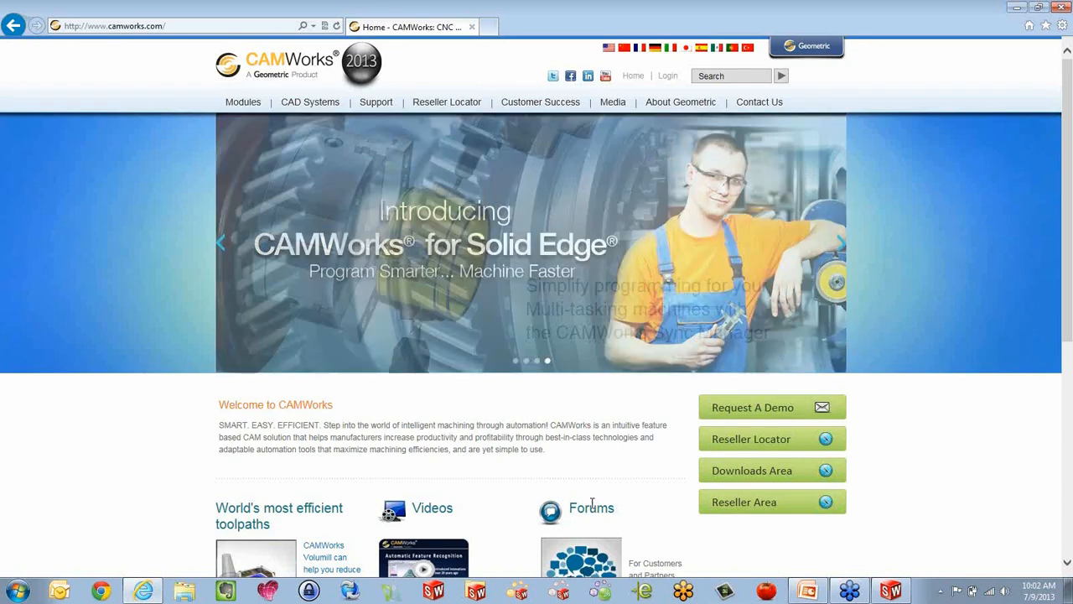
Open the CAMWorks2013x64-SP2.0 folder in Downloads to view the installation files.
left_click(183, 592)
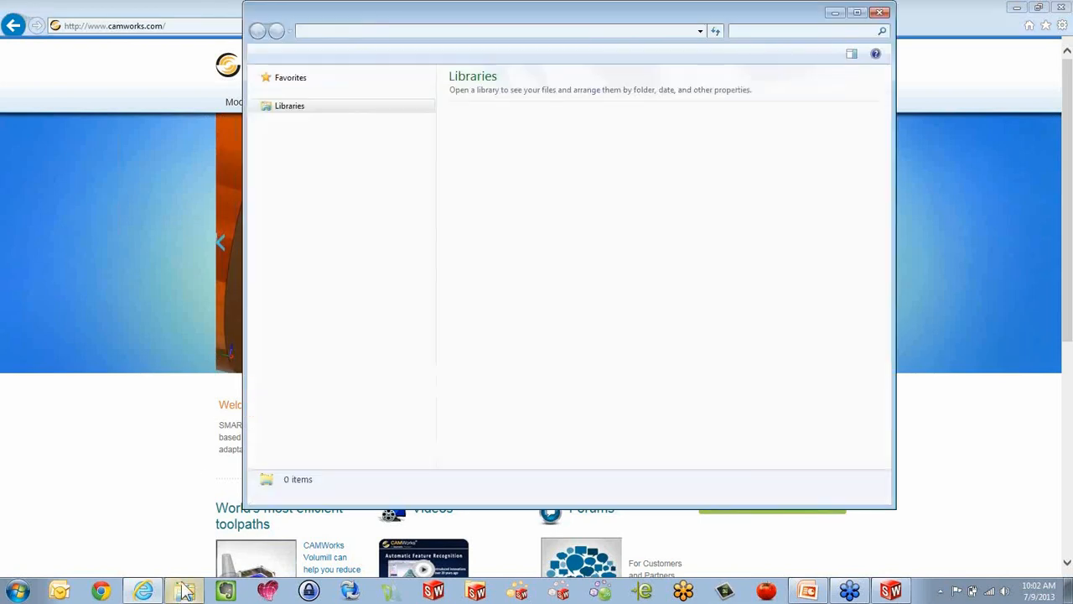
left_click(300, 136)
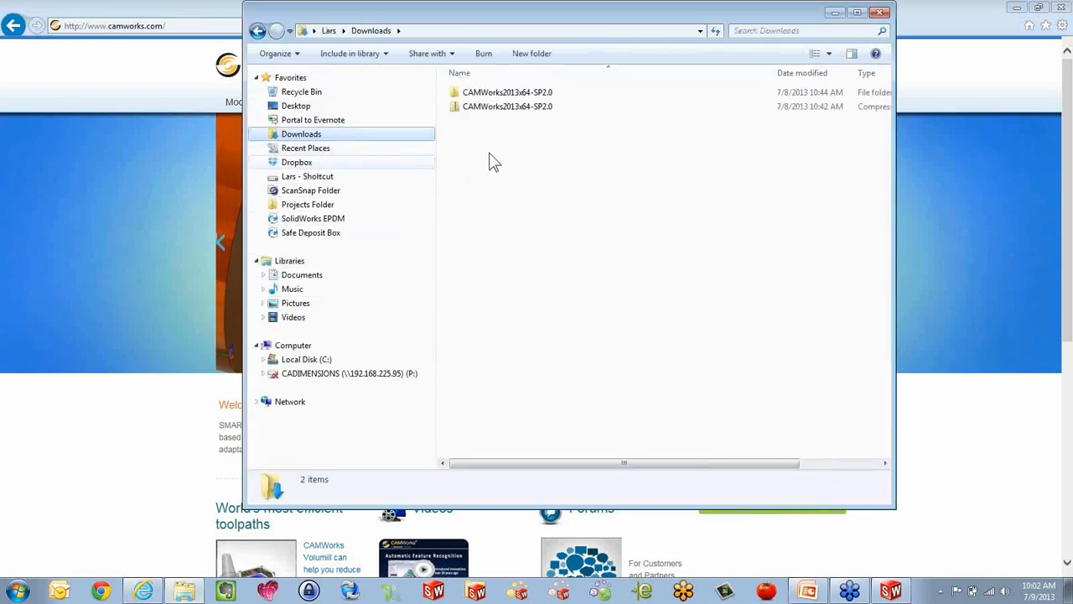
double_click(501, 94)
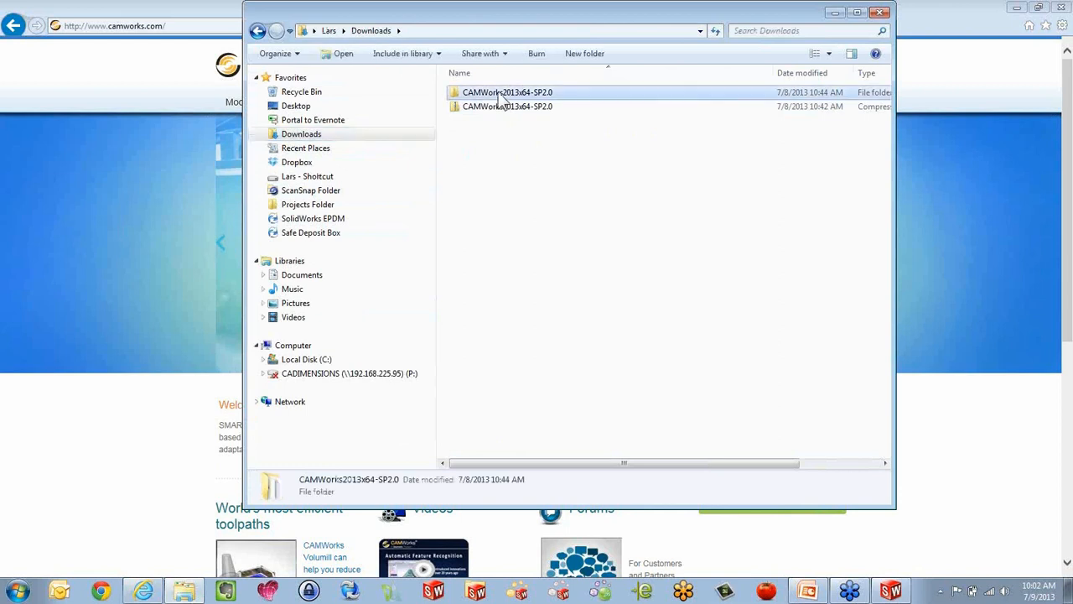
left_click(522, 185)
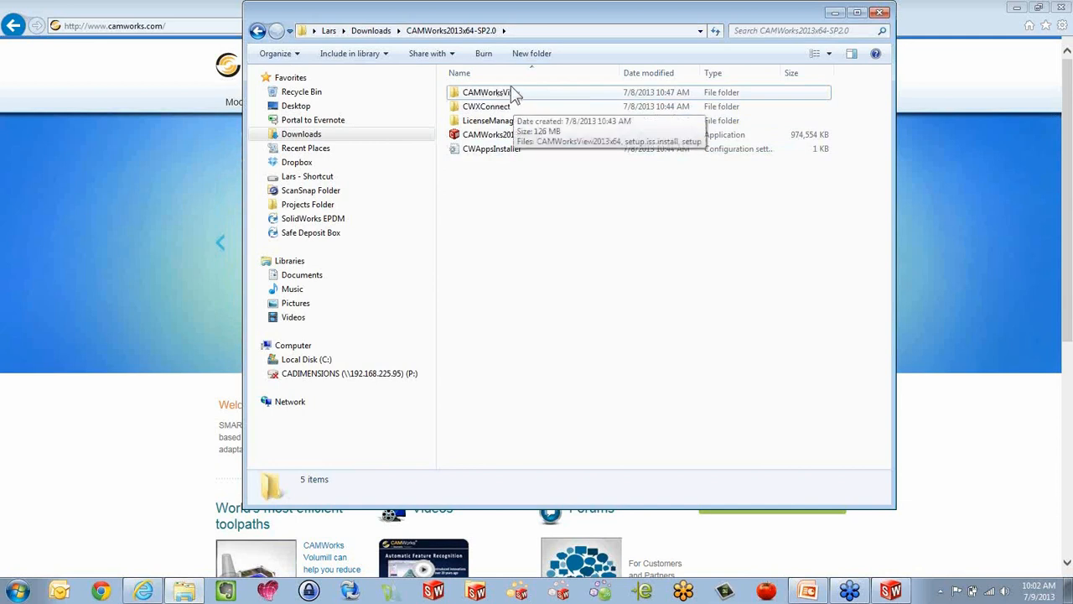
Go to the desktop and launch the Glovius viewer.
left_click(1067, 593)
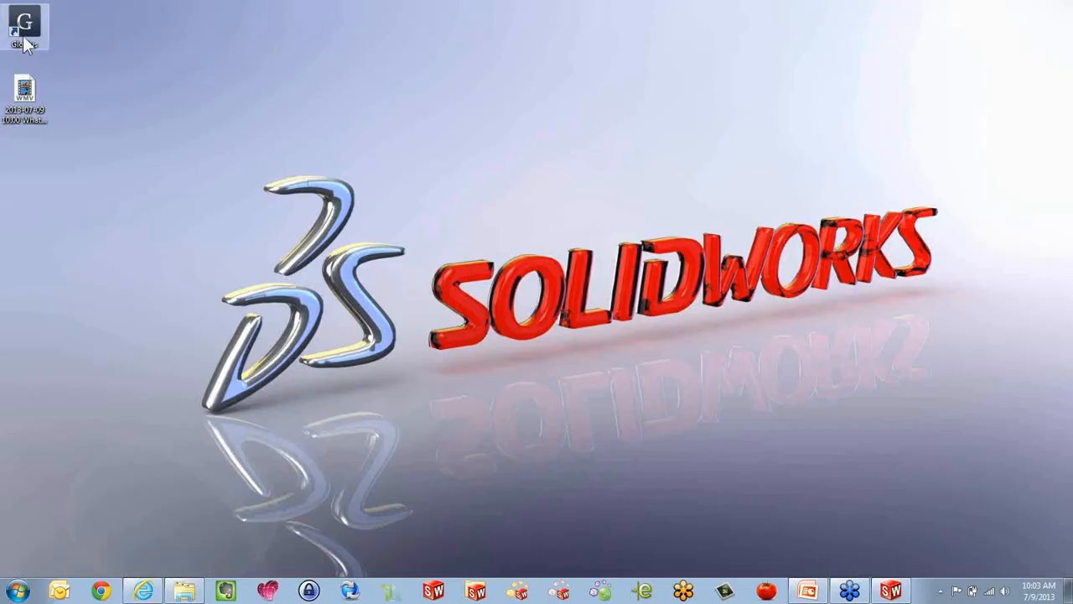
double_click(30, 25)
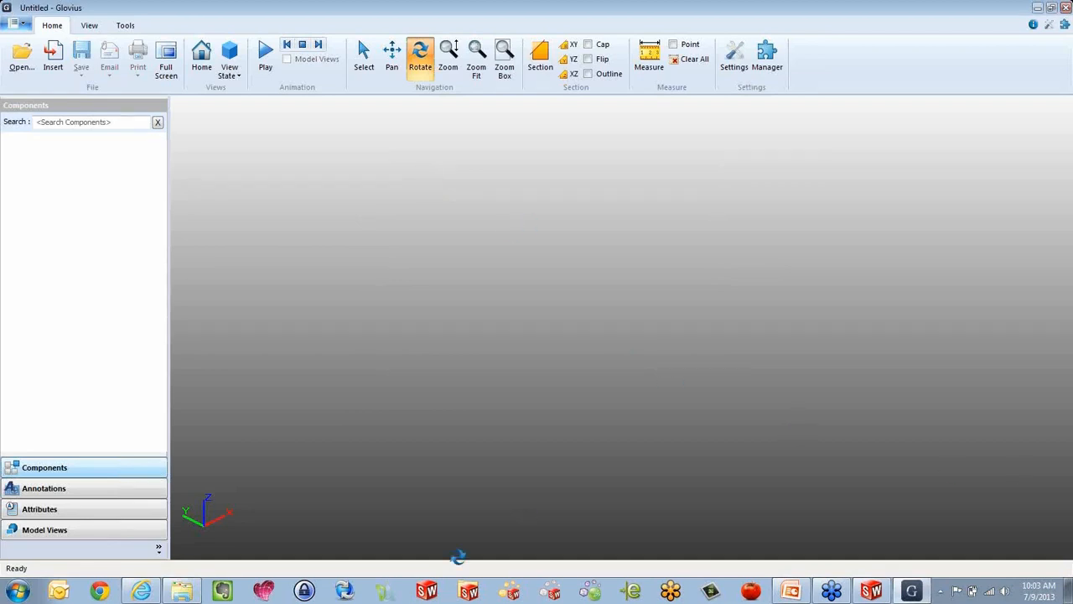
Return to the CAMWorks2013x64-SP2.0 folder and examine its CWXConnect and LicenseManager folders, closing the folder window when done.
left_click(193, 597)
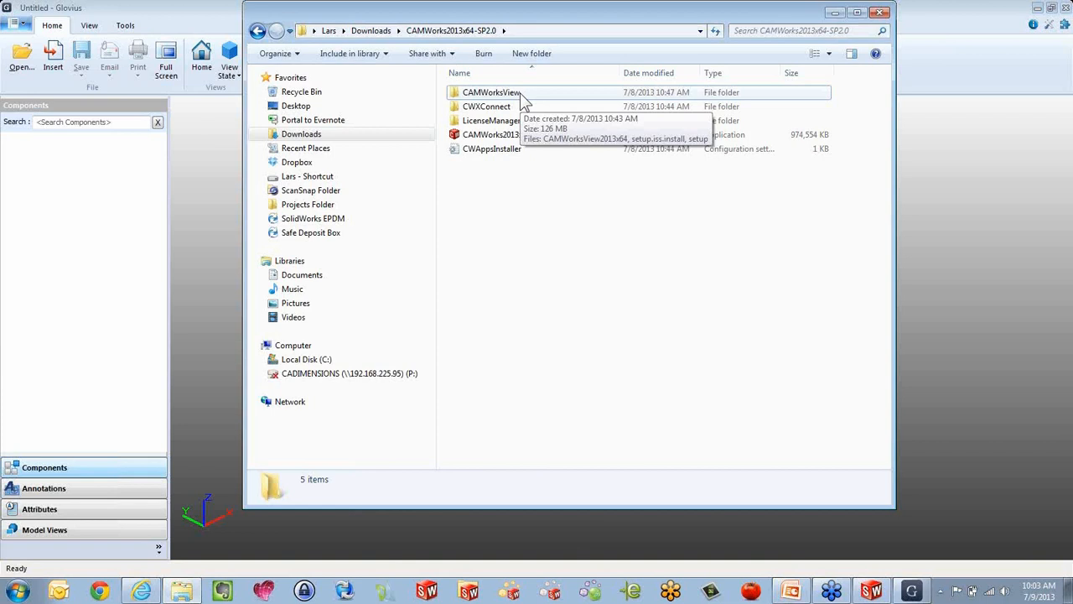
left_click(484, 108)
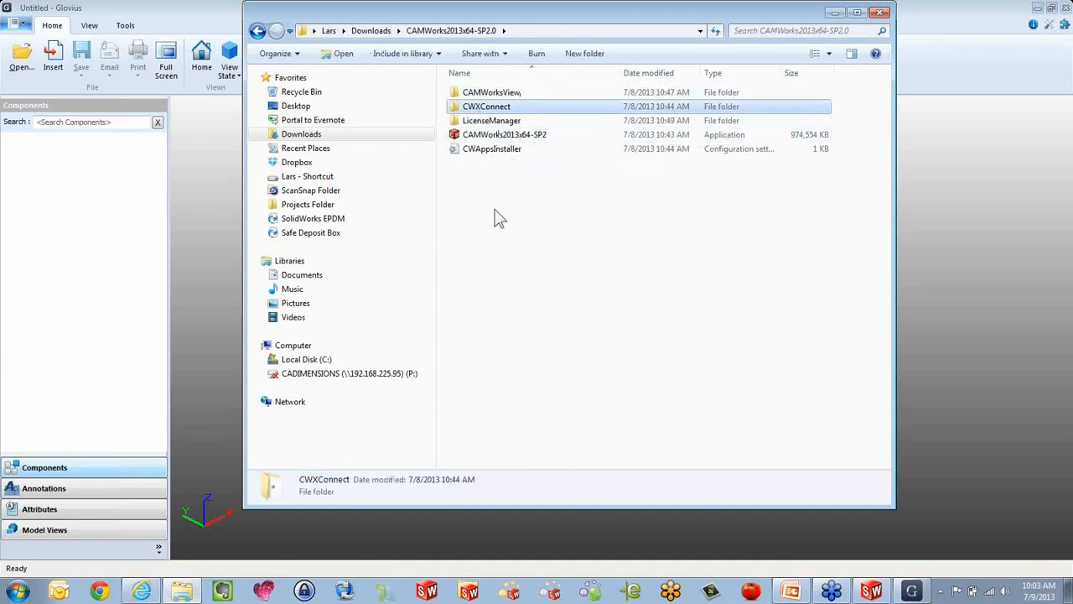
left_click(552, 121)
double_click(551, 108)
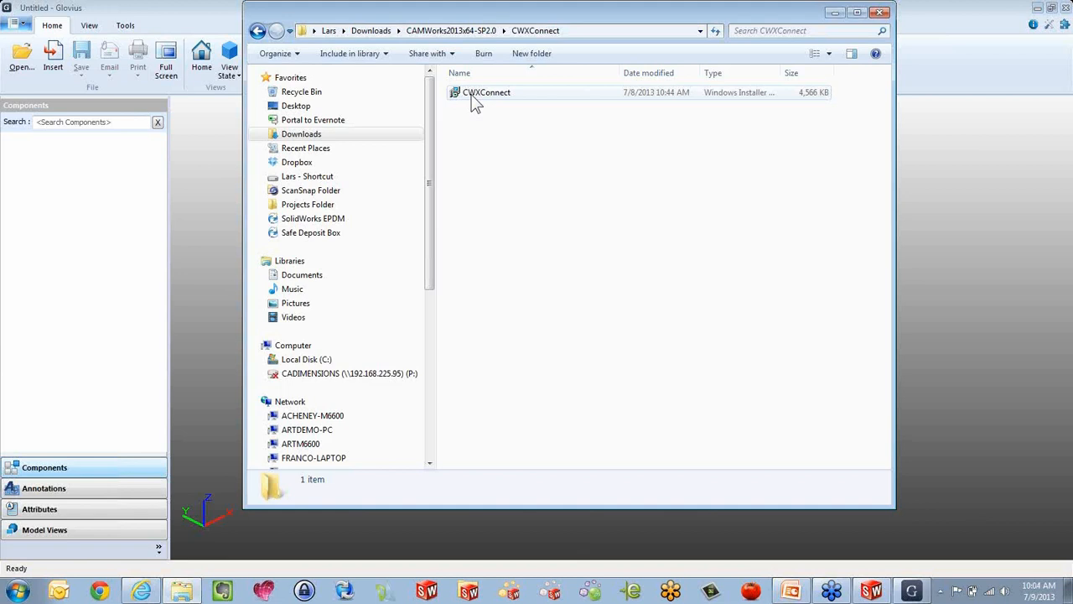
left_click(453, 31)
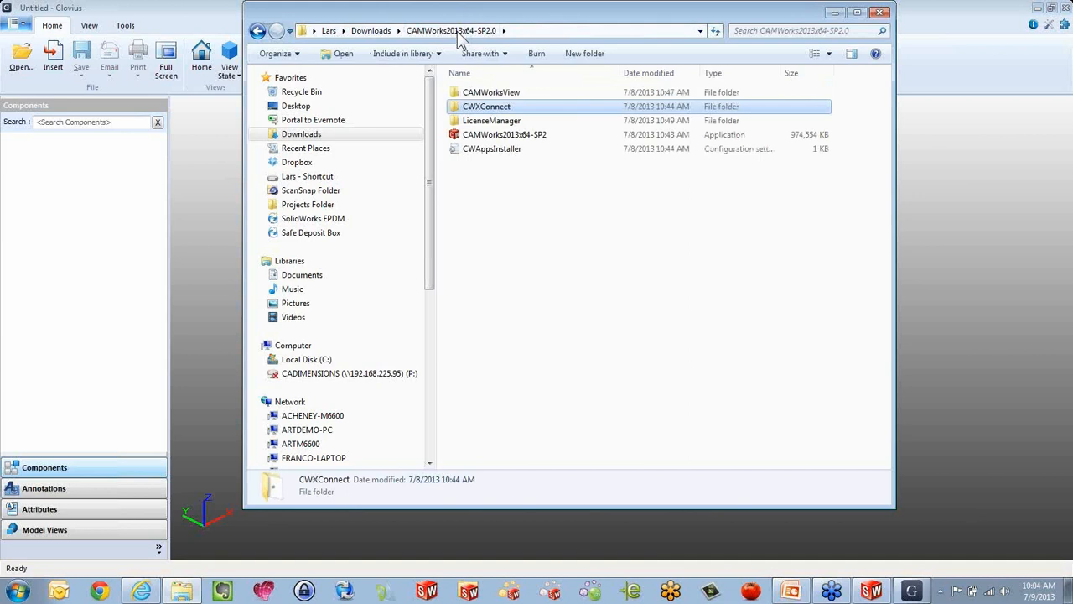
left_click(514, 124)
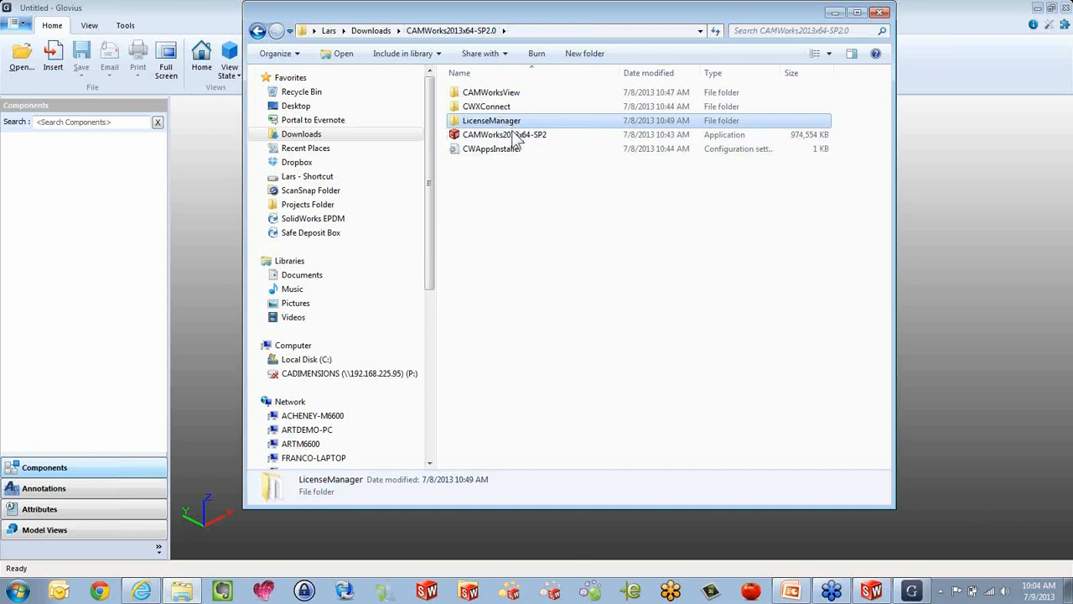
left_click(882, 14)
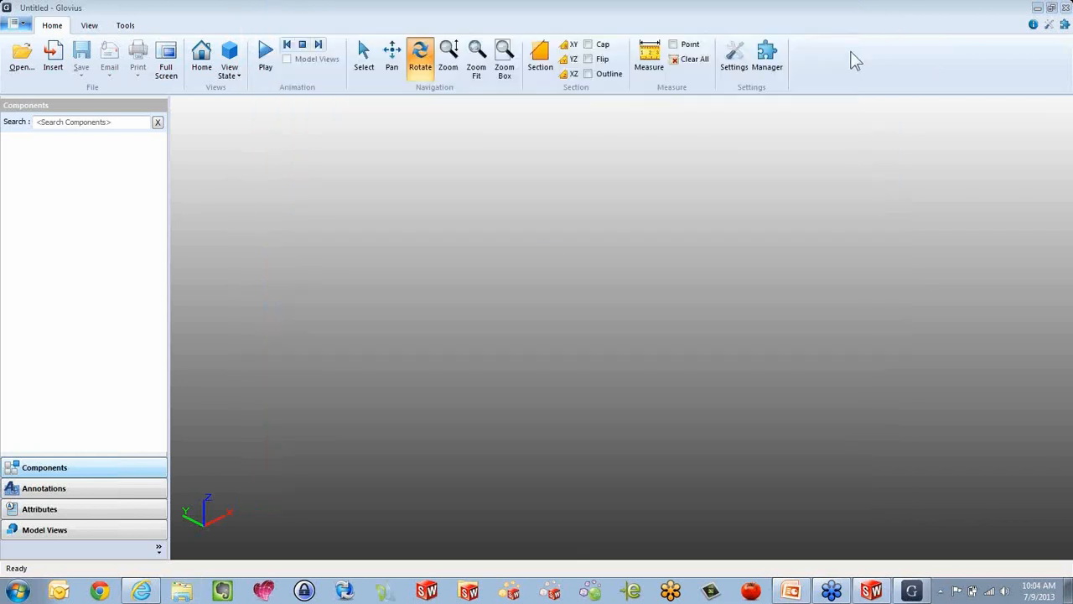
Open the CW License Manager and review the license setup options, leaving without changing anything.
left_click(18, 591)
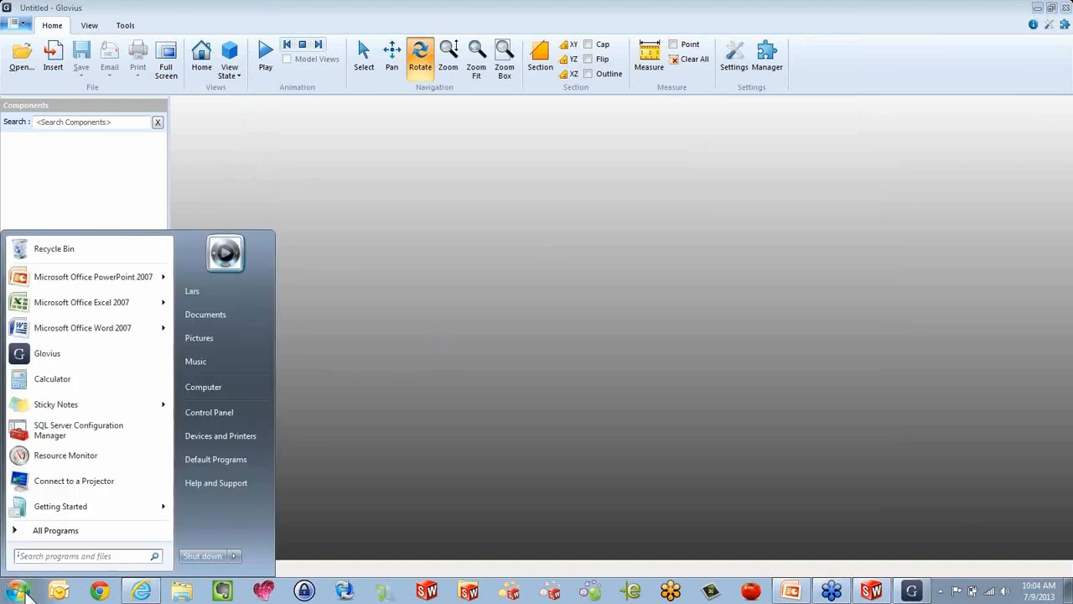
left_click(59, 535)
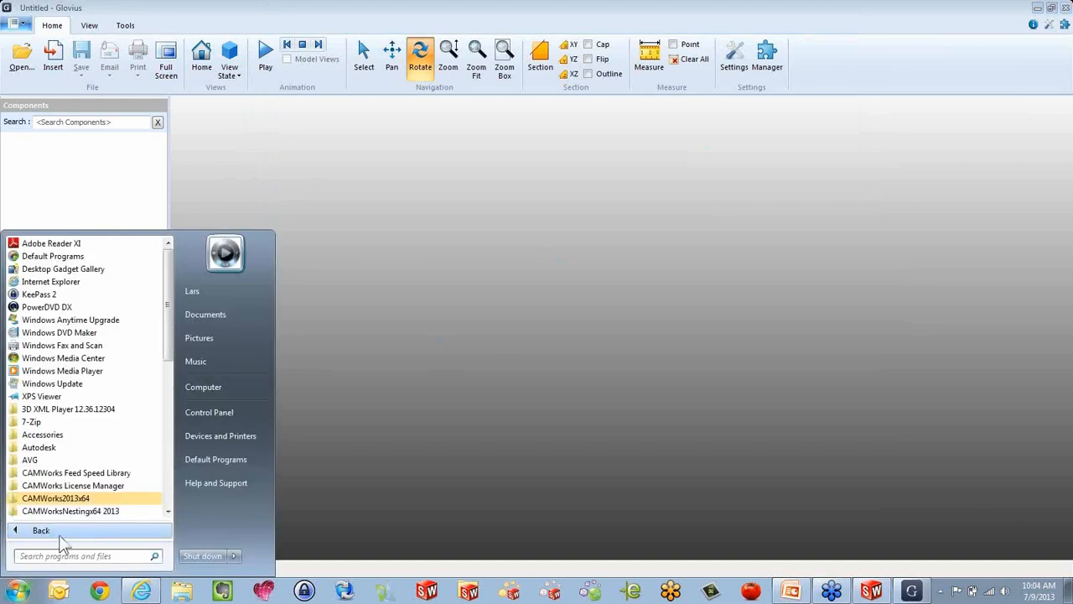
left_click(69, 488)
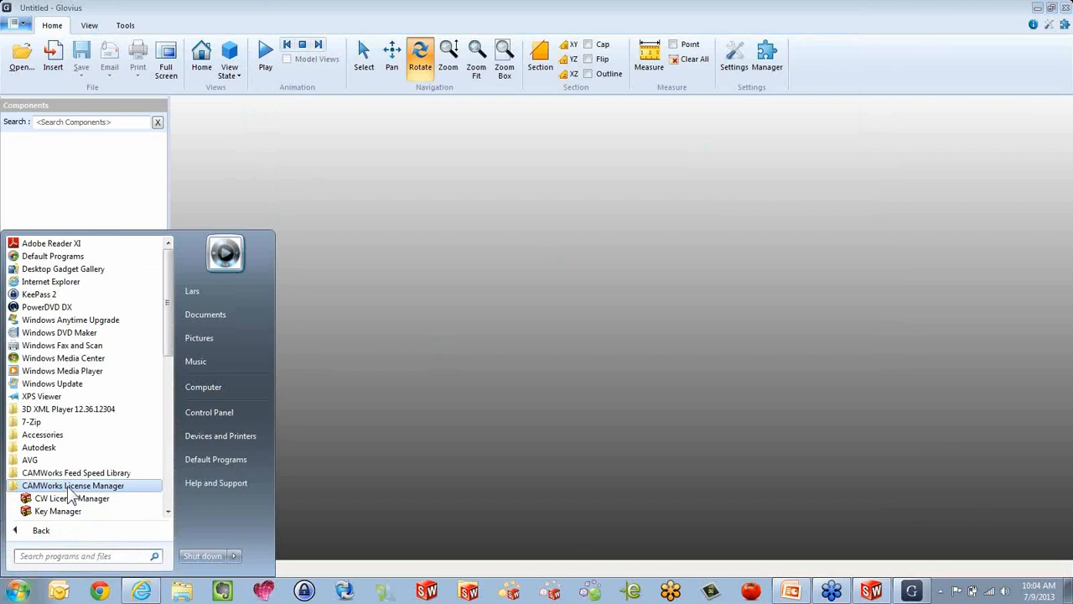
left_click(75, 500)
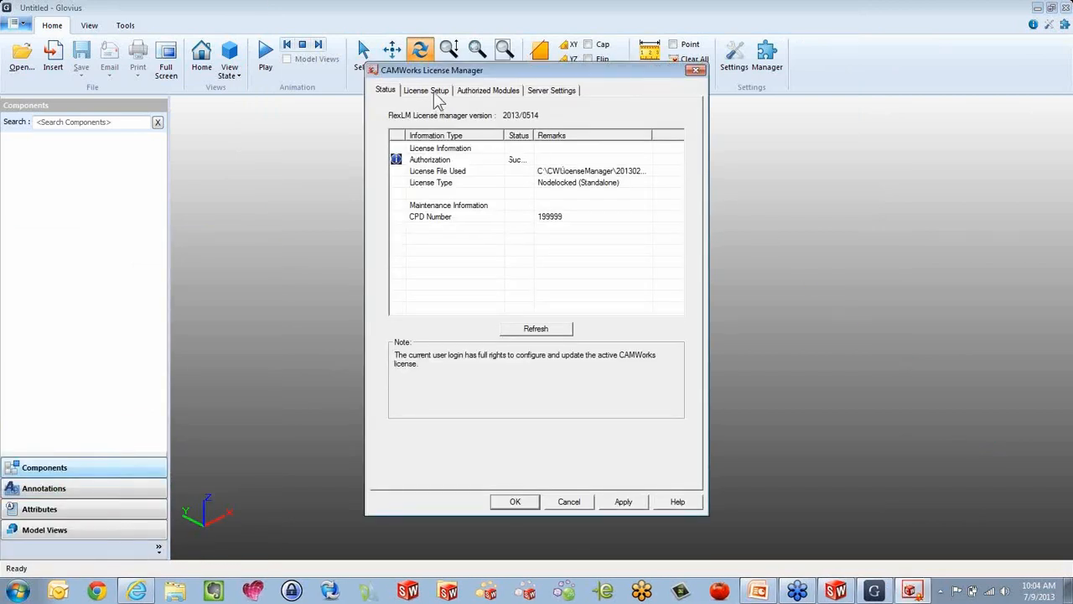
left_click(435, 95)
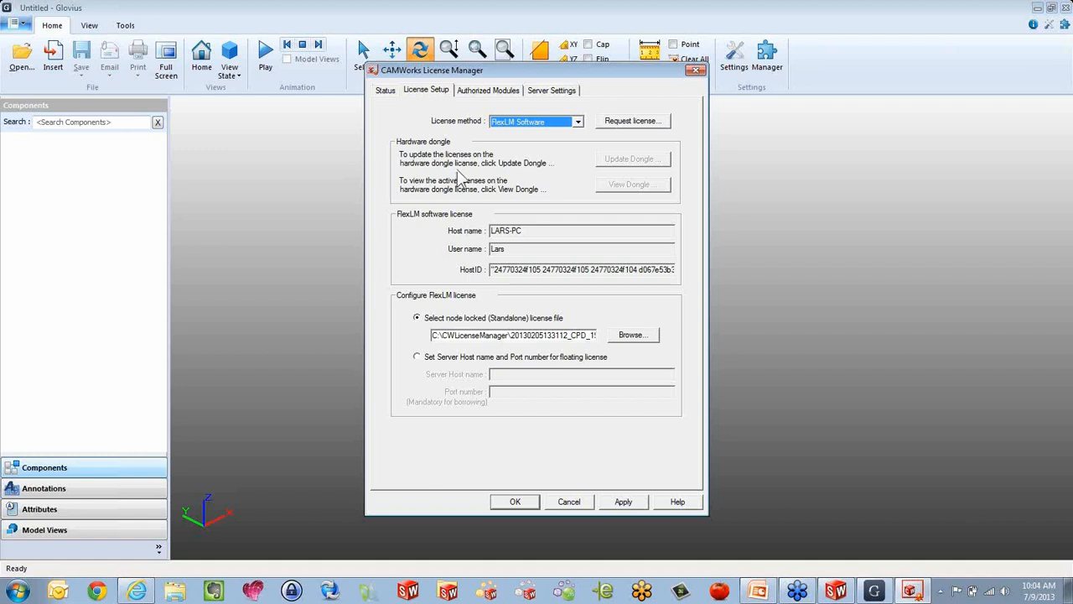
left_click(569, 503)
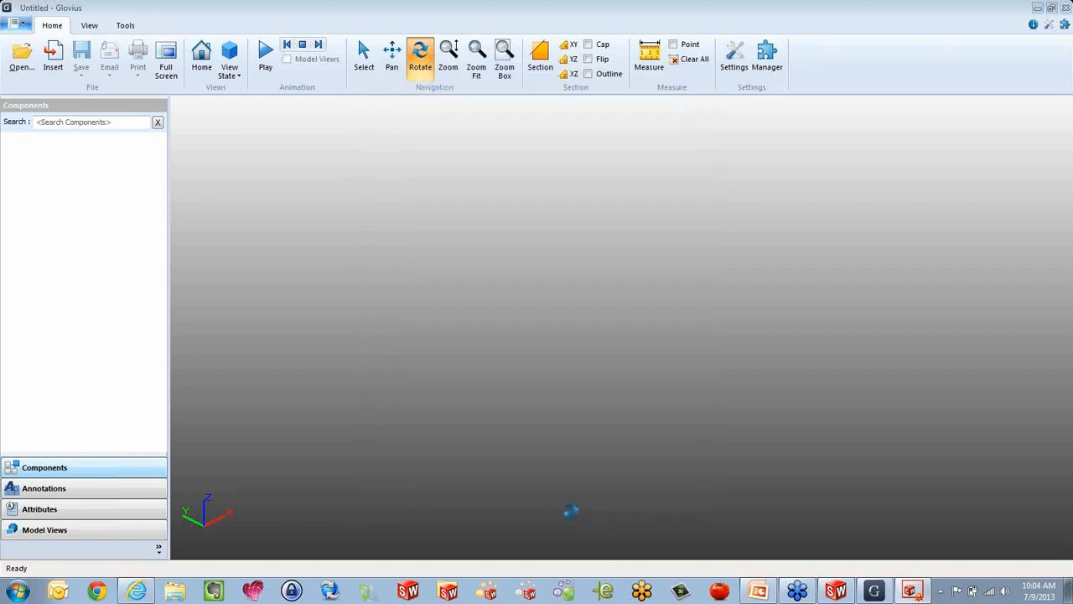
Close Glovius and advance the slide presentation.
left_click(1065, 7)
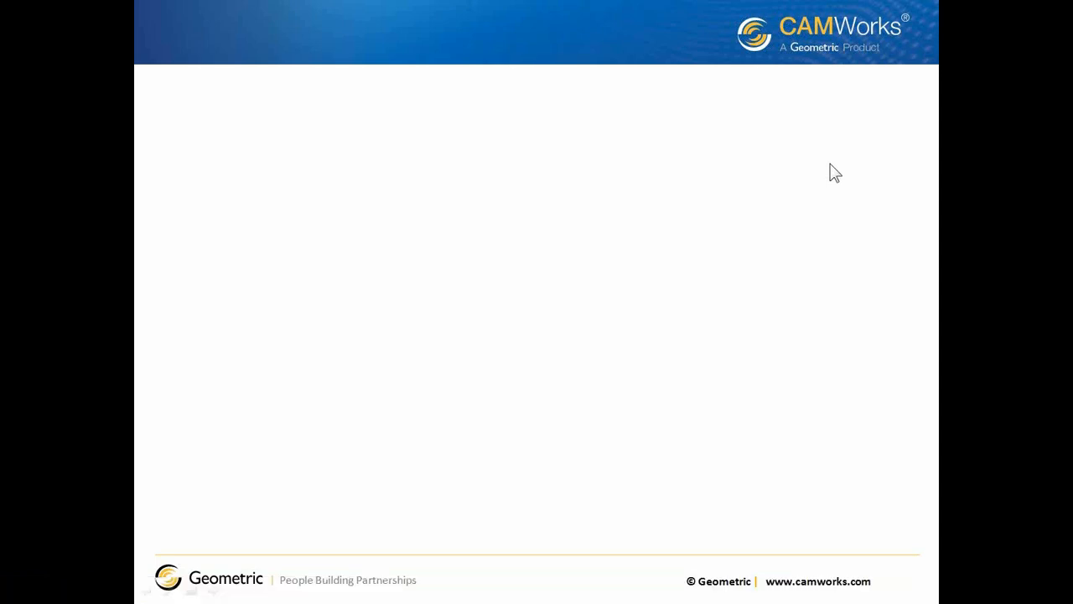
left_click(729, 235)
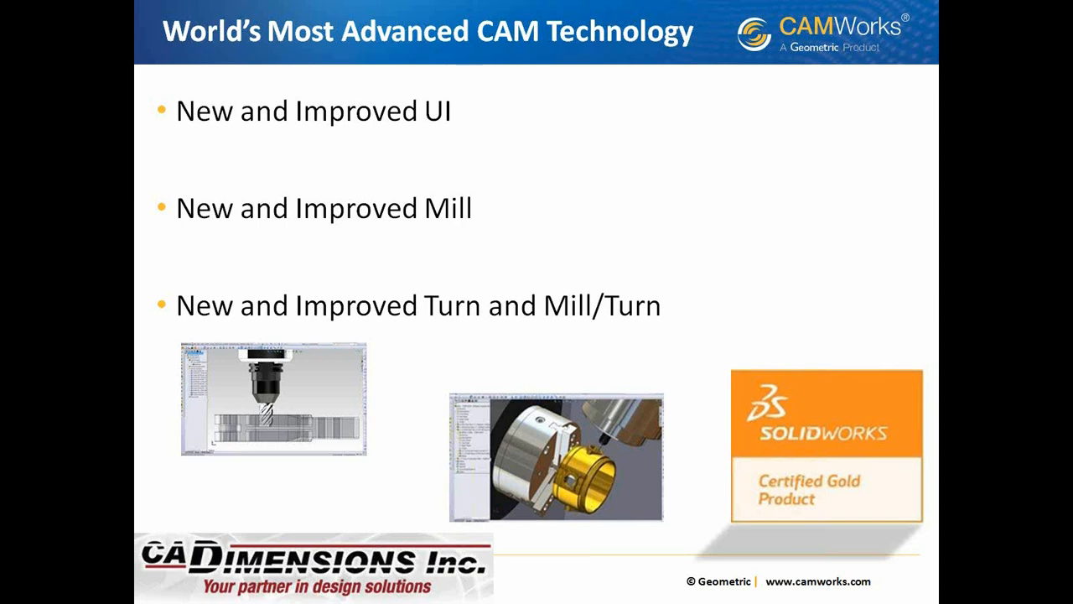
Switch to SolidWorks and look up where the CAMWorks 2013 help offers its What's New document.
key("alt+Tab")
key("alt+Tab")
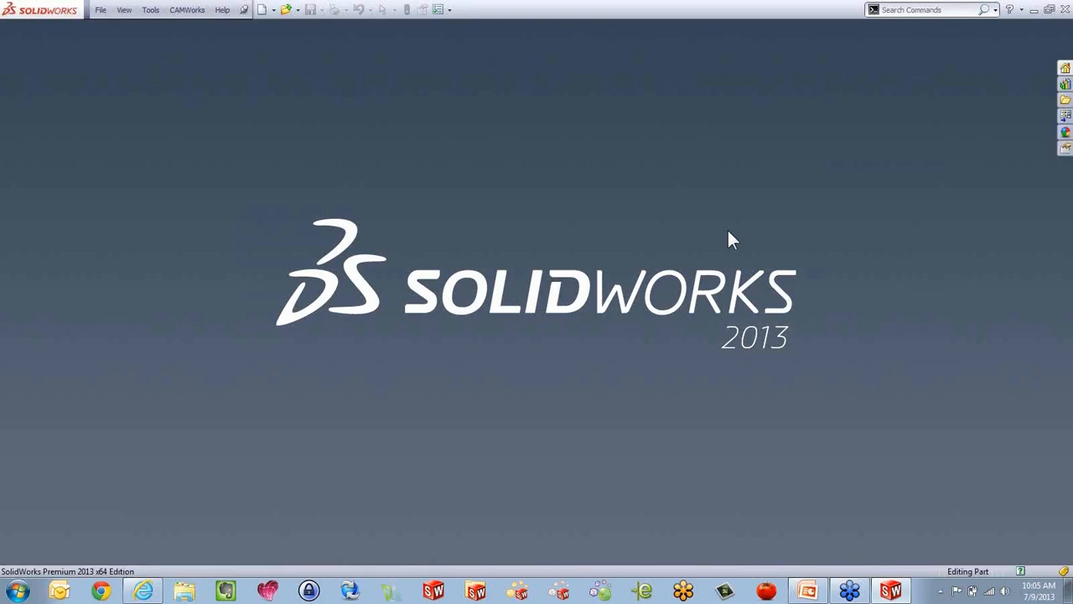
left_click(227, 14)
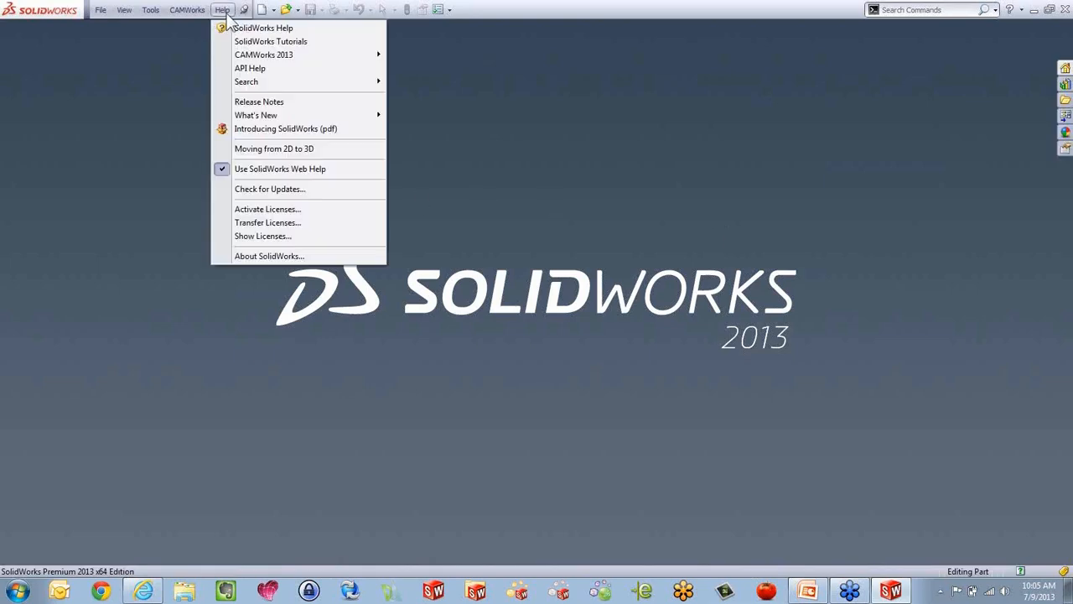
mouse_move(246, 57)
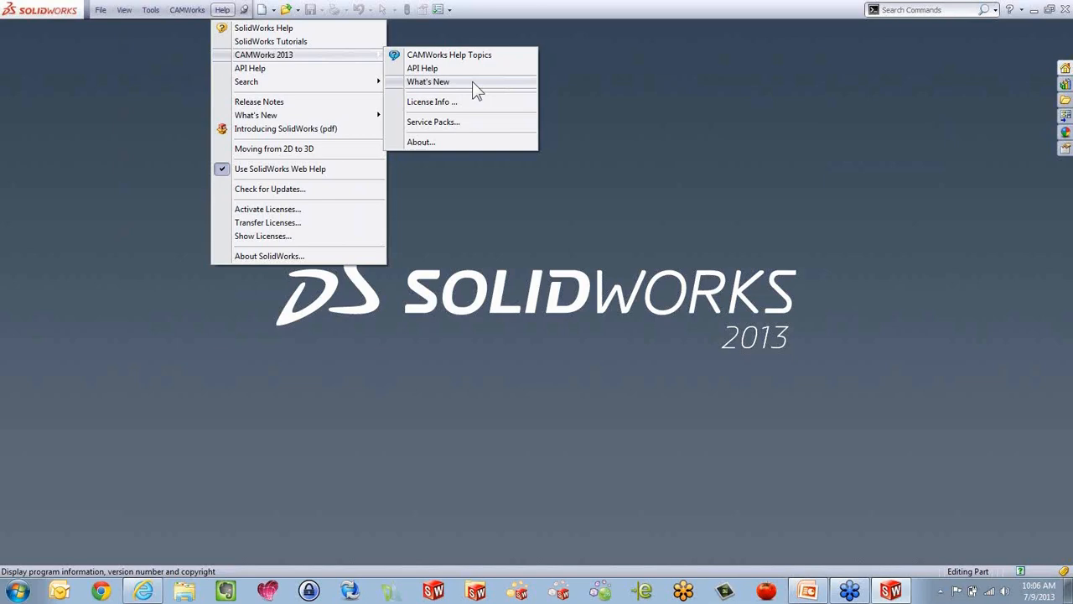
left_click(676, 120)
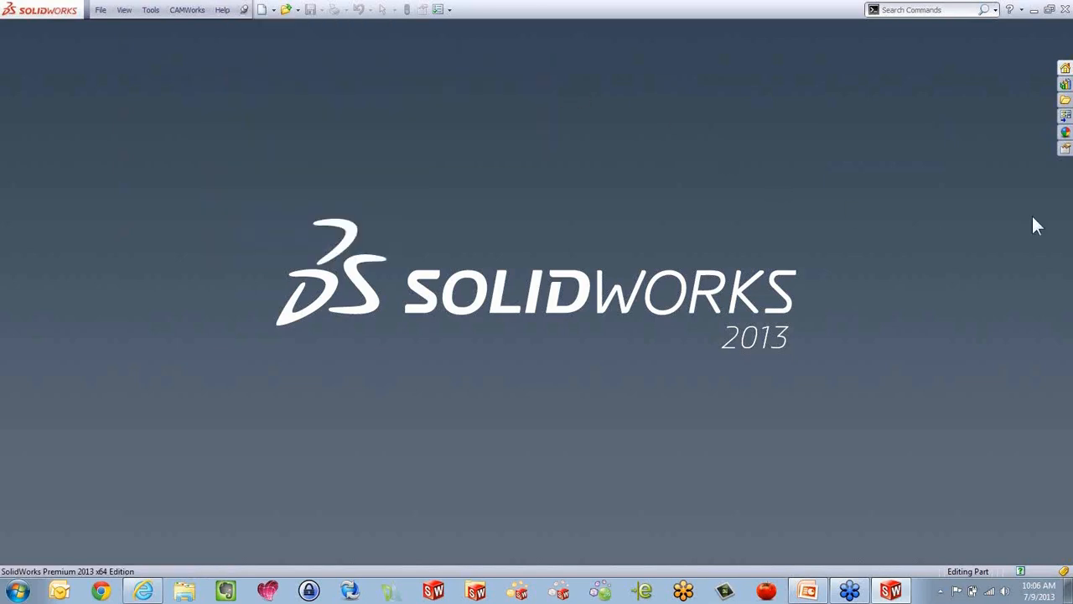
Return to the slide presentation and advance to the highlighted New and Improved UI point.
left_click(849, 590)
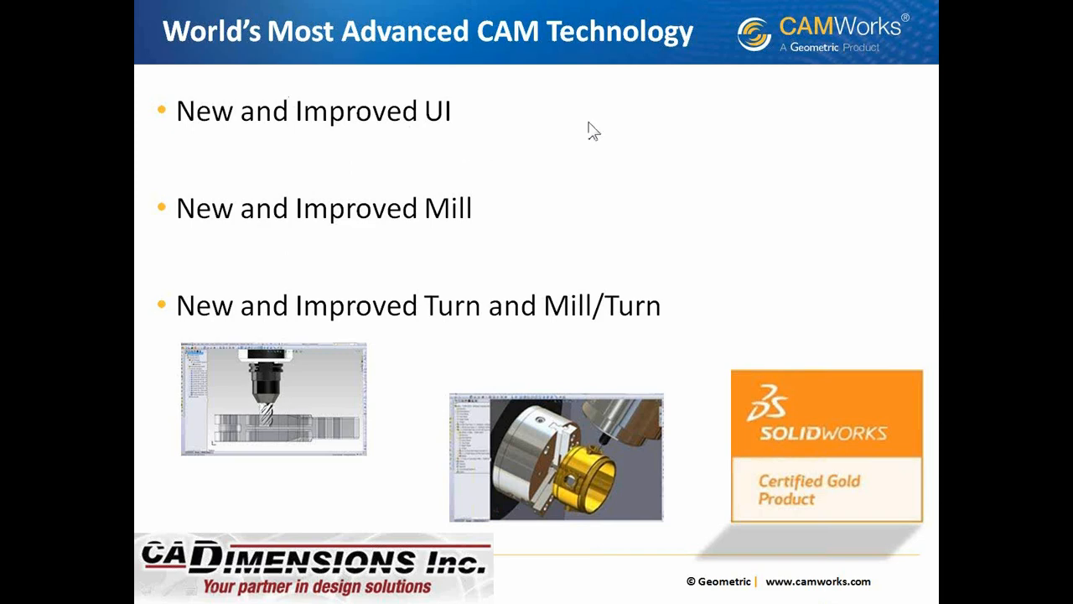
left_click(553, 142)
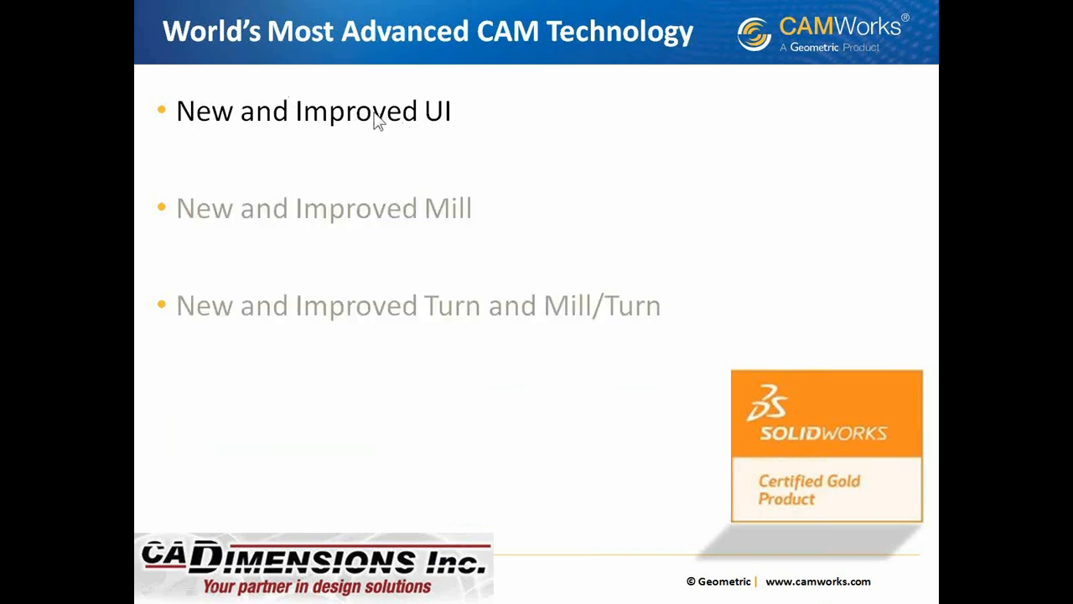
Switch to SolidWorks and open the Mill_Turn Example 1 part.
key("alt+Tab")
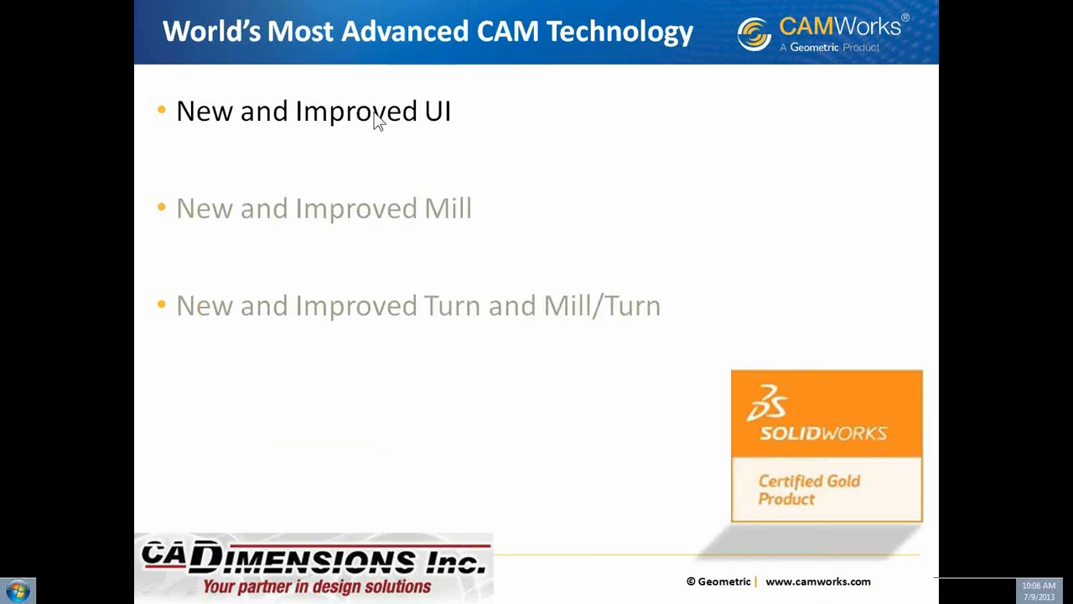
left_click(104, 10)
left_click(126, 62)
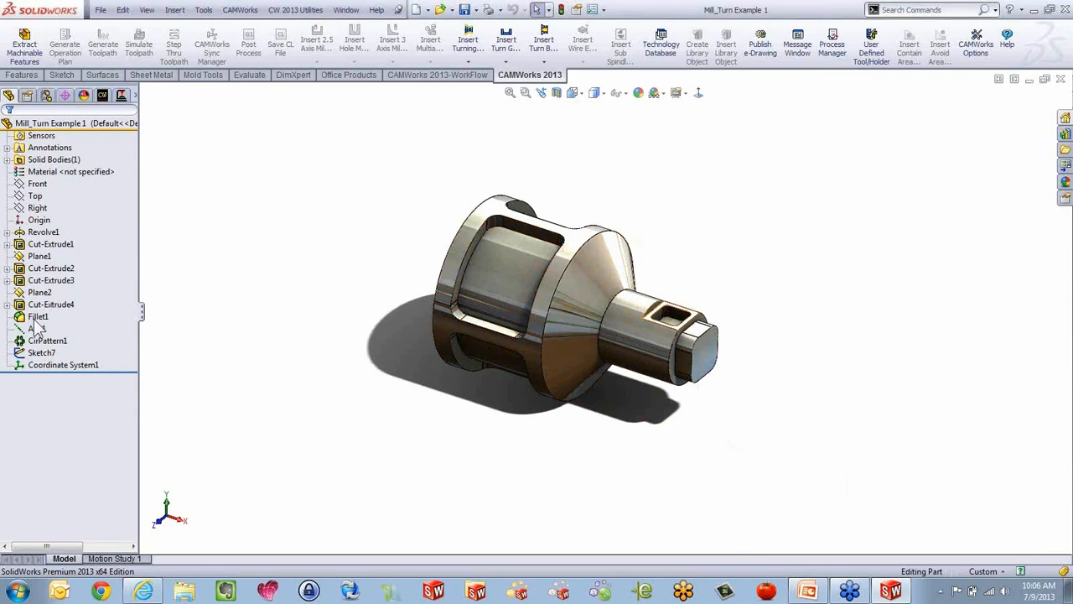
Display the CAMWorks feature tree and extract the machinable features of the mill-turn part.
left_click(102, 94)
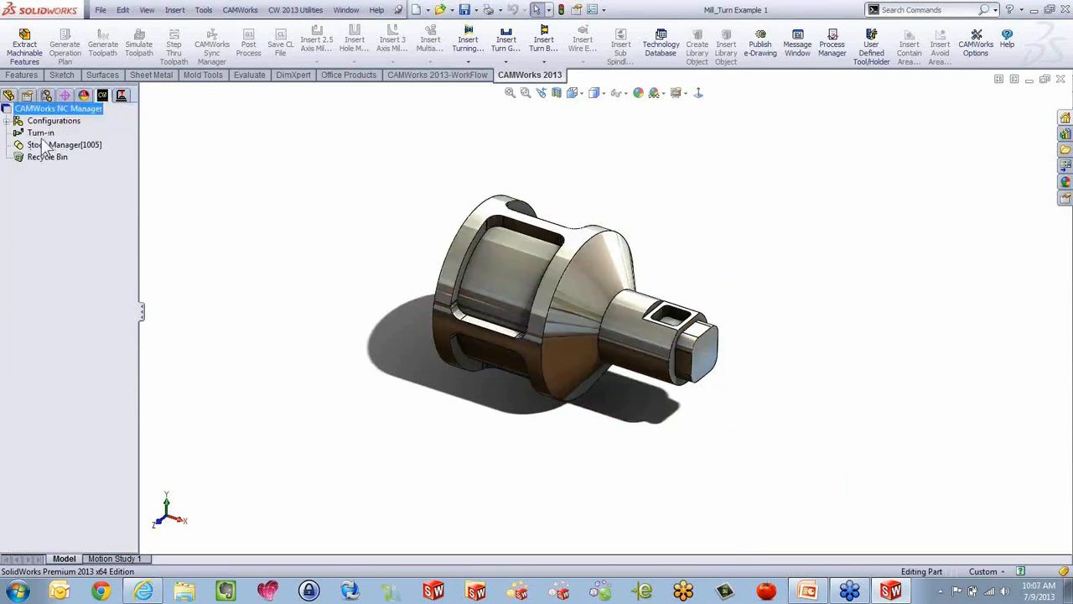
left_click(203, 153)
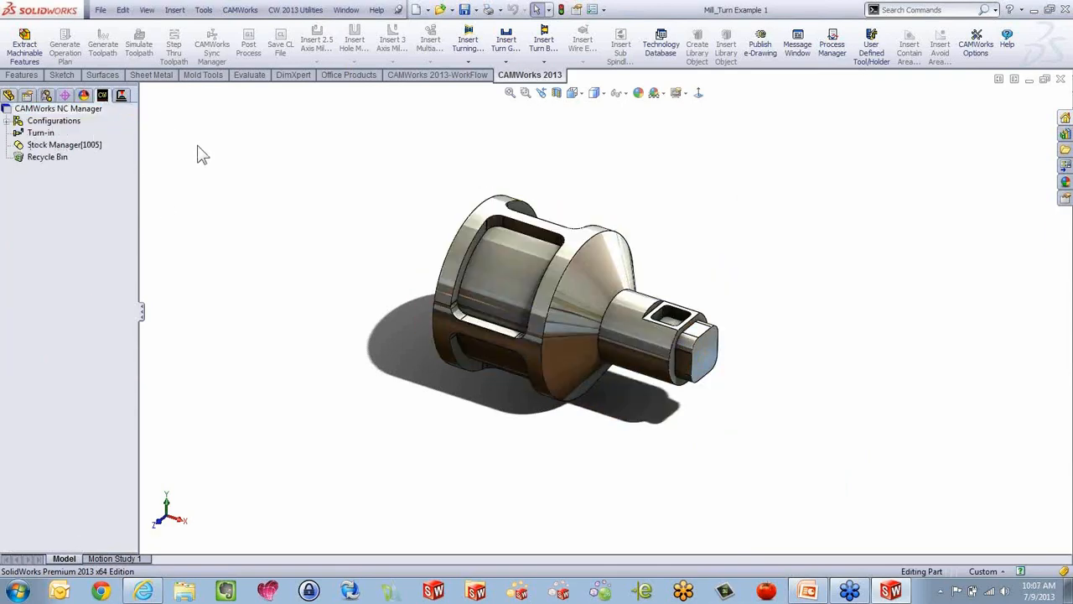
left_click(26, 47)
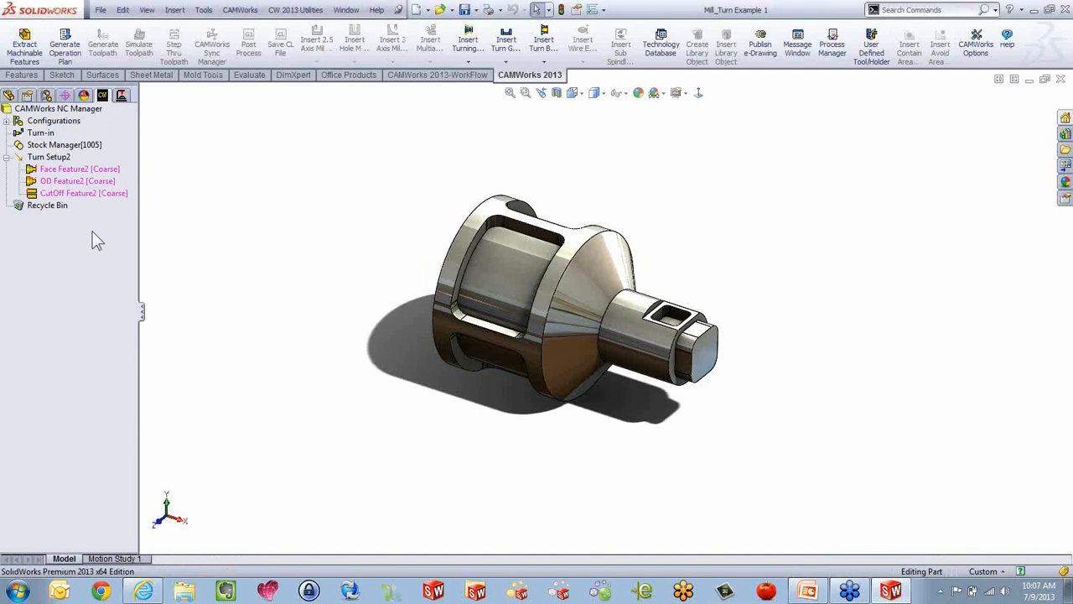
Generate an operation plan for the OD feature only, and generate the toolpaths for its turn setup.
right_click(83, 186)
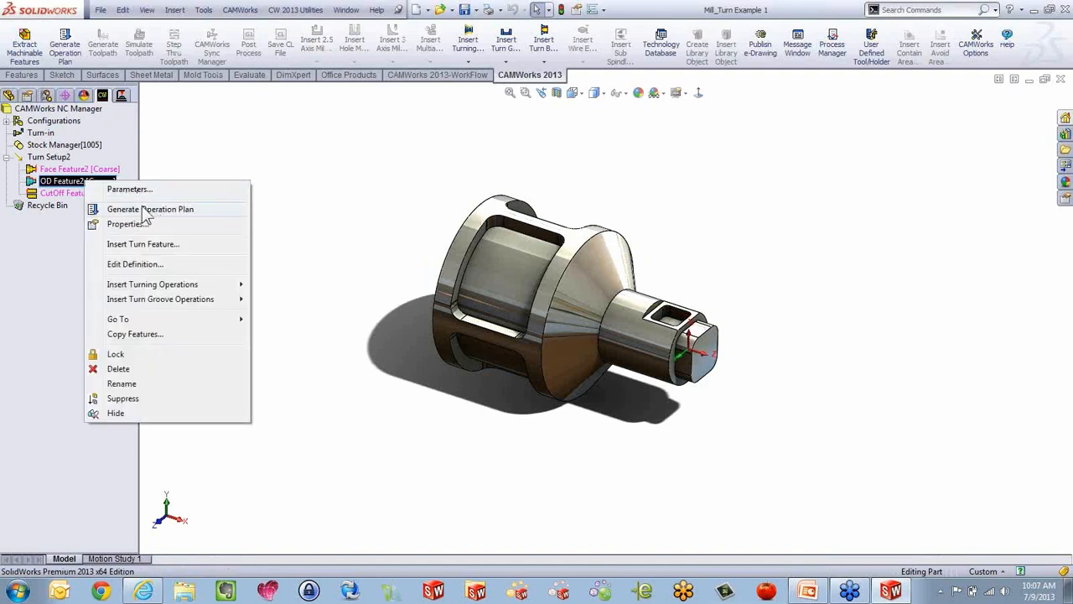
left_click(148, 209)
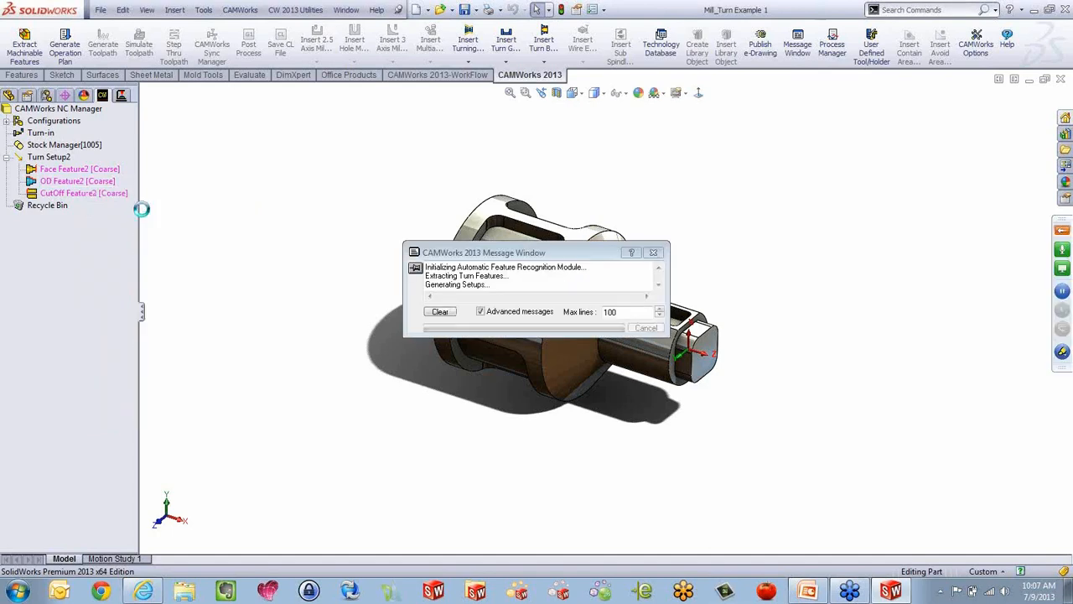
right_click(84, 159)
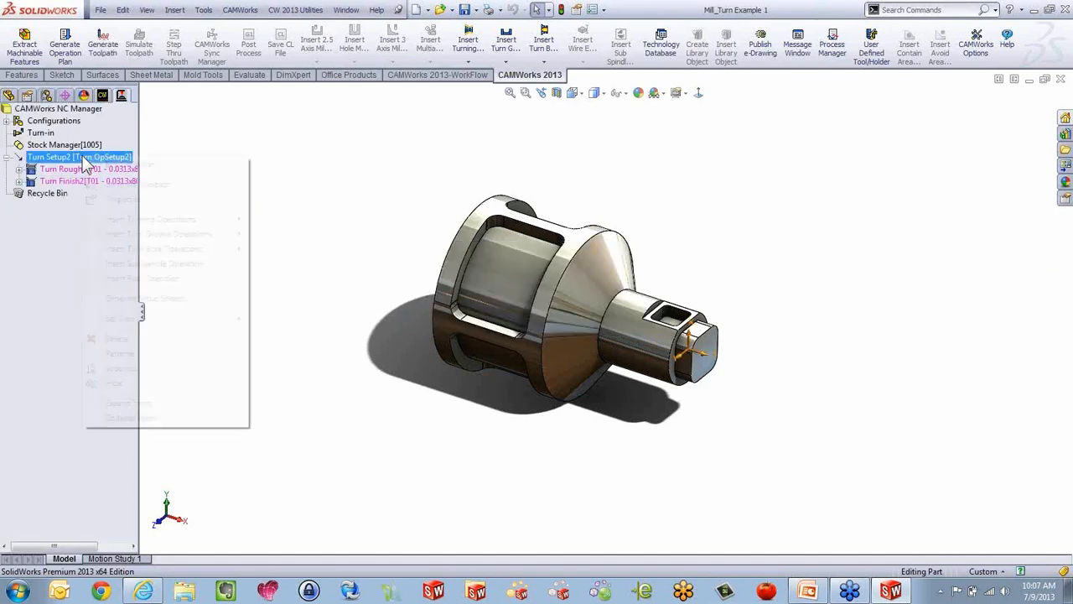
left_click(114, 184)
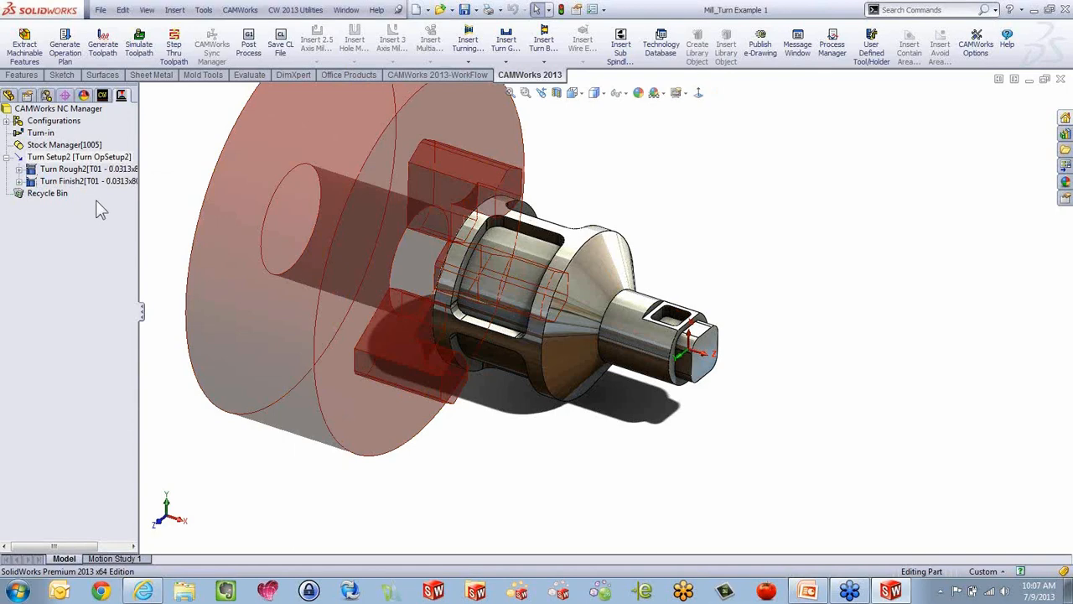
Display the Turn Rough2 and Turn Finish2 toolpaths on the part, with the whole turning setup in view.
left_click(125, 171)
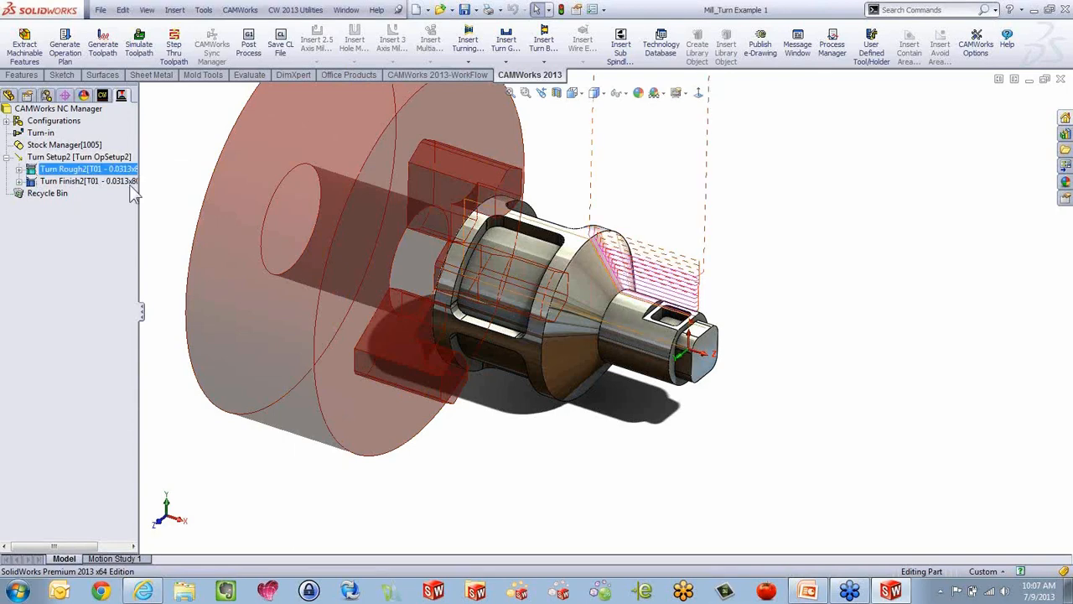
left_click(126, 183)
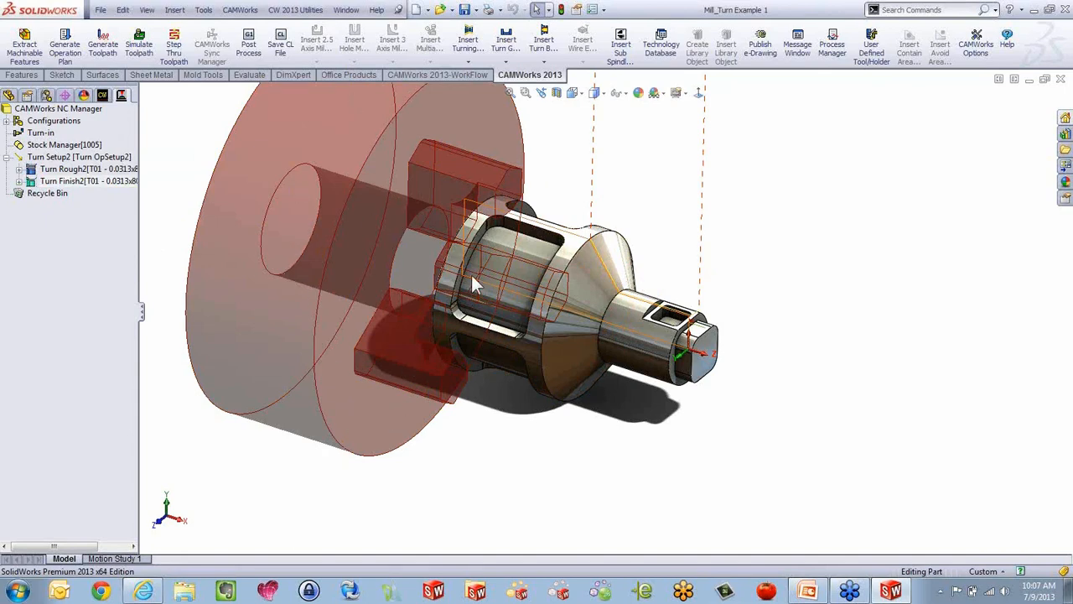
key("f")
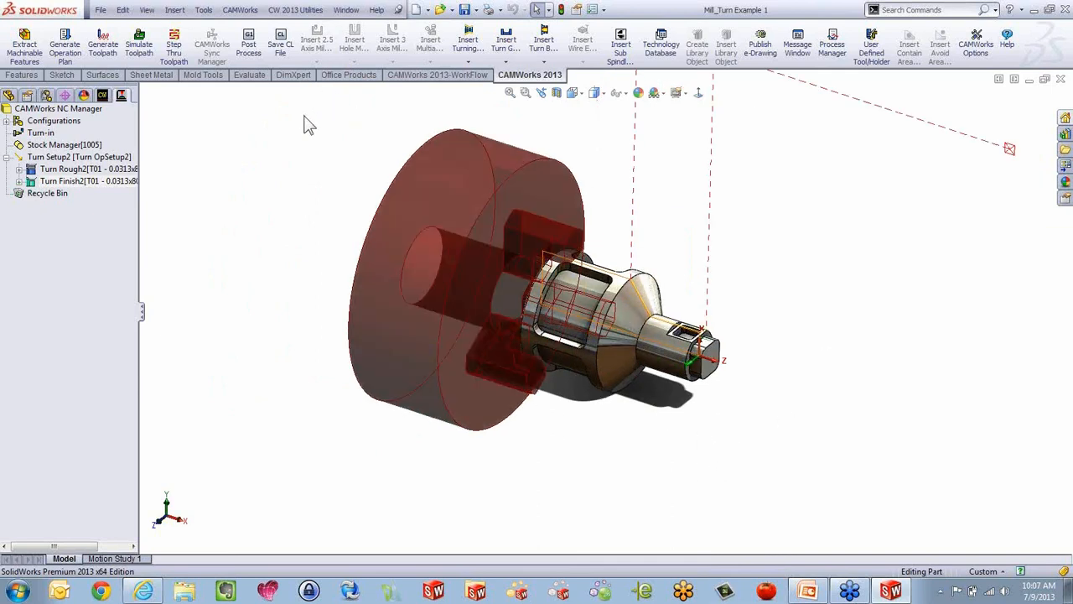
Compare the two CAMWorks command sets, hide CAMWorks 2013-WorkFlow, and display the CAMWorks 2013 commands.
left_click(428, 75)
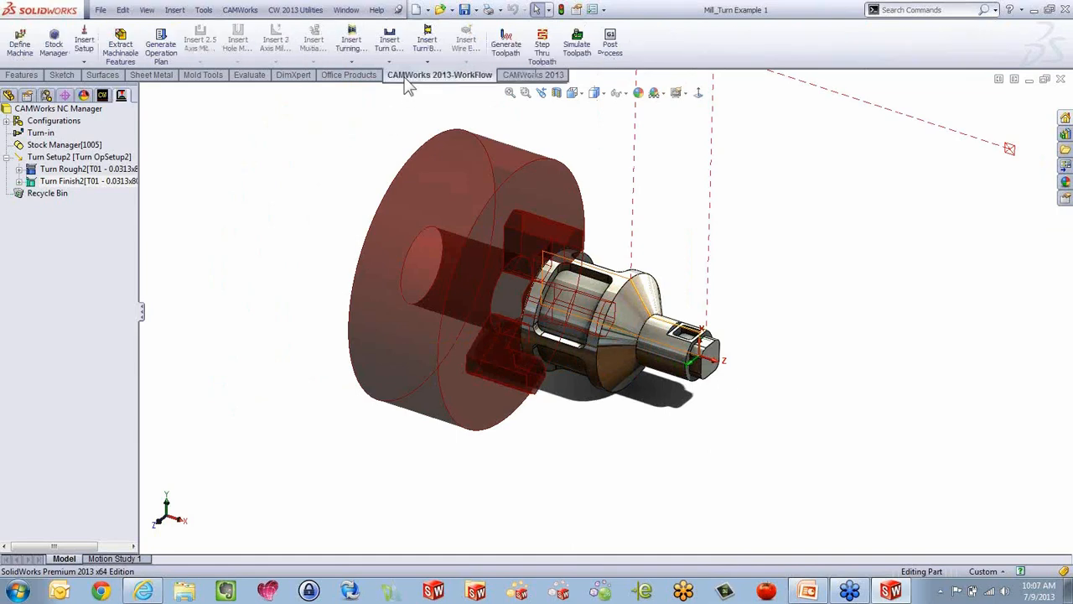
left_click(537, 75)
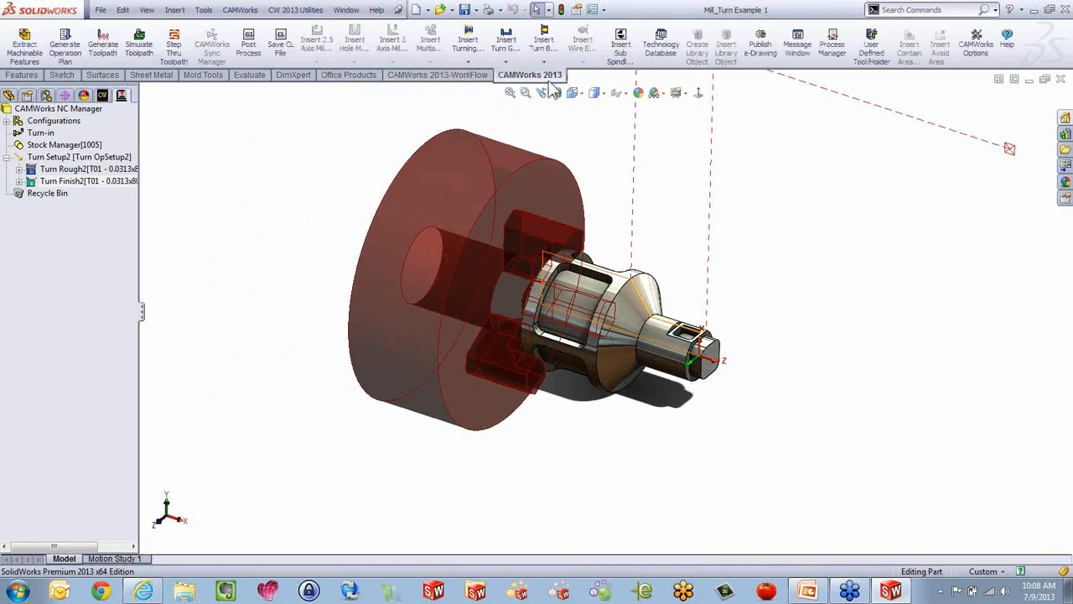
left_click(437, 76)
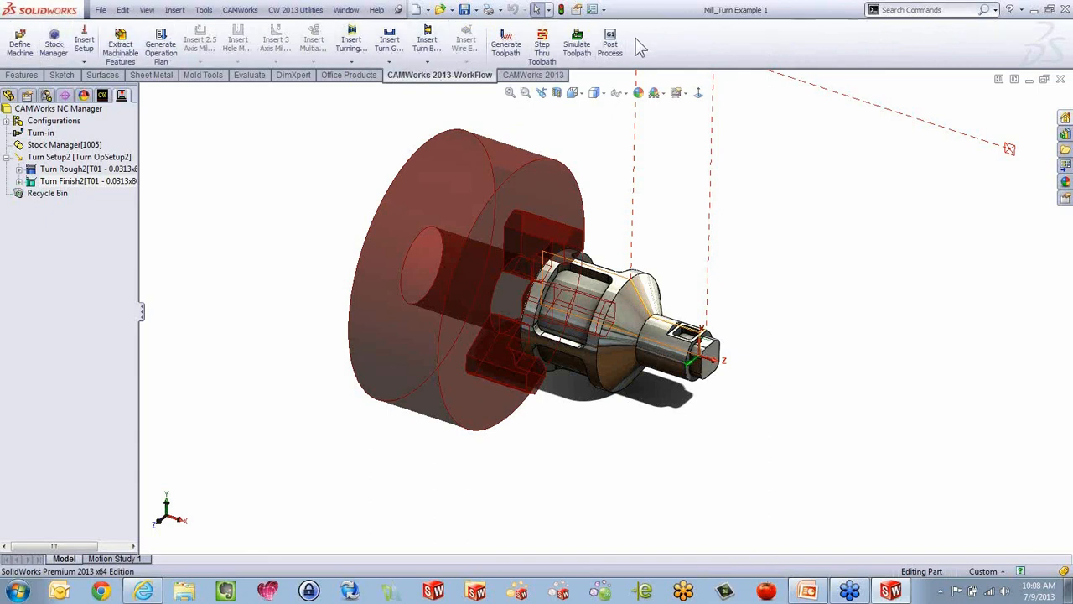
right_click(454, 76)
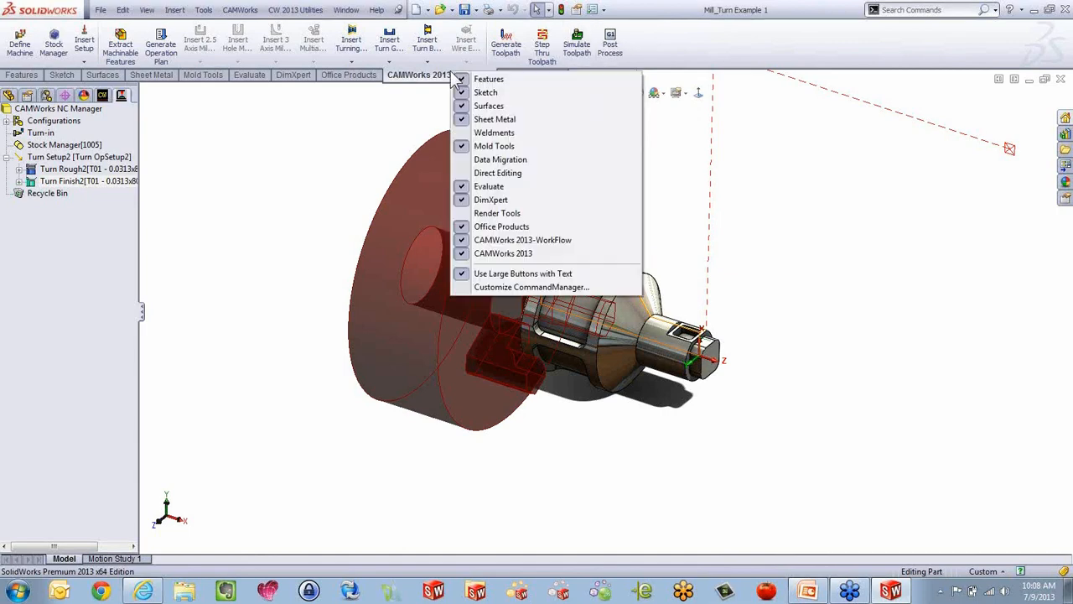
left_click(466, 240)
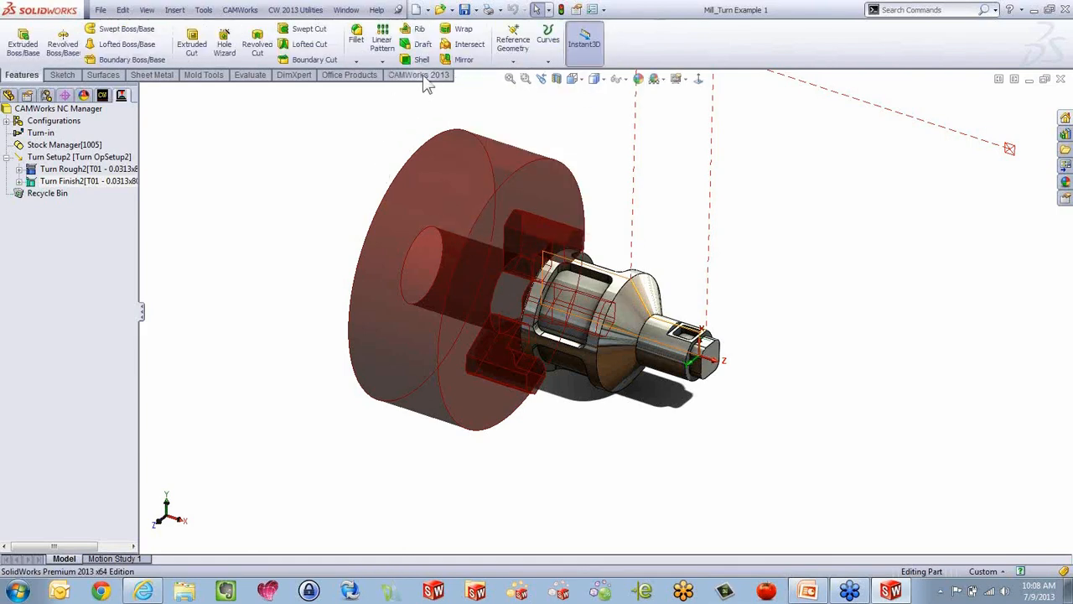
left_click(420, 75)
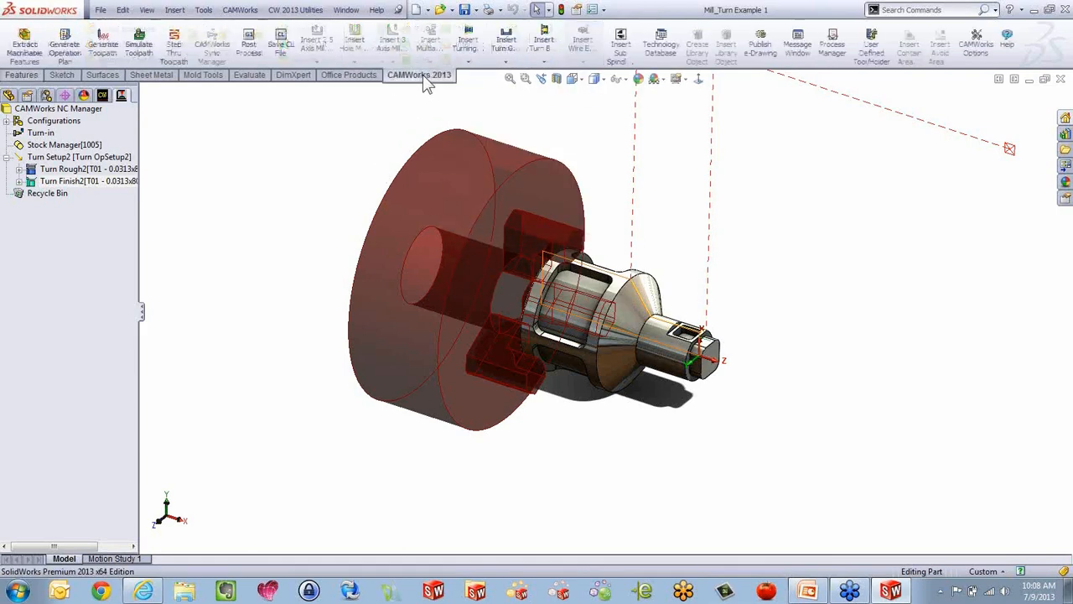
Look at the interface Customize settings and the Glovius shortcut on the desktop, and return to SolidWorks.
left_click(603, 9)
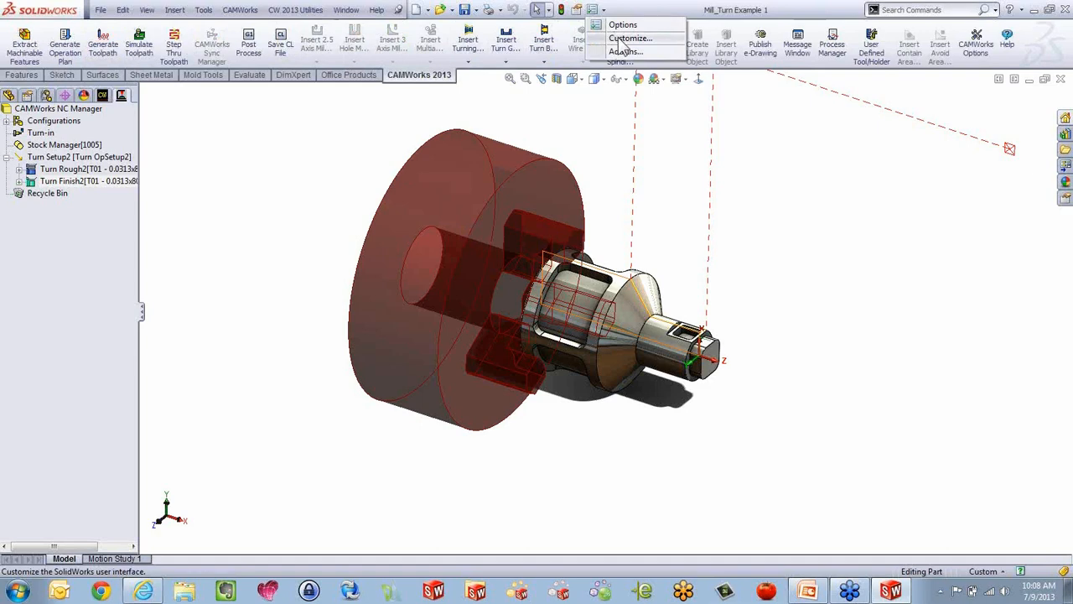
left_click(625, 38)
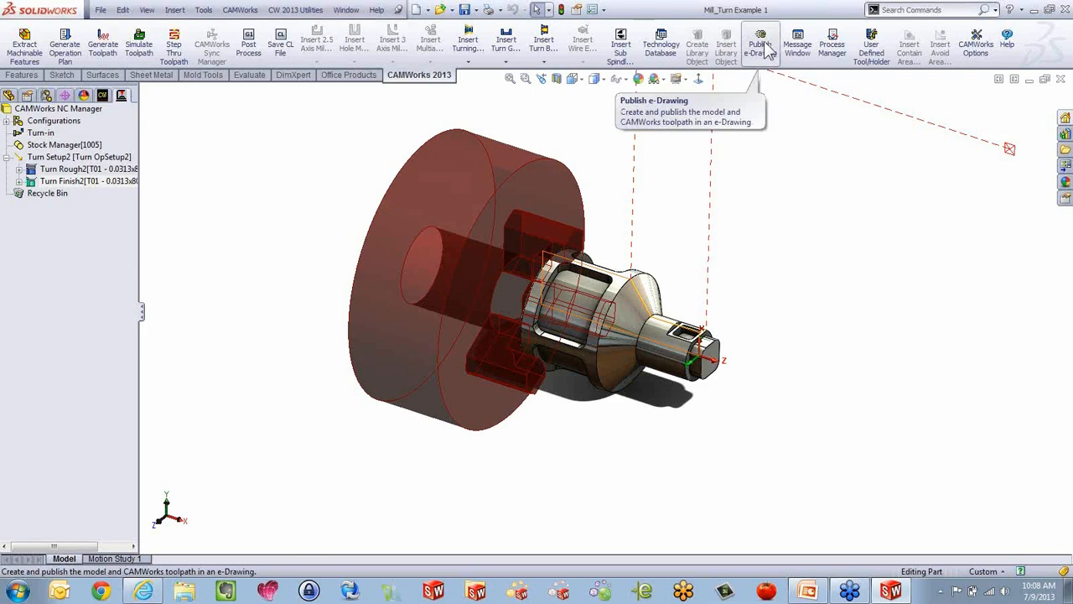
left_click(768, 52)
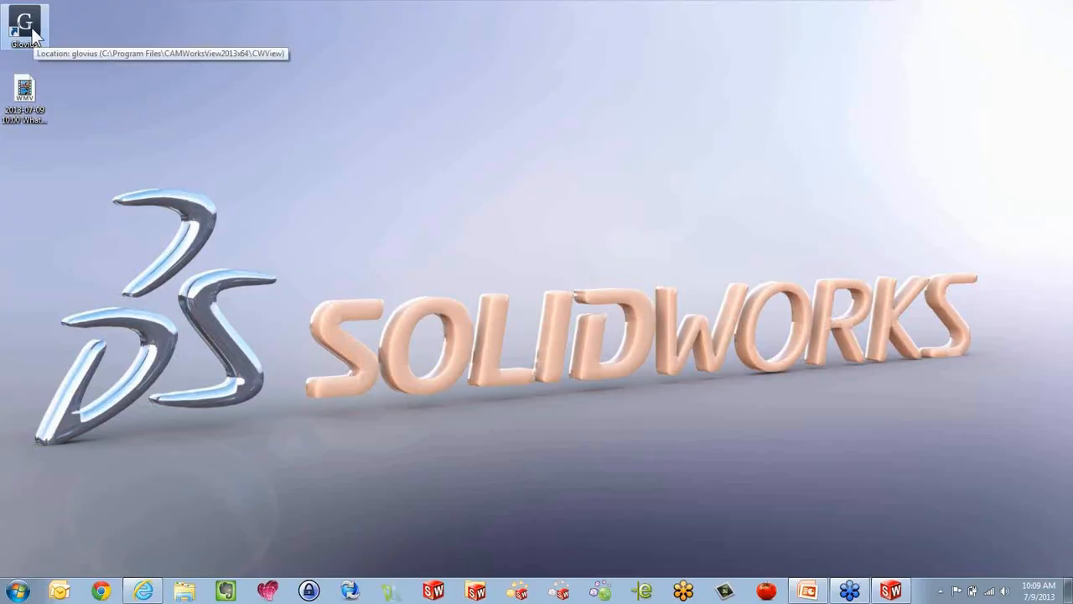
left_click(890, 589)
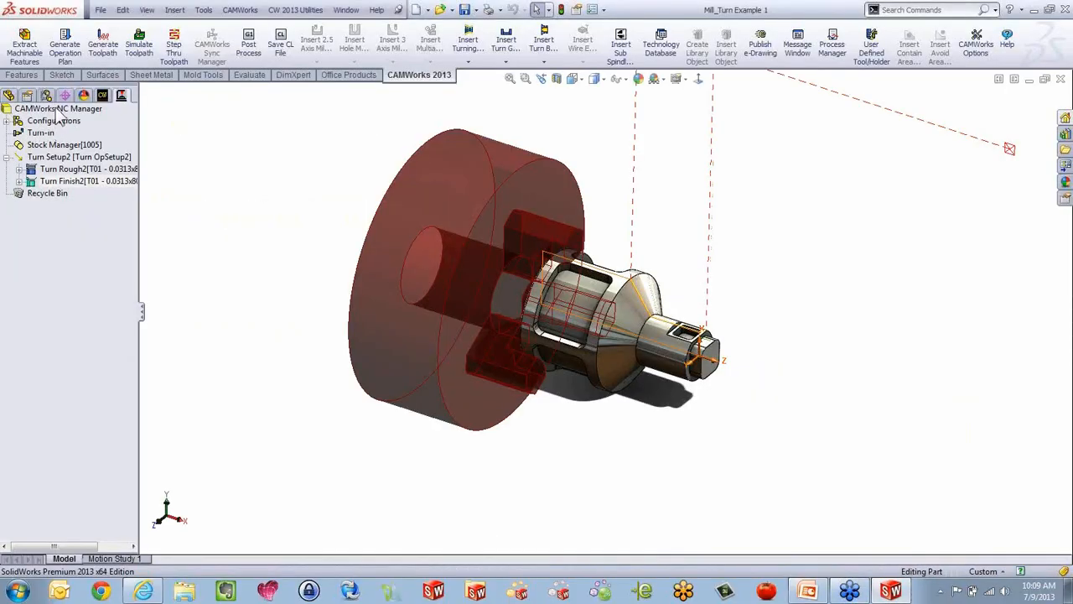
Publish the CAMWorks NC Manager data as the CAMWorksView file Mill_Turn Example 1, replacing the existing file, and close the folder window over Glovius.
right_click(39, 109)
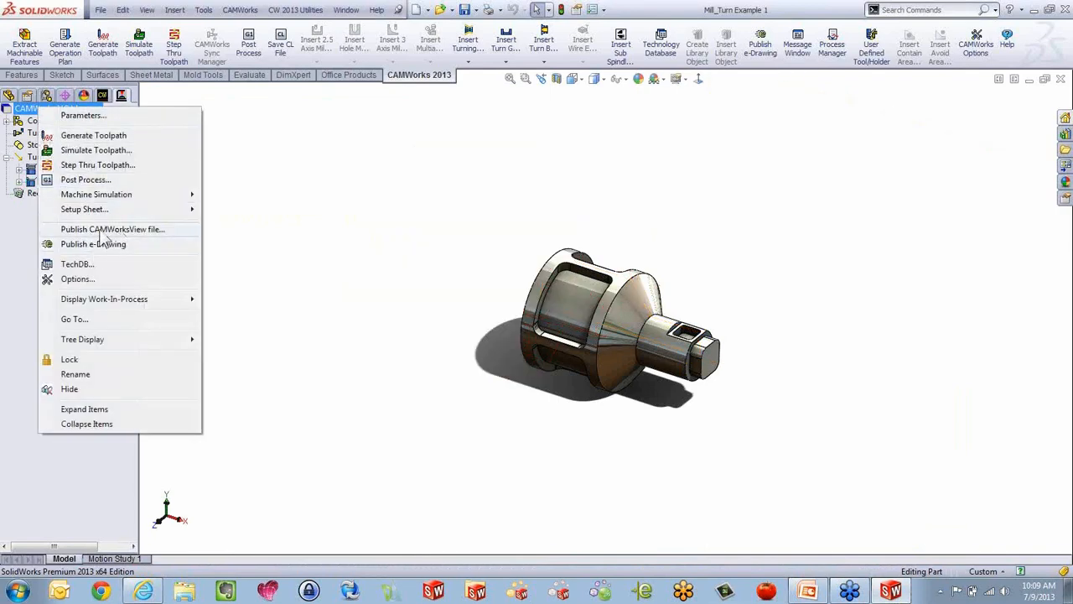
left_click(113, 229)
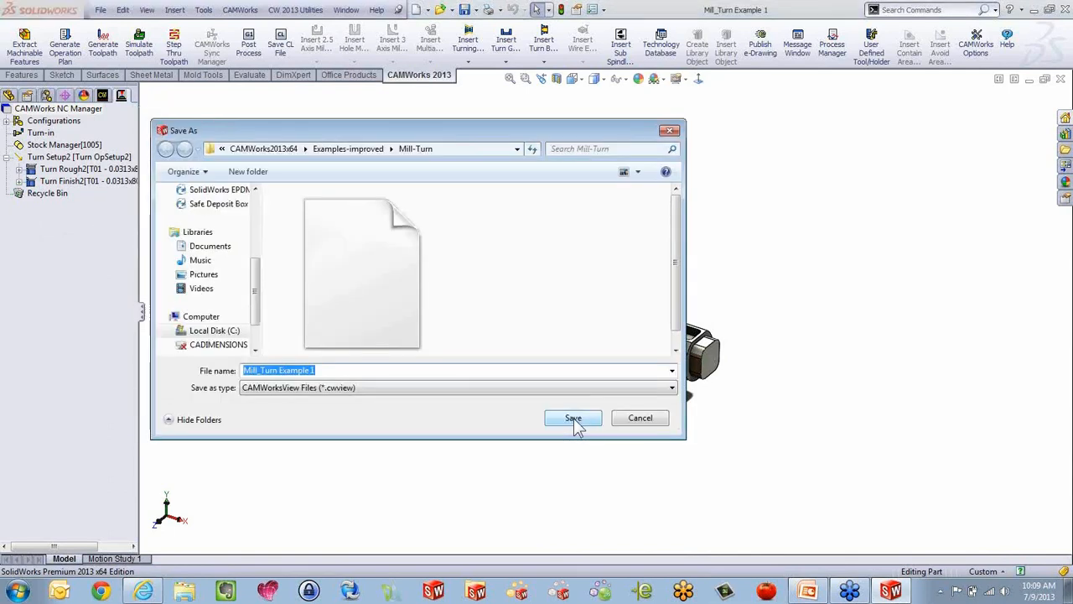
left_click(574, 419)
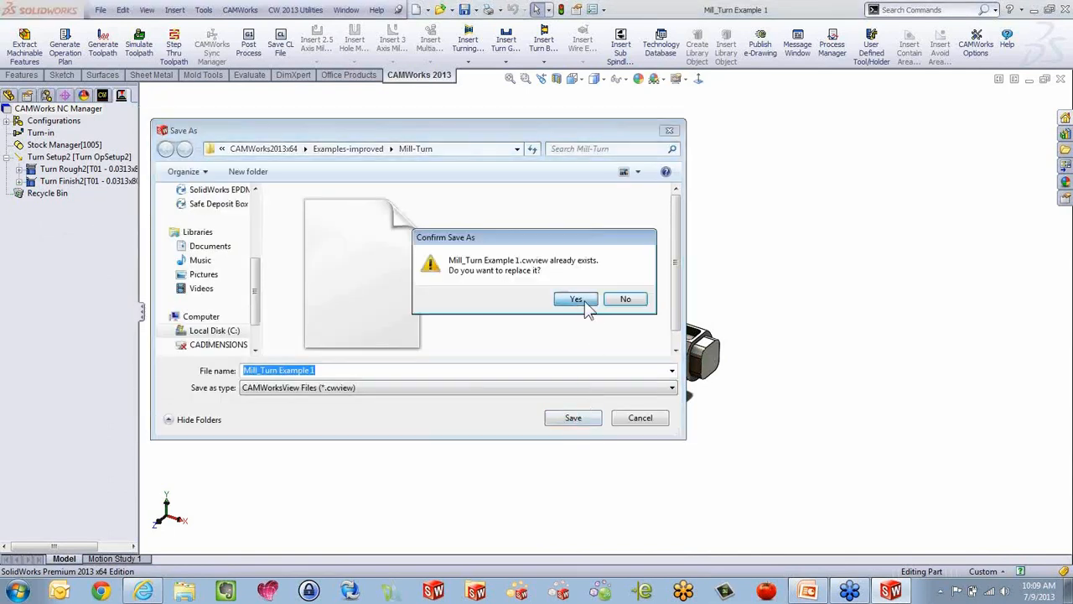
left_click(585, 304)
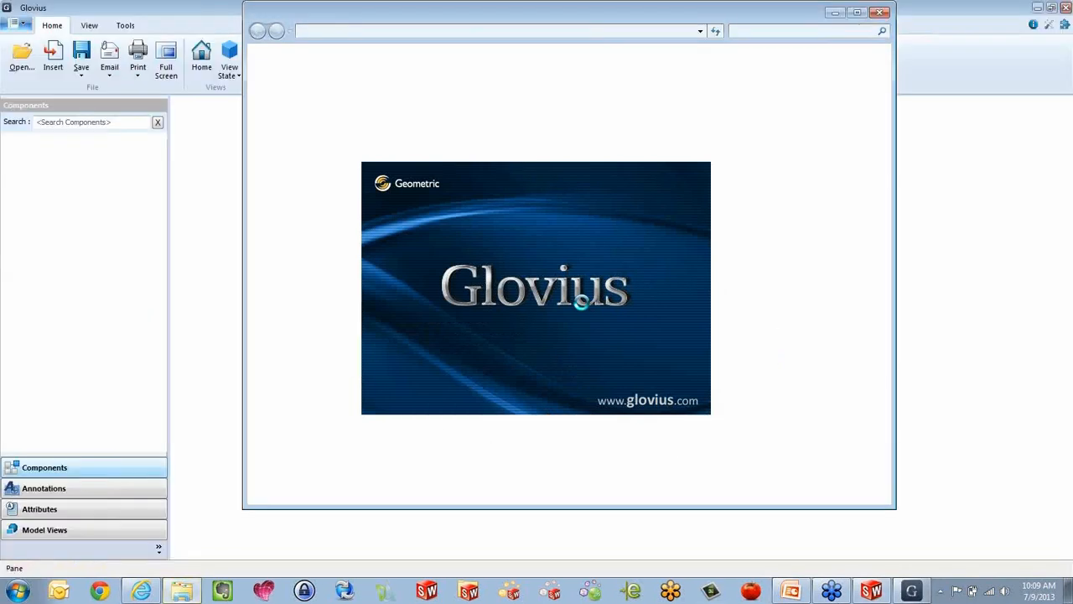
left_click(880, 13)
Expand the operations of the published model in Glovius and hide its Stock and Finished_Part components.
left_click_drag(681, 327, 551, 362)
scroll(542, 423, "up", 2)
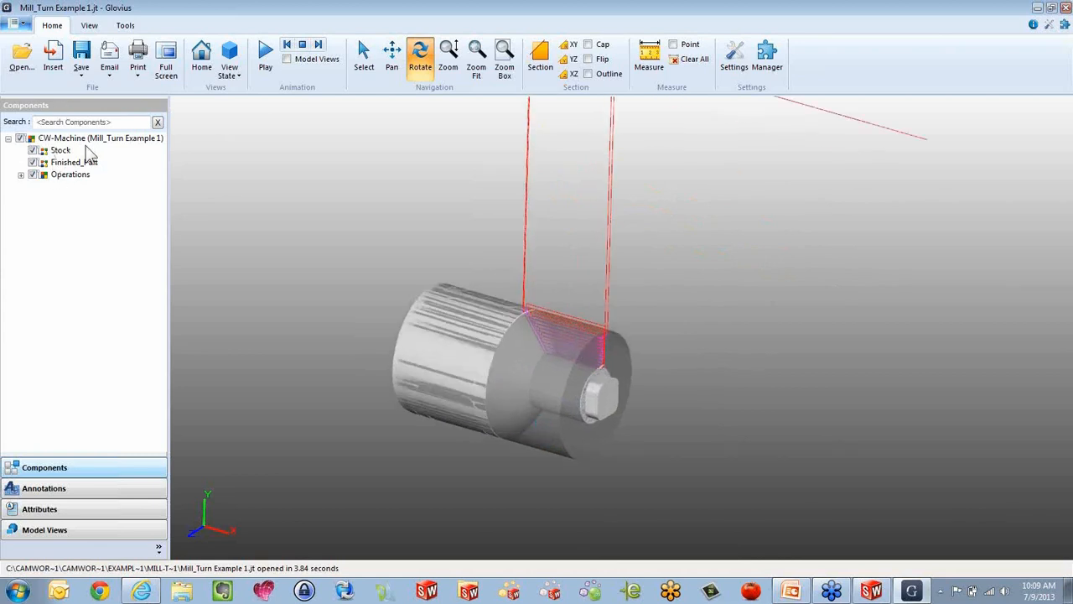
left_click(21, 174)
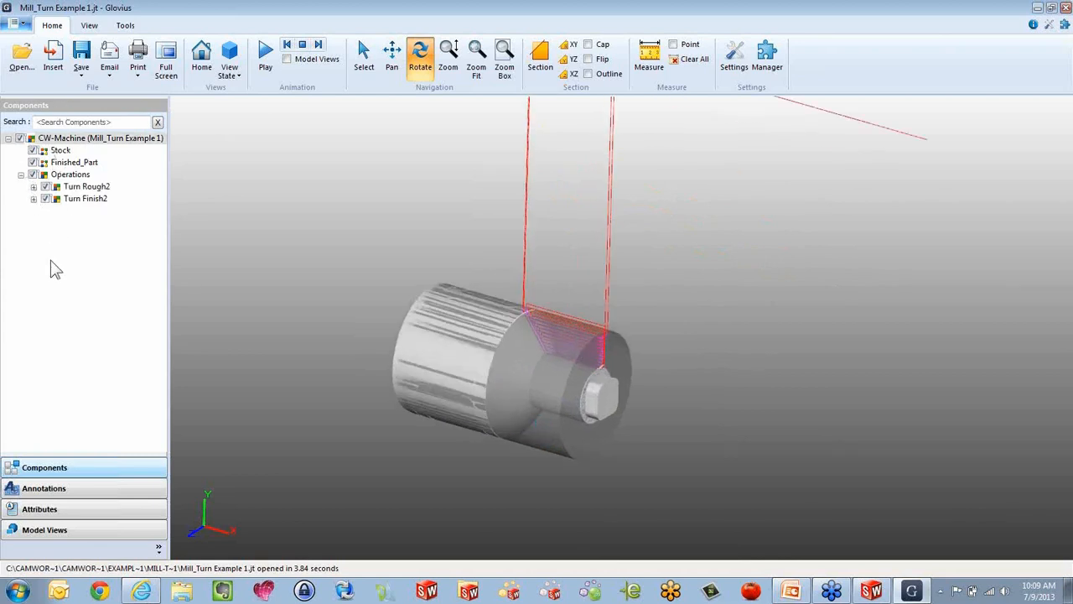
left_click(33, 150)
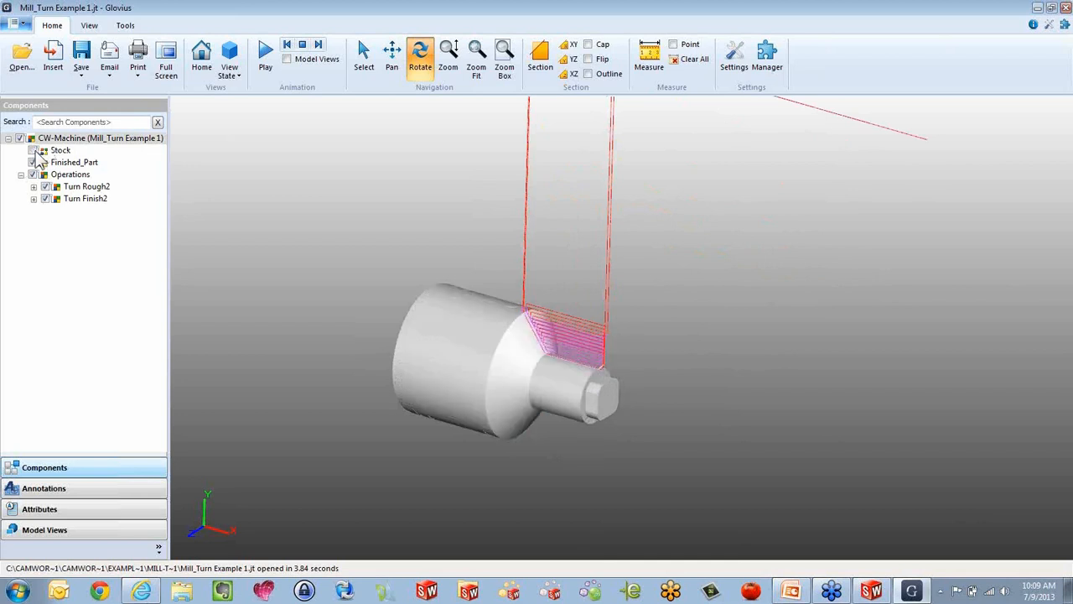
left_click(34, 151)
left_click(33, 150)
left_click(32, 161)
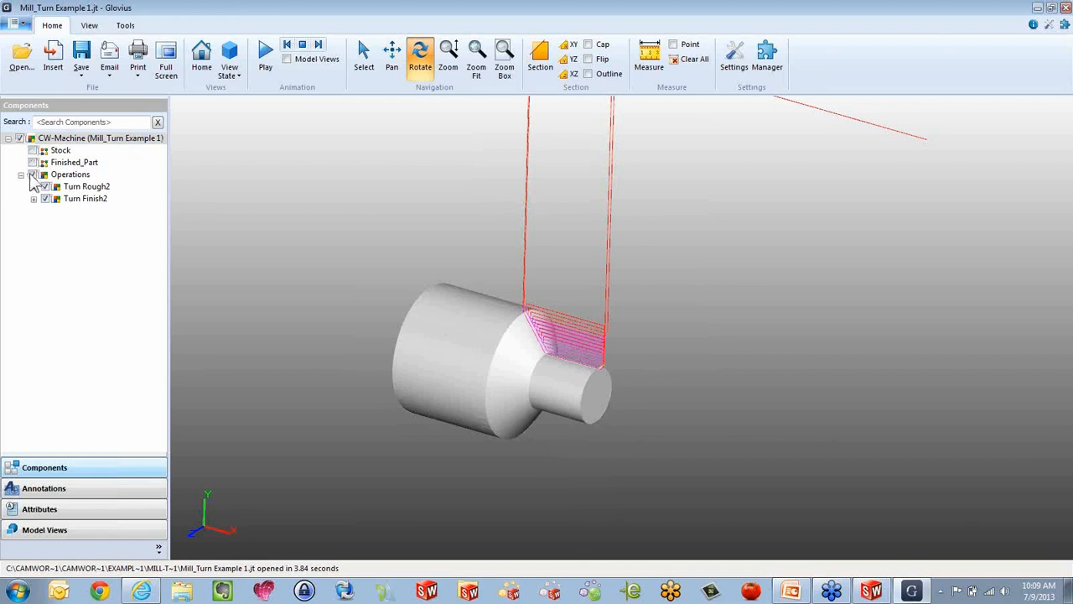
Expand Turn Rough2 and Turn Finish2, hide the OD Feature2 toolpath in each, and inspect the remaining work-in-process model.
left_click(34, 187)
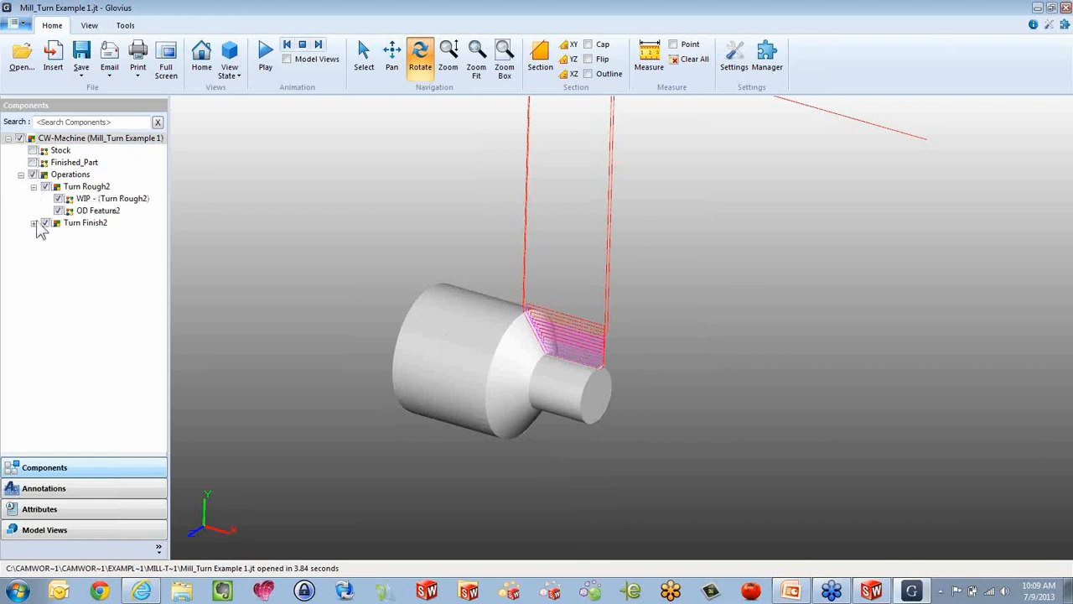
left_click(33, 223)
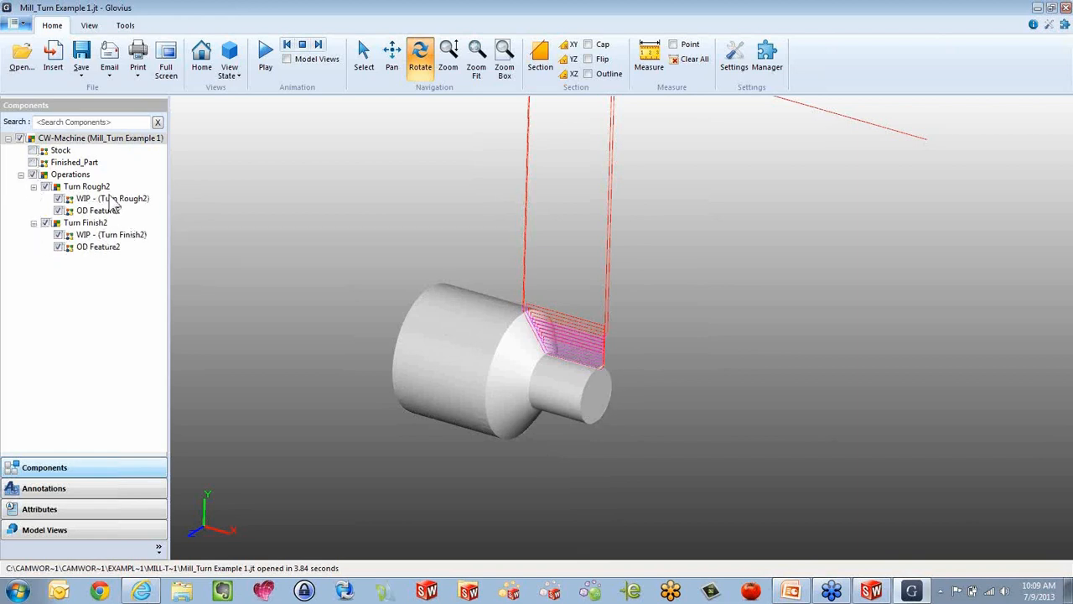
left_click(59, 210)
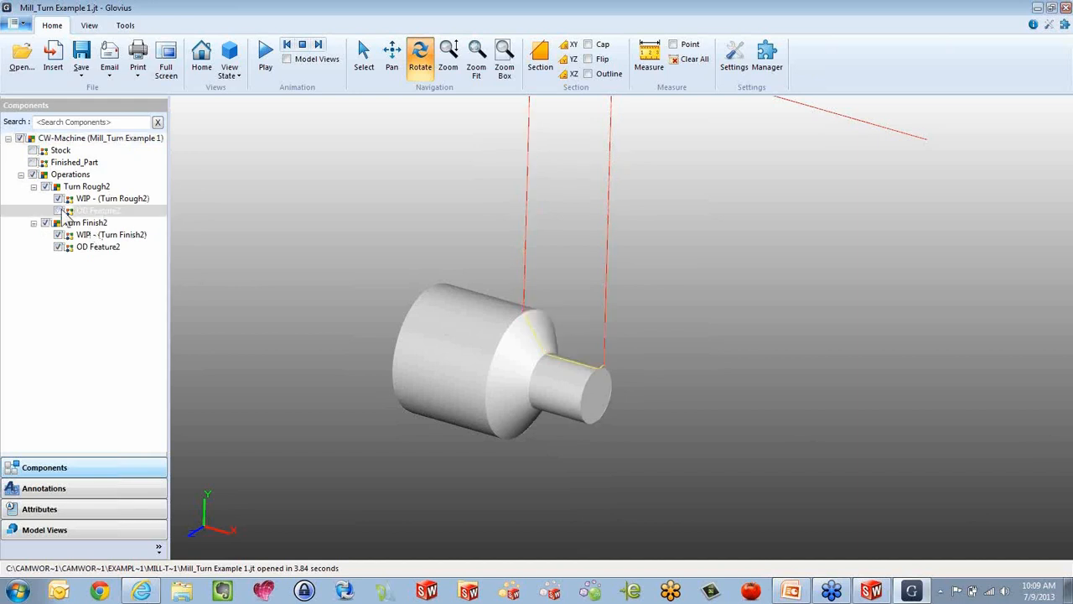
left_click(58, 247)
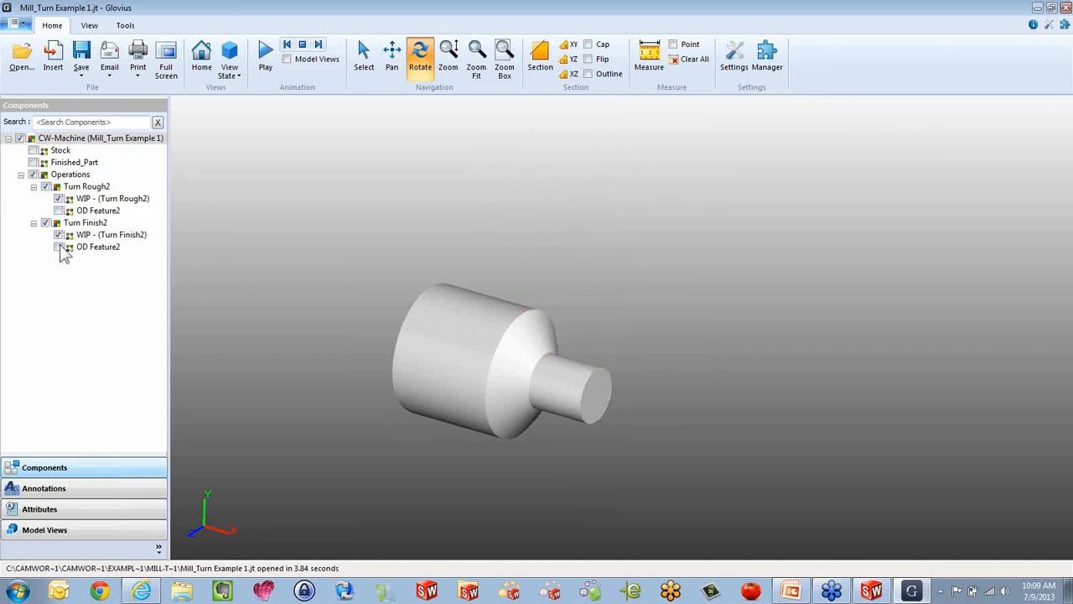
left_click_drag(563, 358, 544, 484)
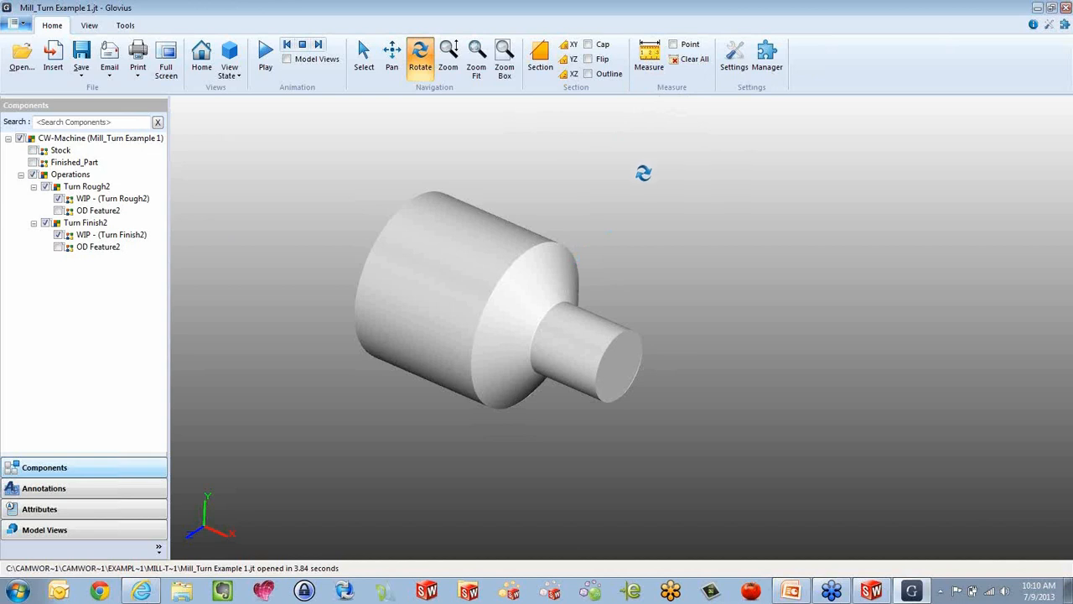
Close Glovius, look at its desktop shortcut, and return to the mill-turn part in SolidWorks.
left_click(1064, 7)
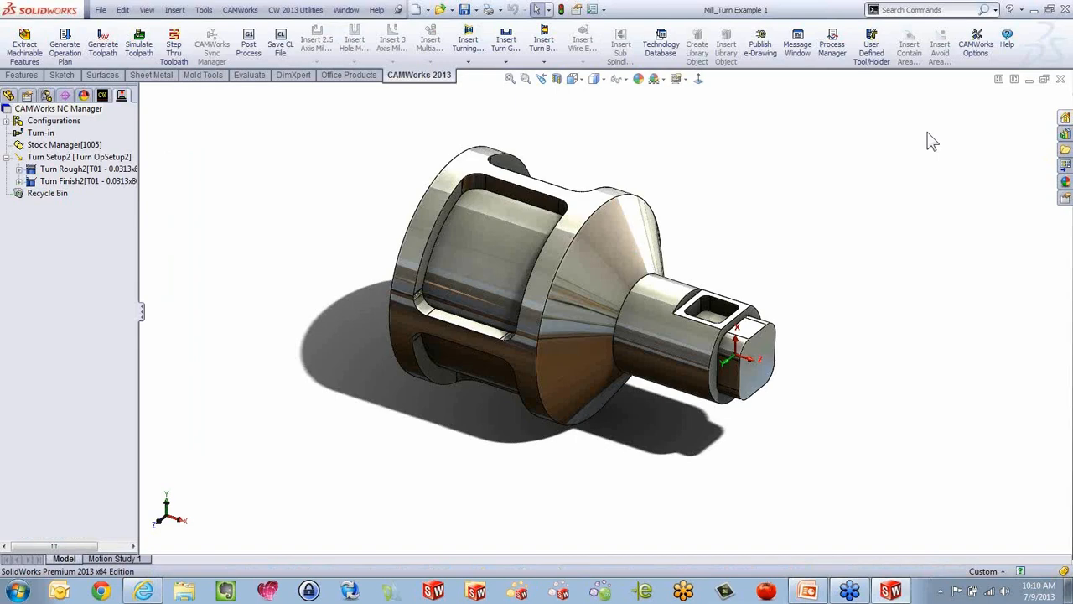
left_click(1066, 591)
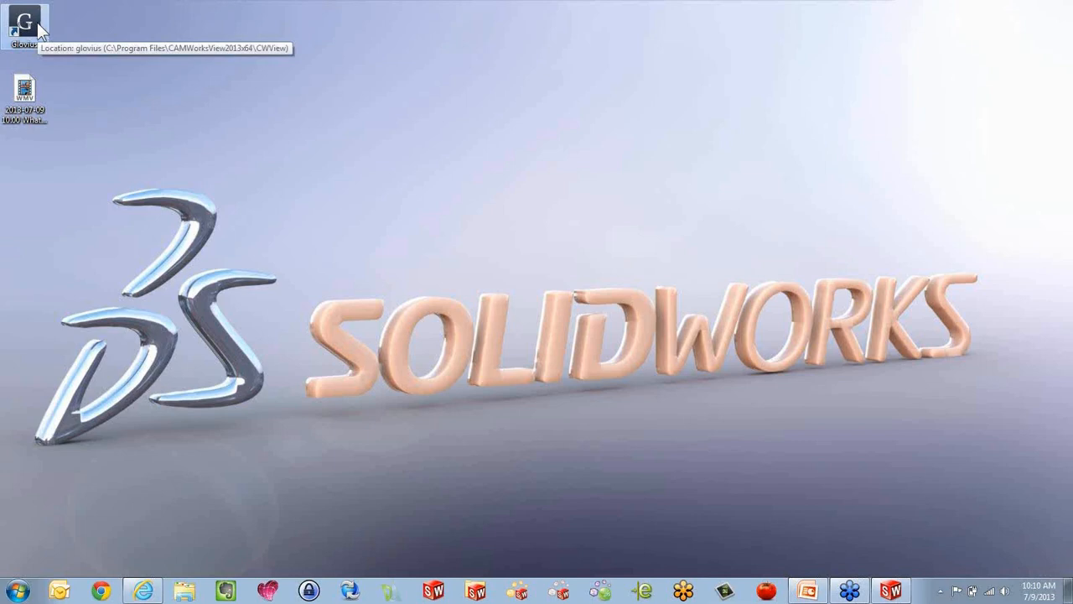
left_click(25, 25)
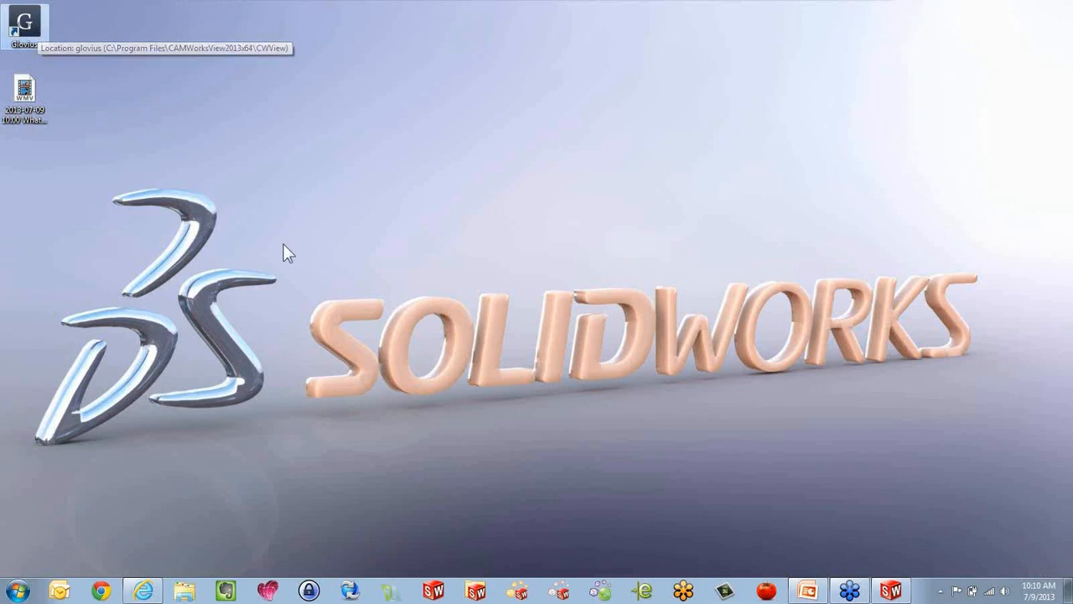
left_click(891, 591)
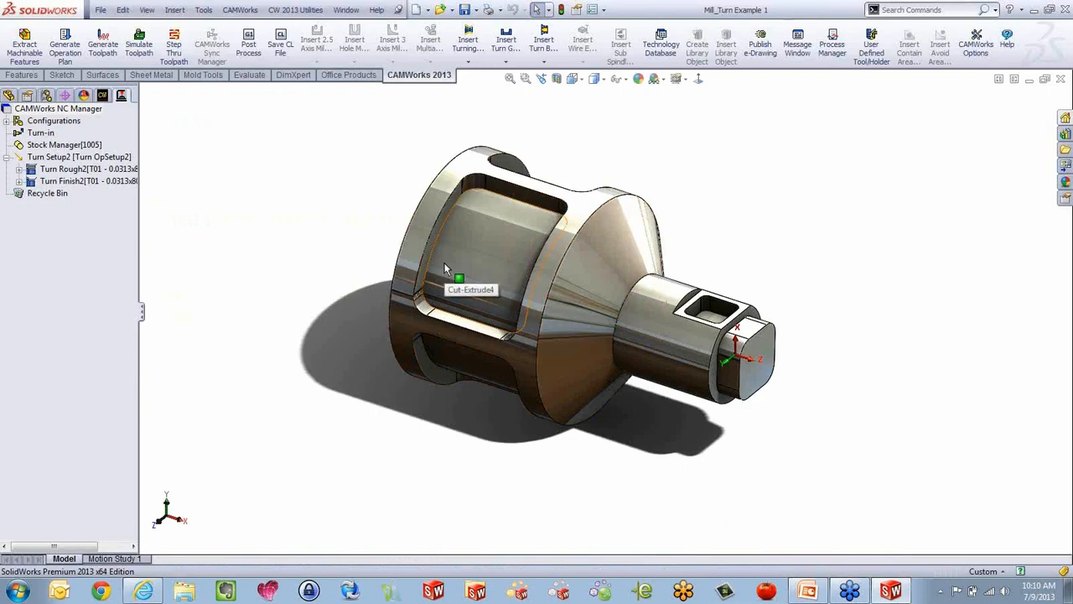
key("z")
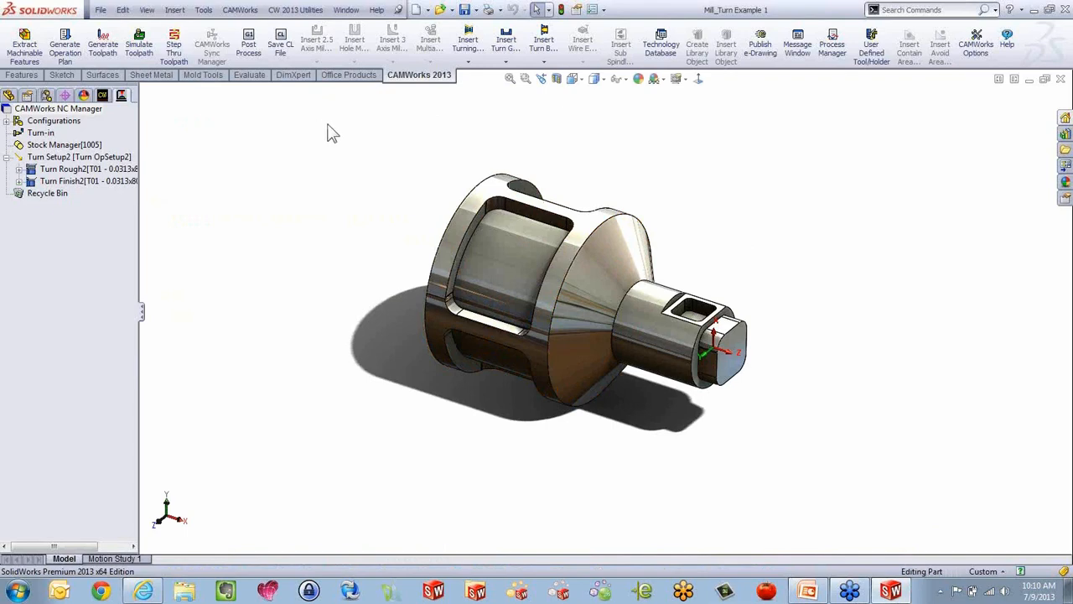
Switch to the Mold Base part and view its pocket, slots and holes.
left_click(100, 10)
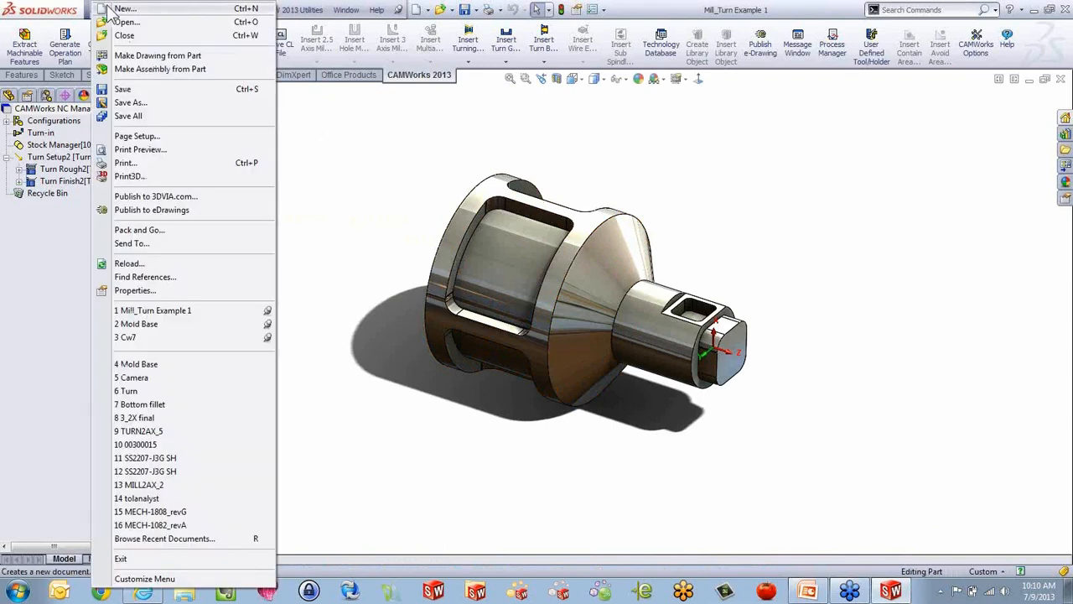
left_click(453, 402)
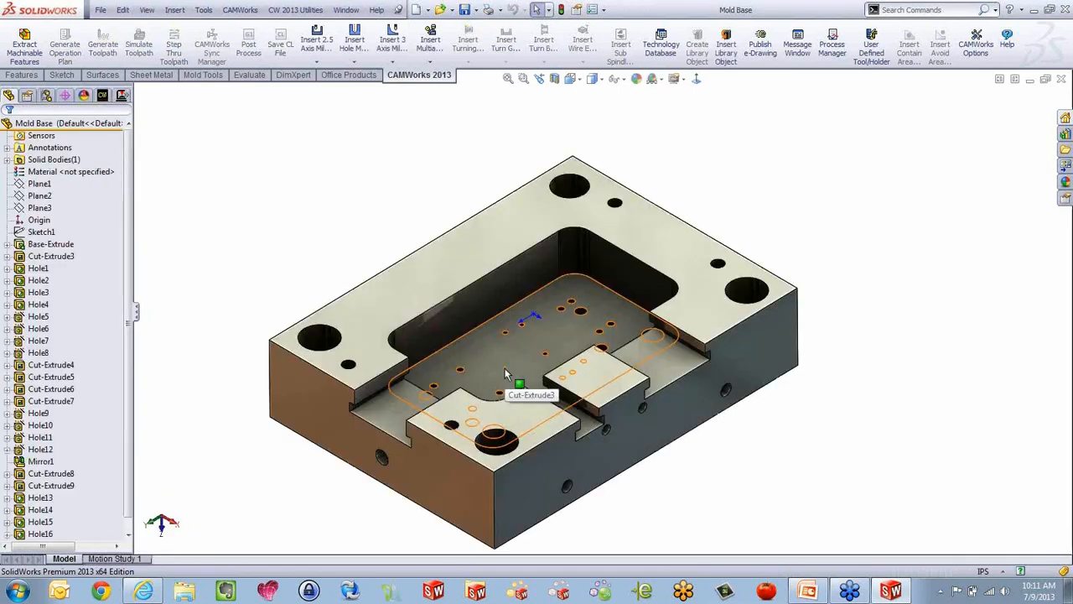
mouse_move(531, 338)
middle_mouse_down()
mouse_move(515, 279)
mouse_move(513, 338)
middle_mouse_up()
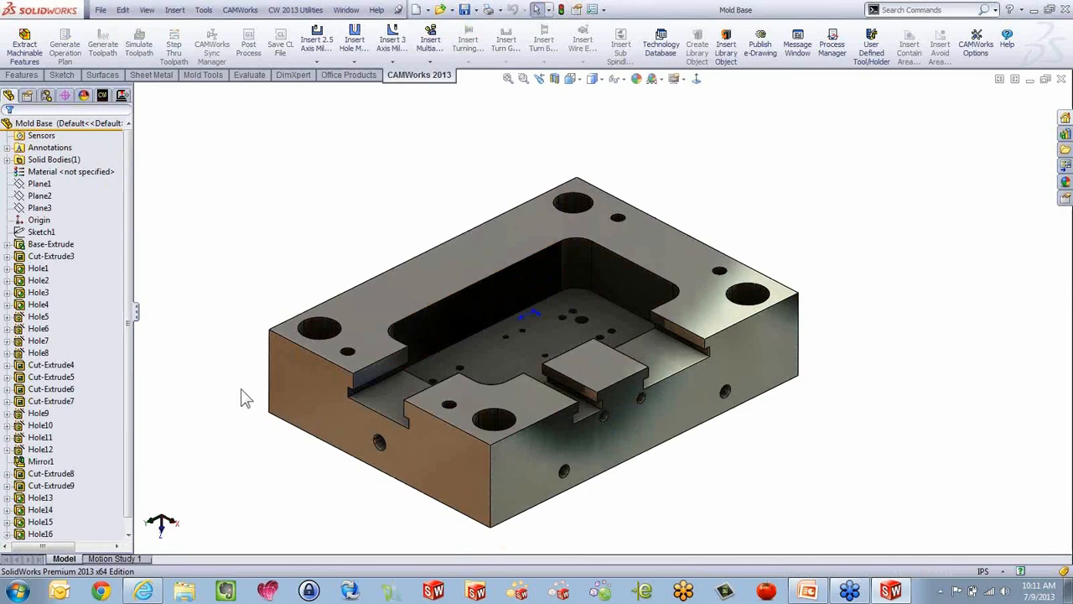
scroll(240, 386, "up", 1)
scroll(380, 466, "down", 1)
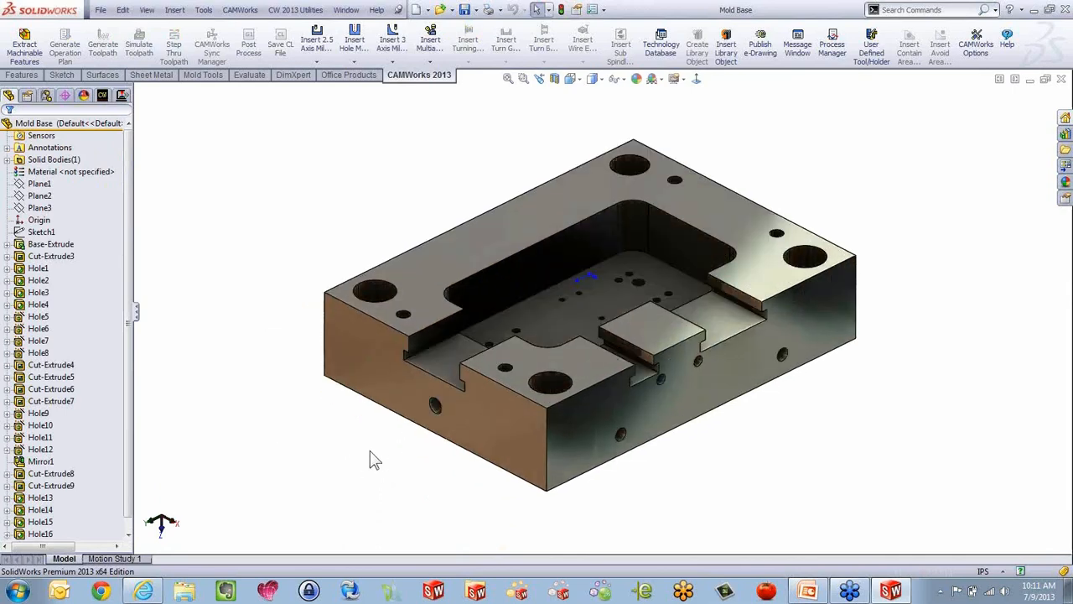
Show the CAMWorks feature tree and insert a mill part setup based on the mold base's upper face.
left_click_drag(132, 182, 159, 181)
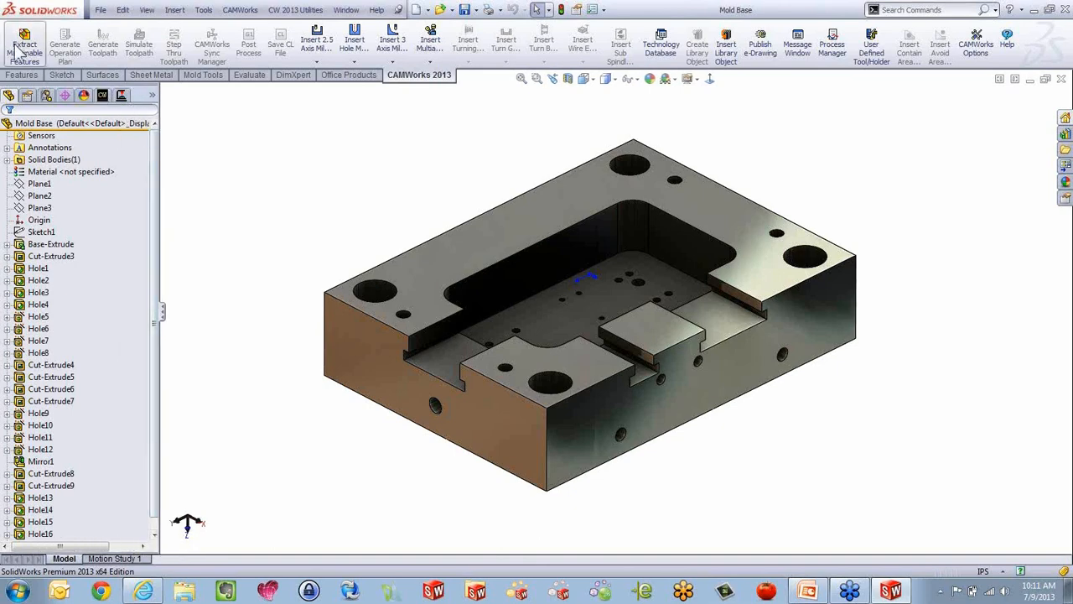
left_click(103, 95)
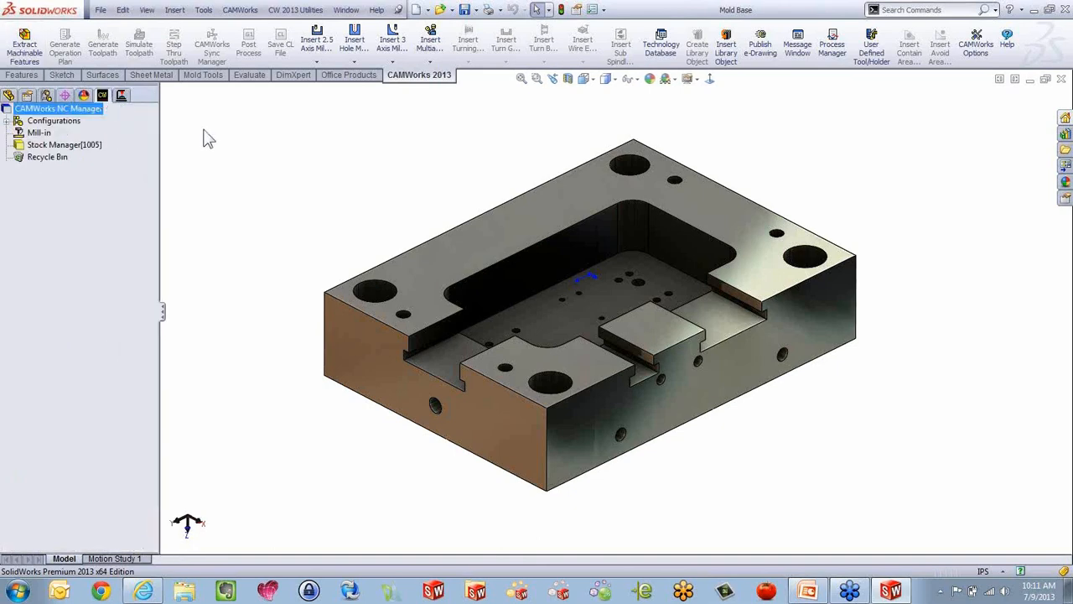
right_click(52, 148)
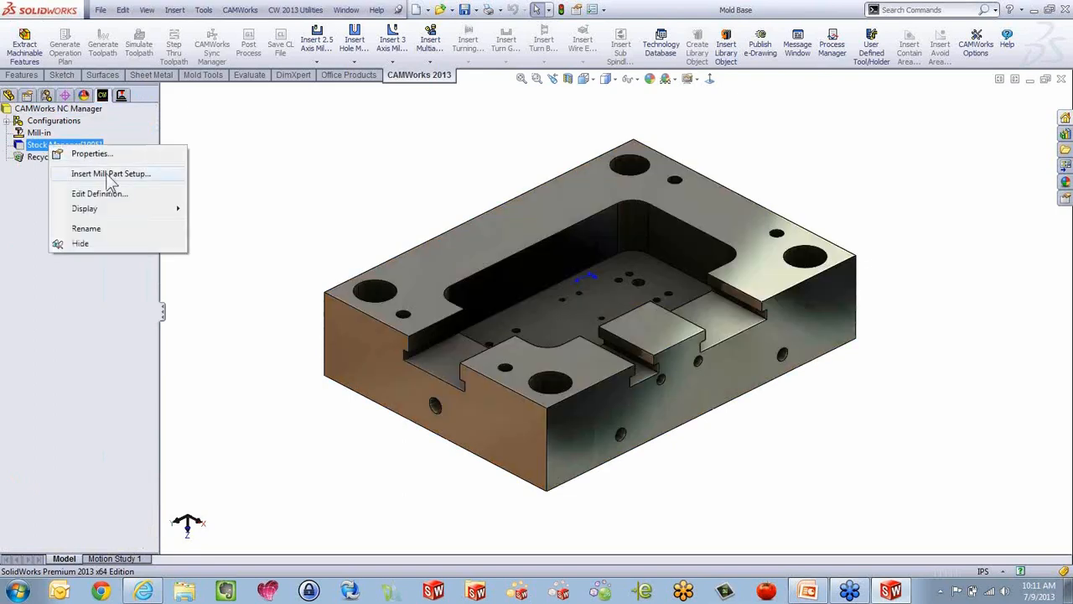
left_click(111, 173)
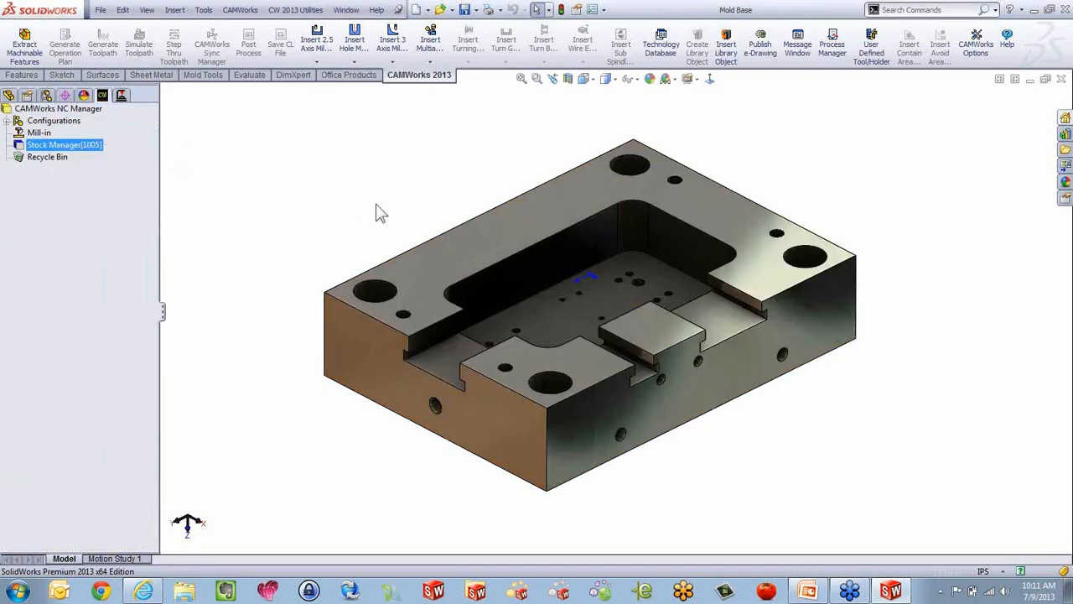
left_click(431, 267)
left_click(8, 128)
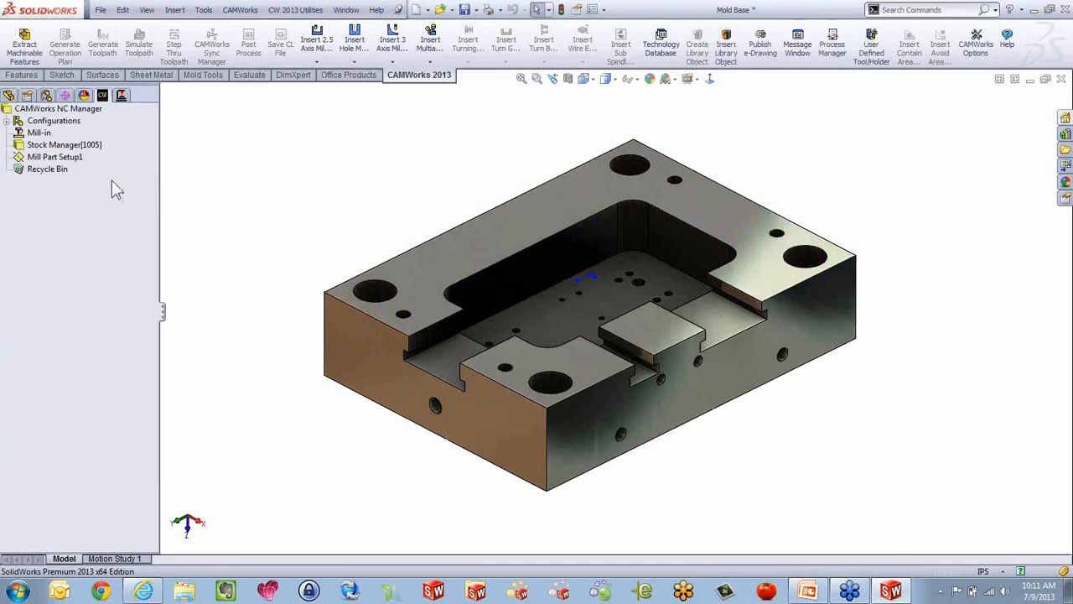
Insert a 2.5 axis pocket feature from the pocket floor up to the part's upper face, using the Rough Finish strategy.
right_click(67, 159)
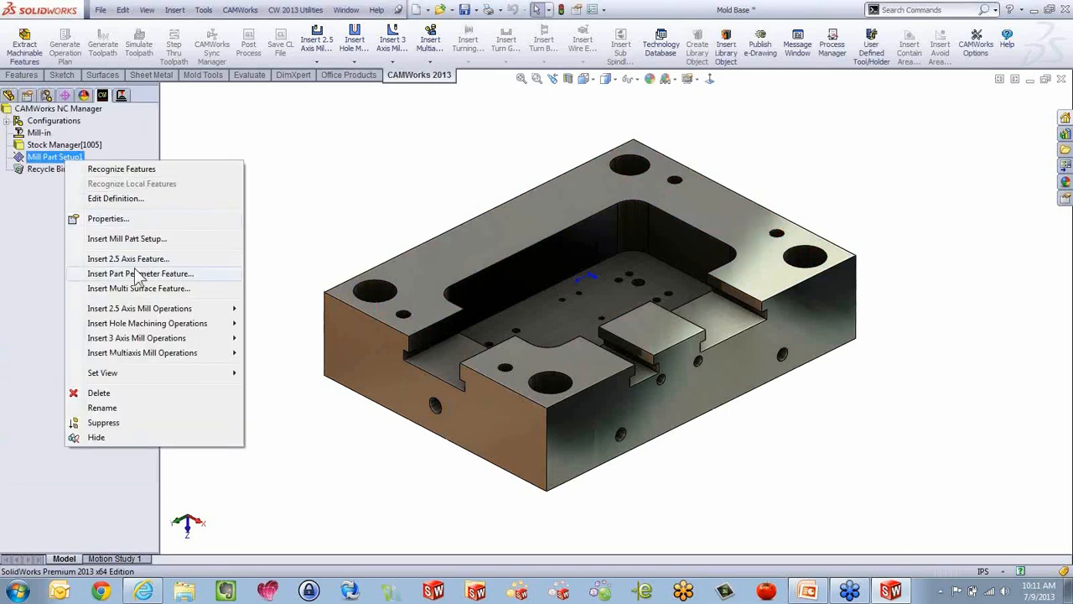
left_click(133, 259)
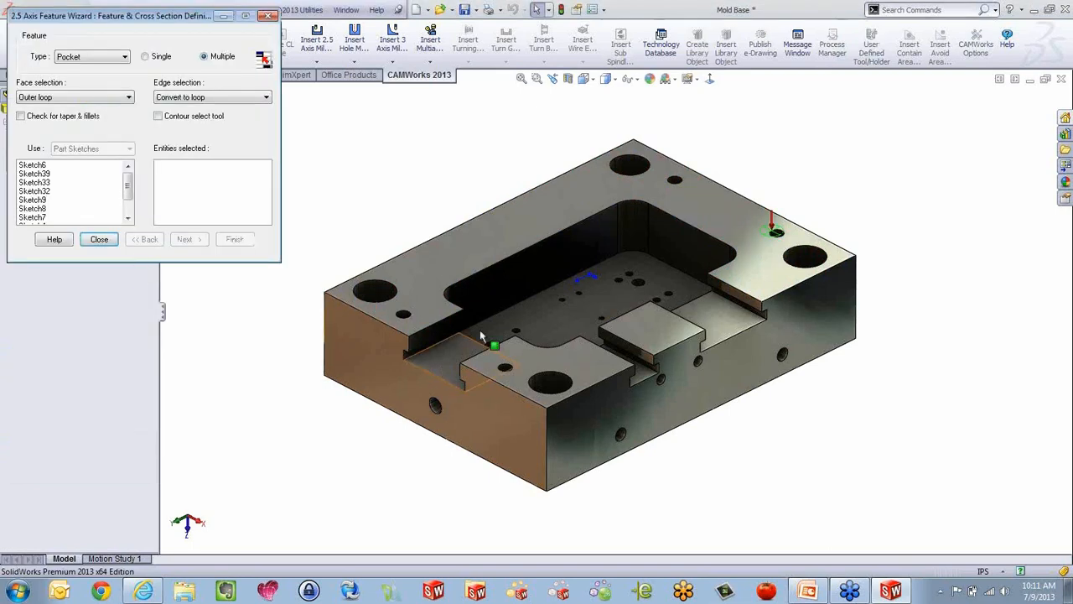
left_click(540, 312)
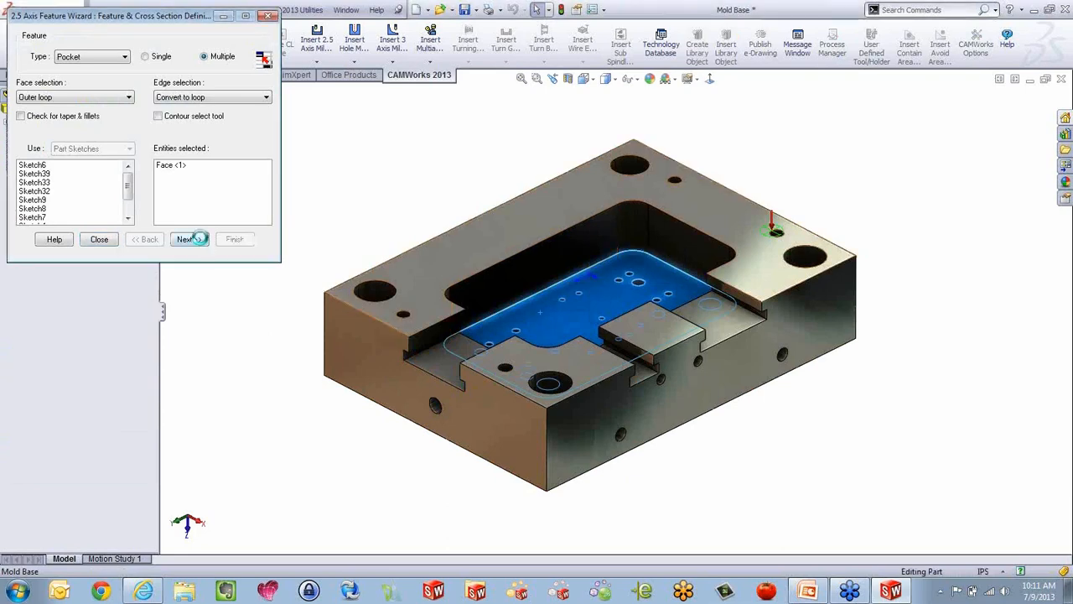
key("Return")
left_click(494, 234)
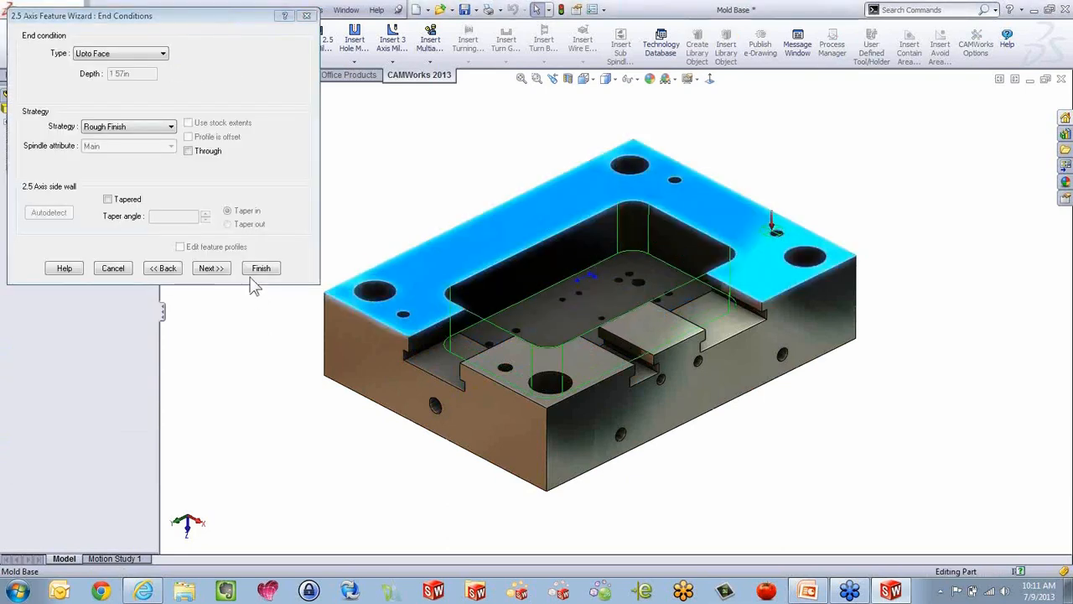
left_click(261, 269)
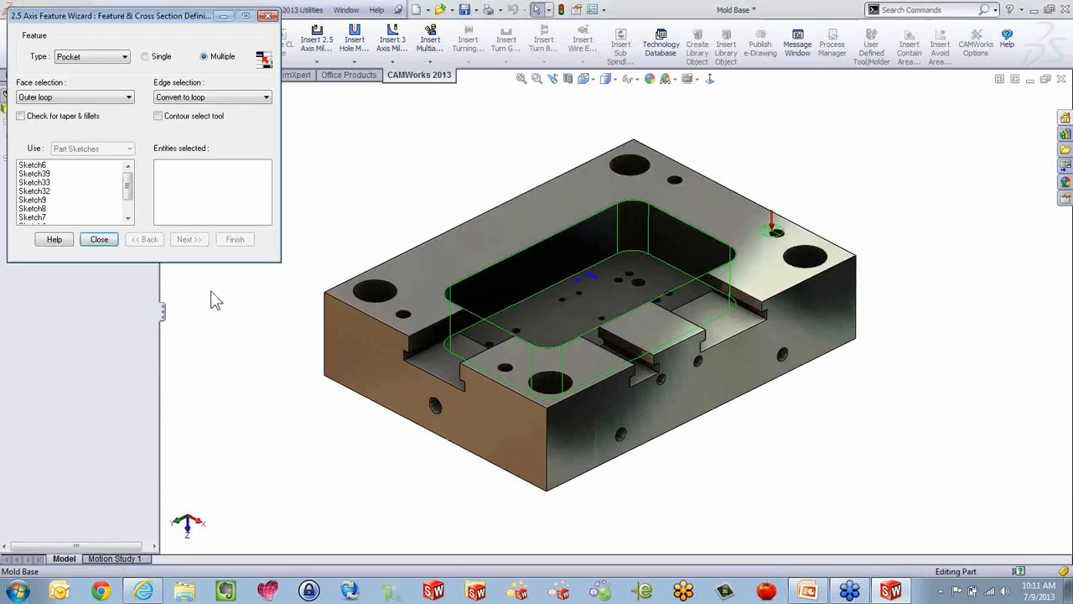
left_click(99, 239)
Generate the operation plan for the rectangular pocket and the toolpaths for Mill Part Setup1.
right_click(87, 169)
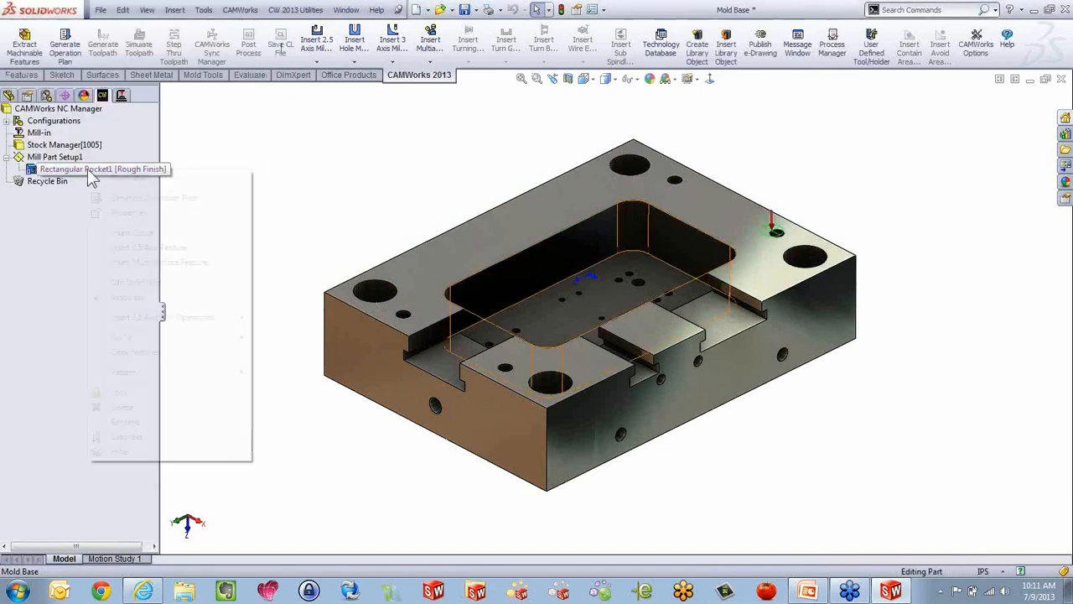
left_click(134, 200)
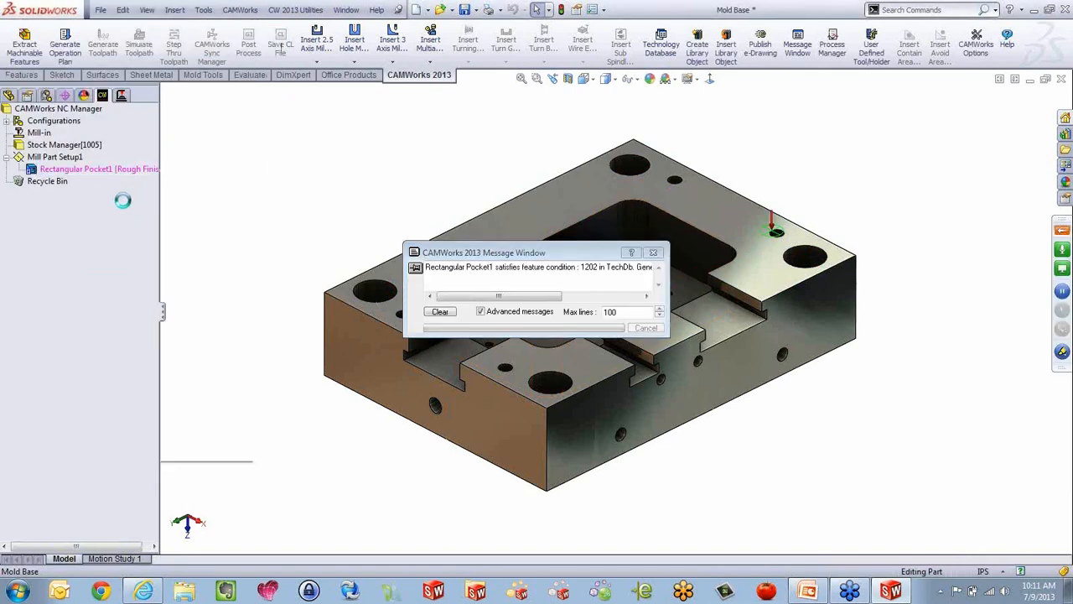
right_click(57, 159)
left_click(101, 182)
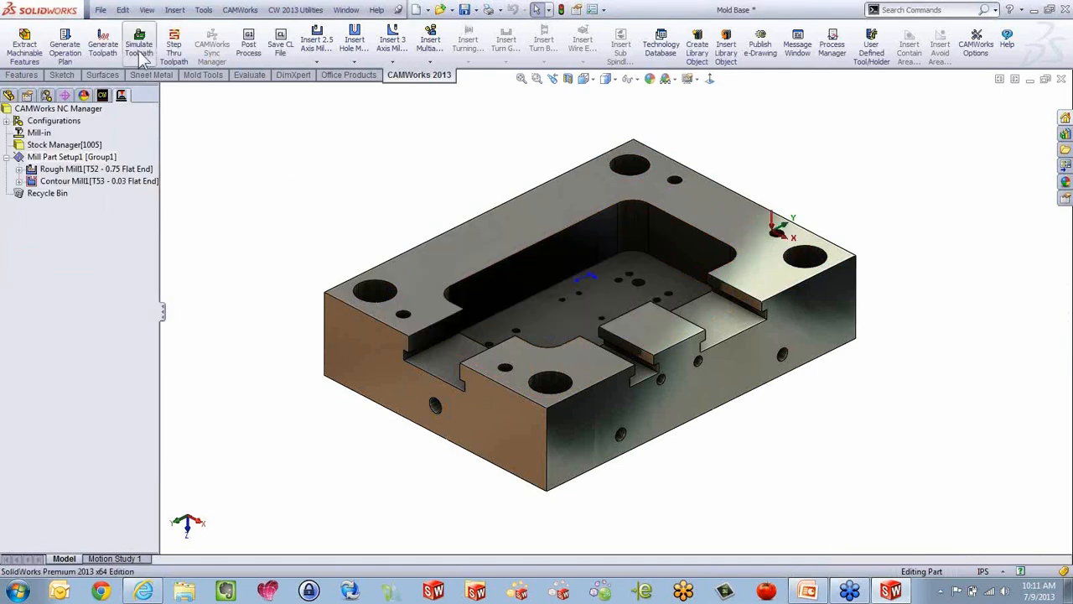
Start Step Through Toolpath for the pocket operations and review the playback stop options, keeping End.
left_click(182, 55)
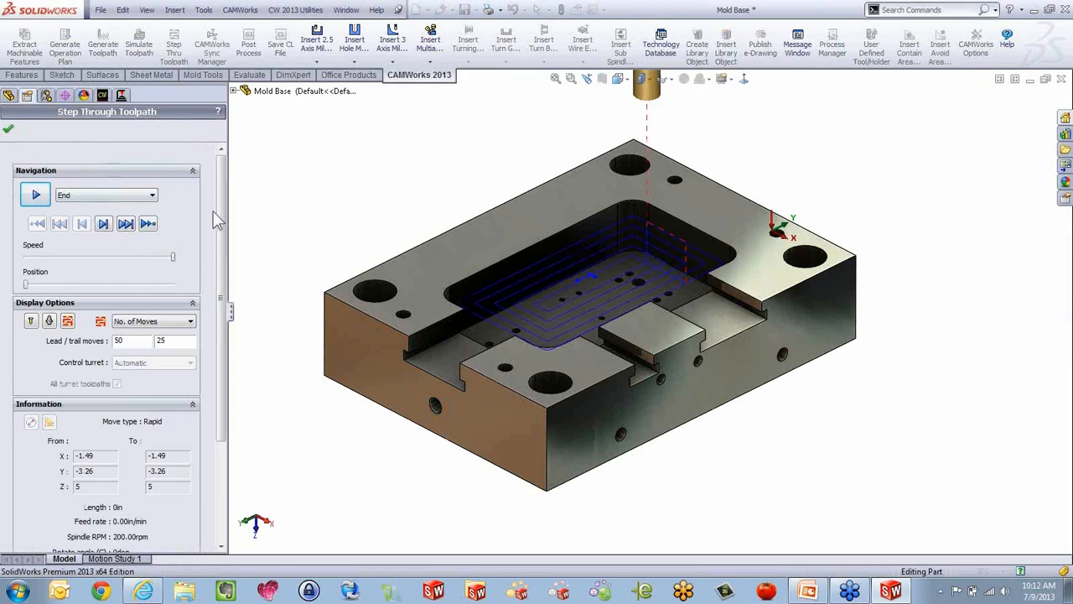
mouse_move(217, 198)
left_mouse_down()
mouse_move(216, 215)
mouse_move(219, 198)
left_mouse_up()
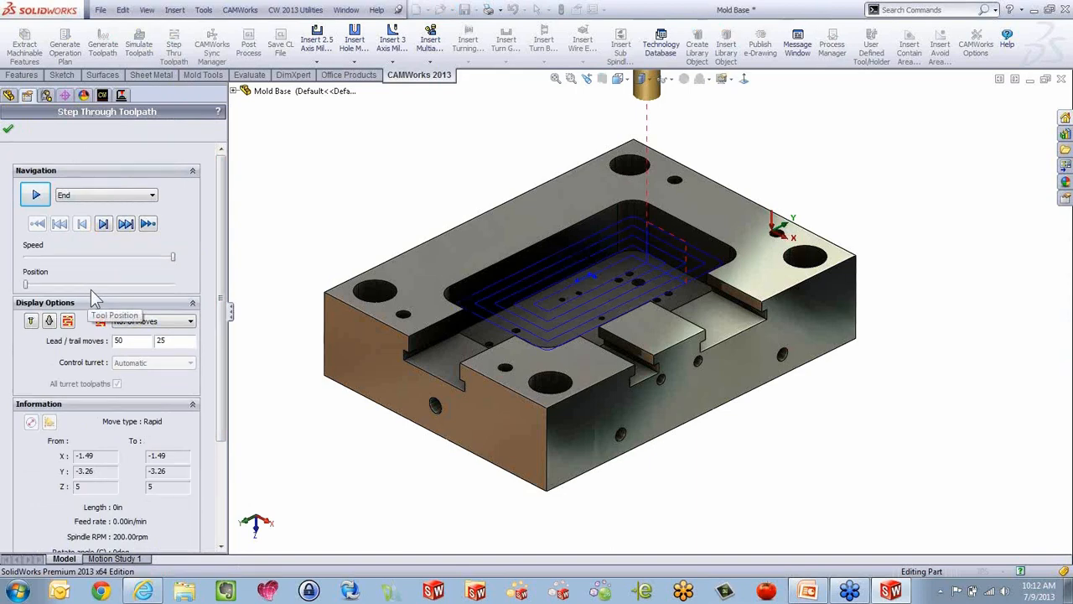
left_click(77, 195)
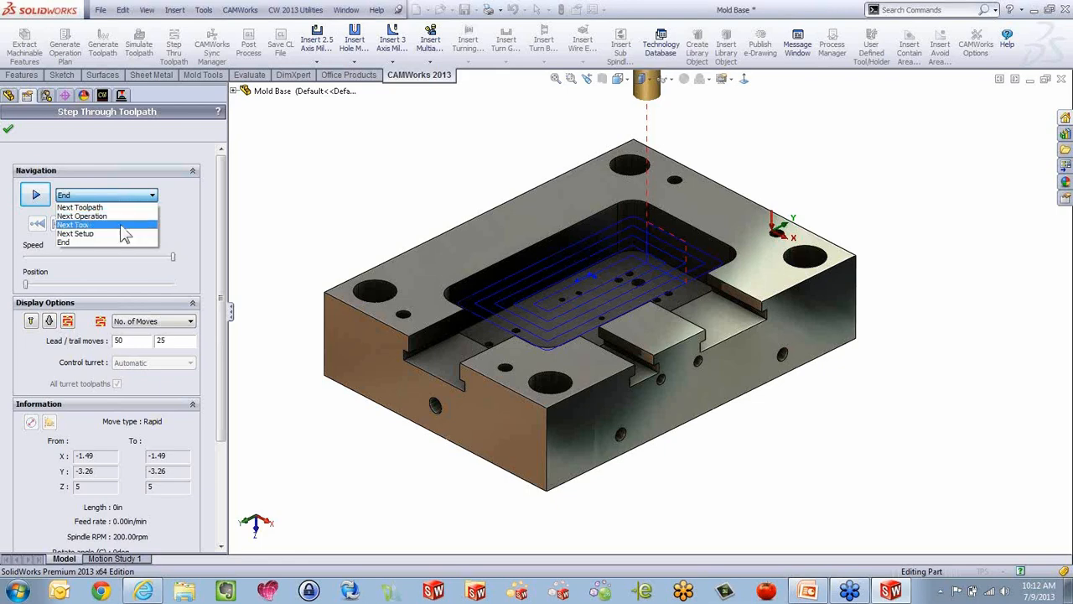
left_click(74, 192)
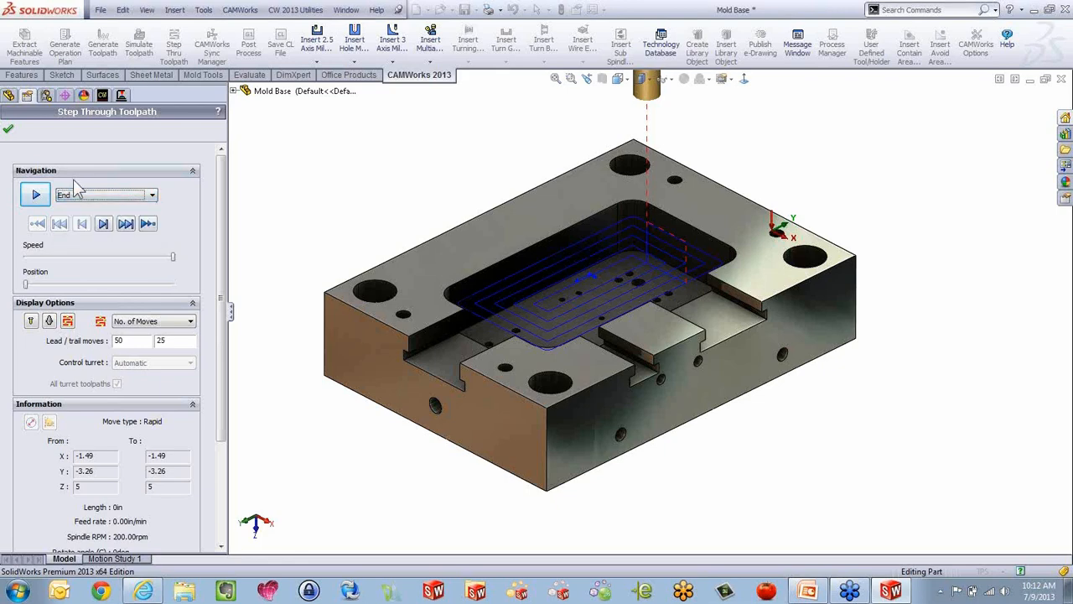
Set the playback speed to minimum, advance the tool by single moves, and play and pause the pocket toolpath.
left_click(174, 259)
left_click(23, 258)
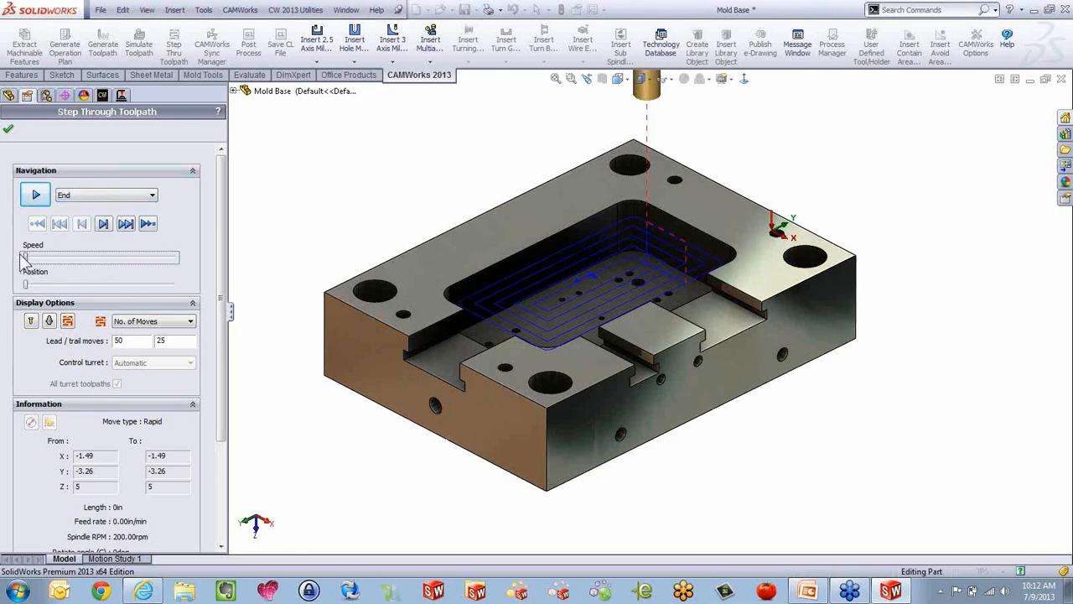
left_click(101, 226)
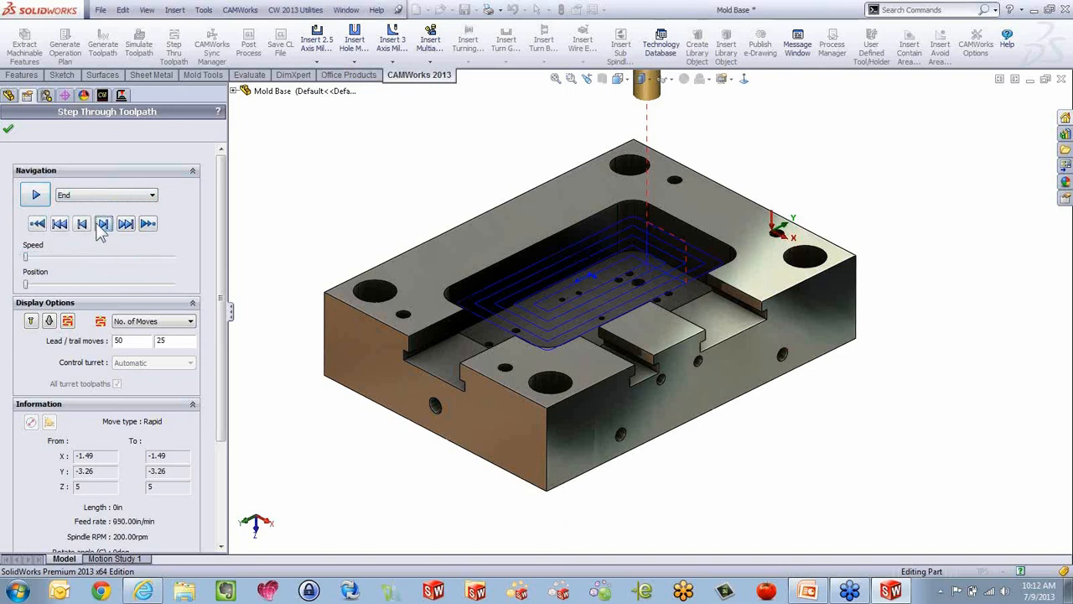
left_click(102, 227)
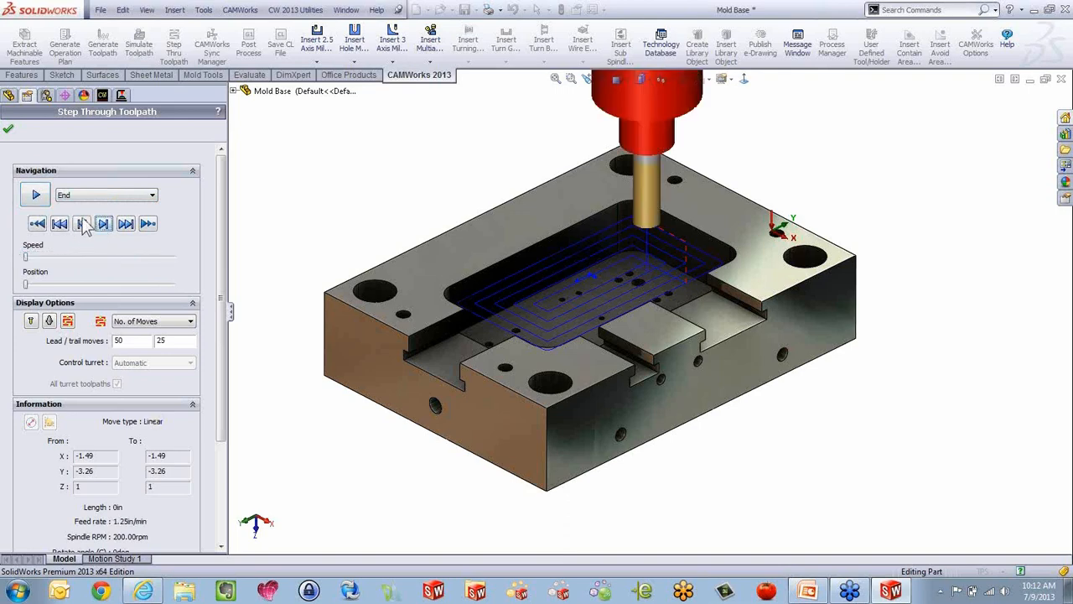
left_click(35, 198)
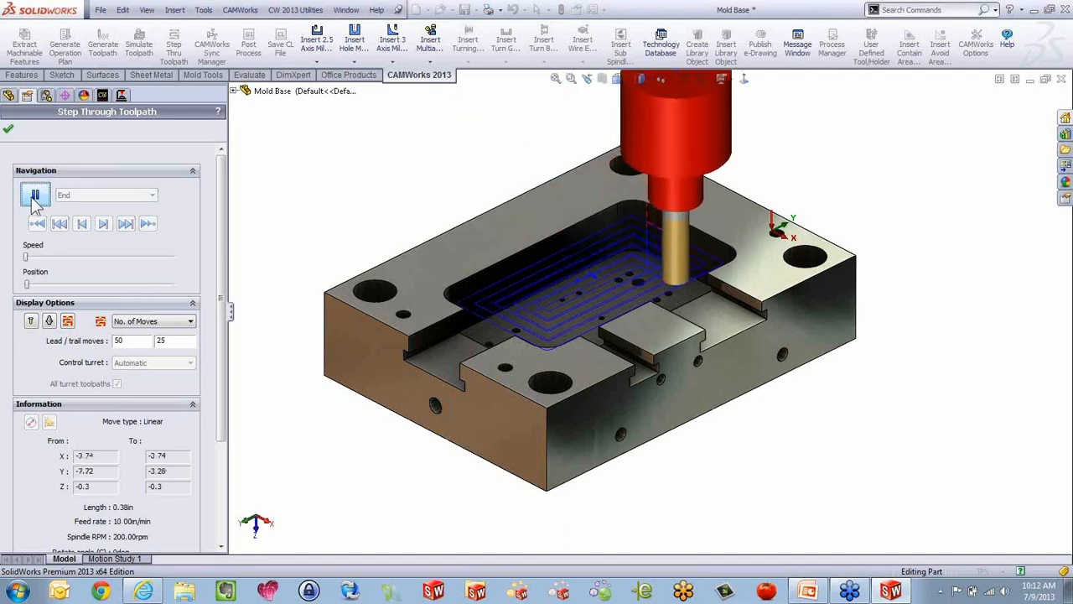
left_click(35, 198)
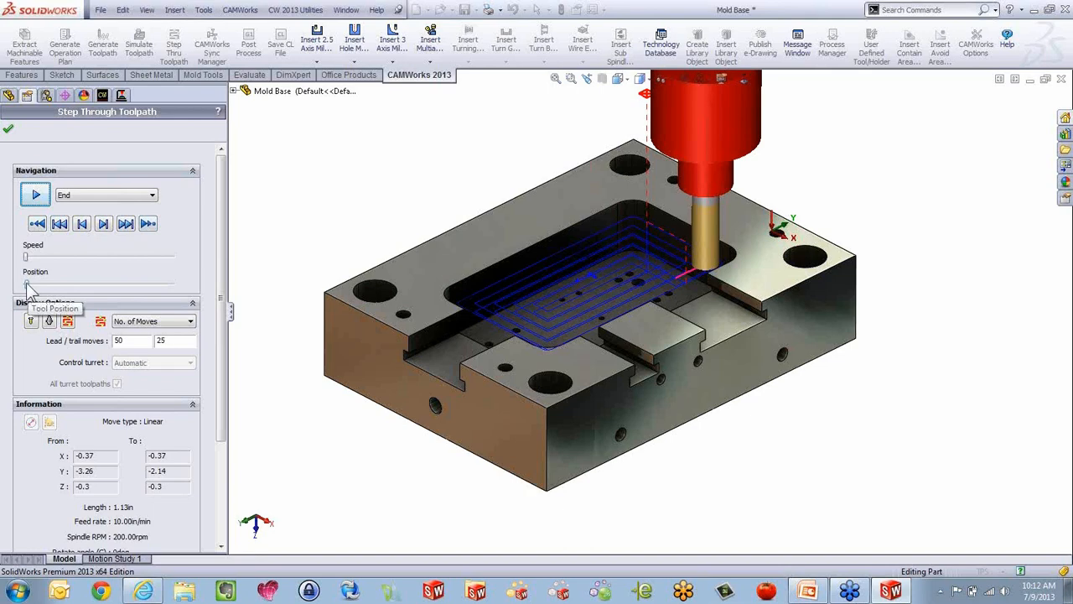
Scrub the tool forward and back along the pocket toolpath and set the tool holder to No Display.
mouse_move(27, 285)
left_mouse_down()
mouse_move(139, 287)
mouse_move(43, 289)
left_mouse_up()
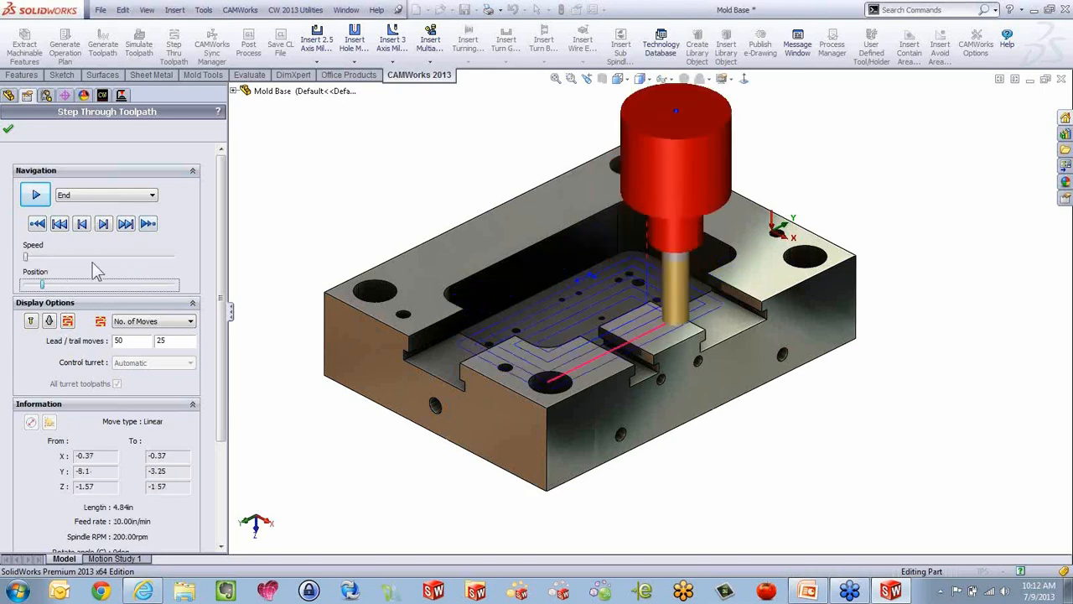
middle_click_drag(671, 285, 671, 312)
left_click(48, 320)
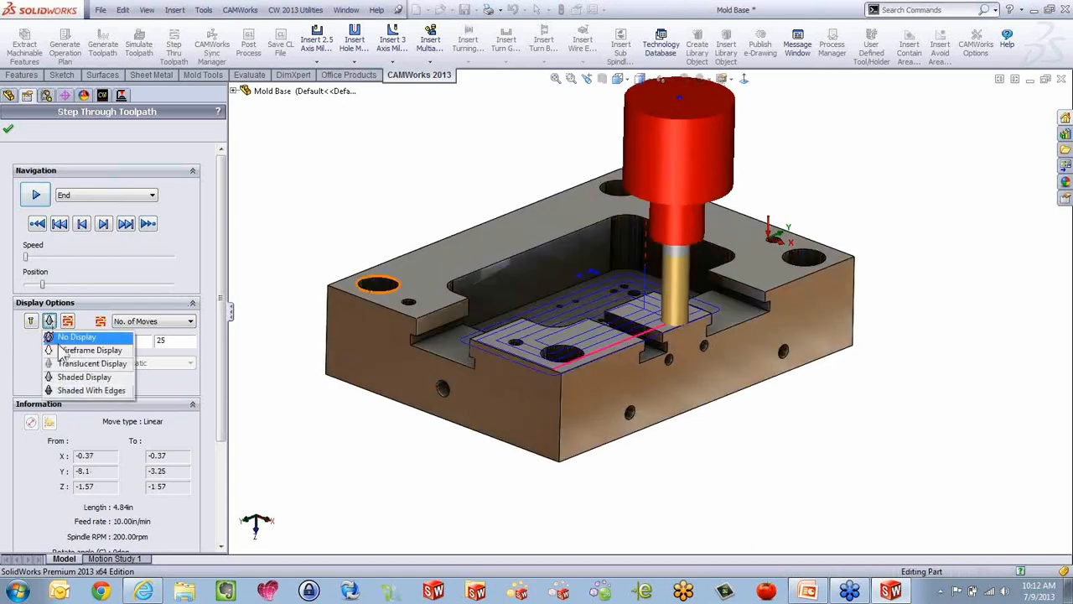
left_click(64, 350)
middle_click_drag(342, 294, 244, 304)
left_click_drag(42, 284, 31, 286)
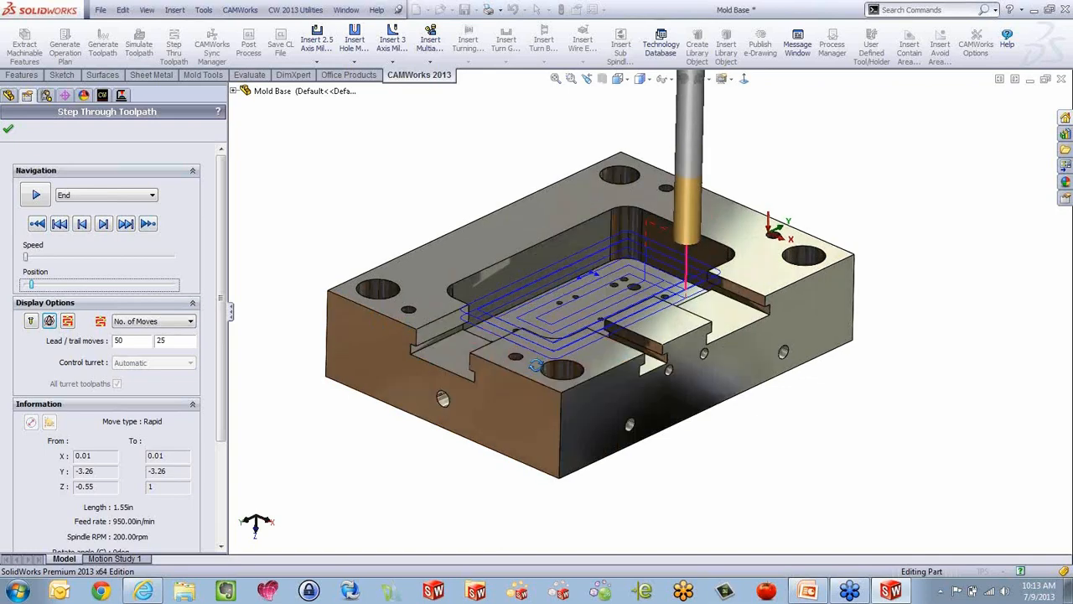
Try the From Start and Whole toolpath display modes to compare how much of the pocket toolpath each shows.
left_click(190, 321)
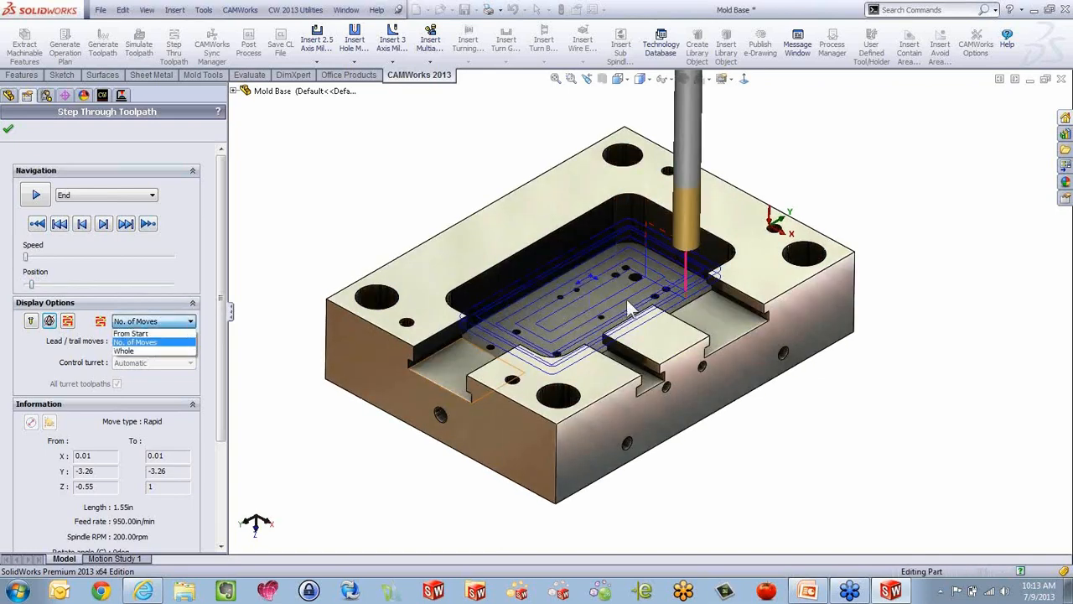
left_click(472, 196)
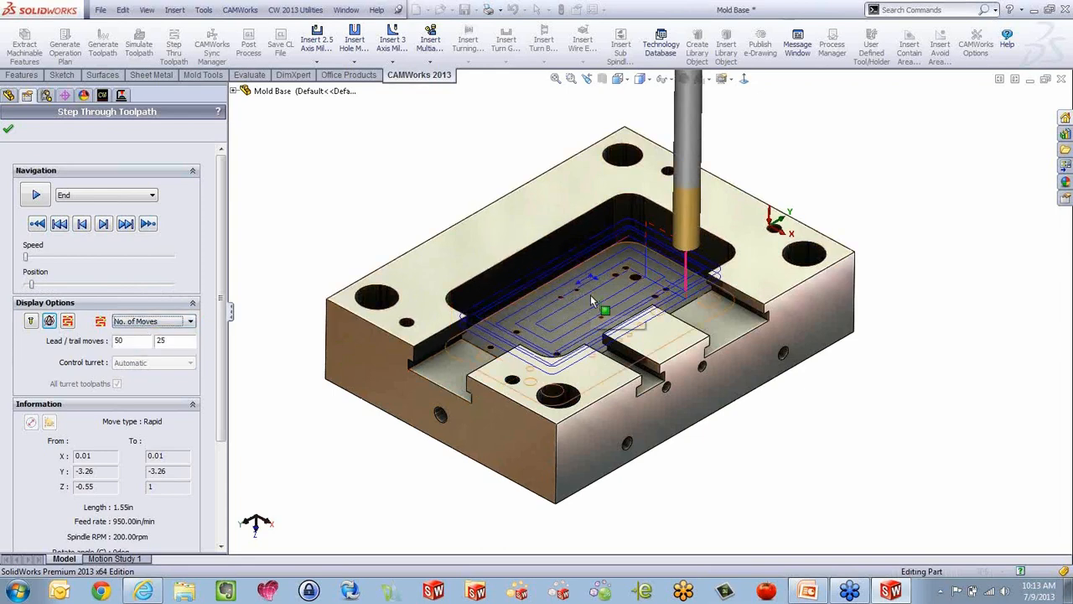
left_click(164, 321)
left_click(159, 346)
left_click(159, 323)
left_click(158, 342)
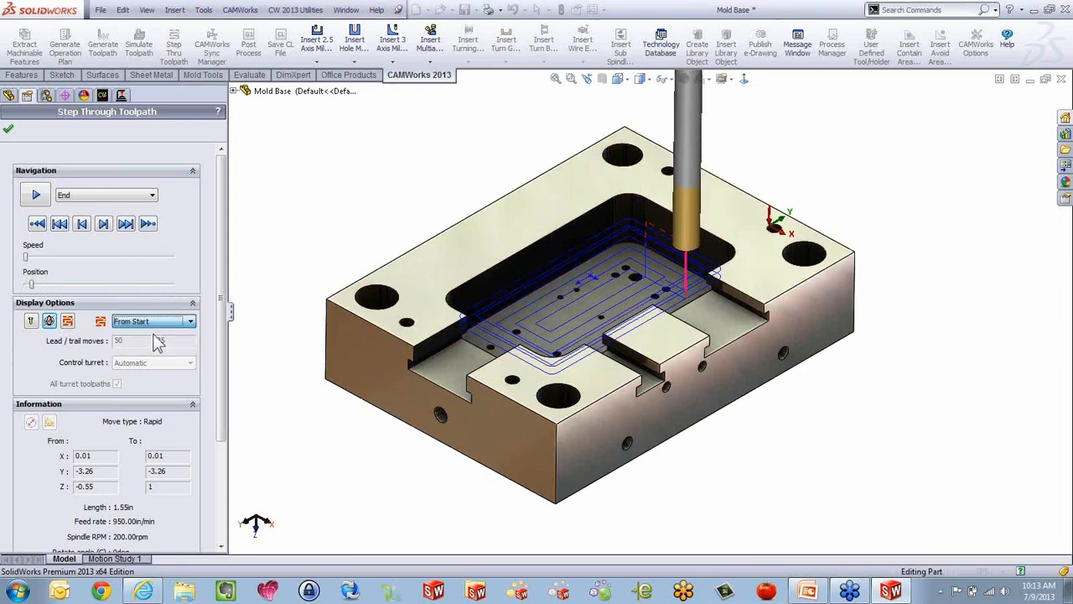
left_click(152, 322)
left_click(156, 351)
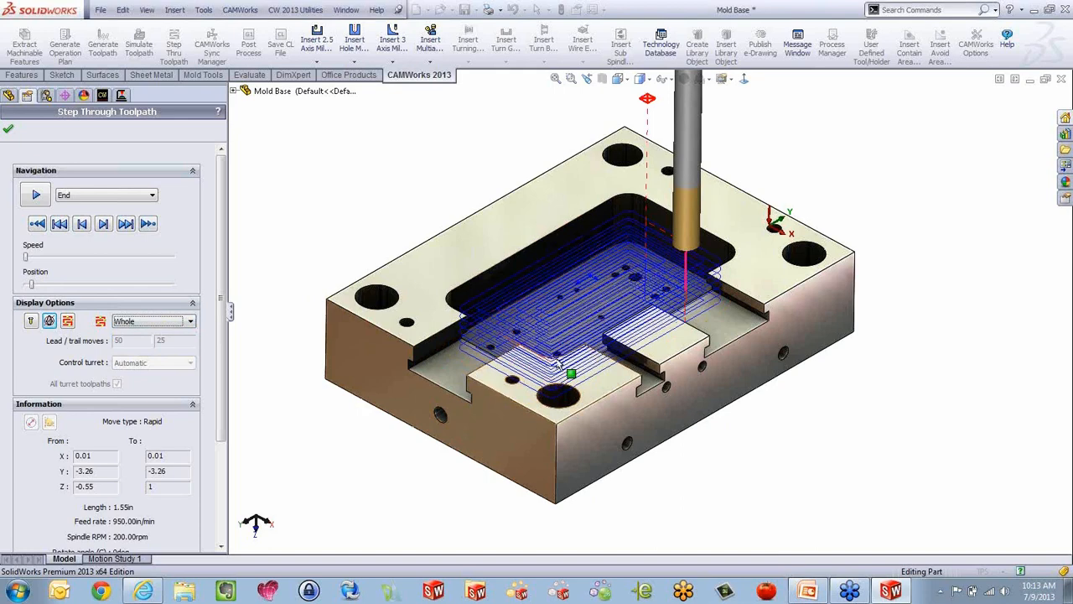
Limit the toolpath display to No. of Moves with 10 lead and 2 trail moves, and advance the tool one move.
left_click(156, 325)
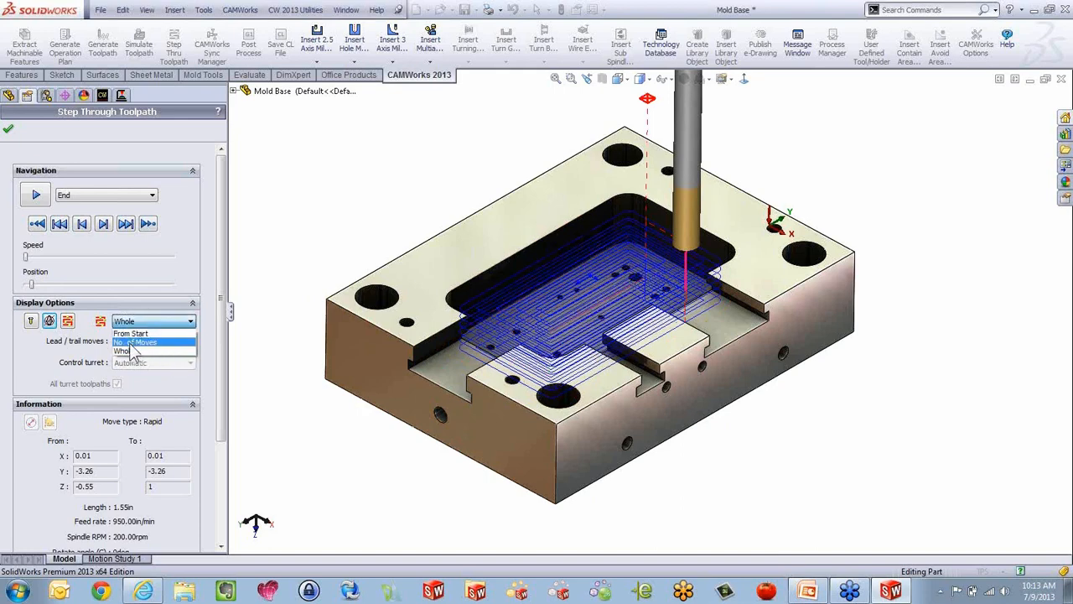
left_click(138, 342)
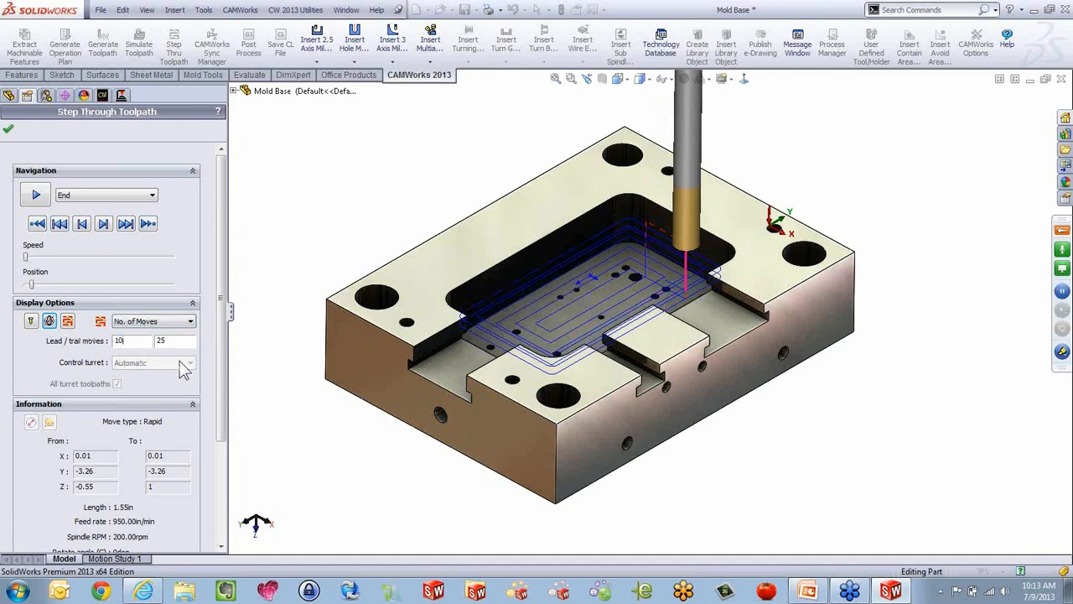
key("Tab")
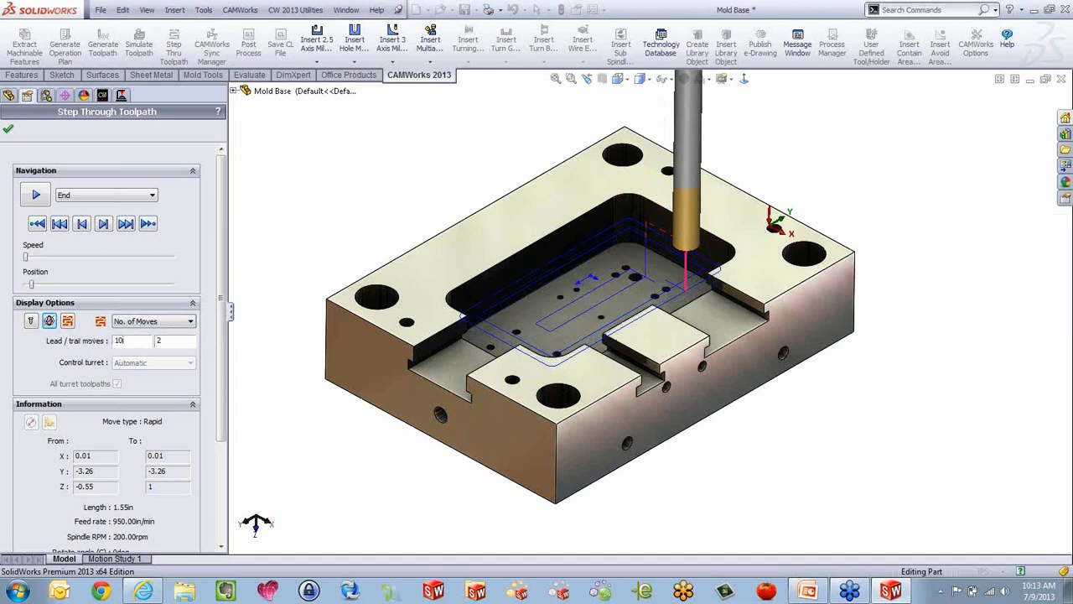
left_click(103, 223)
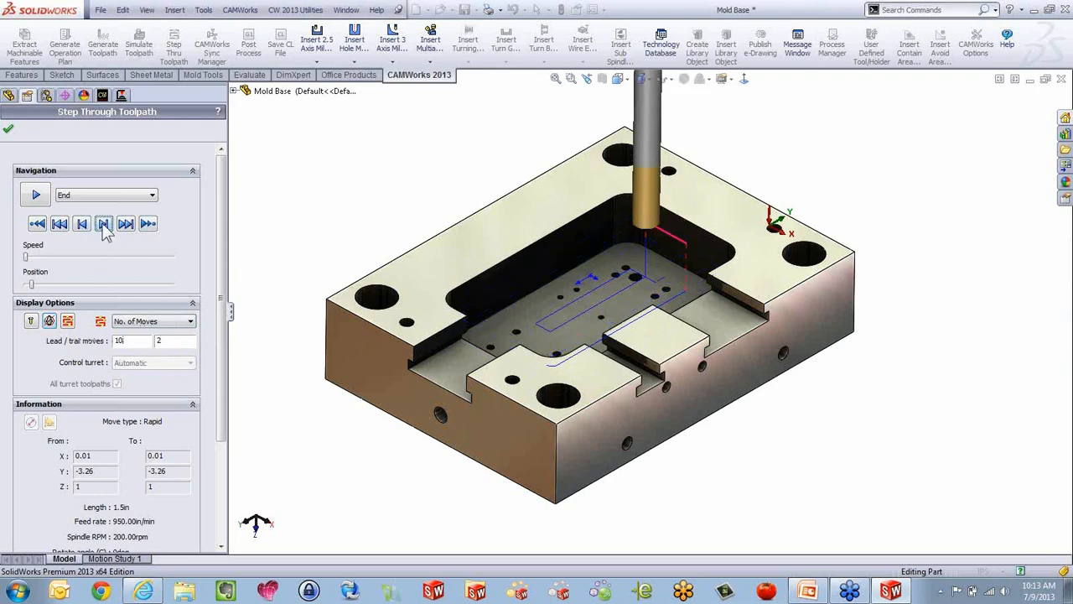
scroll(646, 327, "down", 1)
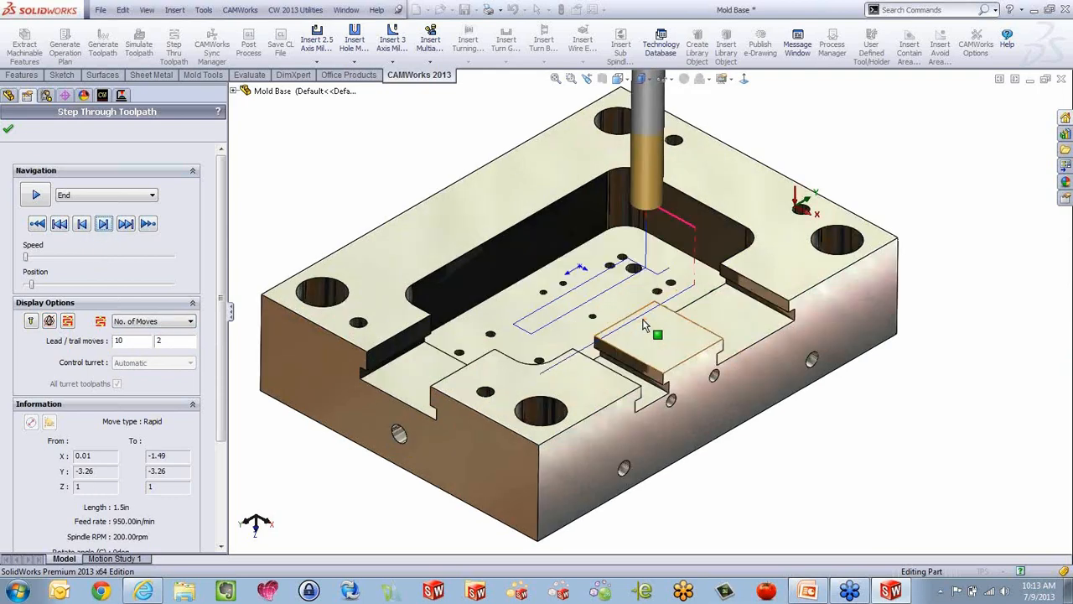
scroll(645, 327, "down", 1)
scroll(646, 327, "down", 1)
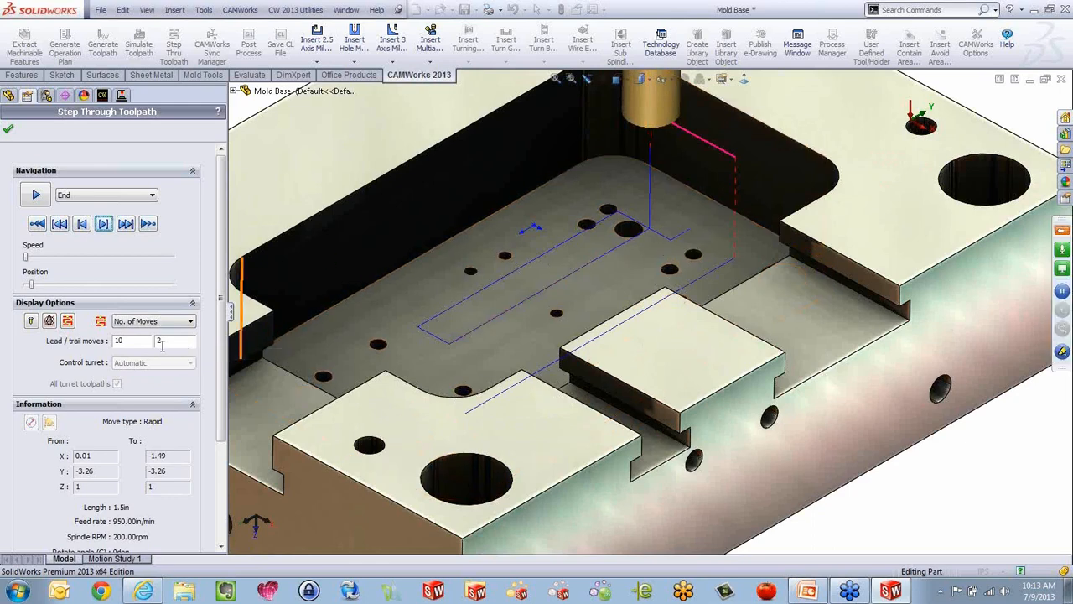
Advance the tool one move at a time through the plunge and the first linear cuts of the pocket toolpath.
left_click(103, 223)
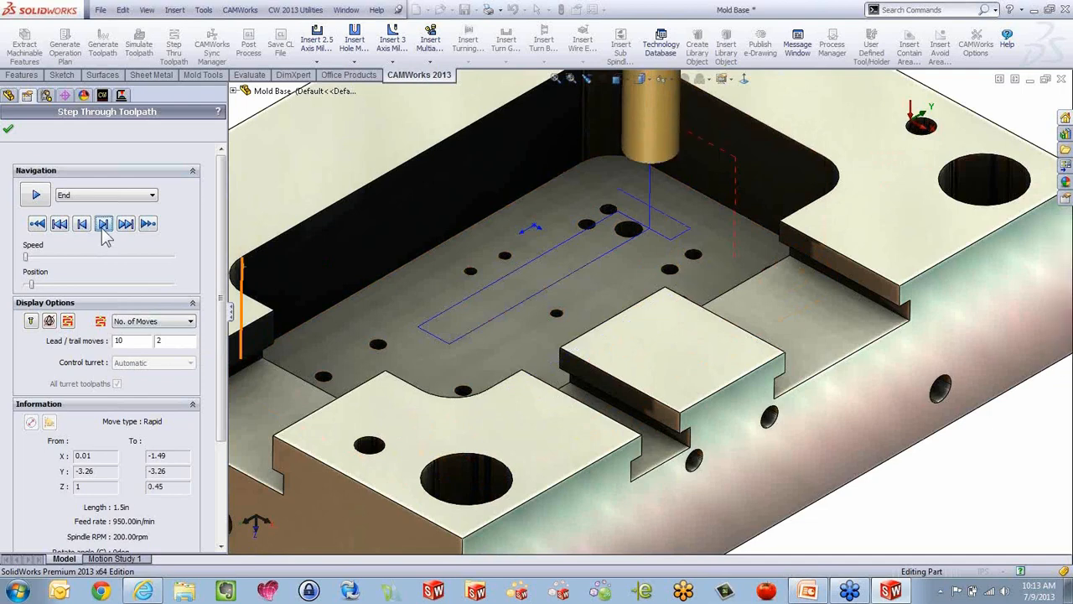
left_click(103, 223)
left_click(103, 223)
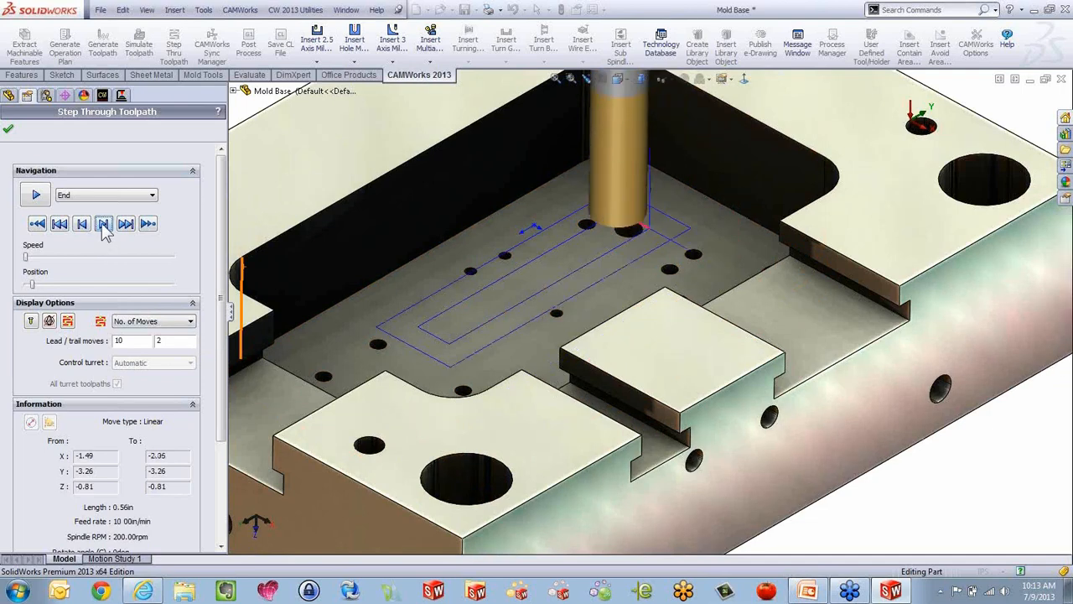
left_click(103, 223)
left_click(103, 223)
left_click(103, 223)
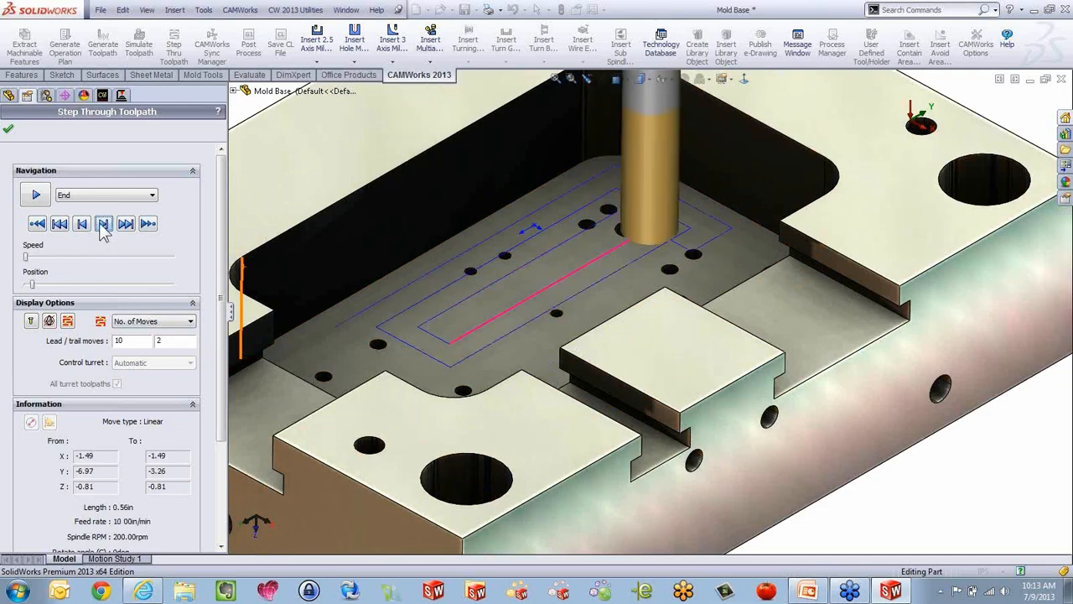
left_click(103, 223)
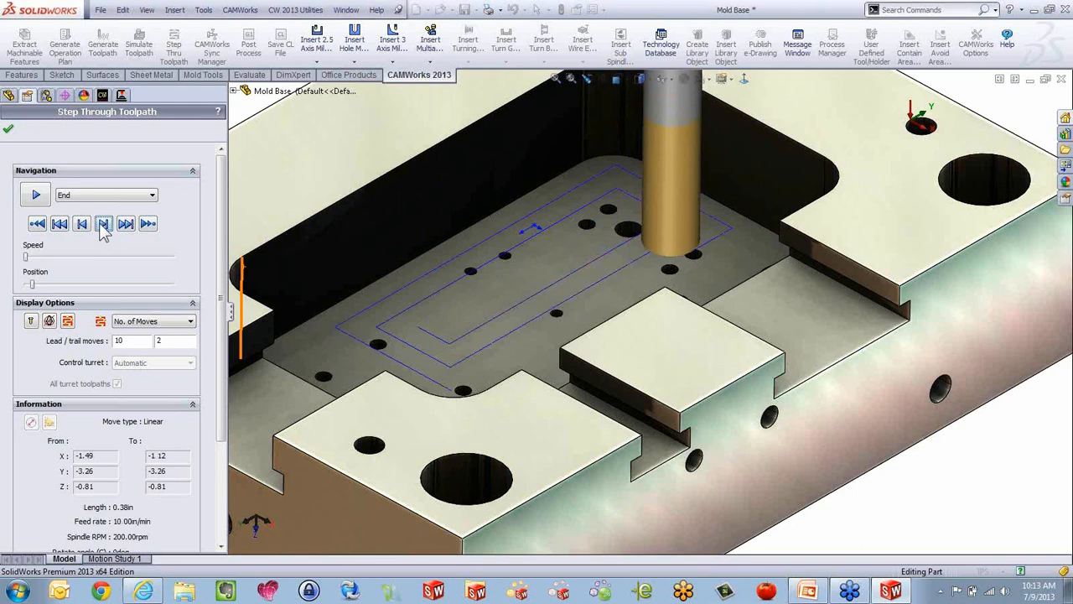
left_click(103, 223)
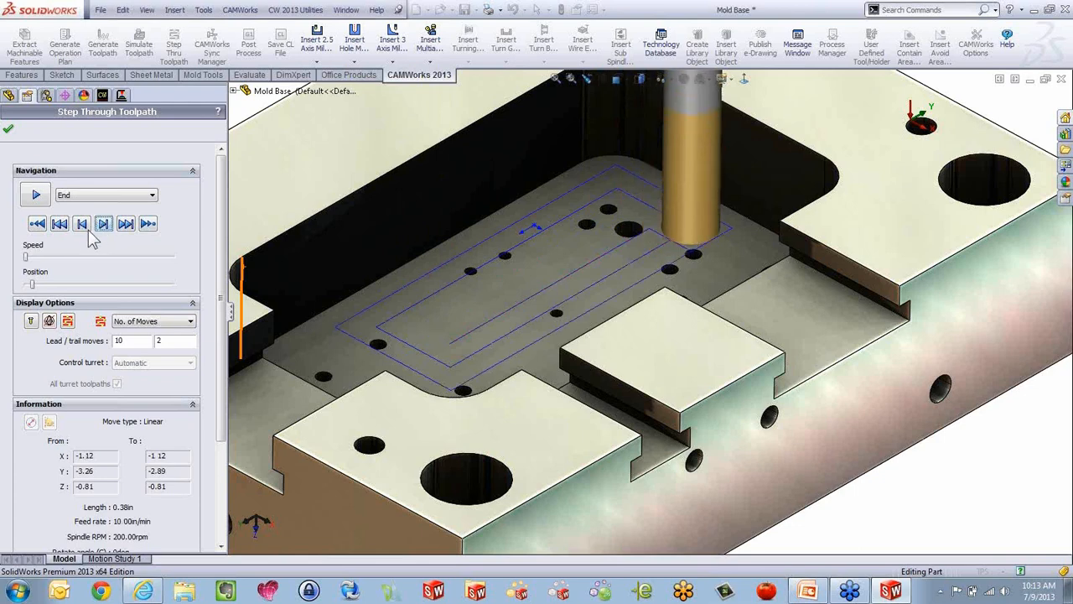
Step the tool several moves back and then forward again along the pocket toolpath.
left_click(81, 225)
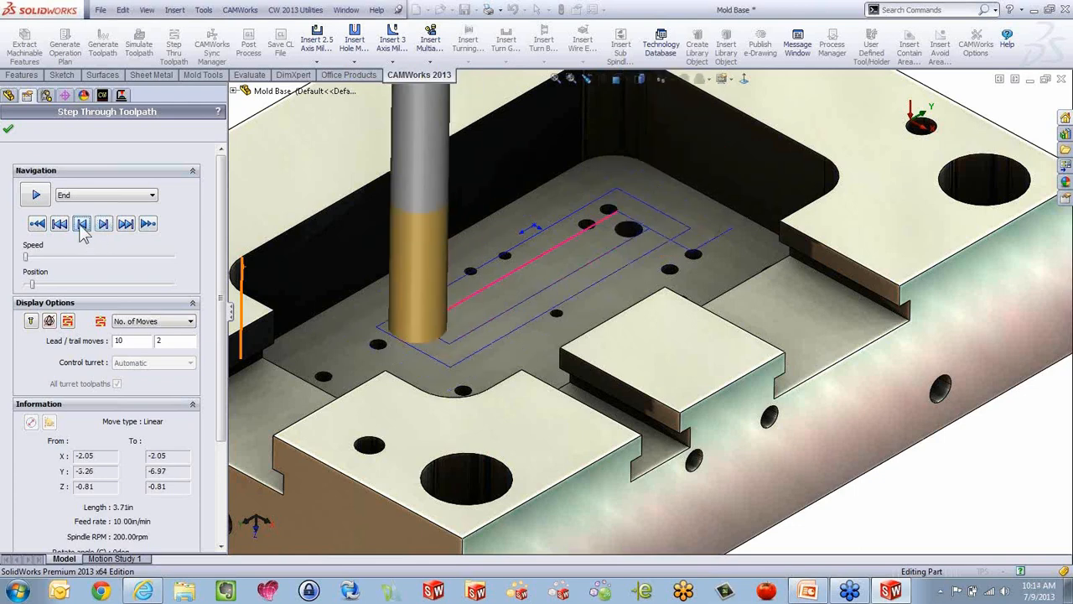
left_click(103, 223)
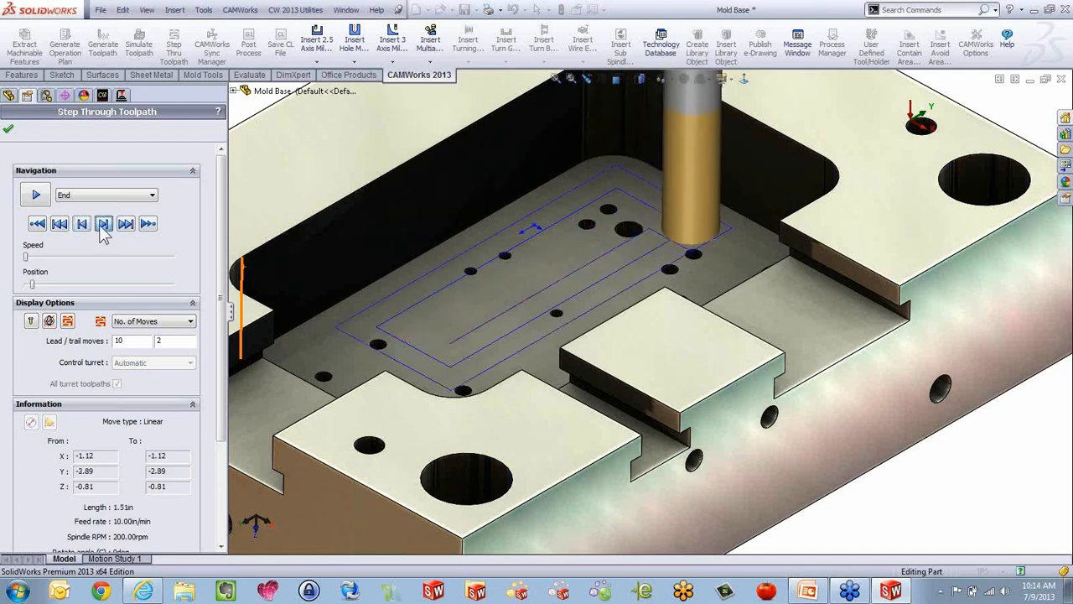
left_click(101, 230)
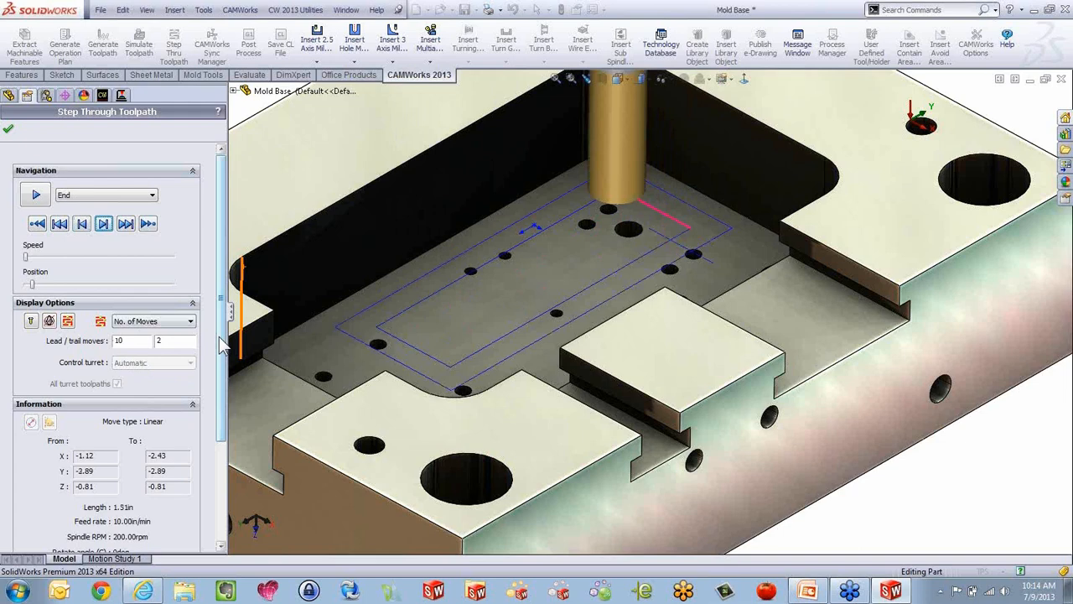
Examine the current move's coordinates, feed rate and spindle speed, and the operation's name, tool, time and toolpath length.
scroll(219, 337, "down", 1)
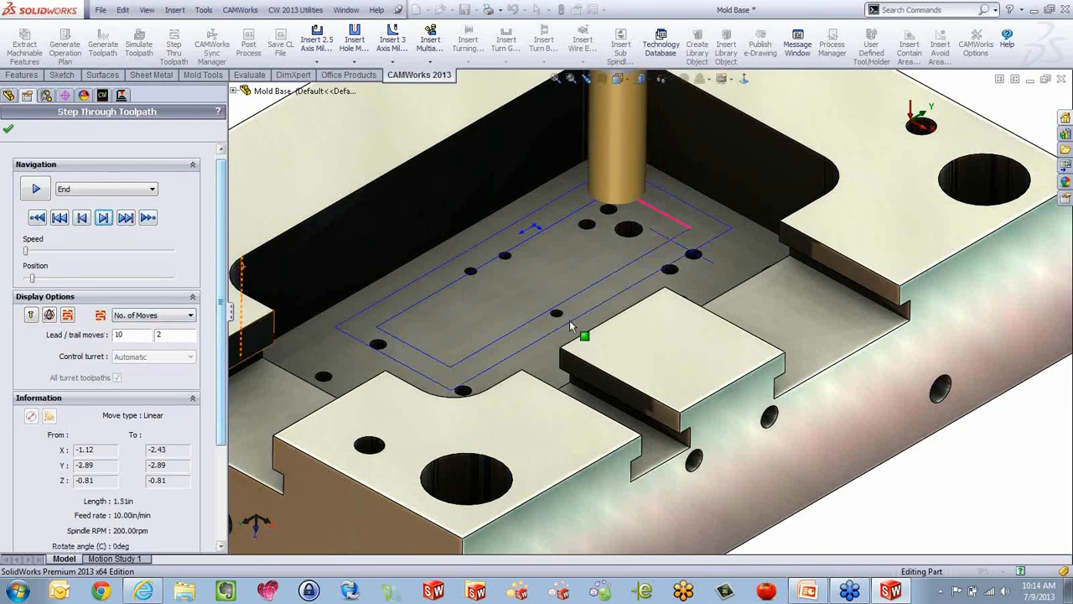
scroll(616, 314, "up", 5)
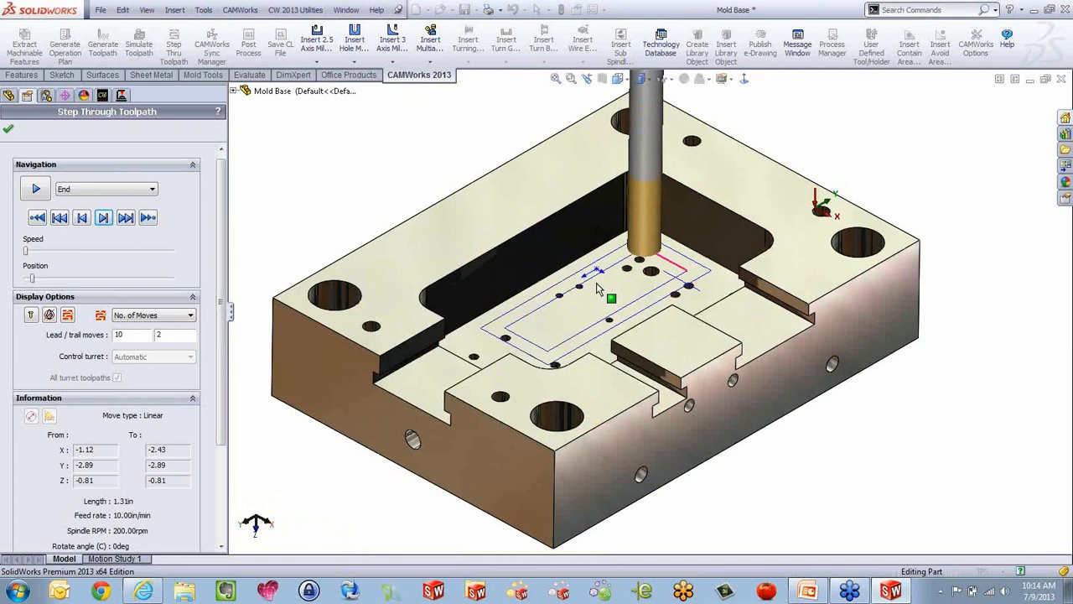
scroll(599, 288, "down", 3)
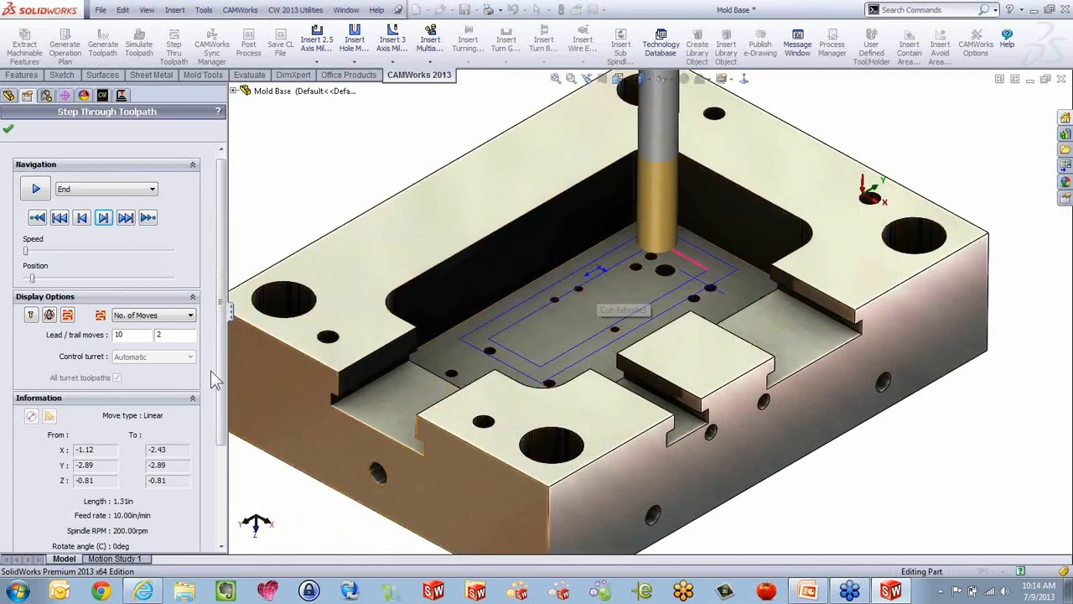
scroll(218, 402, "down", 3)
scroll(218, 402, "down", 10)
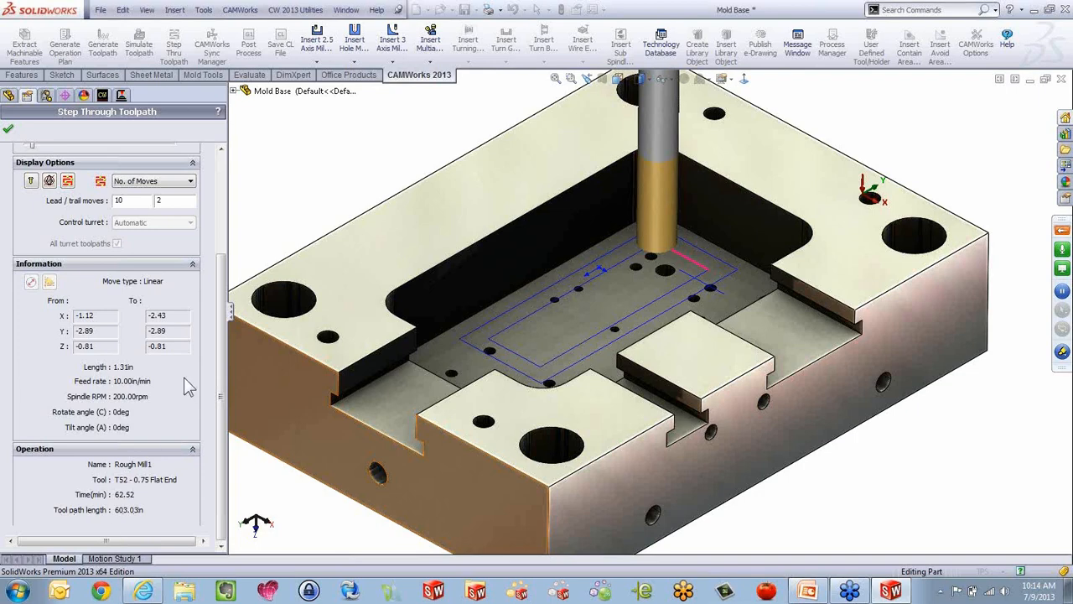
left_click_drag(218, 412, 218, 262)
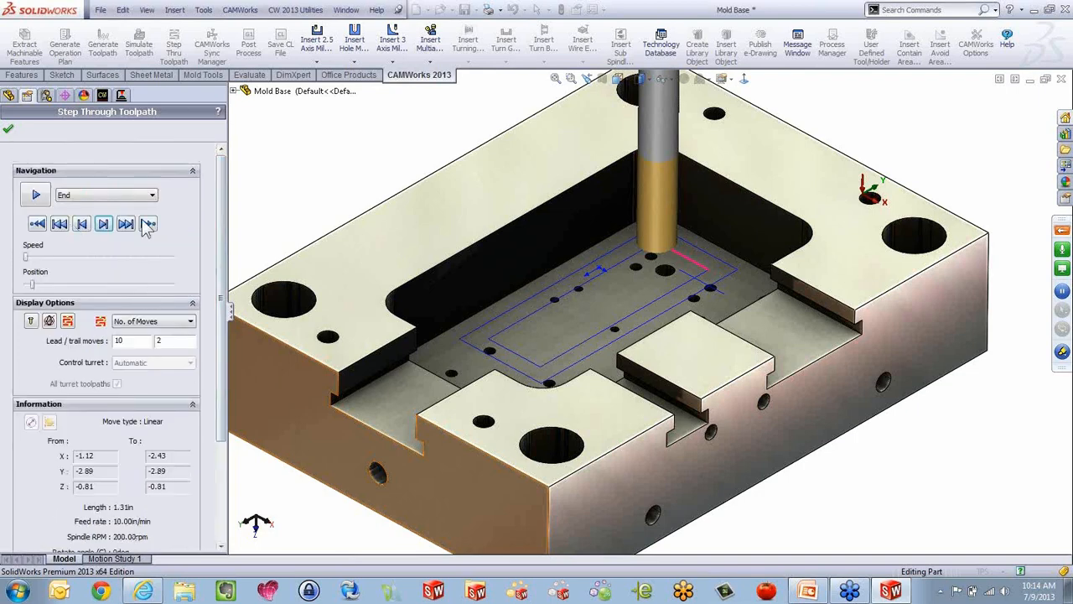
Retrace the last pocket moves backward and forward with single steps, and finish Step Through Toolpath.
left_click(80, 226)
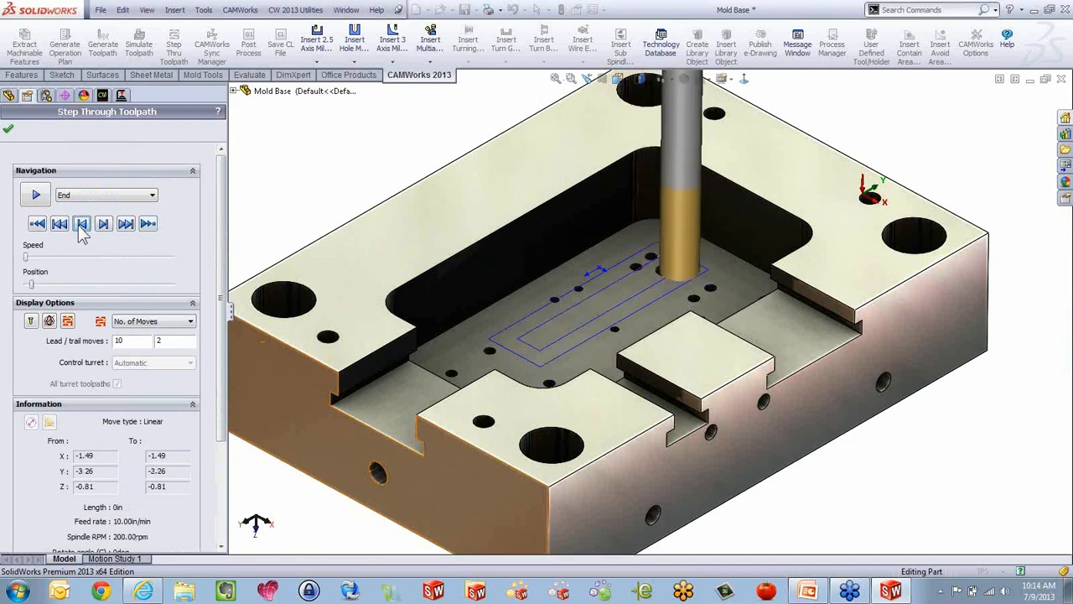
left_click(102, 225)
left_click(102, 225)
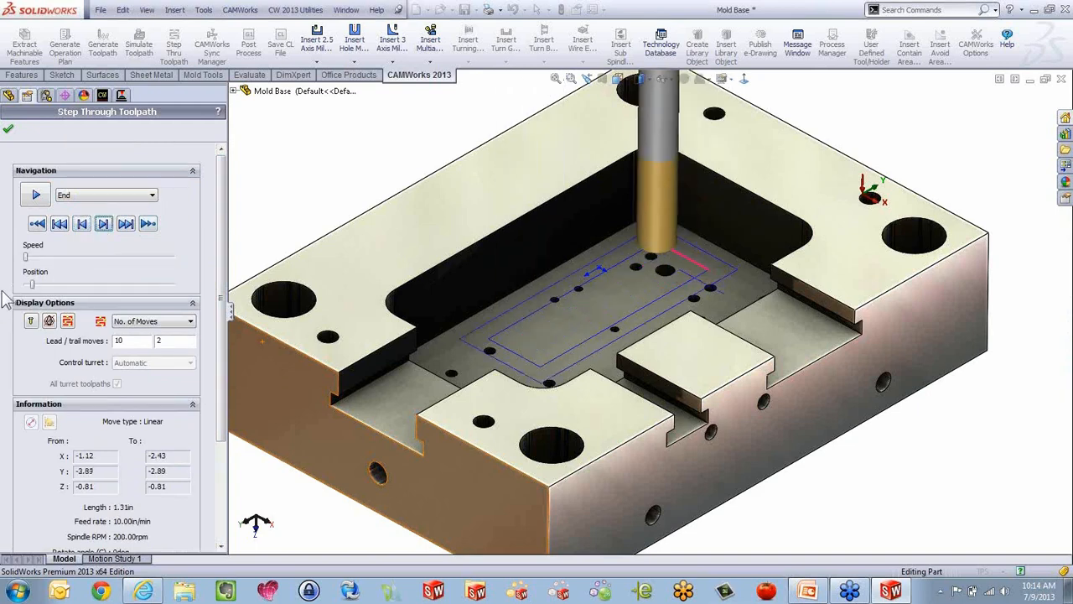
left_click(7, 128)
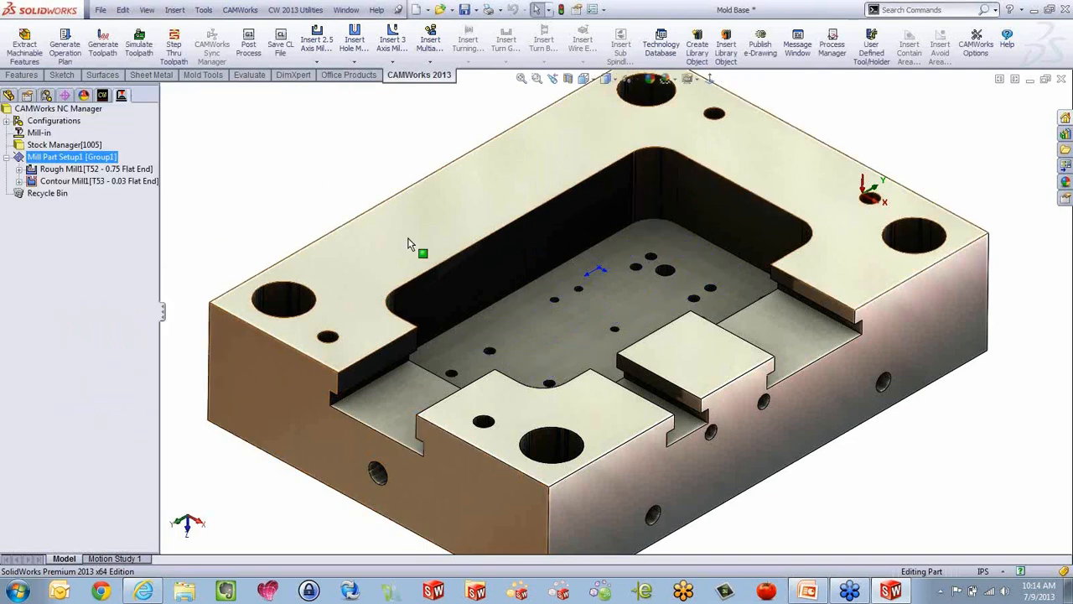
key("f")
scroll(638, 303, "down", 2)
left_click(410, 150)
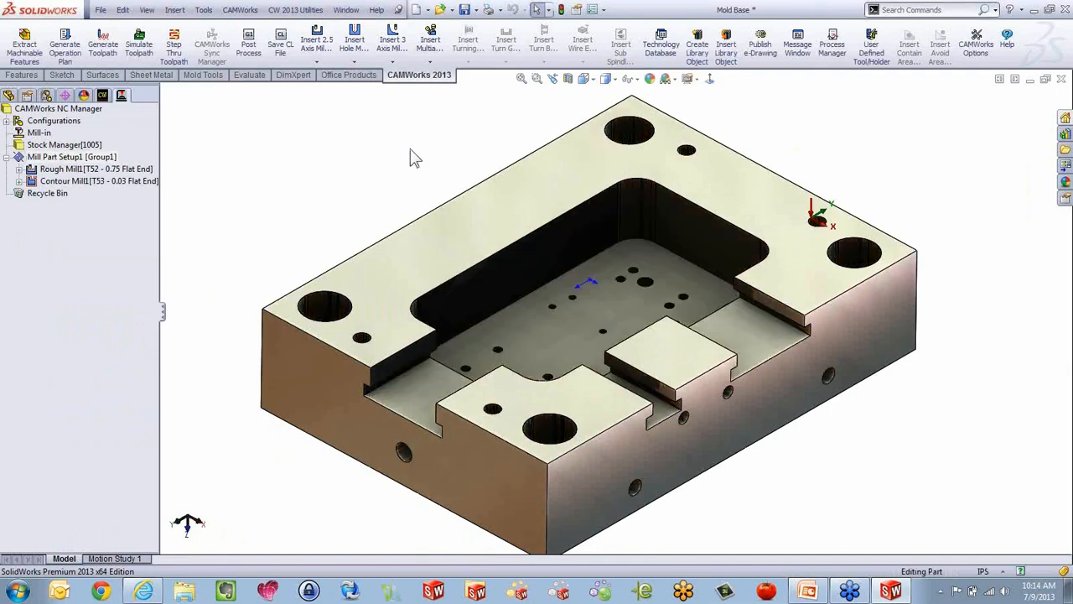
middle_click_drag(445, 189, 446, 187)
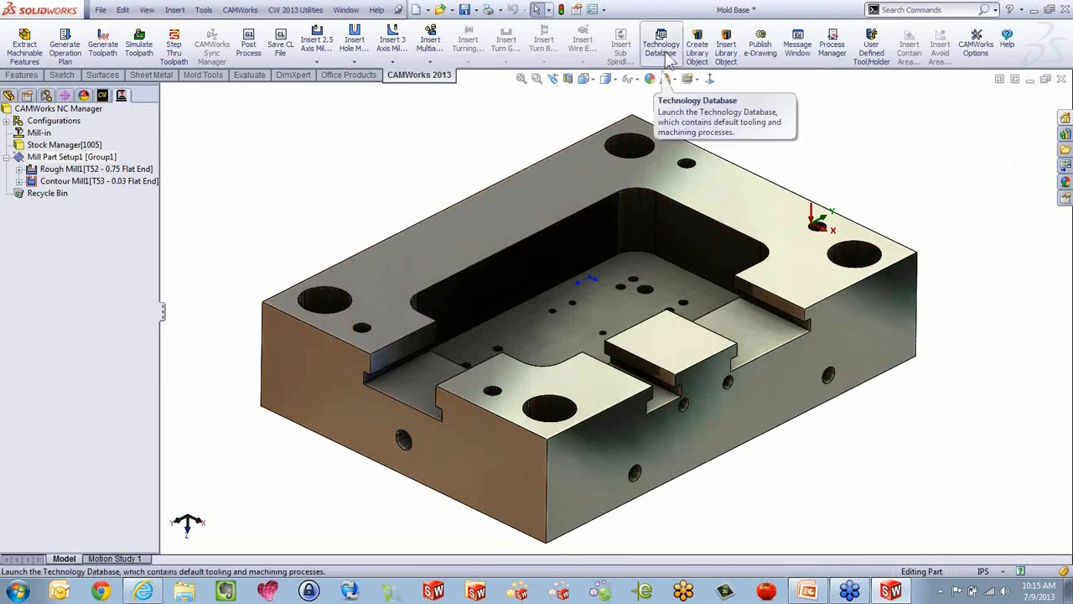
left_click(241, 11)
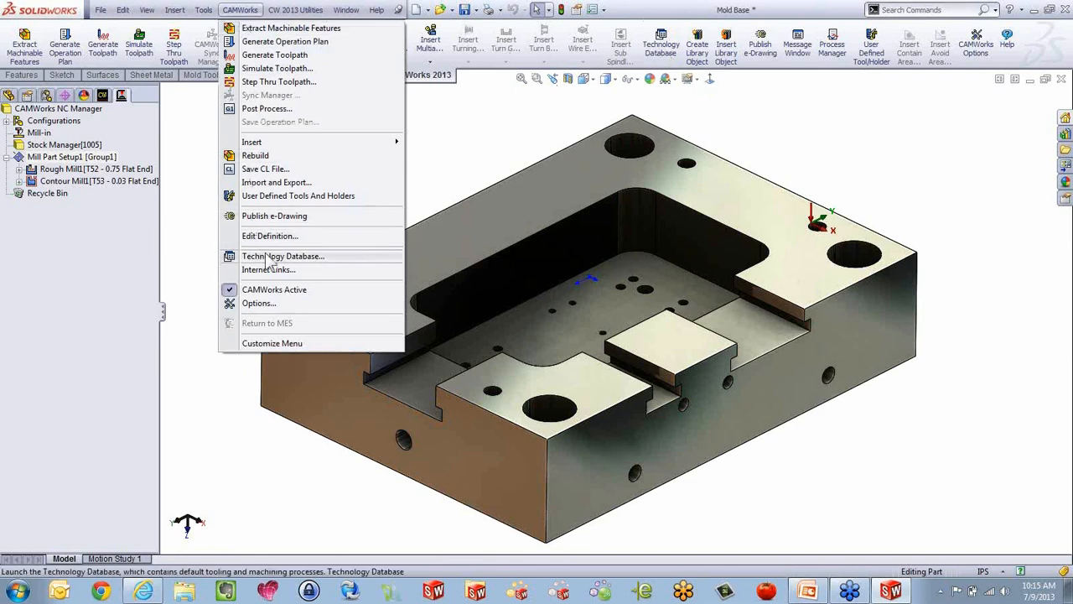
left_click(488, 157)
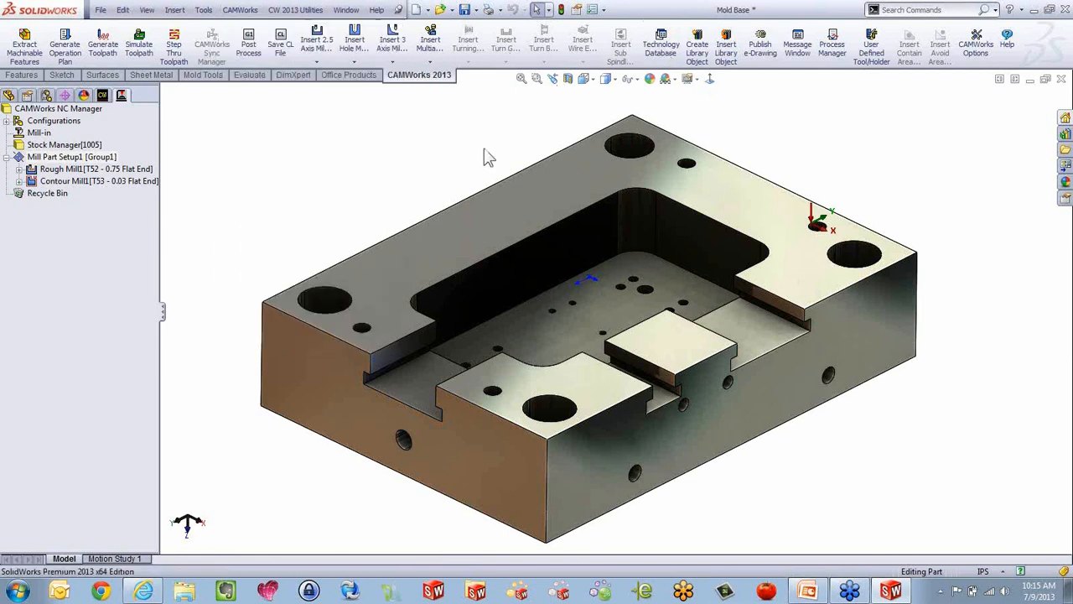
Review the Feature Options of the Rough Mill1 operation, including the pocket's TechDB ID, and dismiss the parameters without saving.
double_click(60, 171)
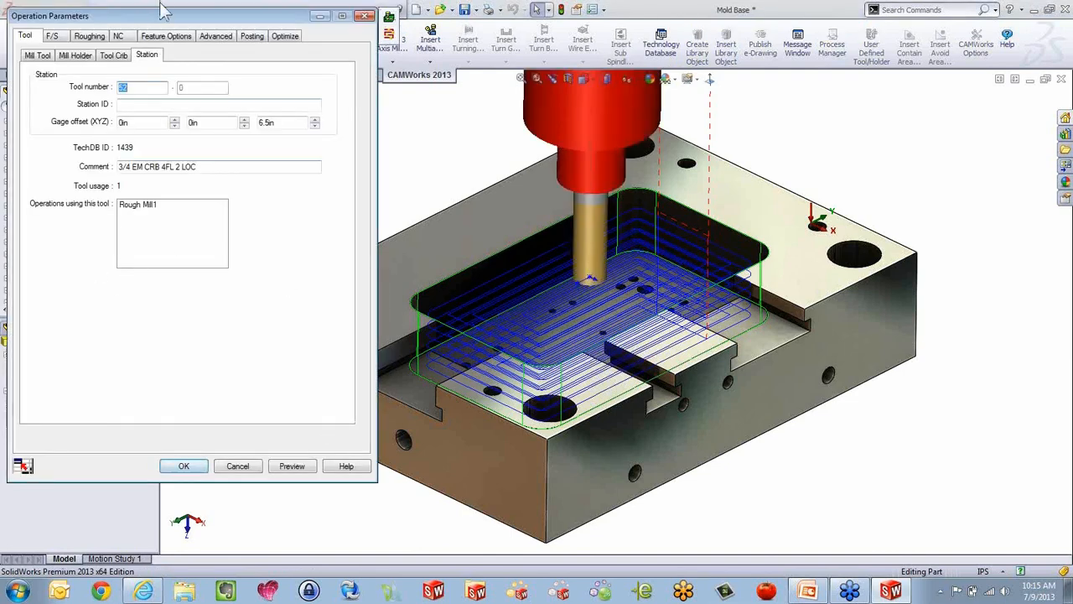
left_click(168, 37)
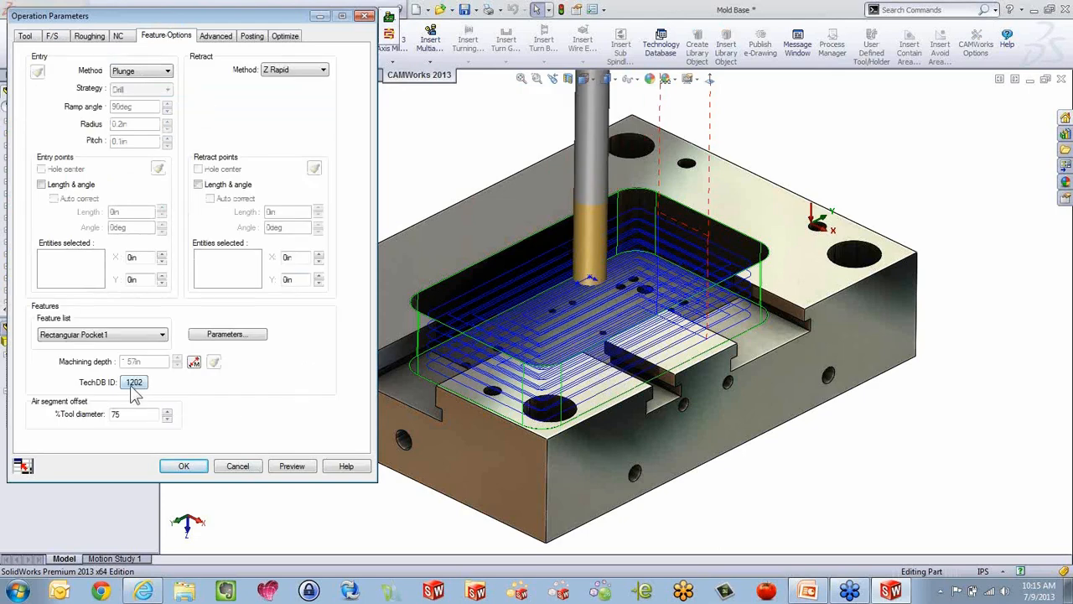
left_click(237, 466)
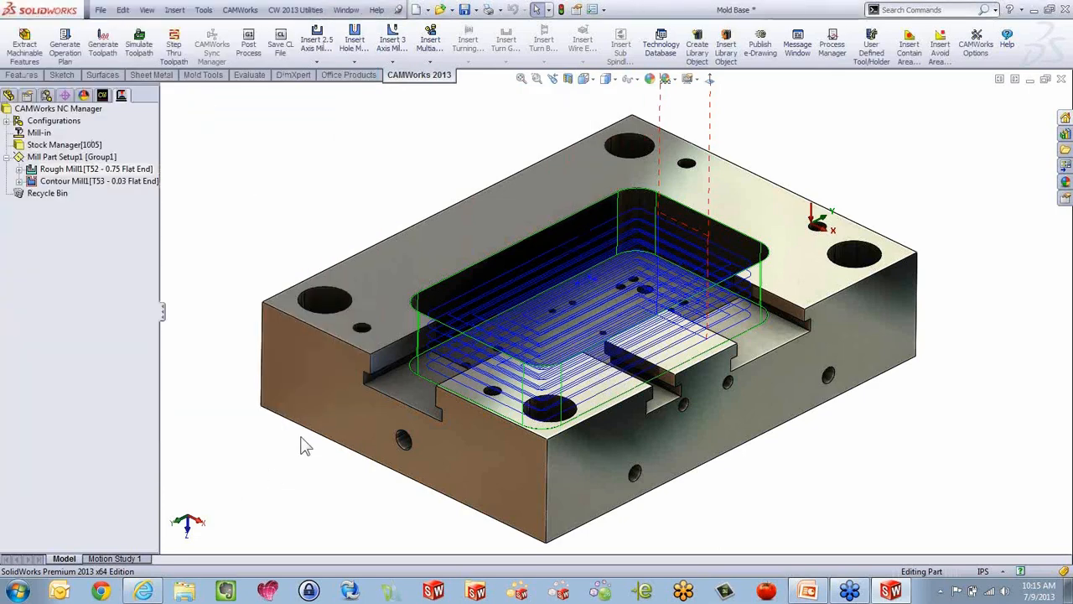
Expand Rough Mill1 and check the commands available for Rectangular Pocket1, including the one that opens its TechDB ID.
left_click(21, 168)
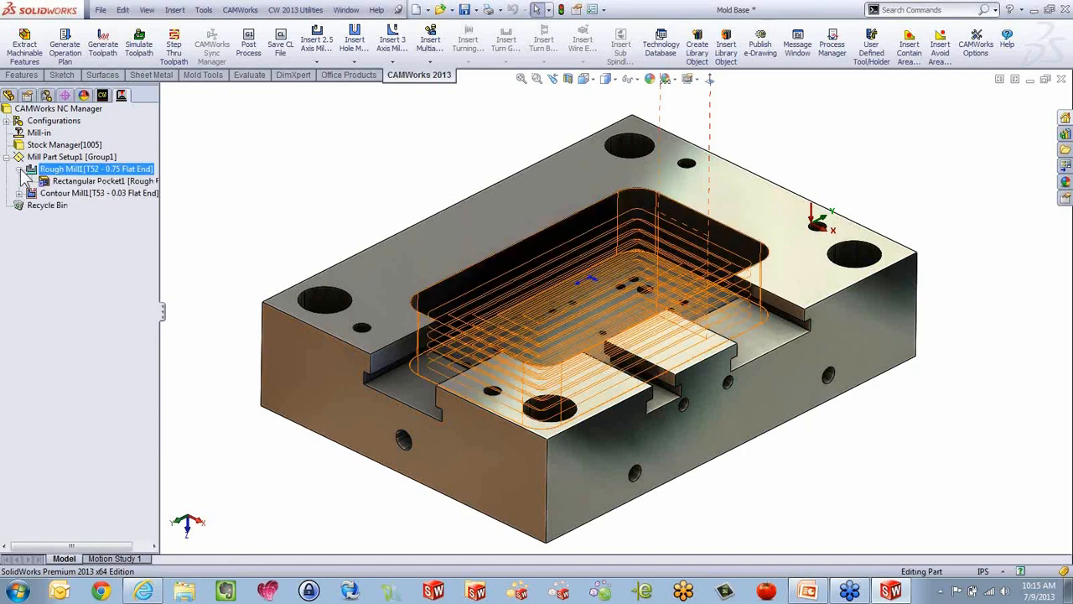
right_click(70, 186)
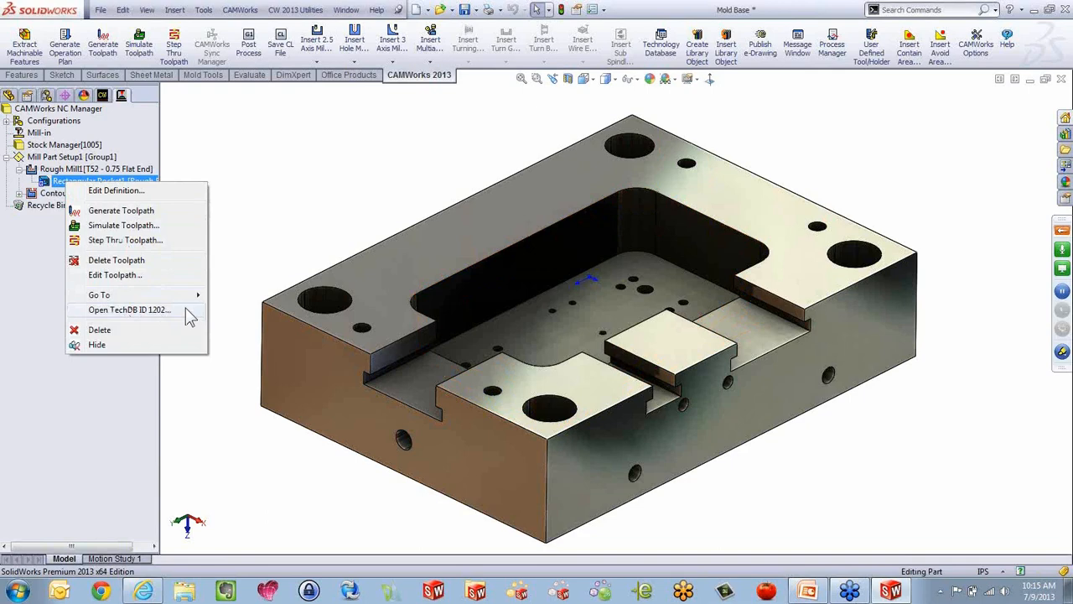
left_click(265, 172)
Inspect the tool station details of Rough Mill1, including the substation number, station ID and tool usage, and cancel the parameters.
left_click(95, 183)
double_click(91, 171)
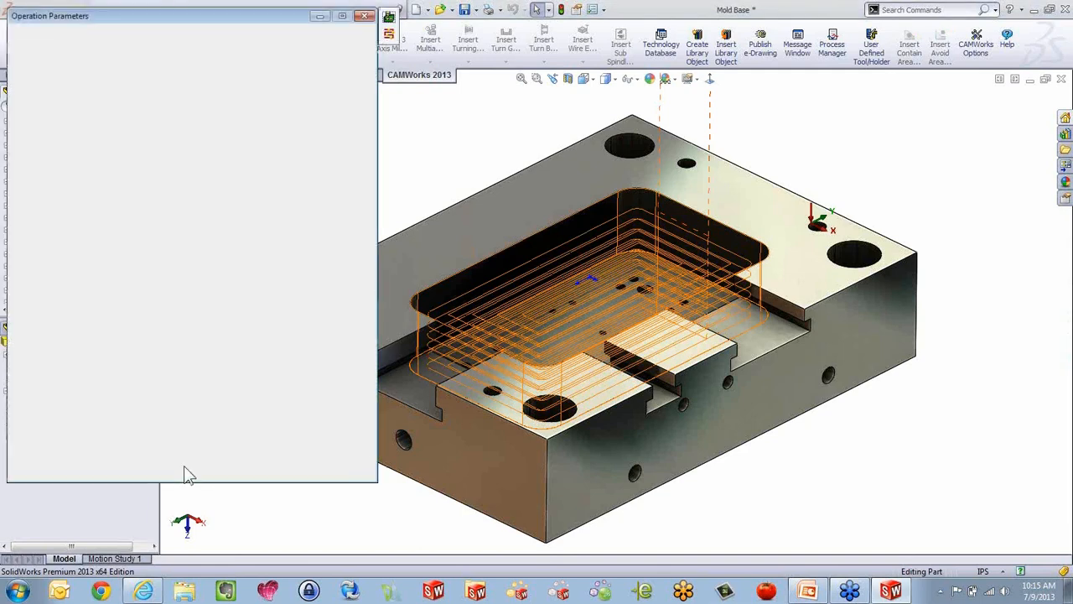
left_click(26, 38)
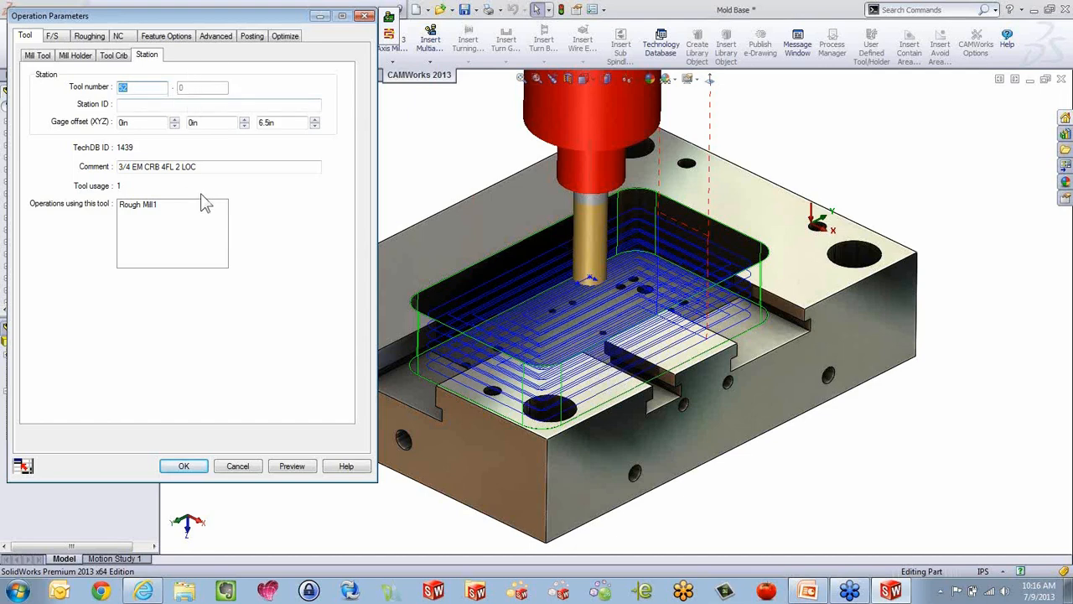
left_click(246, 466)
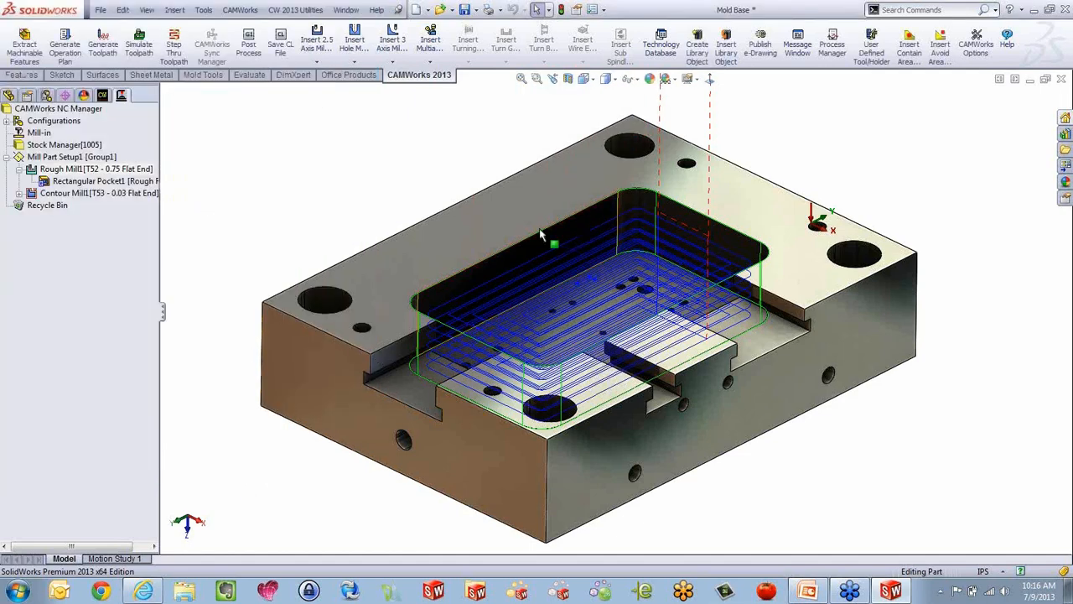
Look up the Turret settings of the Mill-in machine in the Technology Database, including the tool crib substations option, and exit the database.
left_click(661, 43)
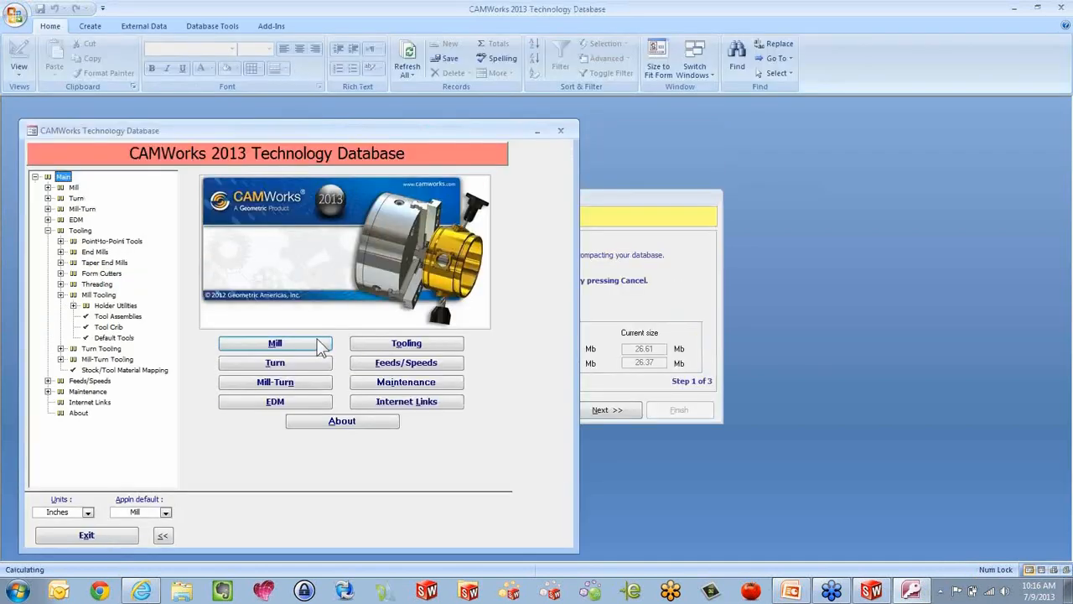
left_click(276, 344)
left_click(417, 247)
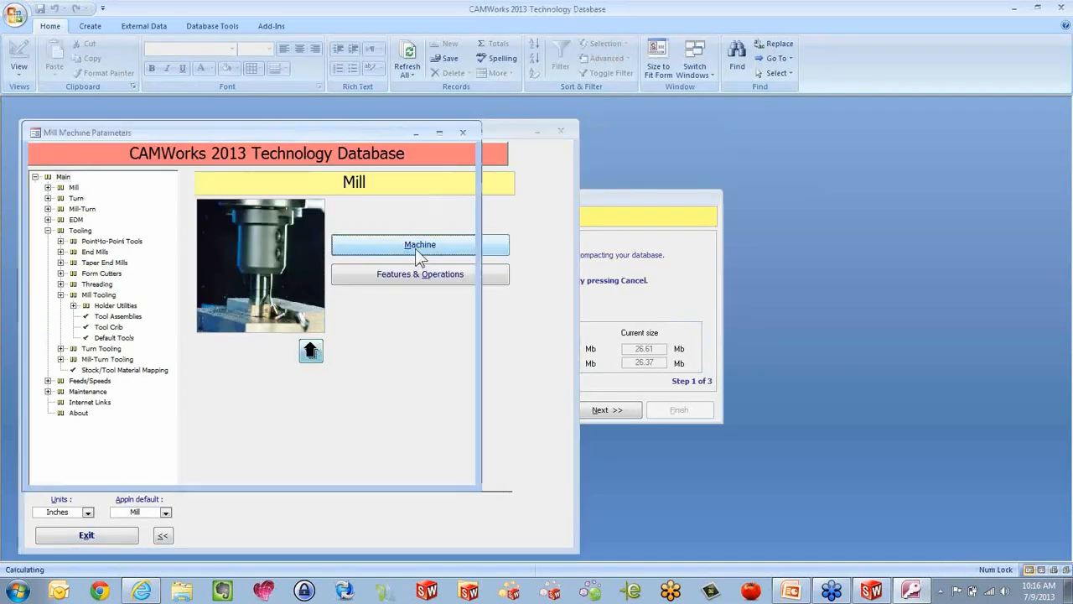
left_click(159, 210)
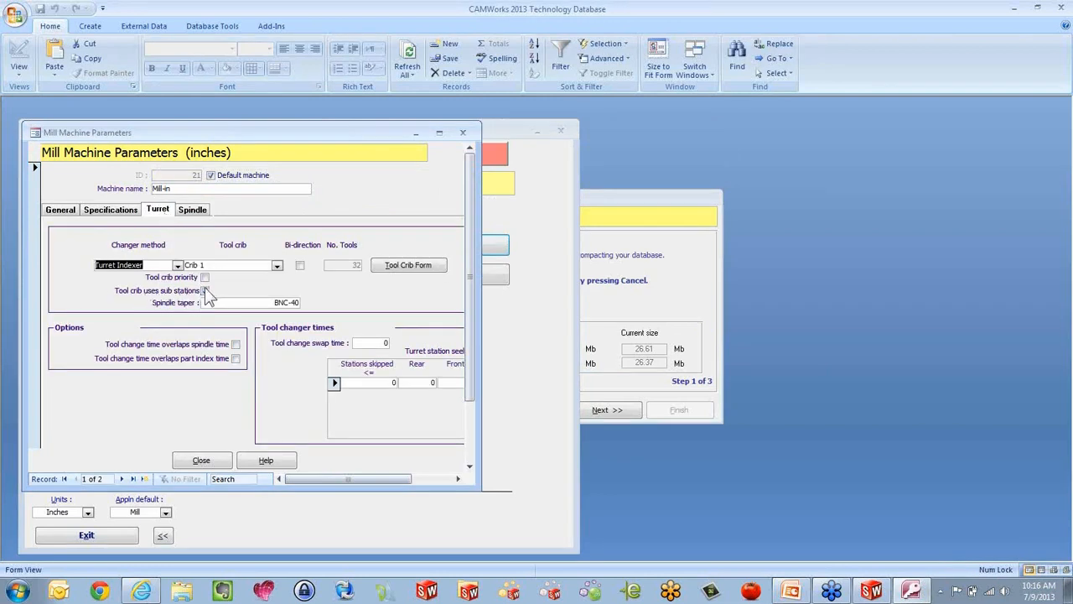
left_click(107, 536)
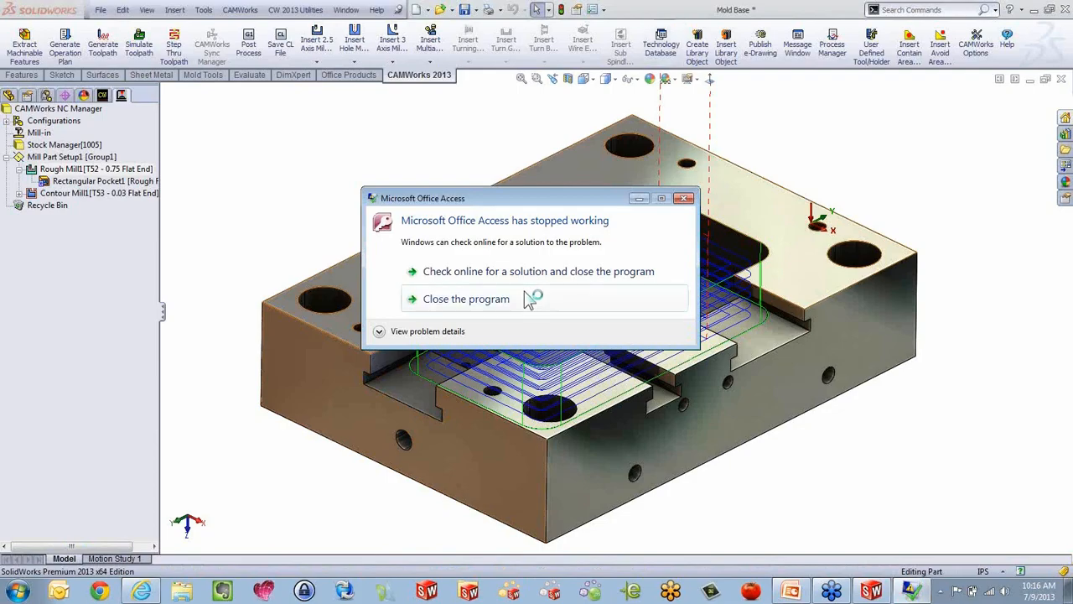
left_click(530, 299)
Reopen the Technology Database, review the substation number and station ID columns of the Crib 1 mill tool crib, and close it.
left_click(661, 46)
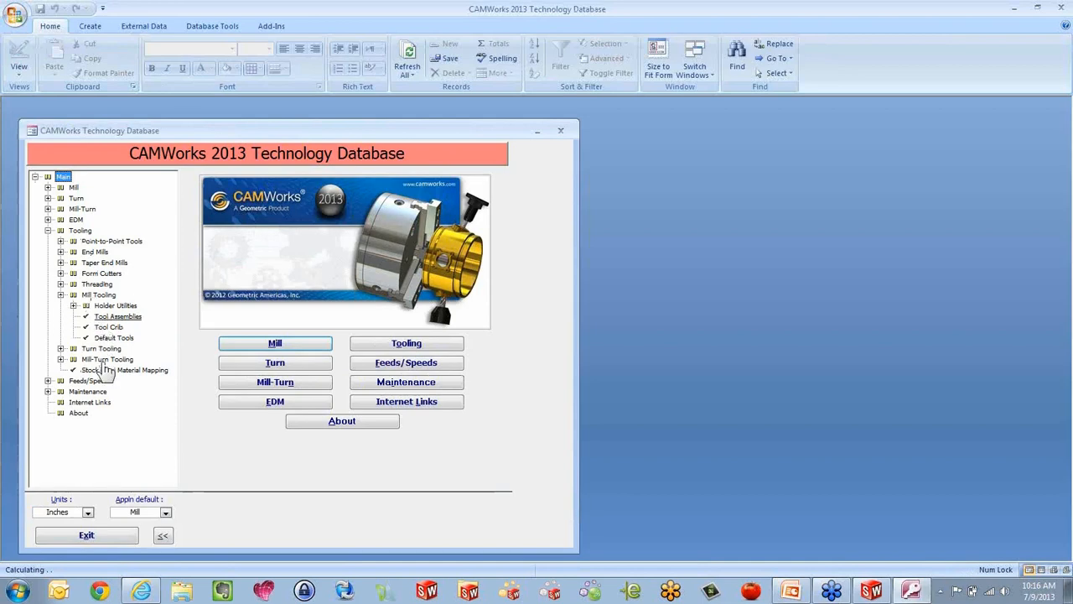
left_click(108, 326)
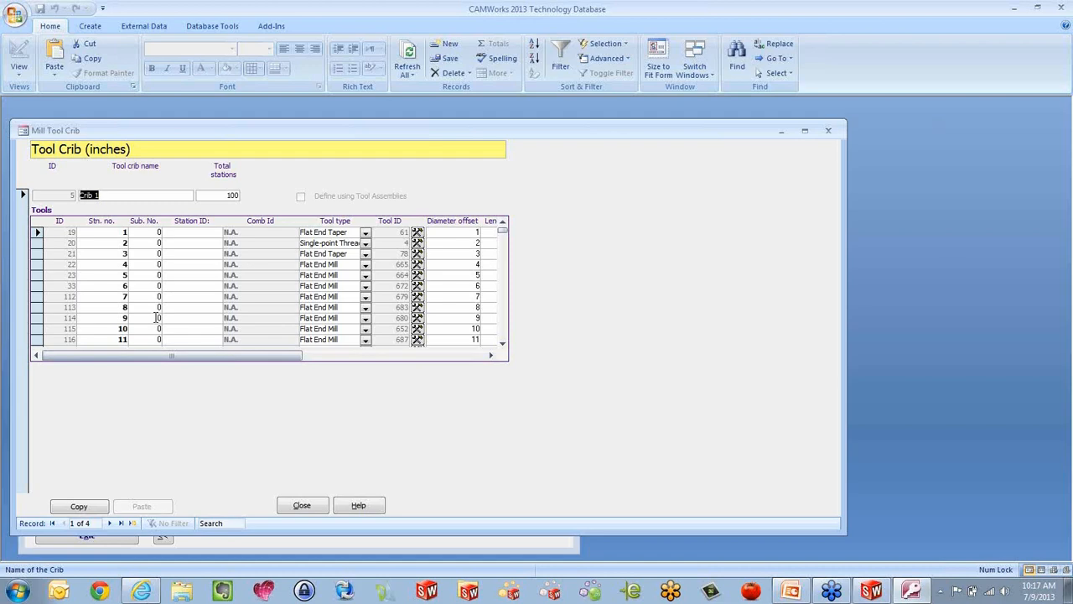
left_click(300, 507)
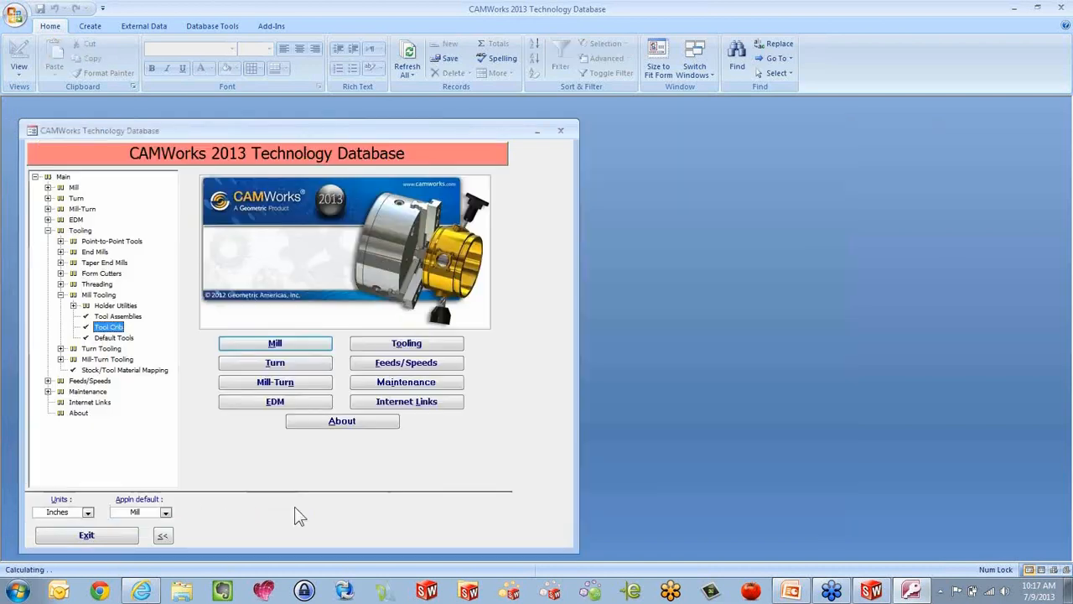
Exit the Technology Database and show the stock of the mold base through the Stock Manager.
left_click(88, 535)
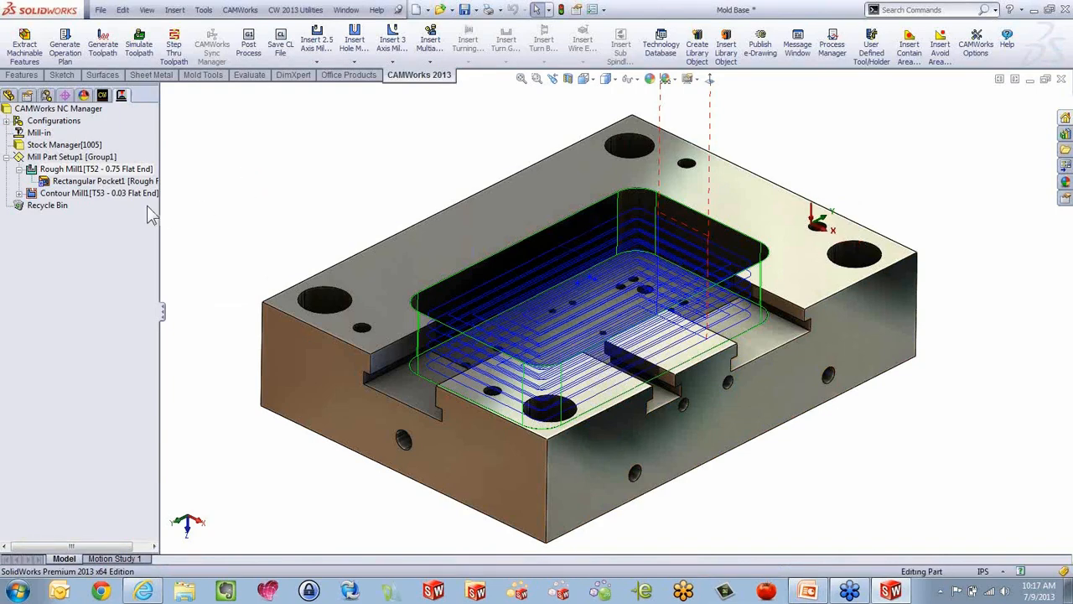
mouse_move(59, 144)
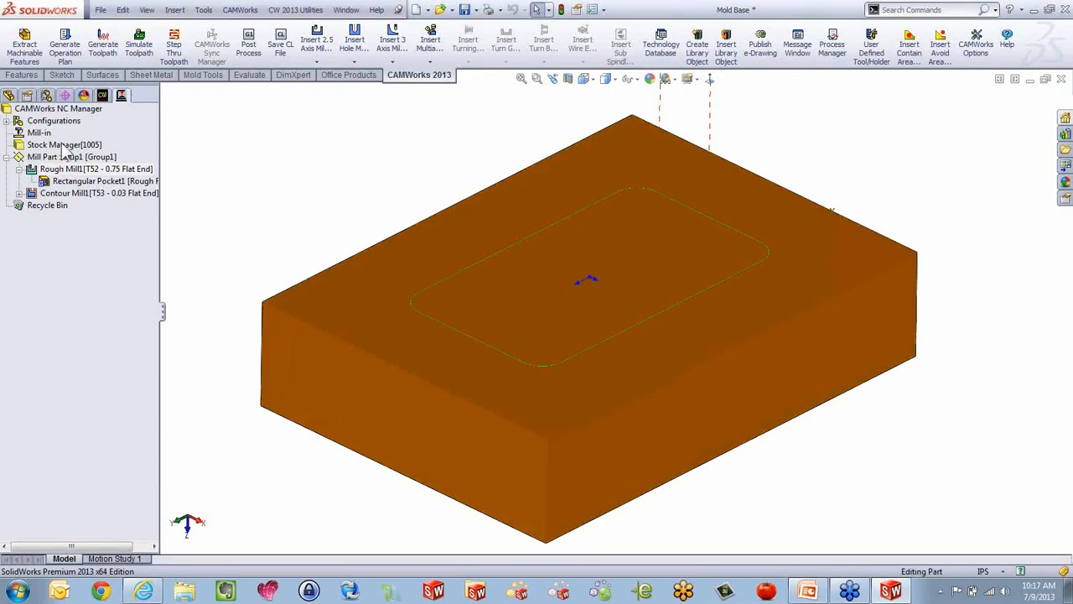
left_click(63, 146)
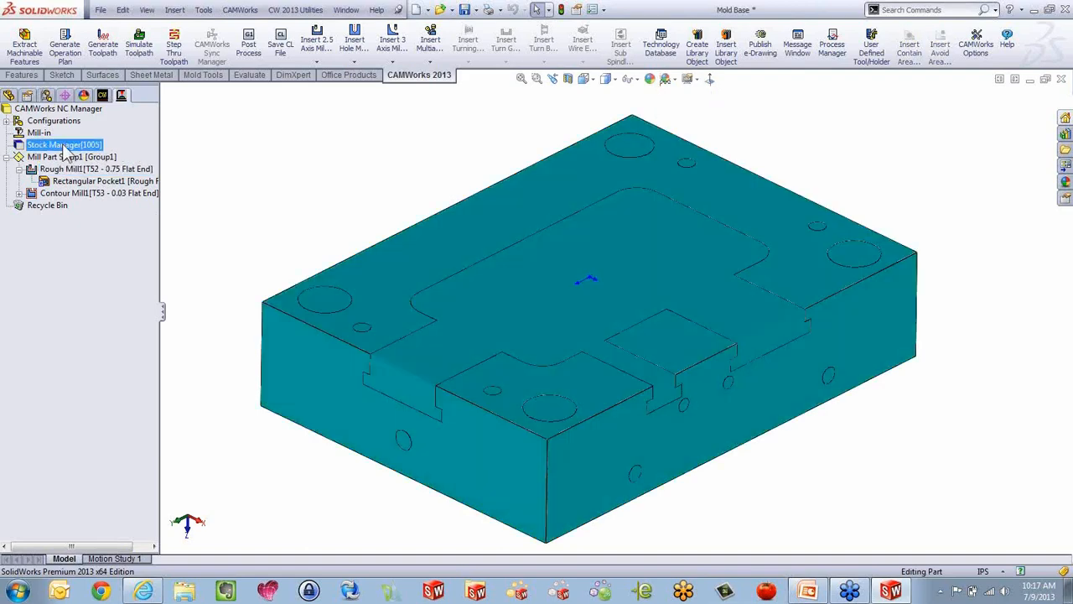
mouse_move(125, 168)
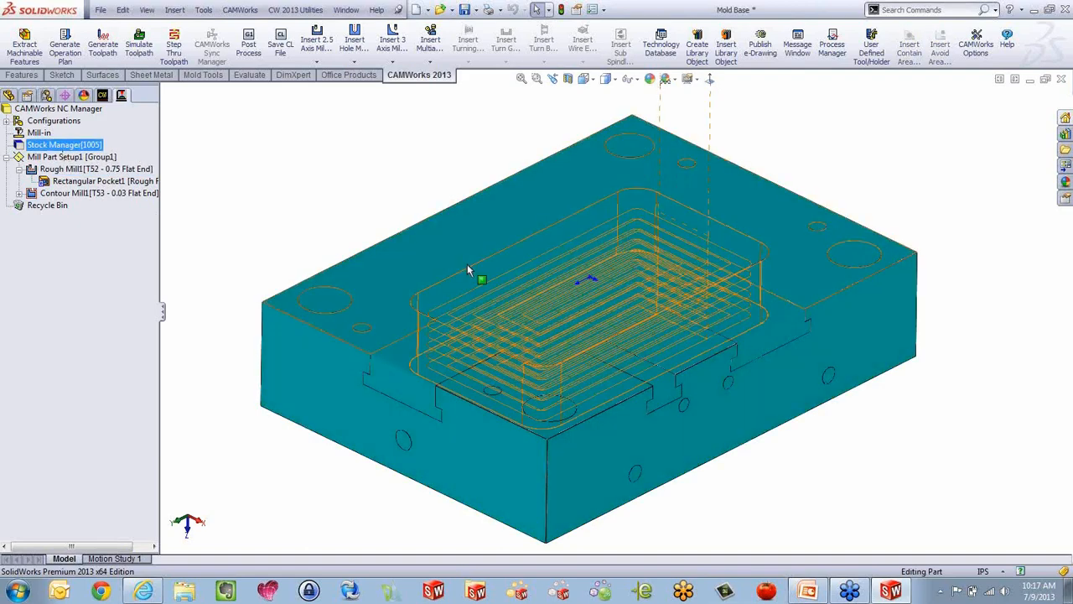
left_click(899, 511)
mouse_move(721, 472)
middle_mouse_down()
mouse_move(701, 354)
mouse_move(714, 491)
mouse_move(714, 462)
mouse_move(738, 457)
mouse_move(704, 472)
mouse_move(712, 448)
mouse_move(717, 472)
middle_mouse_up()
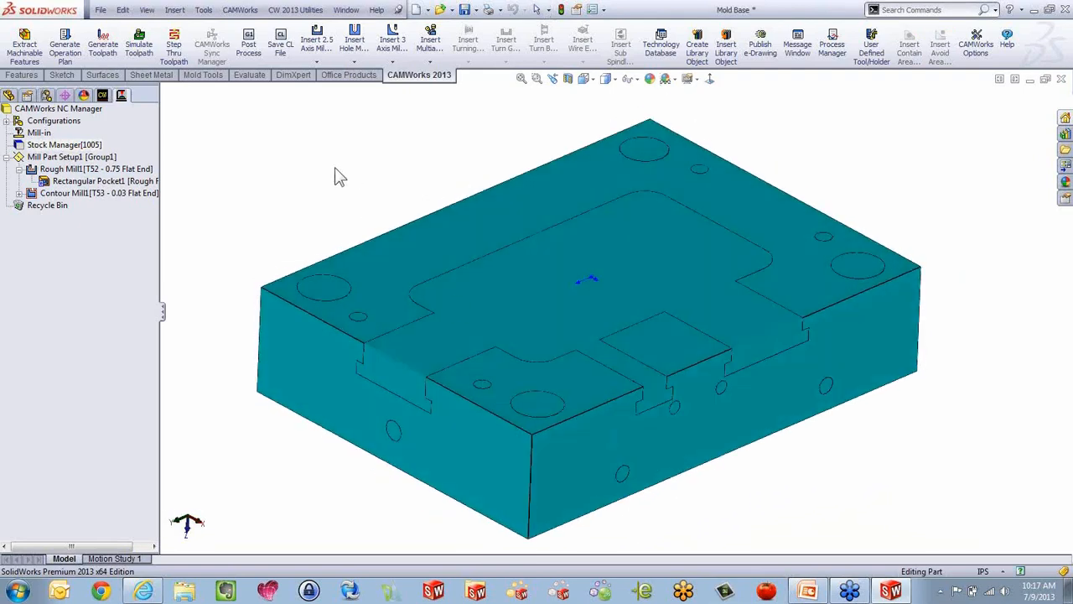
Set the stock display of the Stock Manager to Wireframe.
right_click(66, 147)
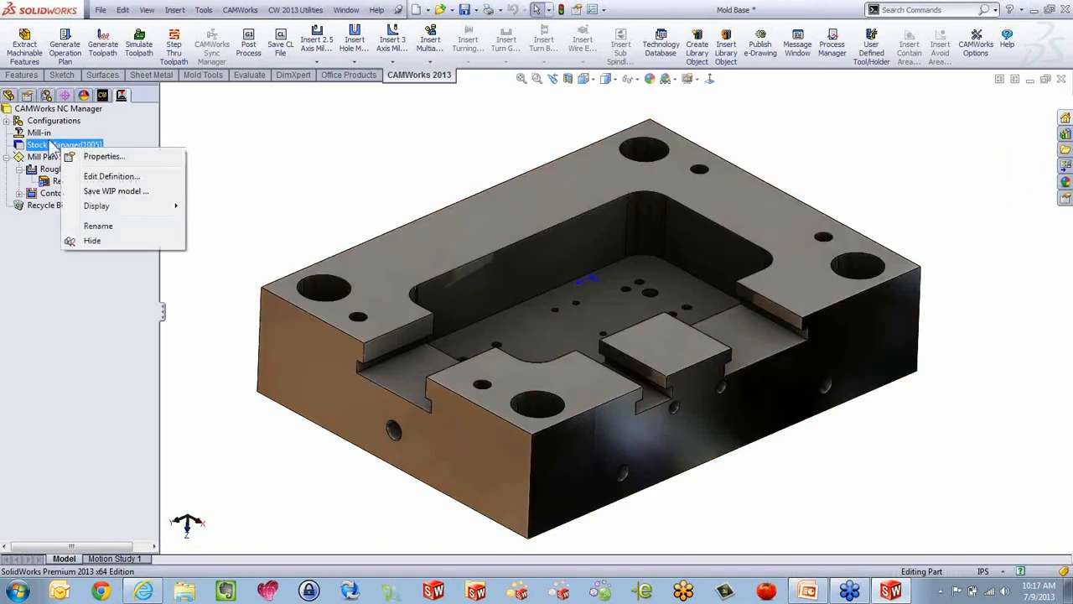
mouse_move(99, 210)
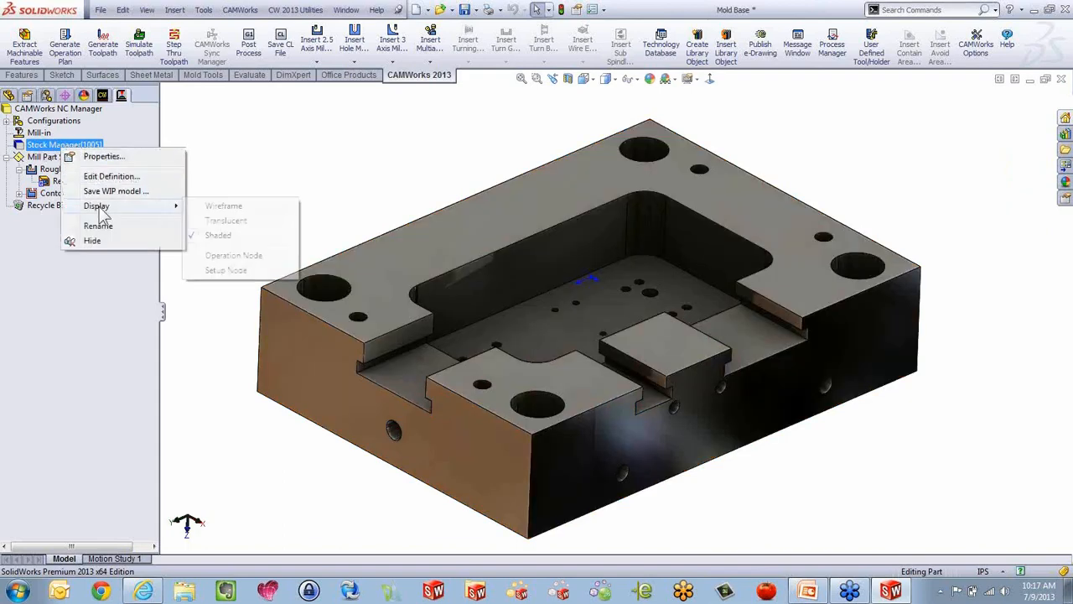
left_click(223, 207)
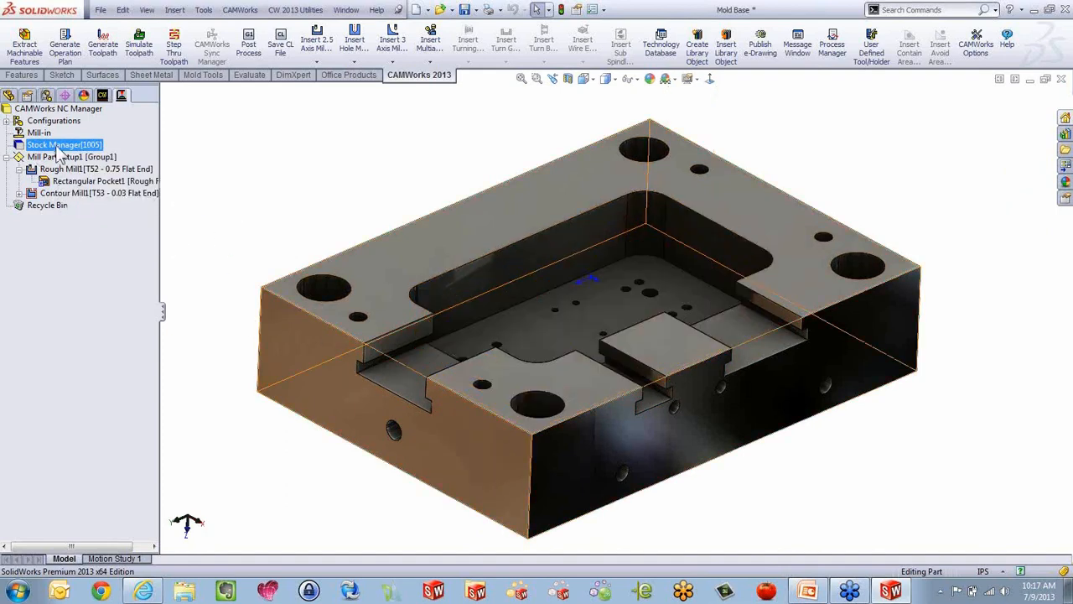
Switch the stock display to Translucent and examine the part inside the stock.
right_click(57, 148)
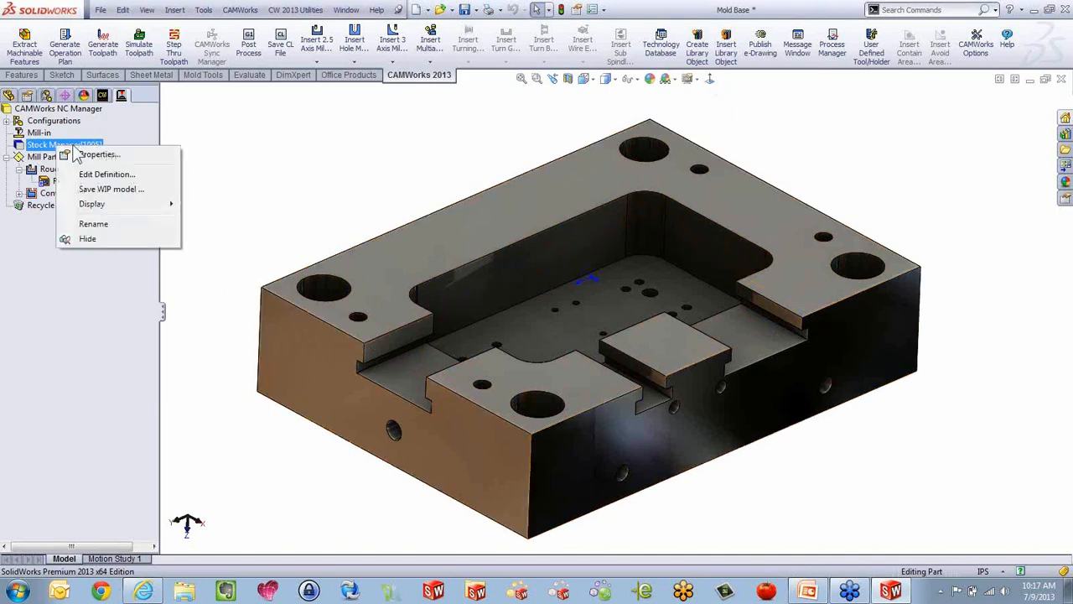
mouse_move(110, 204)
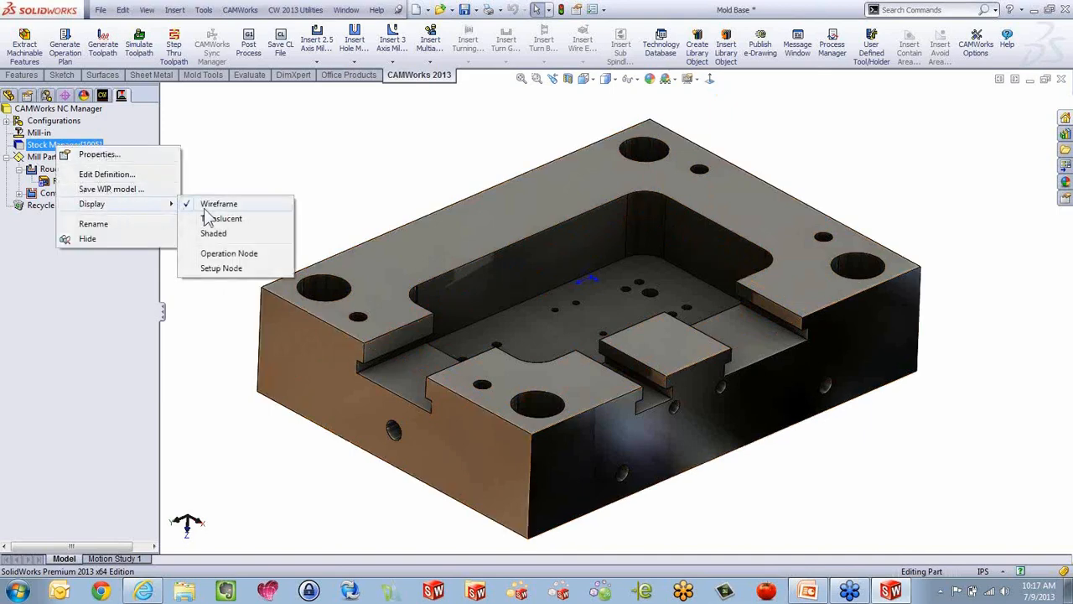
left_click(215, 220)
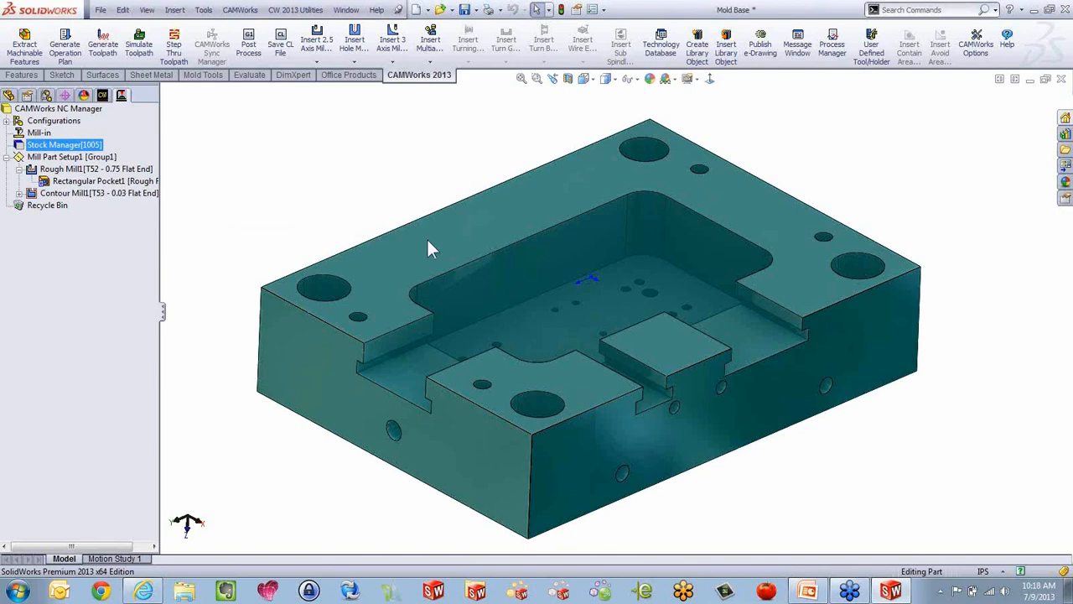
mouse_move(651, 253)
middle_mouse_down()
mouse_move(640, 400)
mouse_move(647, 220)
mouse_move(650, 265)
middle_mouse_up()
scroll(535, 310, "up", 2)
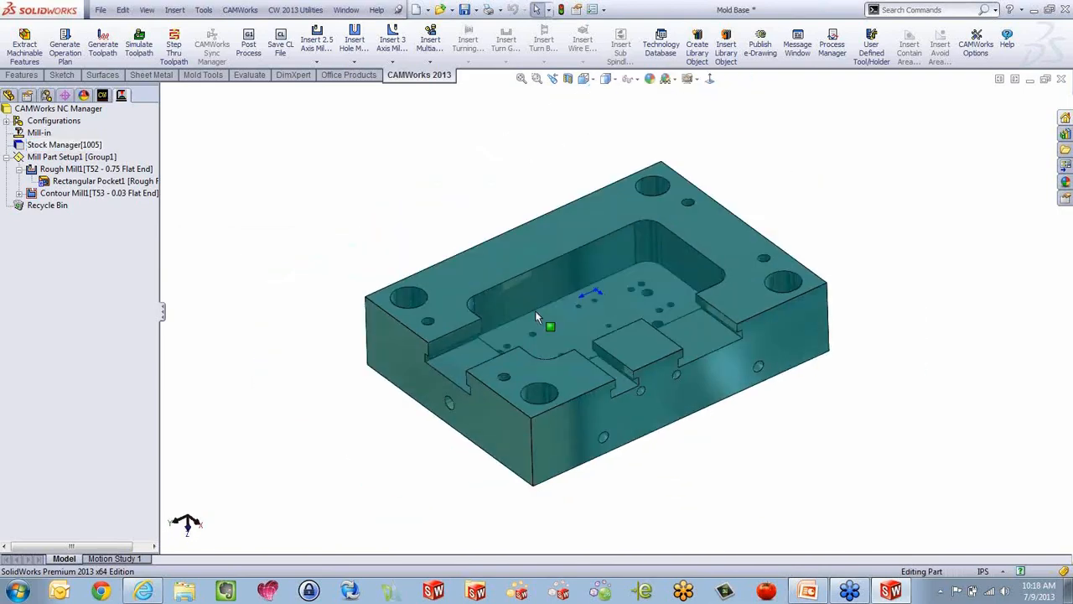
middle_click_drag(535, 310, 535, 299)
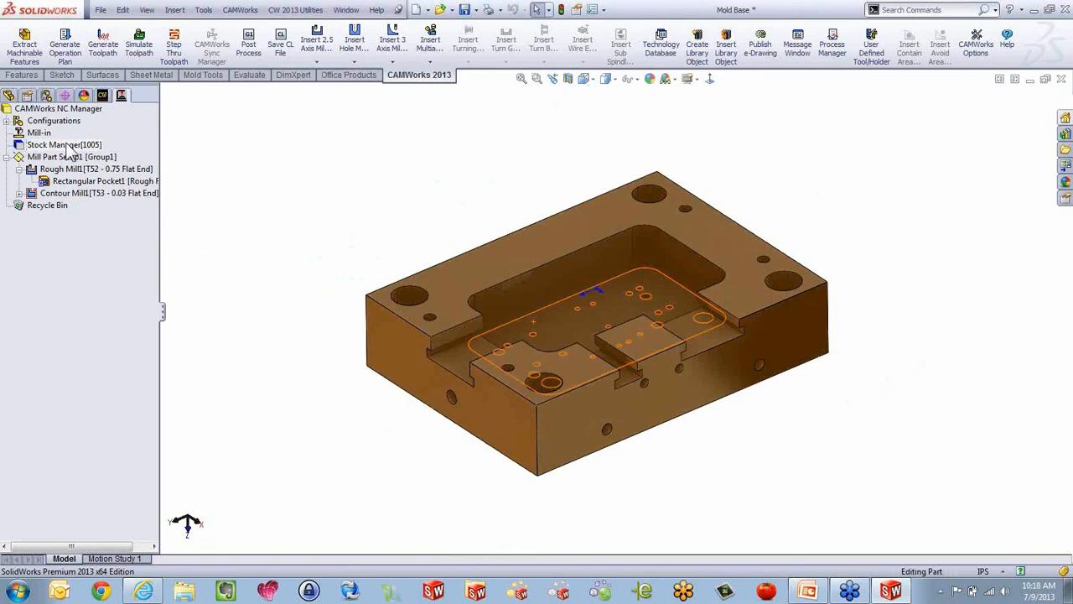
Show the Rough Mill1 toolpath on the part and compare it with the translucent stock.
left_click(72, 169)
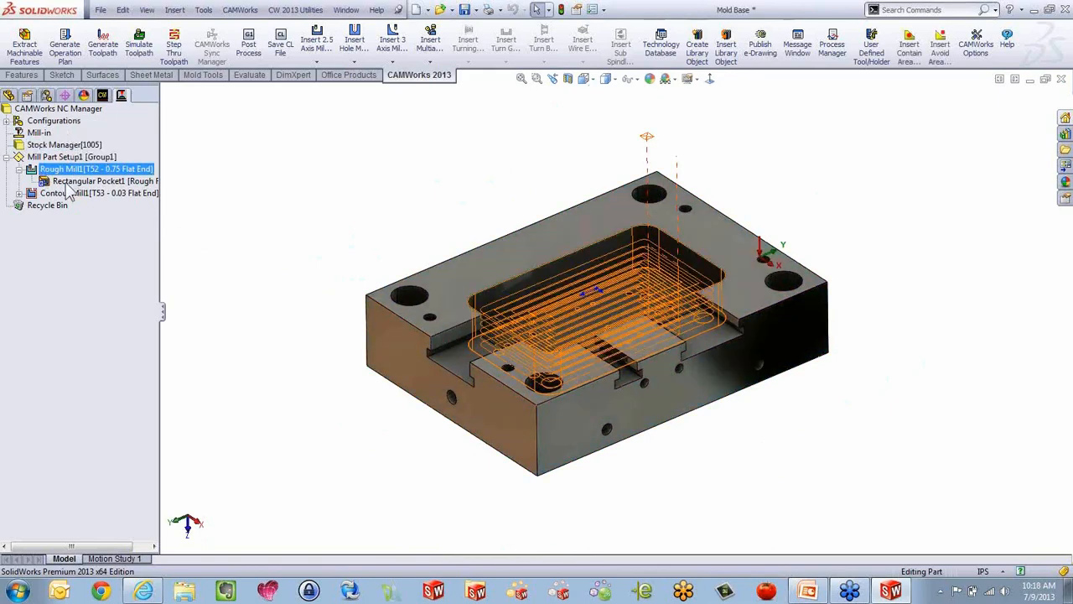
scroll(538, 344, "down", 2)
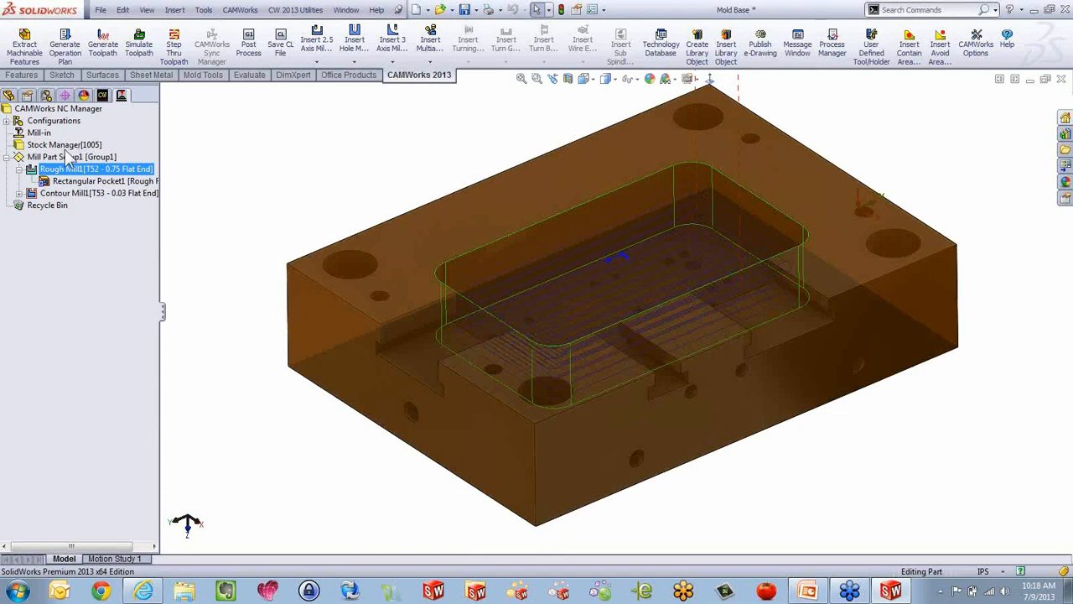
mouse_move(396, 158)
middle_mouse_down()
mouse_move(414, 283)
mouse_move(397, 153)
middle_mouse_up()
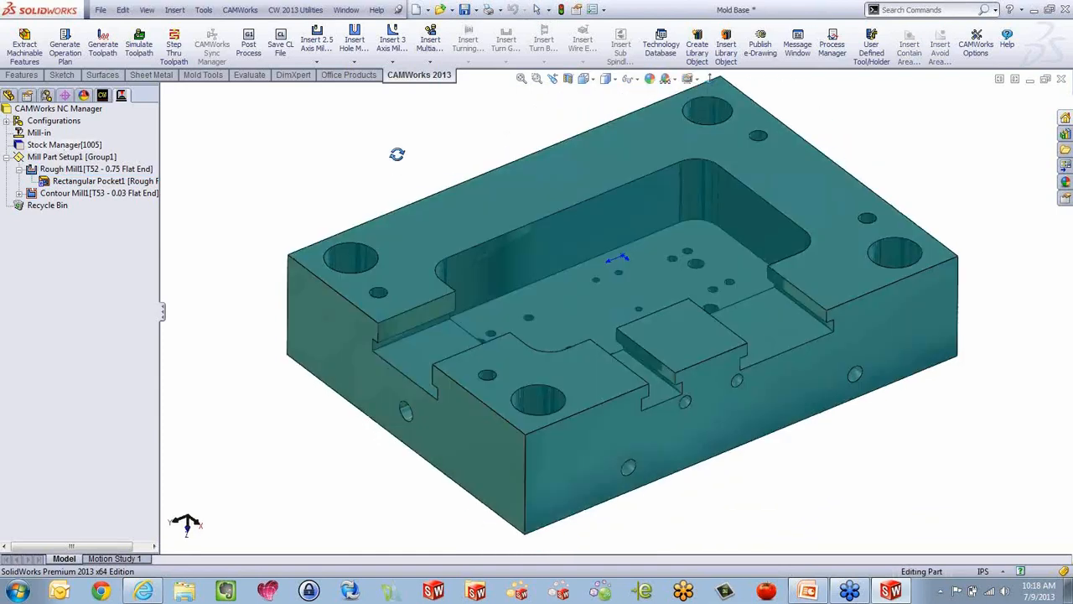
scroll(651, 258, "up", 2)
scroll(652, 260, "down", 1)
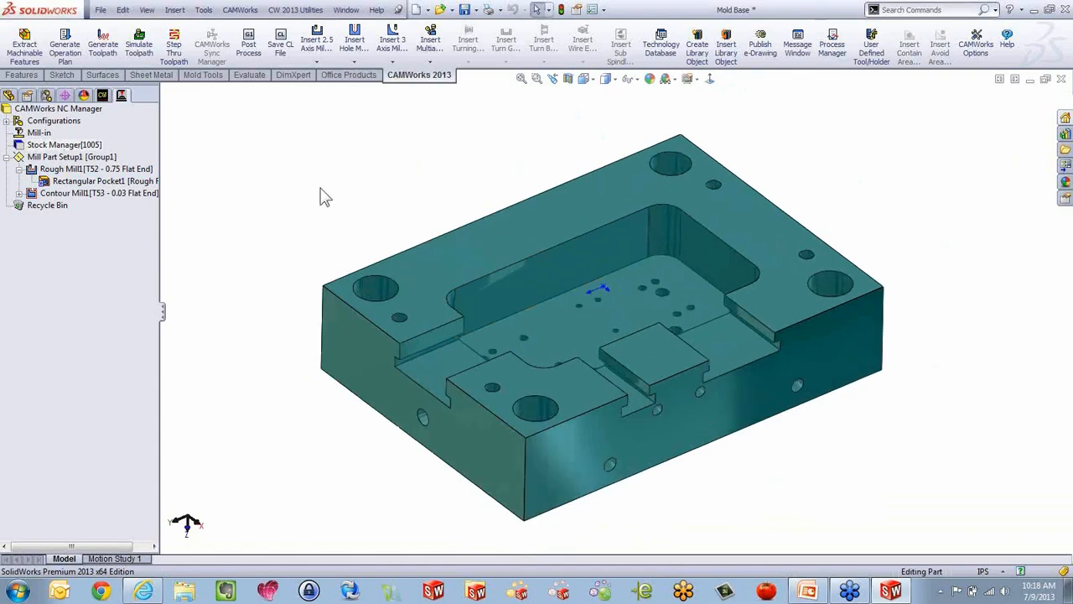
Define the stock from the STL file "1" in the CAMWorks Whats New folder.
double_click(65, 146)
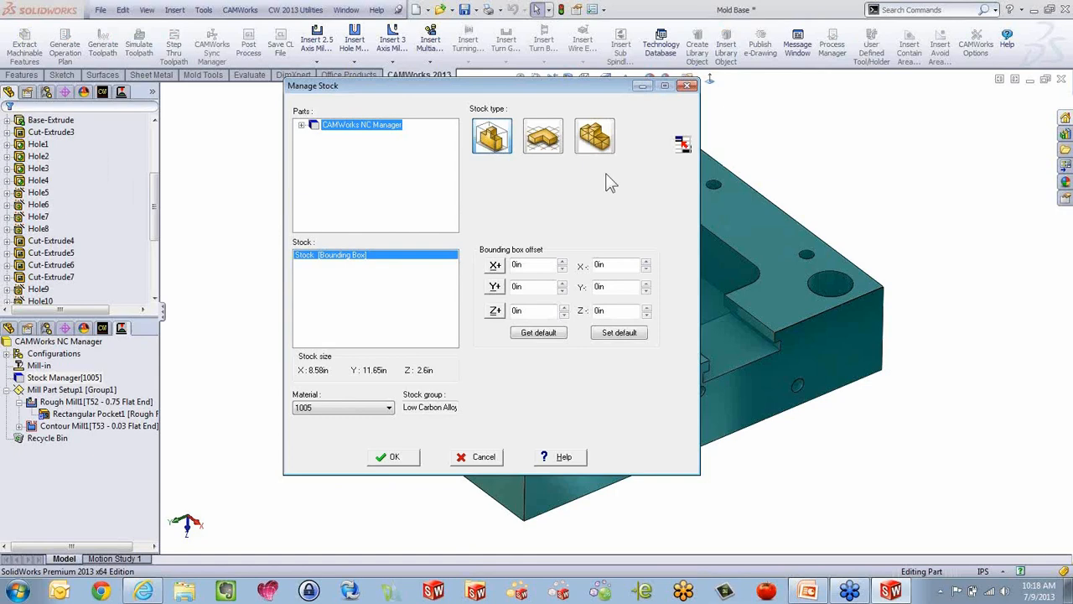
left_click(589, 149)
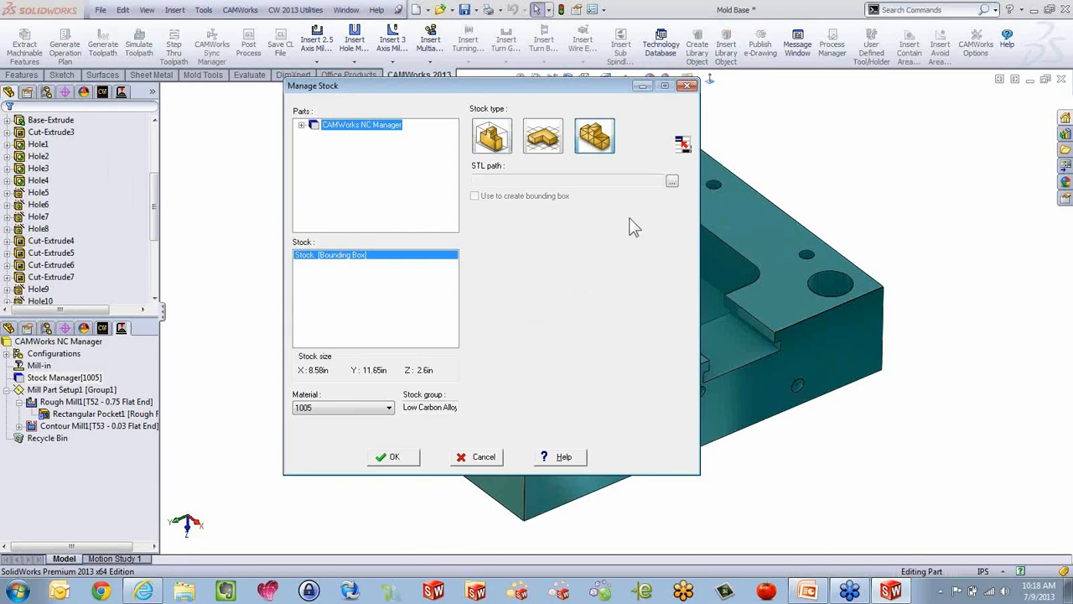
left_click(671, 182)
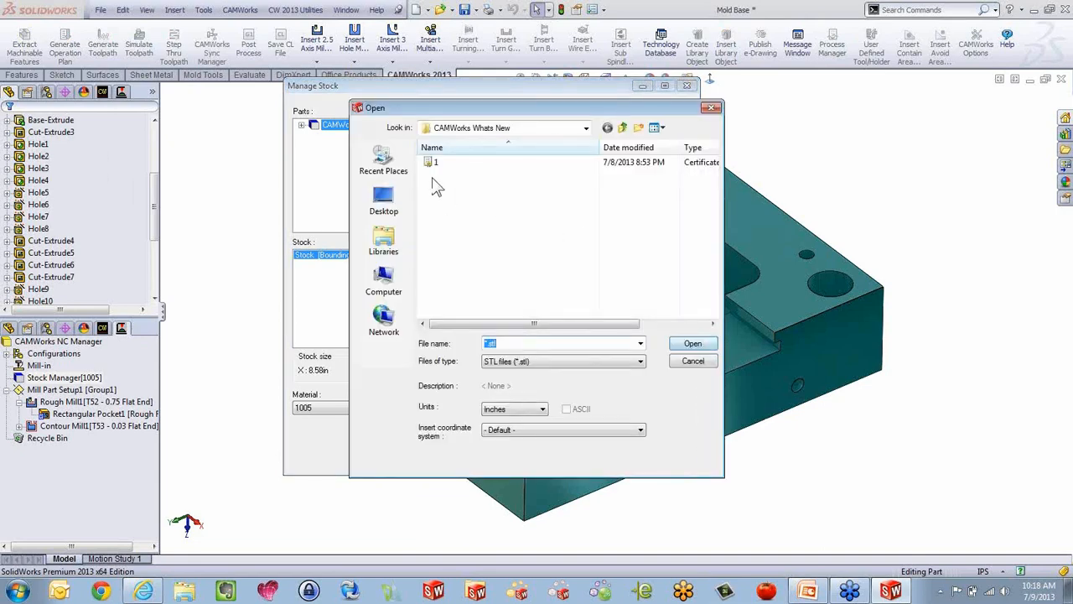
double_click(436, 163)
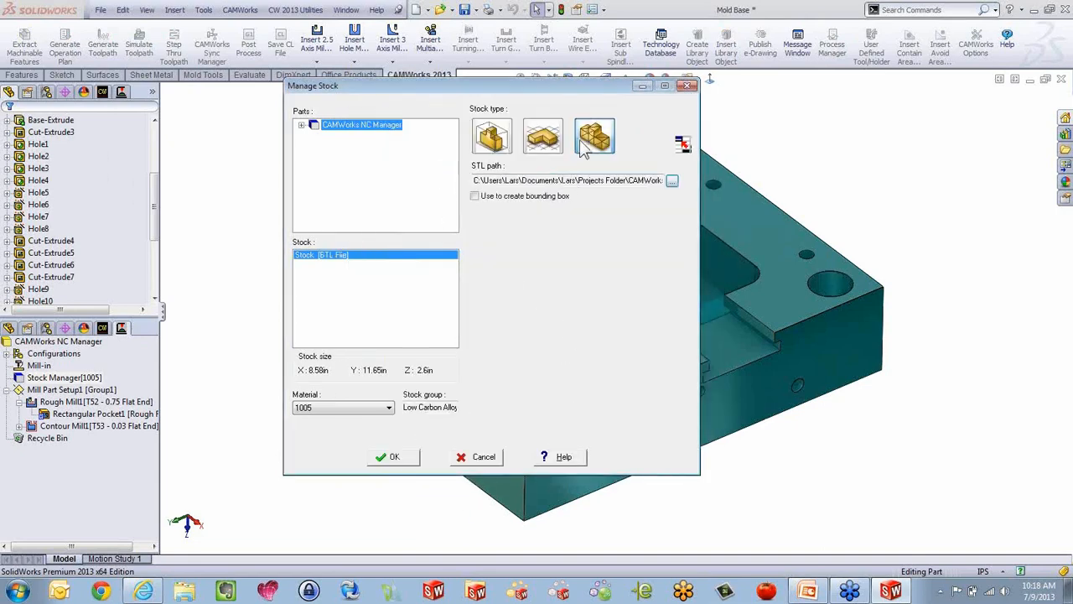
left_click(400, 460)
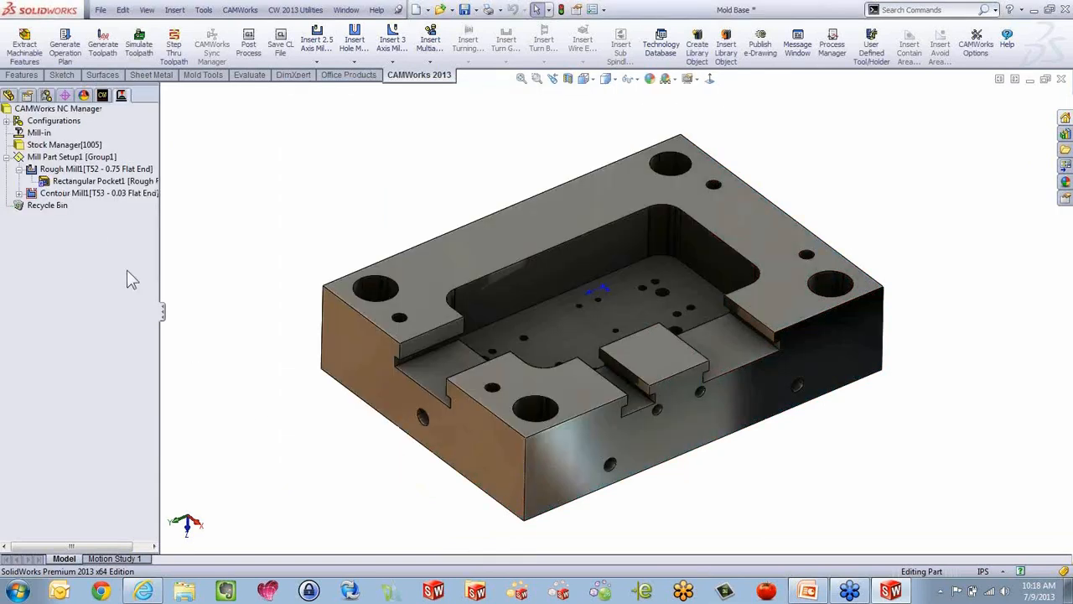
Inspect the STL-based stock around the mold base from several sides, including the pocket and slots.
left_click(96, 147)
middle_click_drag(419, 233, 397, 336)
scroll(397, 336, "down", 4)
scroll(414, 274, "up", 4)
scroll(738, 428, "up", 1)
middle_click_drag(769, 314, 723, 259)
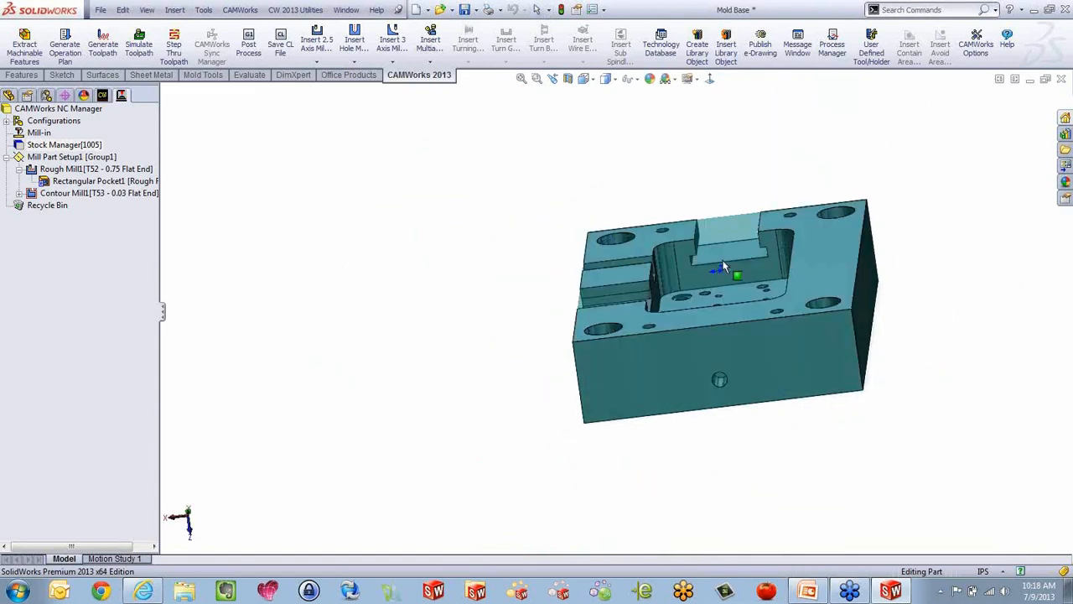
scroll(723, 260, "down", 5)
mouse_move(763, 225)
middle_mouse_down()
mouse_move(661, 233)
mouse_move(759, 386)
mouse_move(751, 288)
mouse_move(790, 385)
mouse_move(779, 465)
mouse_move(788, 340)
mouse_move(805, 365)
middle_mouse_up()
scroll(829, 330, "up", 2)
scroll(818, 306, "down", 2)
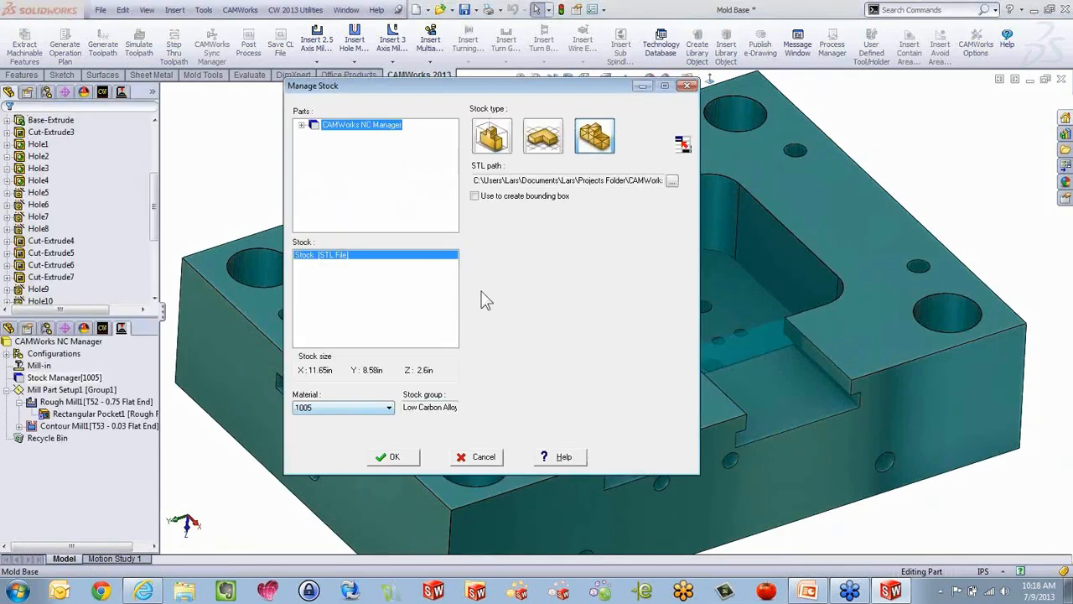
Change the stock type to a bounding box with a 0.8 in offset in Y- and show the extended stock around the part.
left_click(499, 141)
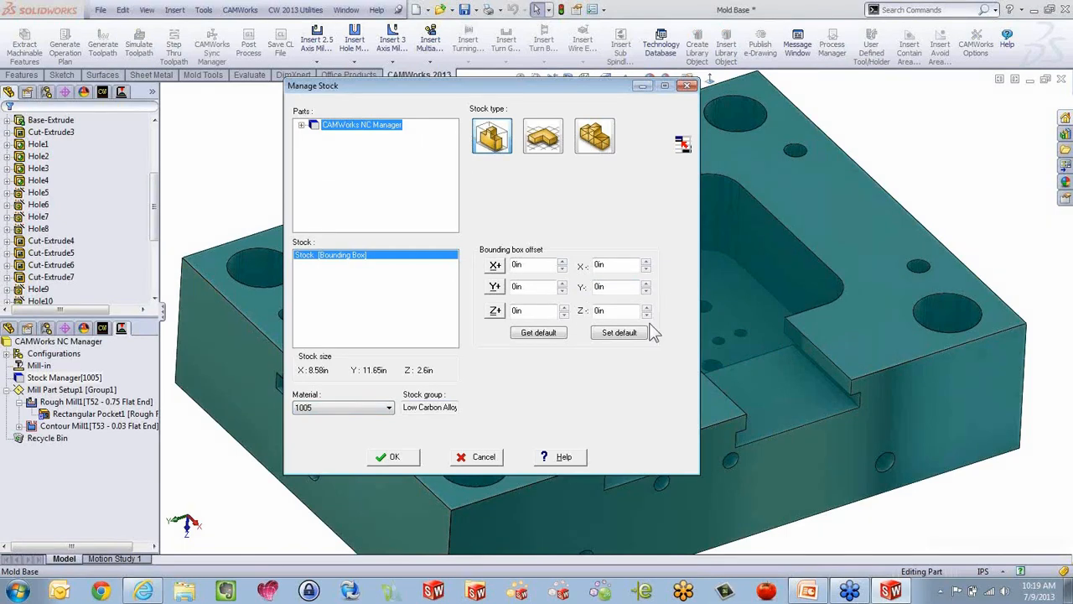
left_click(645, 283)
left_click(645, 283)
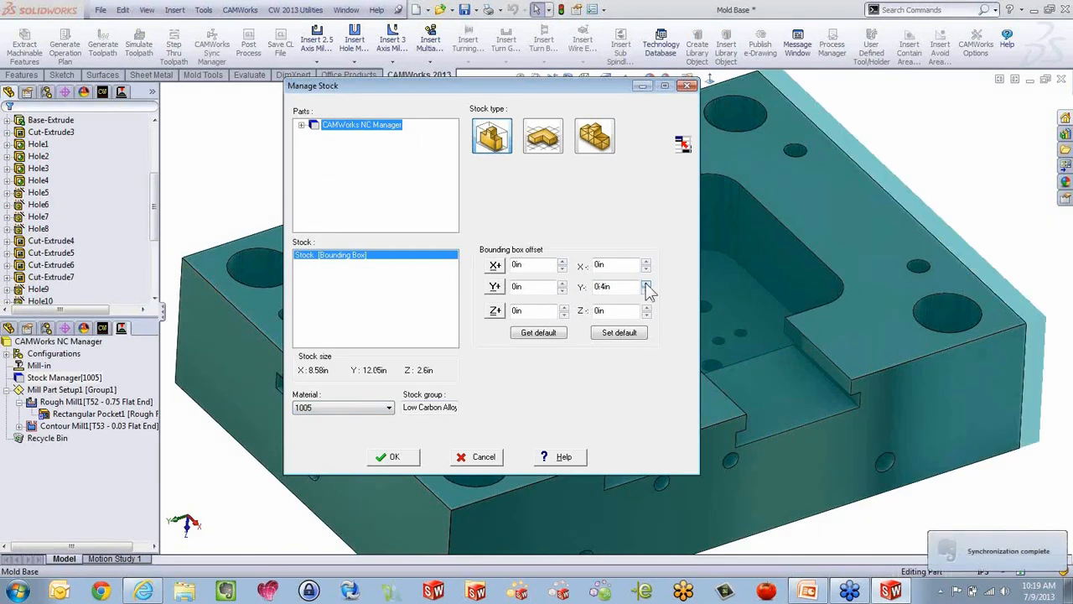
left_click(646, 283)
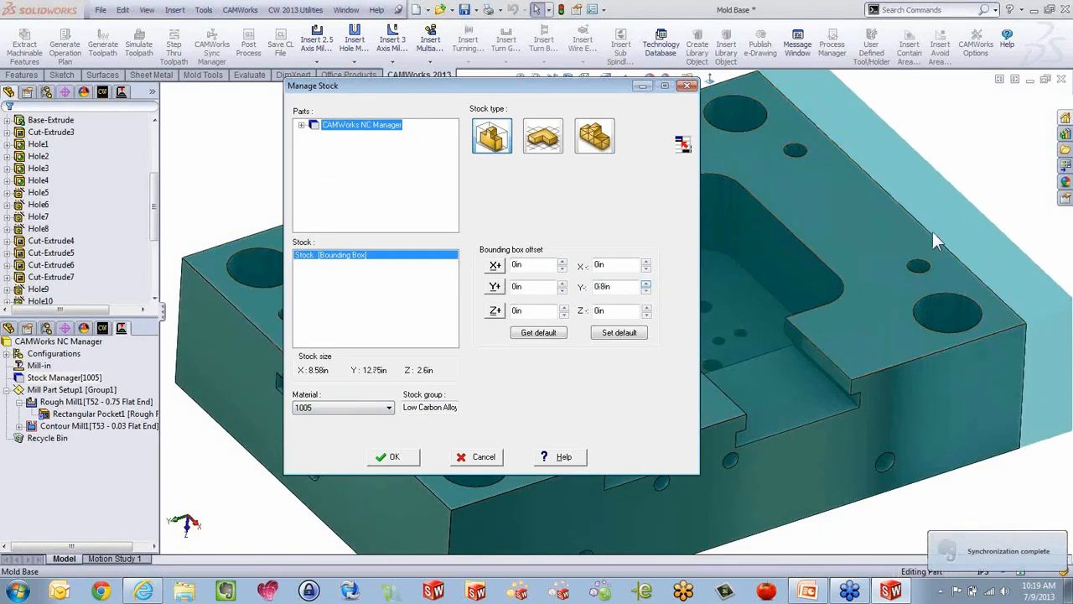
left_click(416, 466)
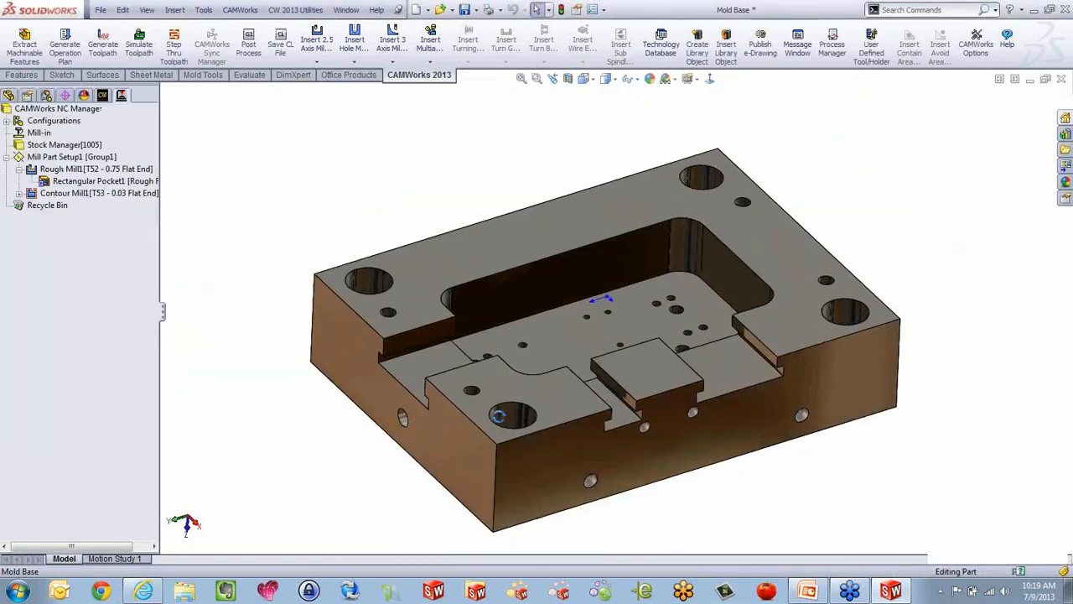
left_click(72, 145)
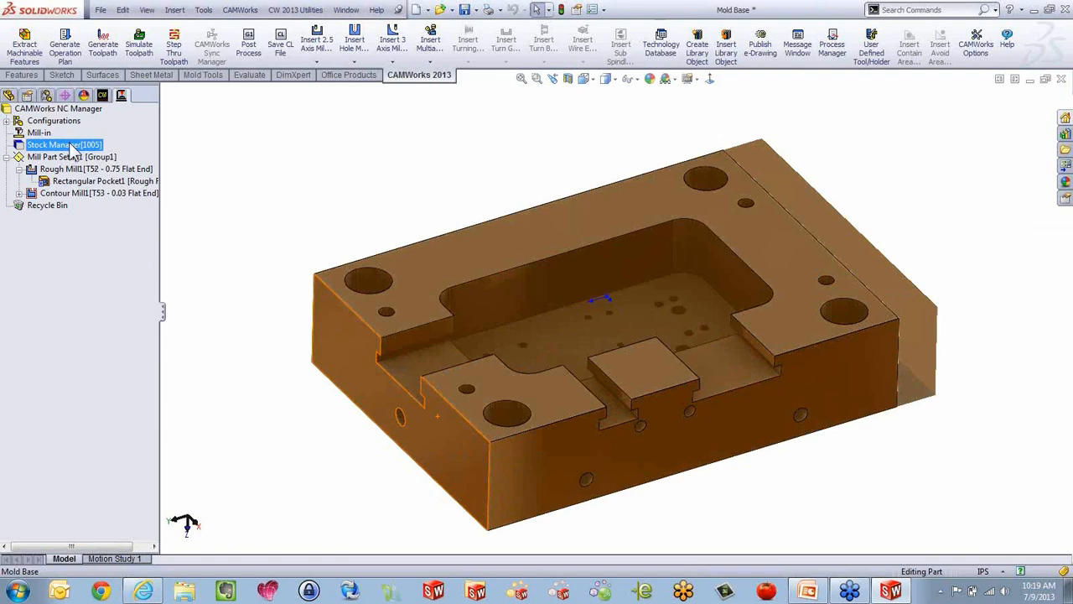
left_click(265, 173)
middle_click_drag(364, 274, 392, 264)
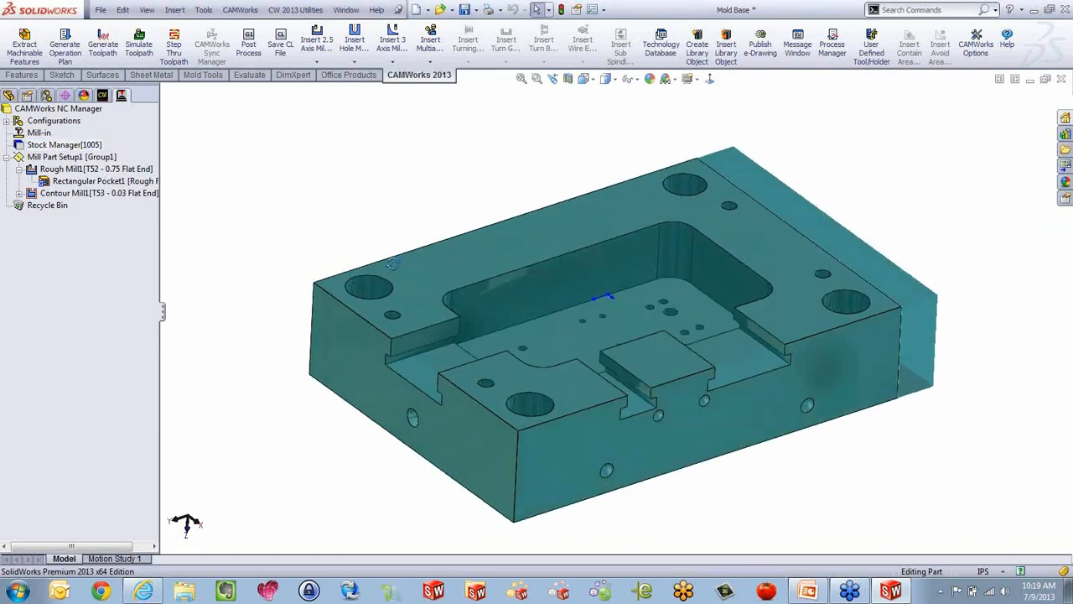
Start the toolpath simulation, set it to run to Next Toolpath, play the rough milling of the pocket and pause it.
left_click(139, 46)
mouse_move(474, 347)
middle_mouse_down()
mouse_move(462, 338)
mouse_move(491, 319)
mouse_move(488, 342)
mouse_move(478, 332)
middle_mouse_up()
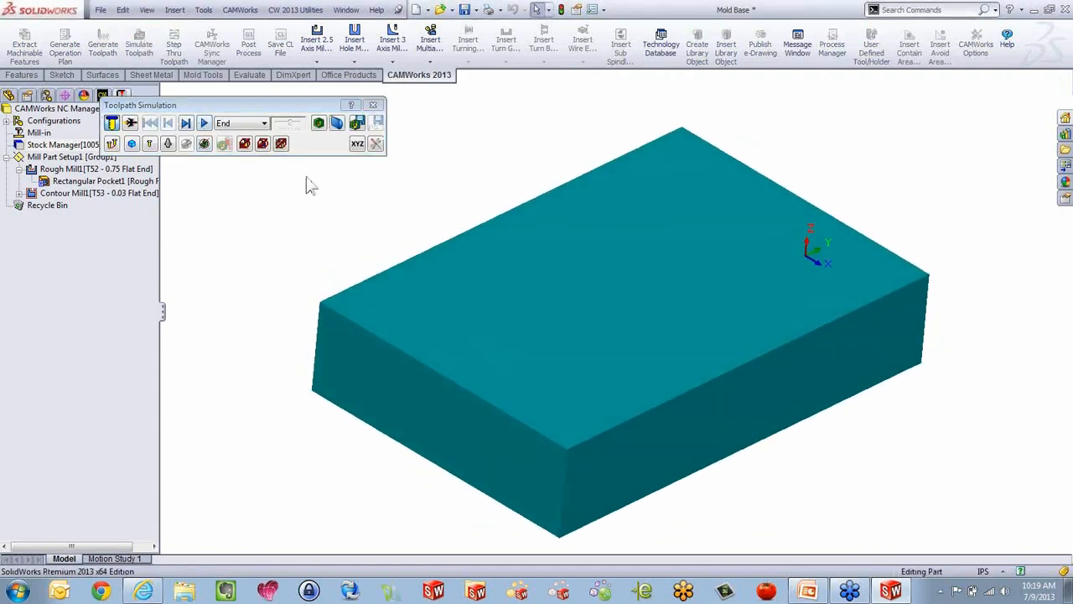
left_click(260, 123)
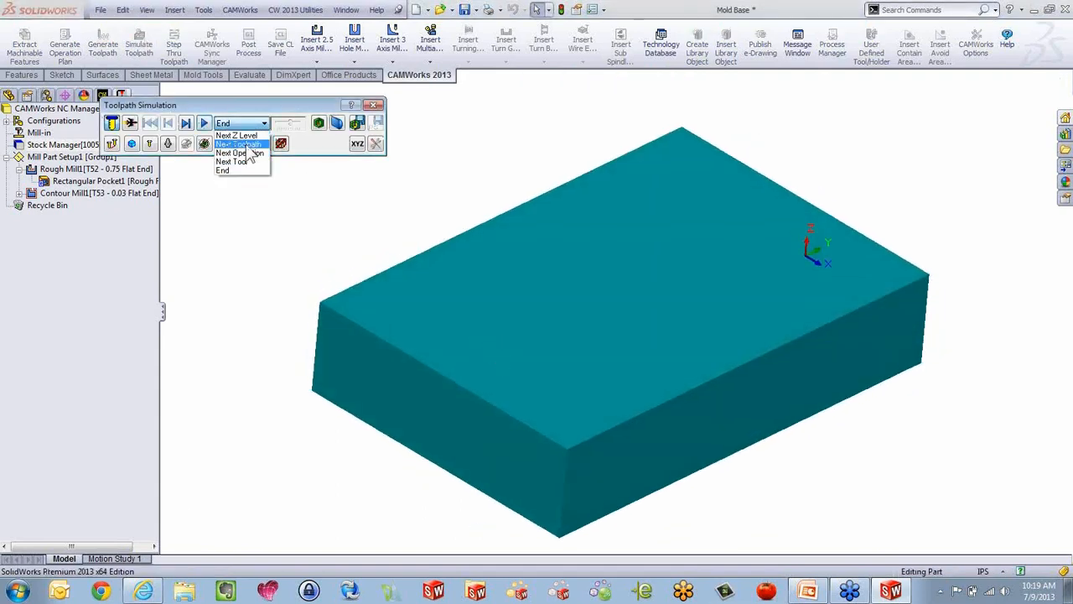
left_click(240, 147)
left_click(205, 125)
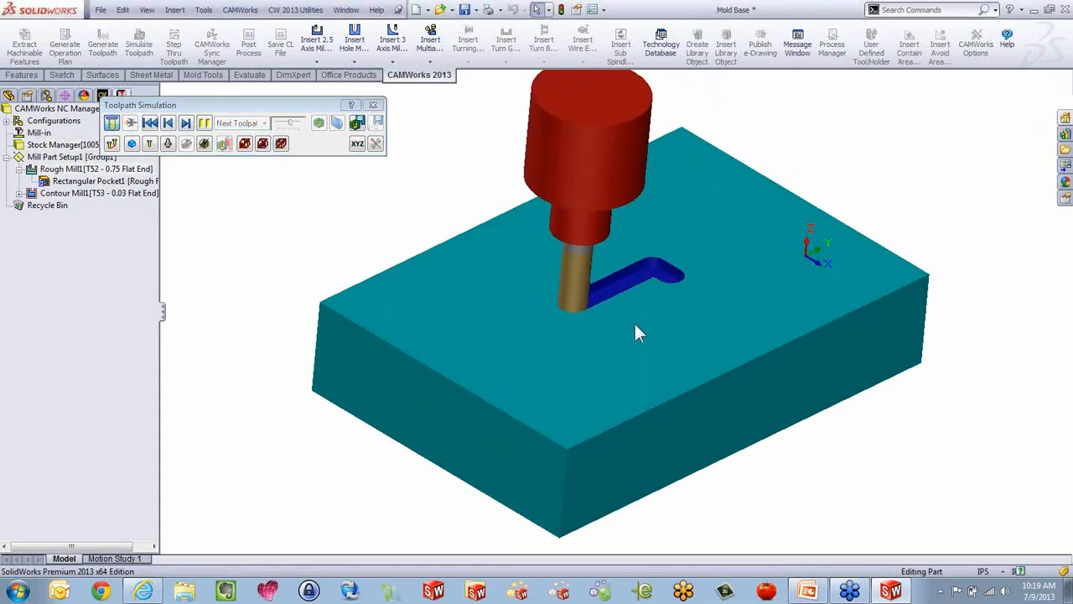
middle_click_drag(641, 342, 627, 359)
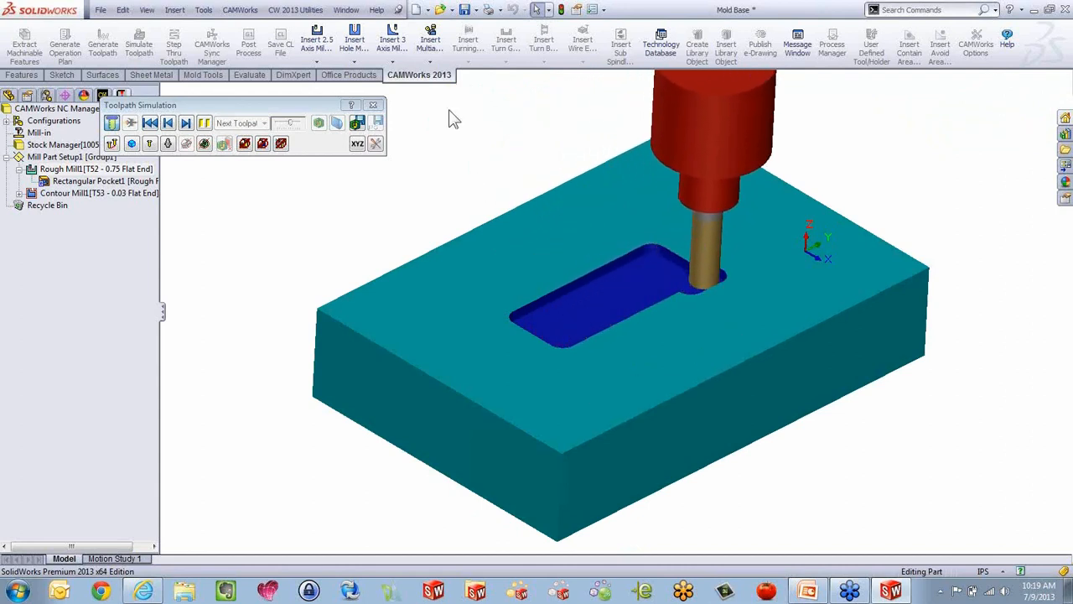
left_click(203, 125)
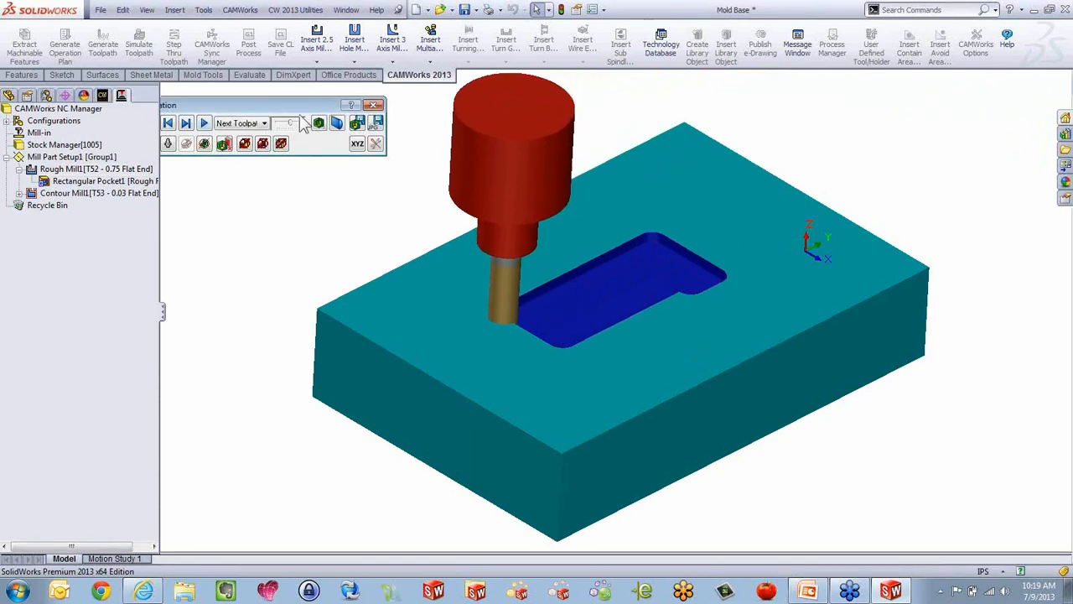
Change the stock display color to dark blue in the CAMWorks display options and accept the settings.
left_click(976, 46)
left_click(480, 71)
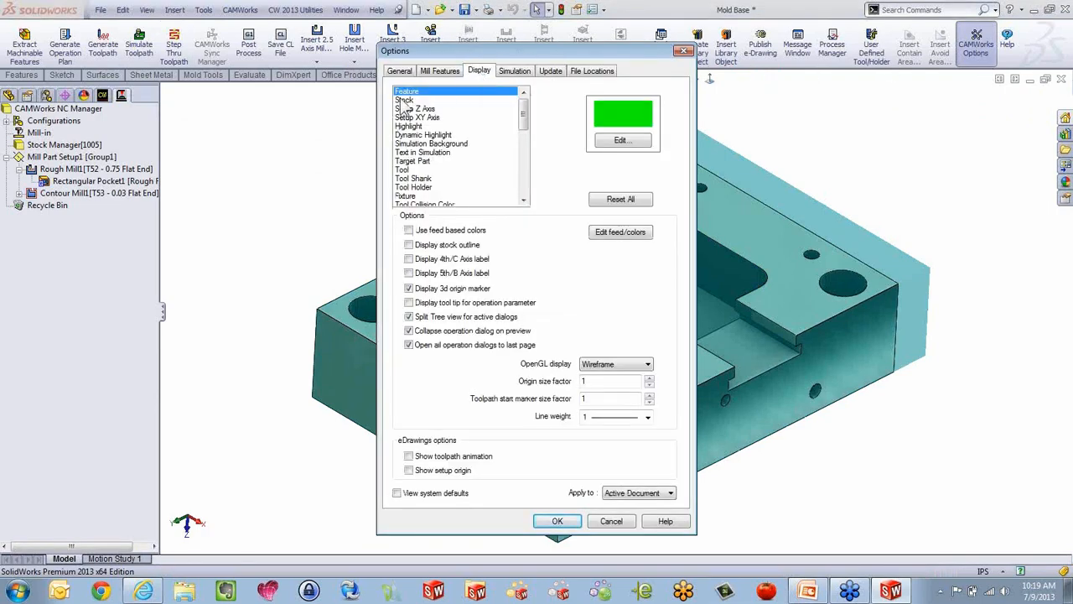
left_click(405, 101)
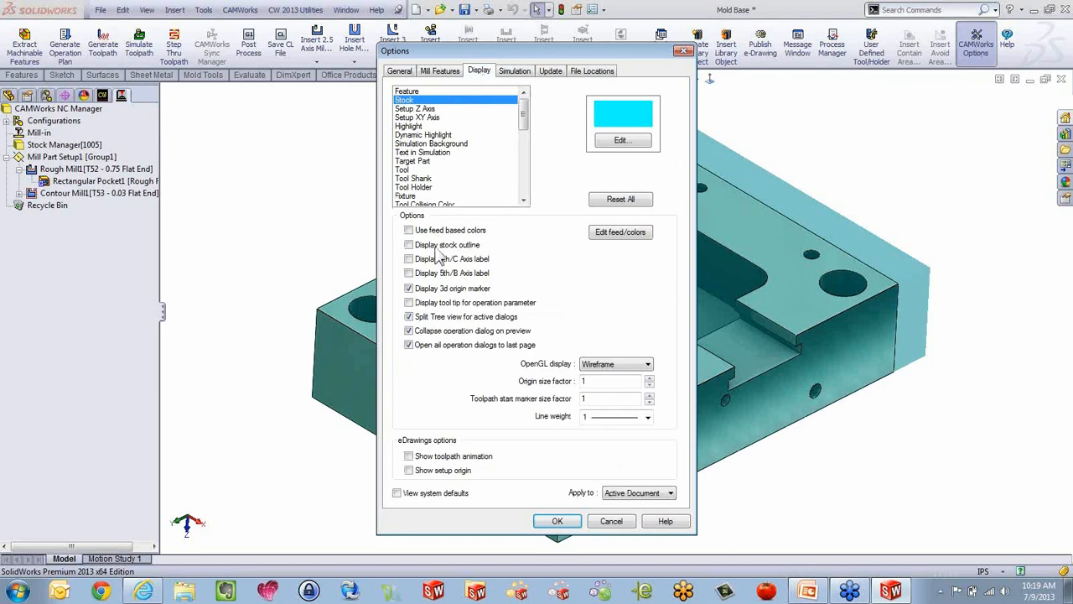
left_click(621, 140)
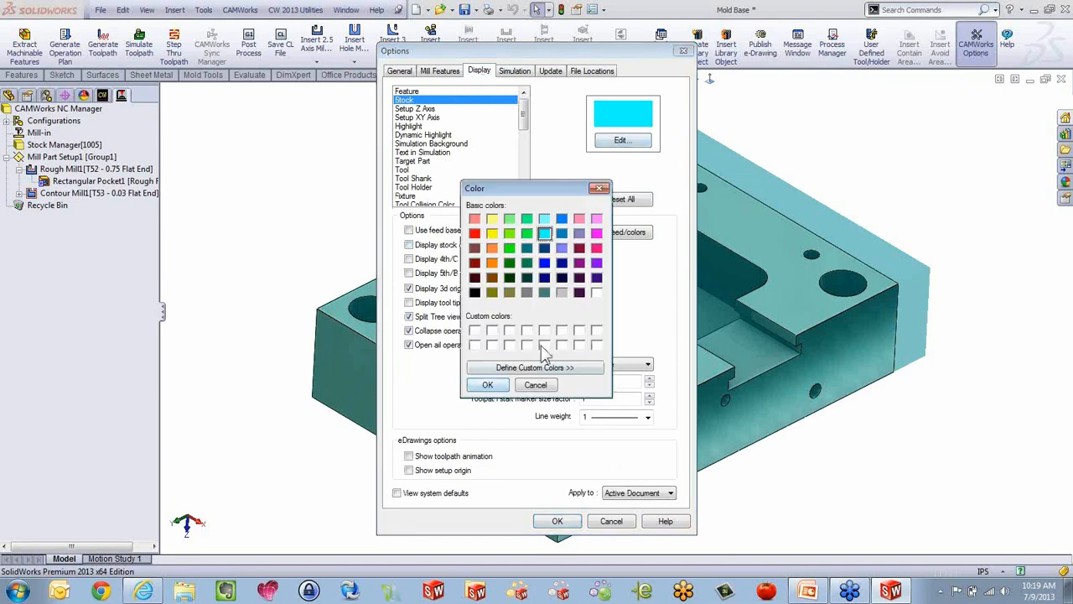
left_click(487, 384)
left_click(556, 521)
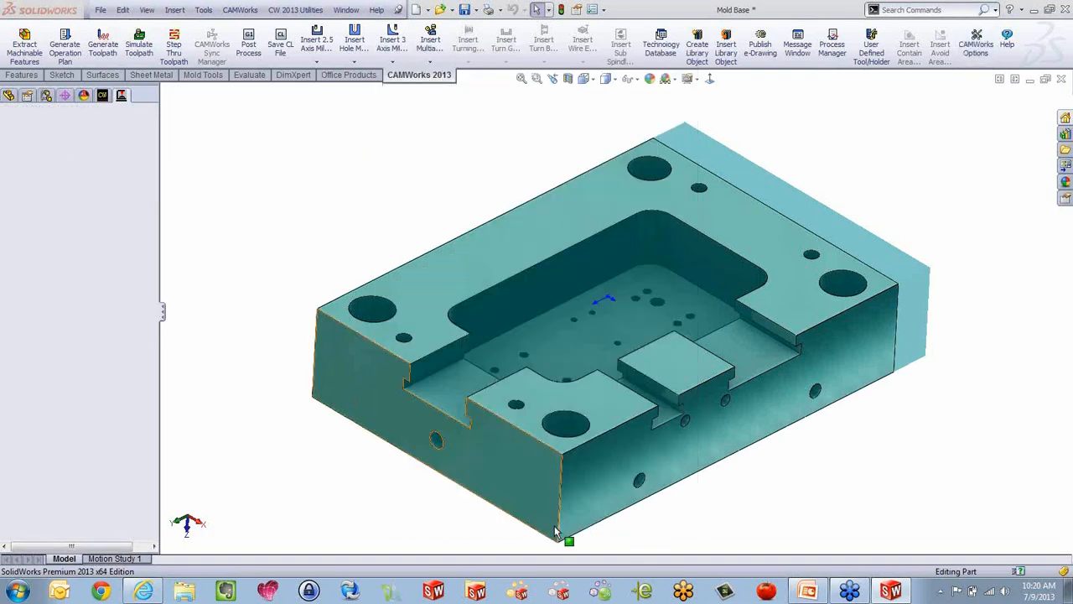
Run the mold base toolpath simulation to the end to view the recolored stock, and close the simulation.
left_click(140, 46)
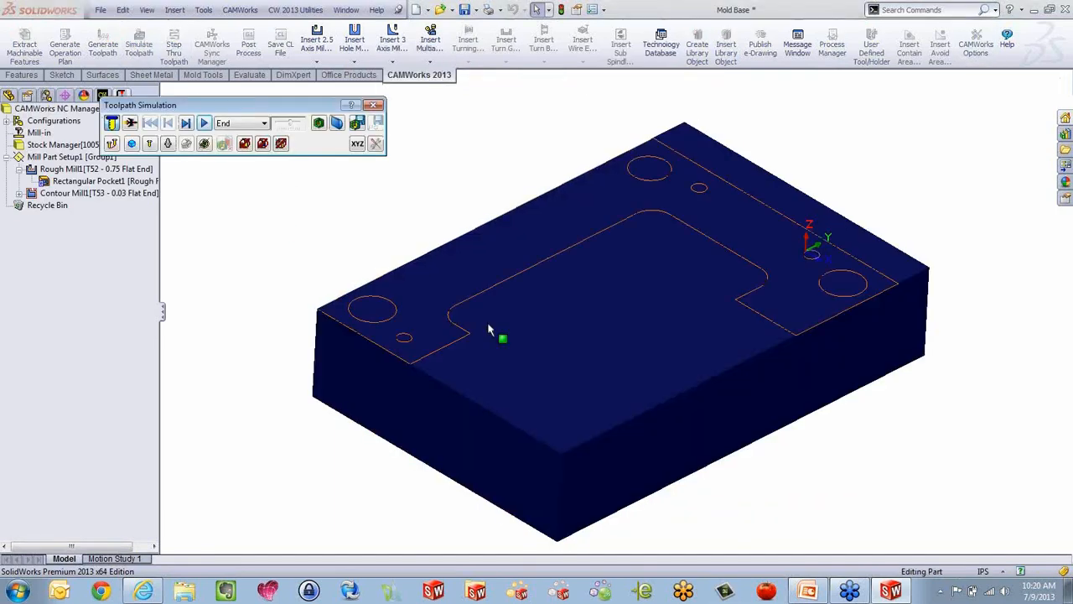
left_click(204, 123)
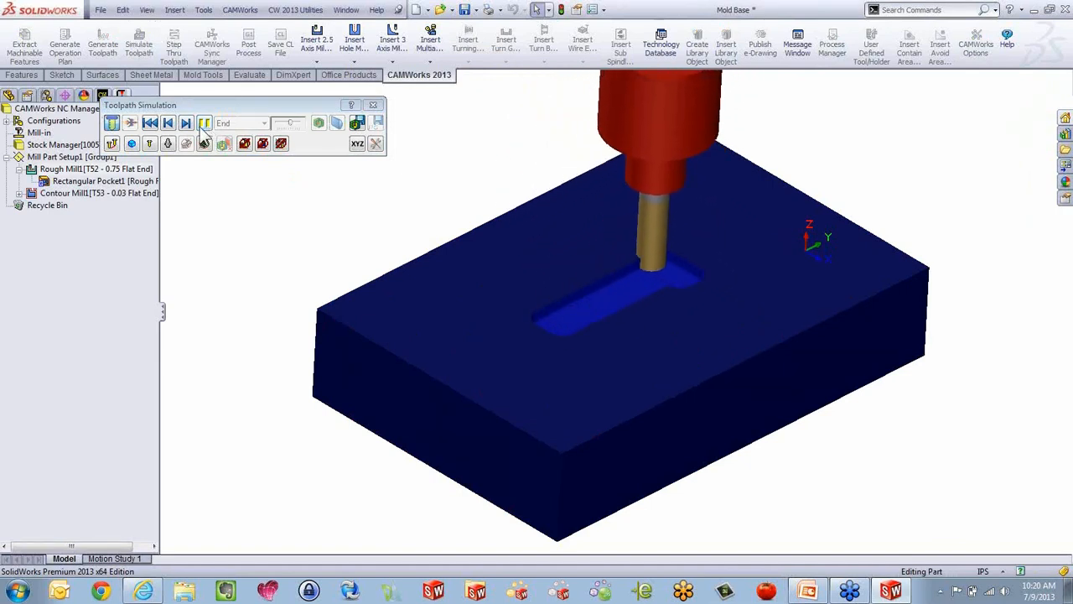
left_click(374, 106)
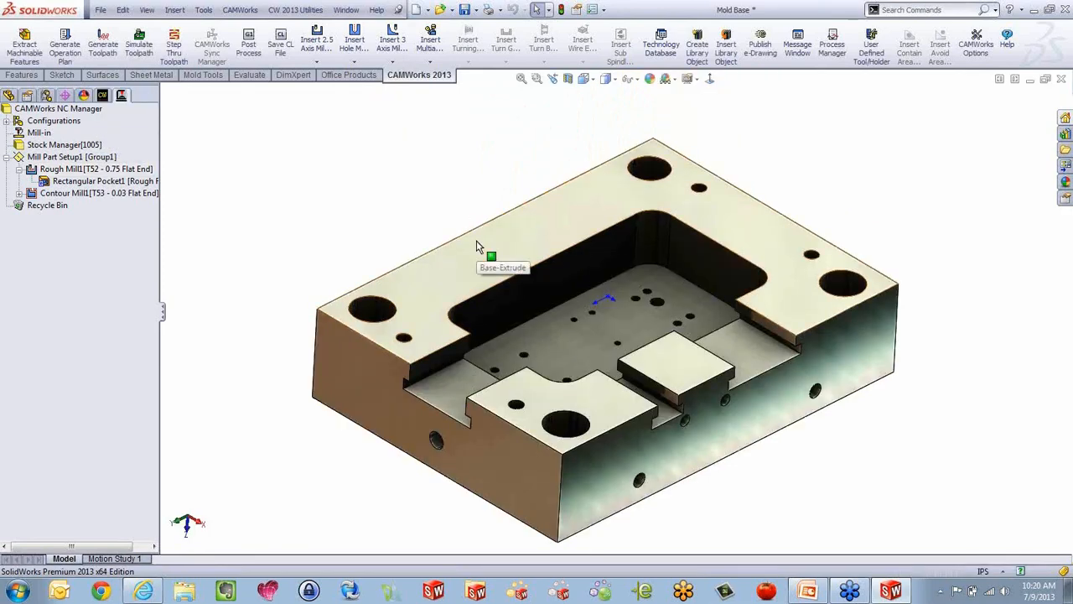
Enable Advanced rendering for simulation and play the mold base toolpath simulation with realistic stock and tool appearances.
left_click(973, 58)
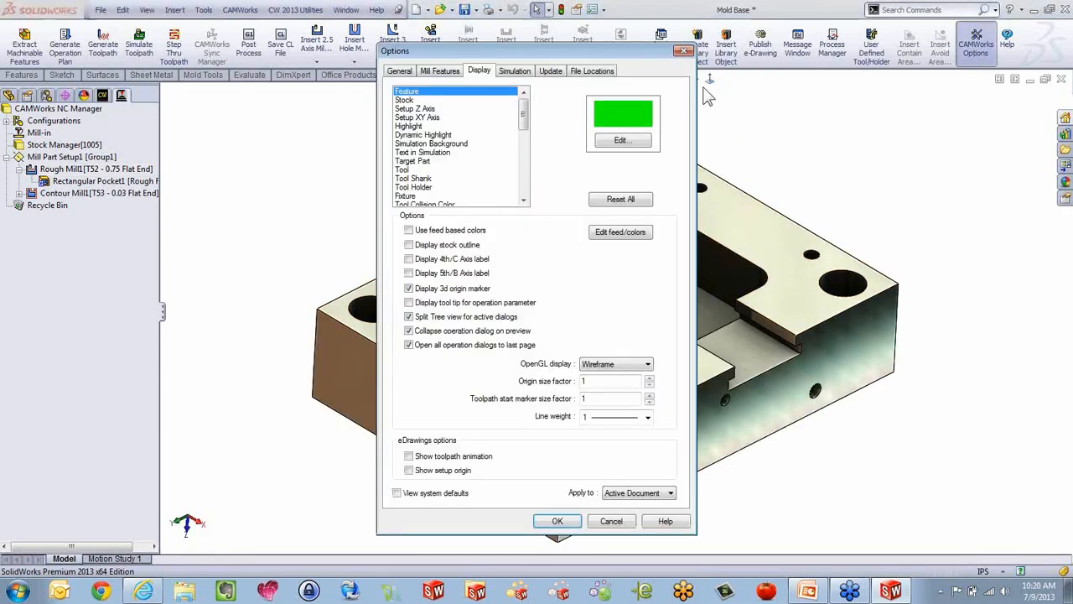
left_click(511, 72)
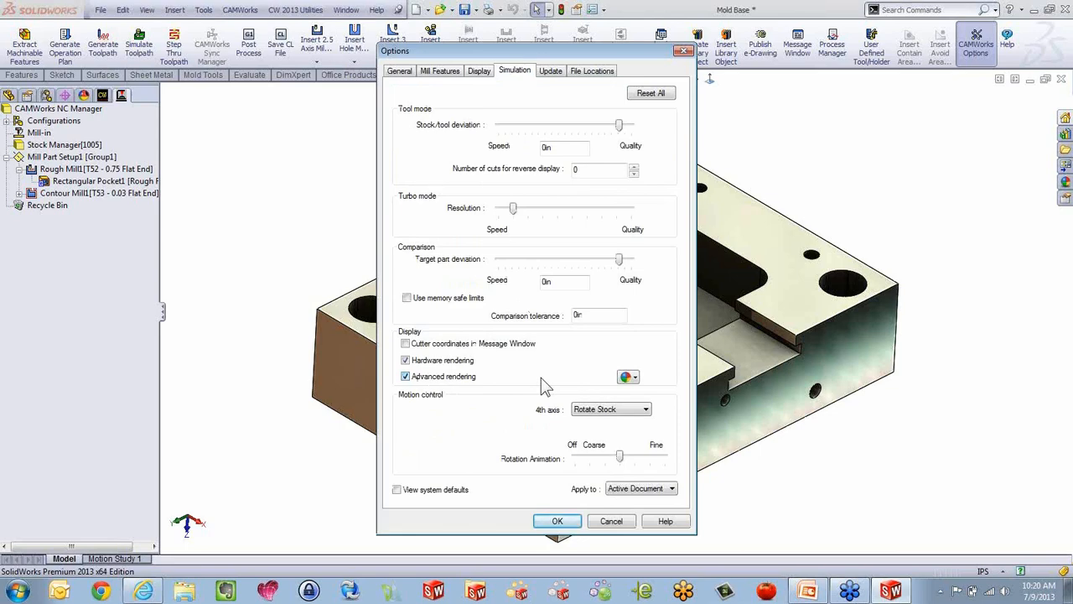
left_click(558, 522)
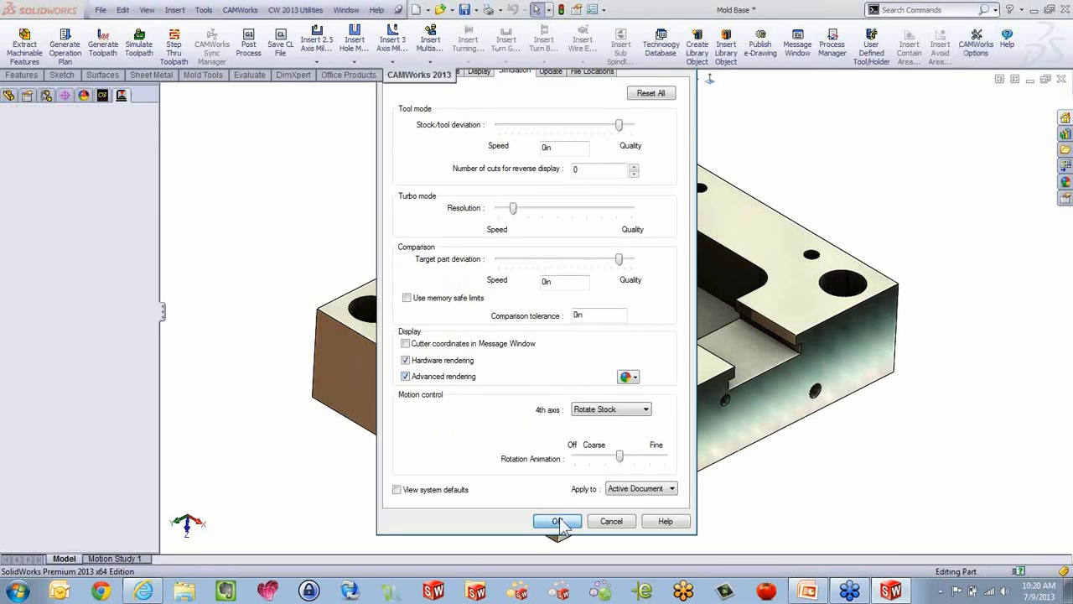
left_click(139, 46)
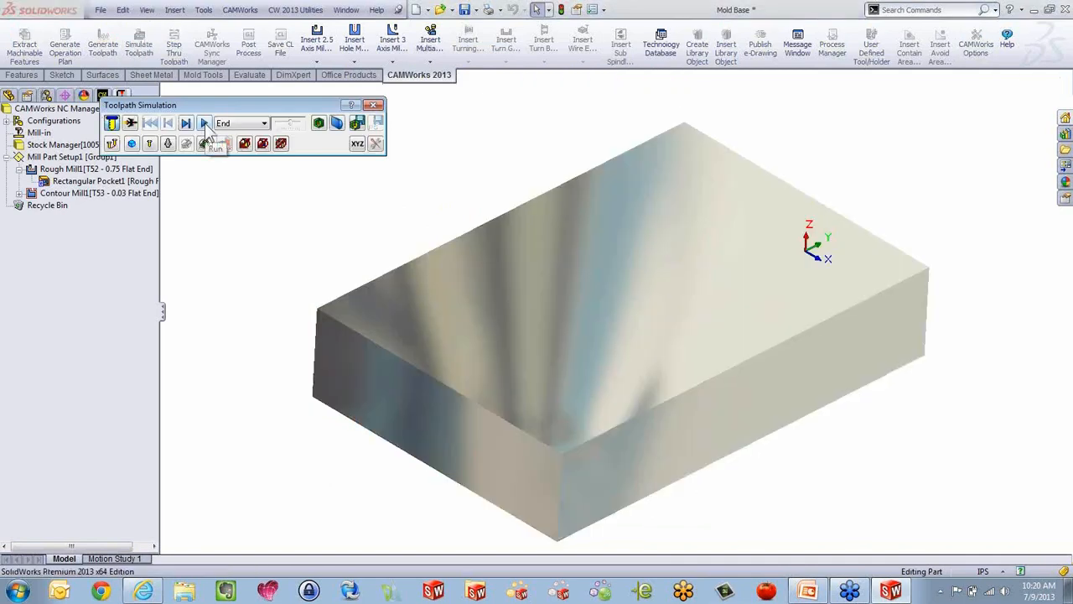
left_click(205, 124)
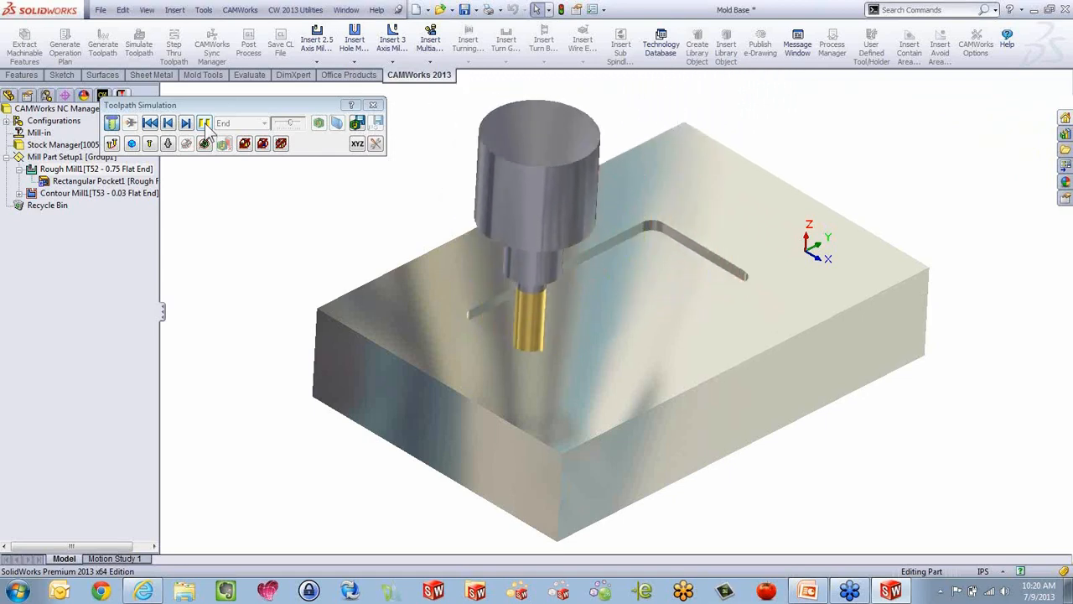
left_click(373, 104)
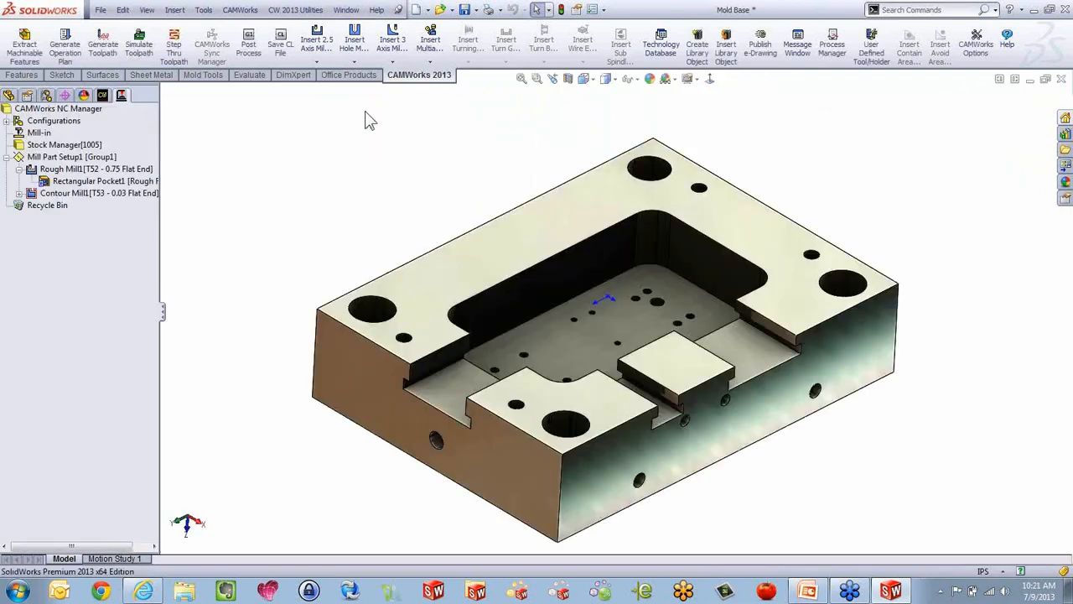
Turn off Advanced rendering in the CAMWorks simulation options.
left_click(969, 52)
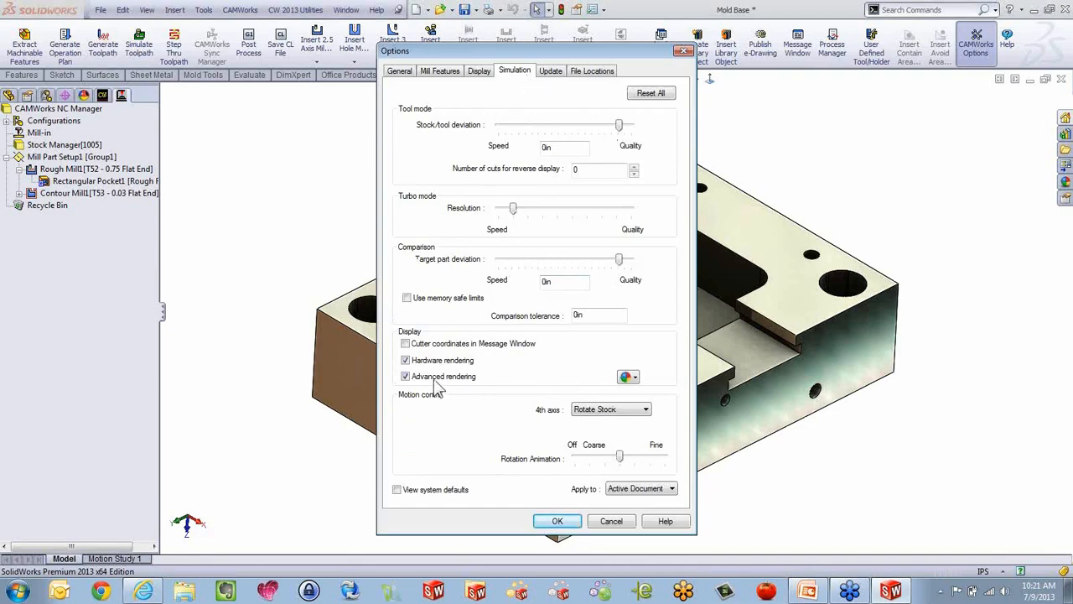
left_click(559, 521)
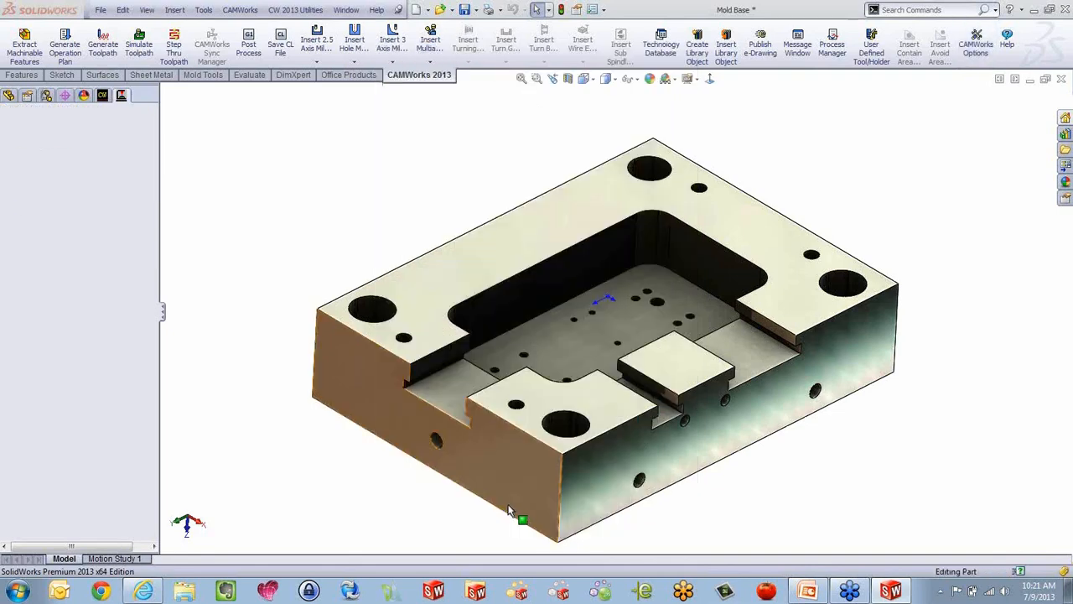
Simulate the toolpath with standard rendering and show the difference between the machined stock and the target part.
left_click(139, 46)
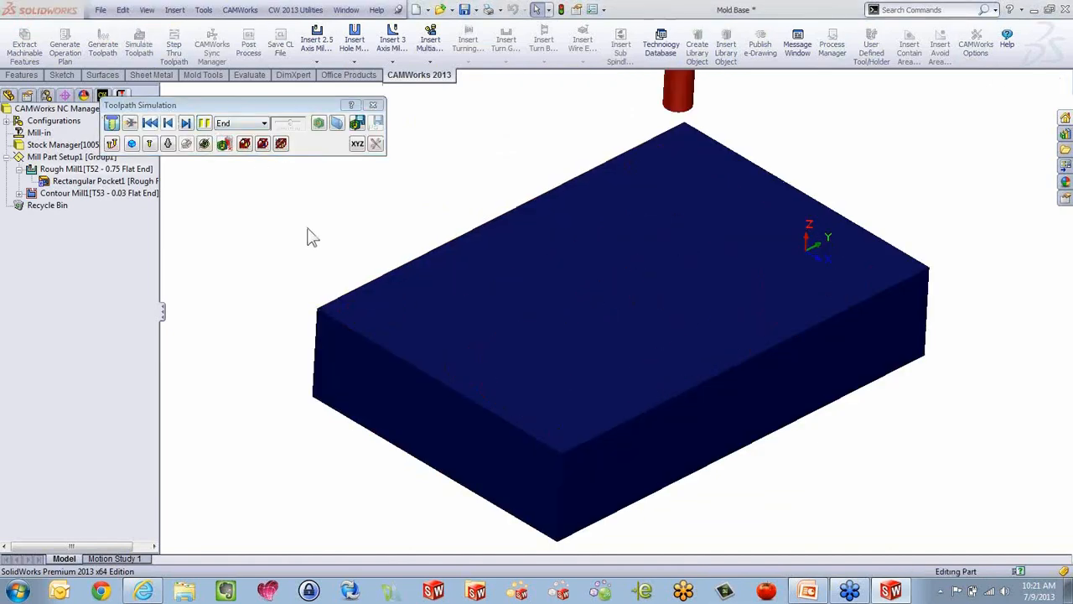
left_click(204, 123)
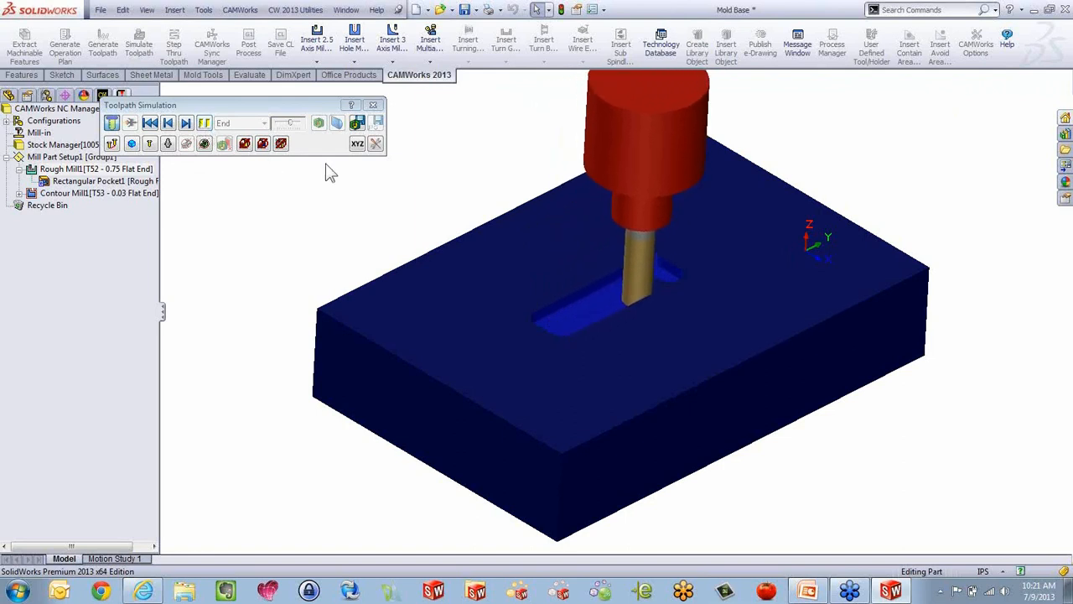
left_click(319, 123)
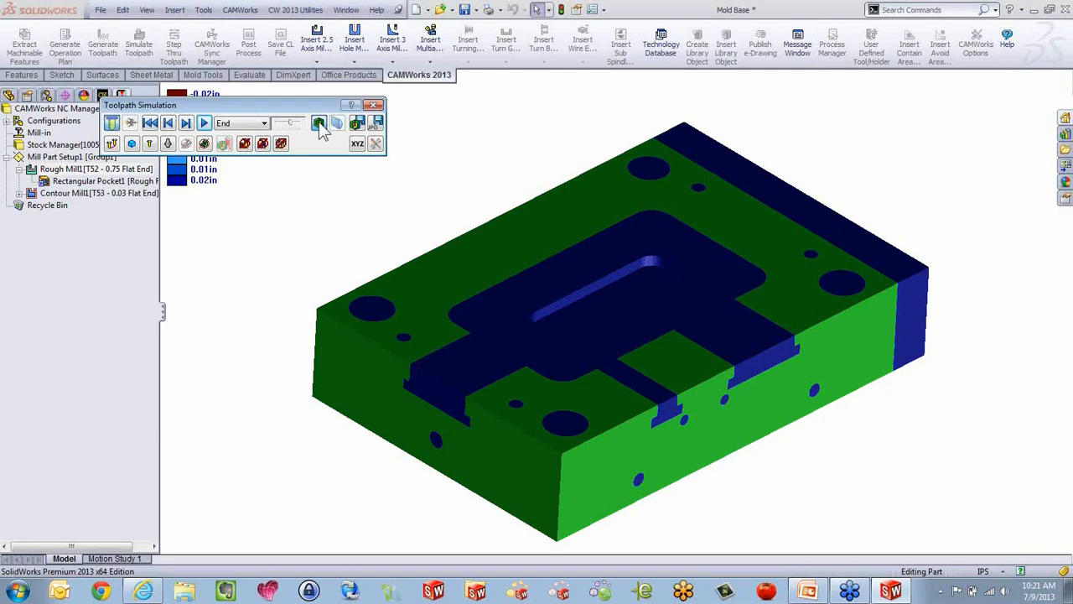
left_click(376, 106)
Examine the Rough Mill1 operation's tool station data, including its tool comment and the operations using the tool, without changing anything.
left_click(70, 170)
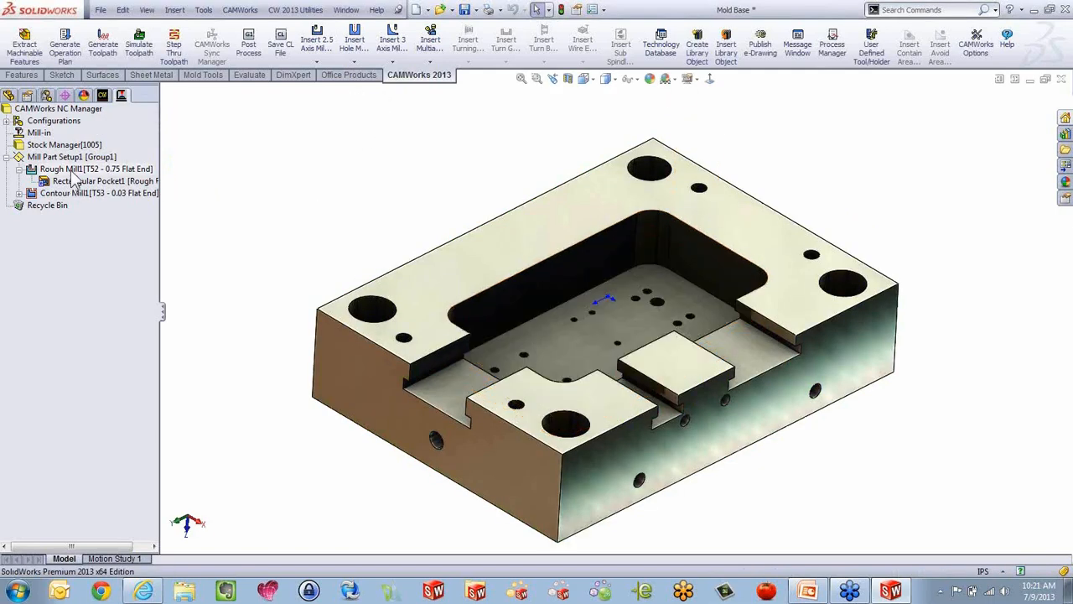
left_click(121, 95)
double_click(84, 402)
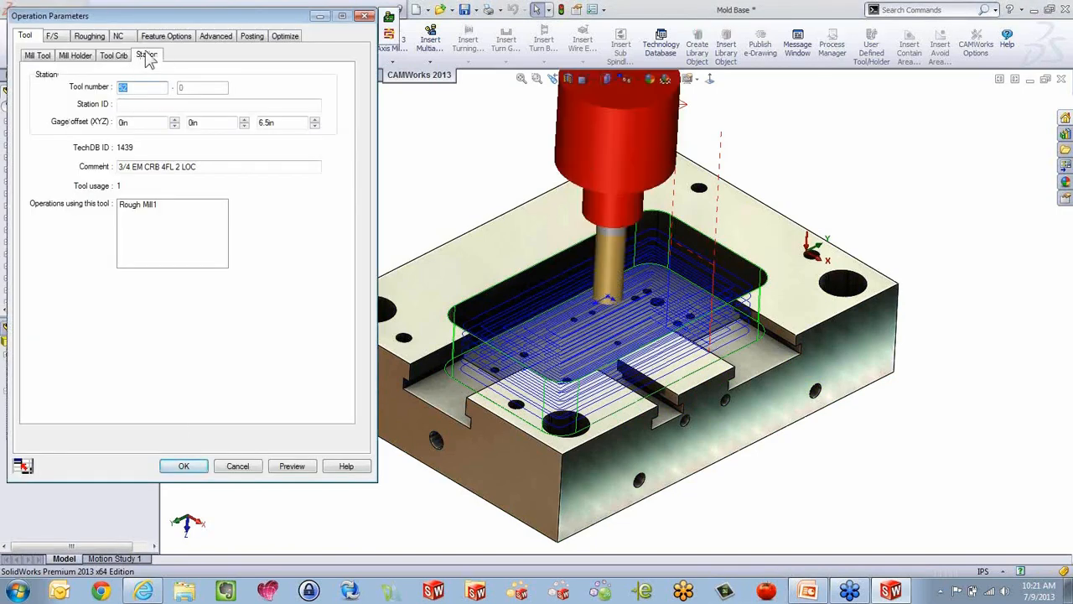
left_click_drag(142, 21, 201, 42)
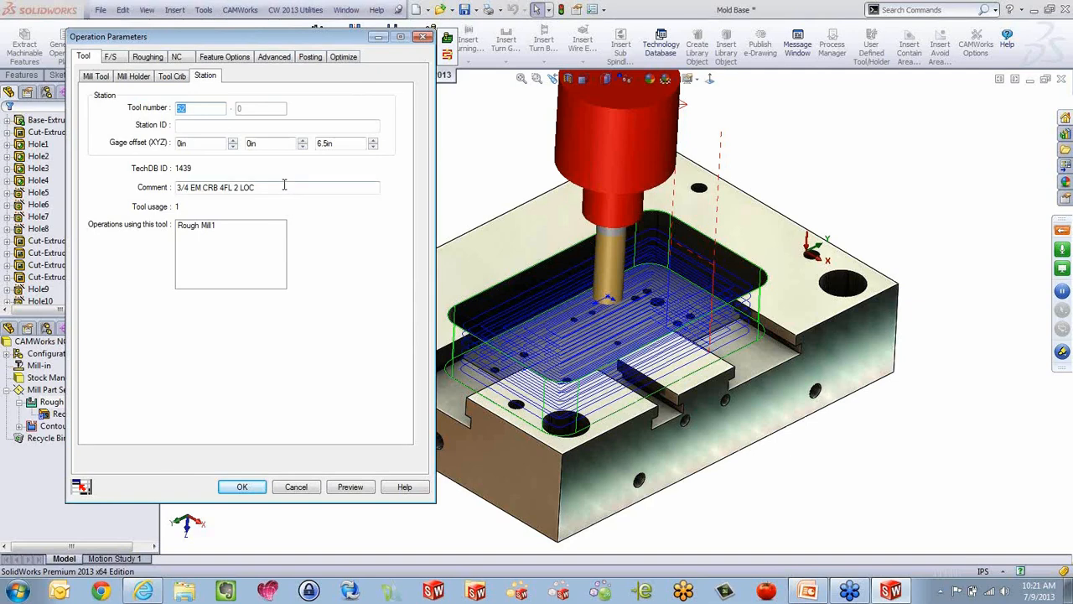
left_click_drag(268, 188, 99, 188)
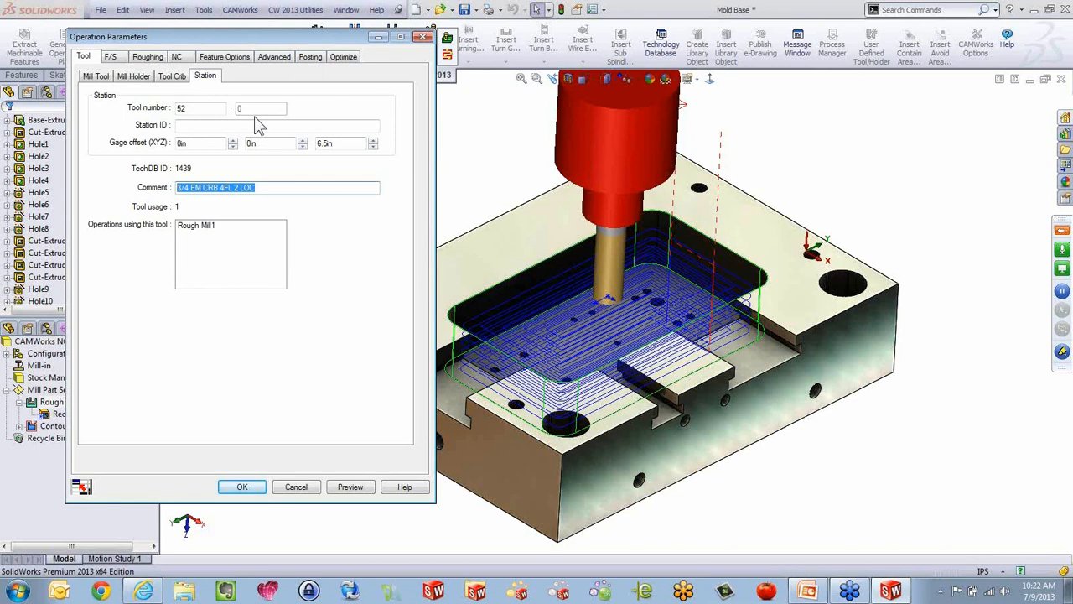
left_click(296, 487)
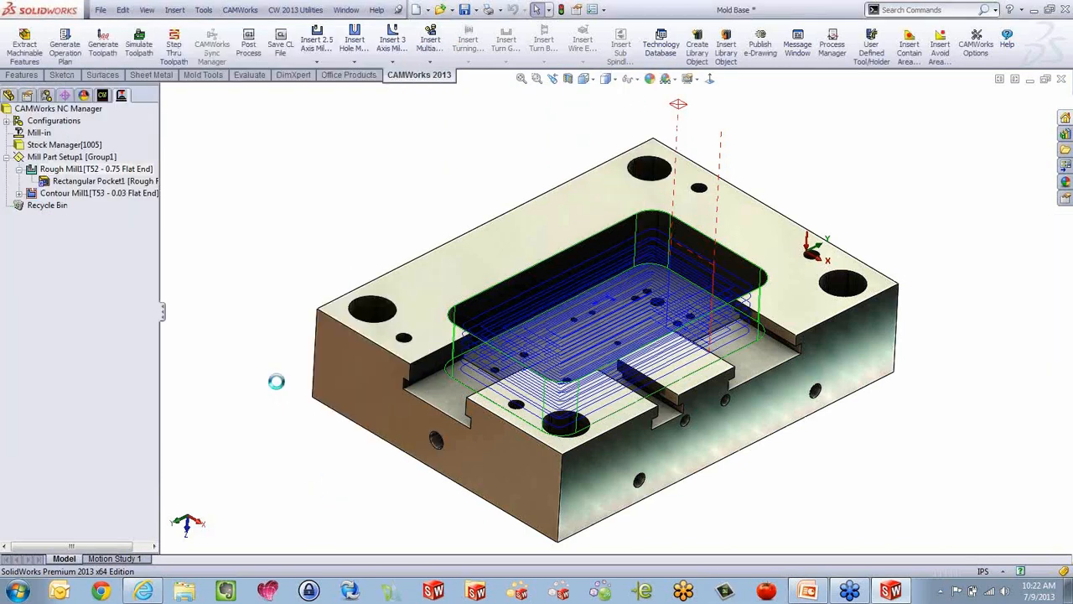
Switch to the Mill_Turn Example 1 part and review the tool station data and tool usage of the Turn Rough2 operation.
key("ctrl+Tab")
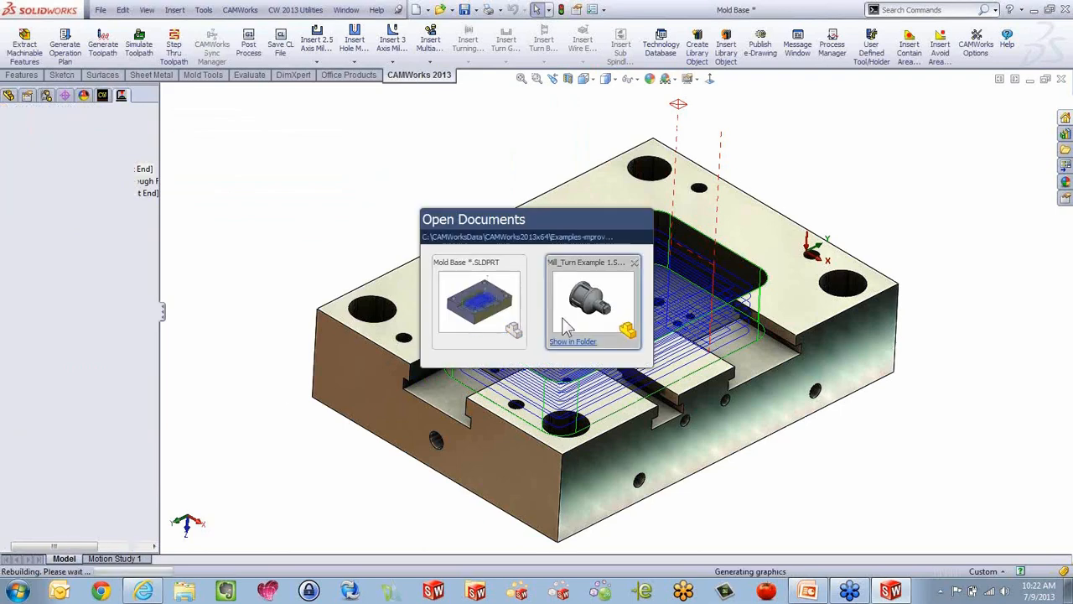
left_click(562, 317)
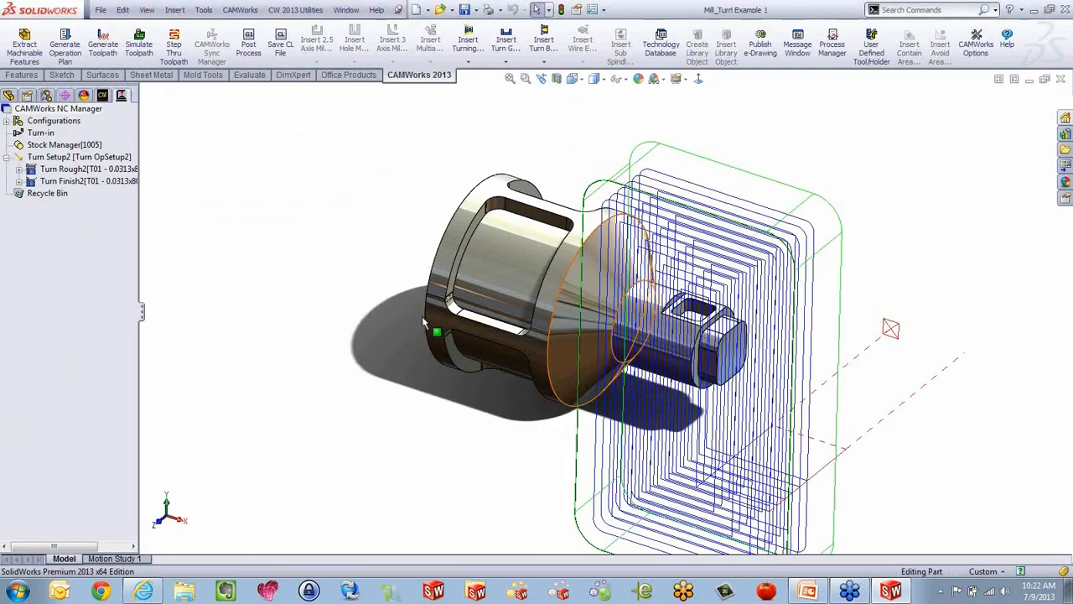
left_click(58, 175)
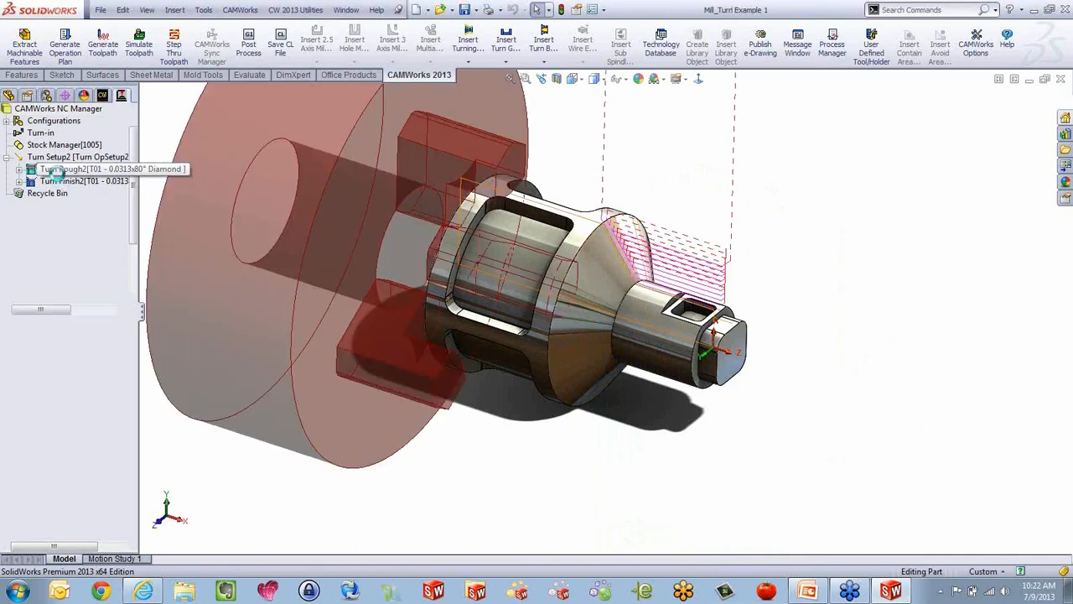
double_click(58, 174)
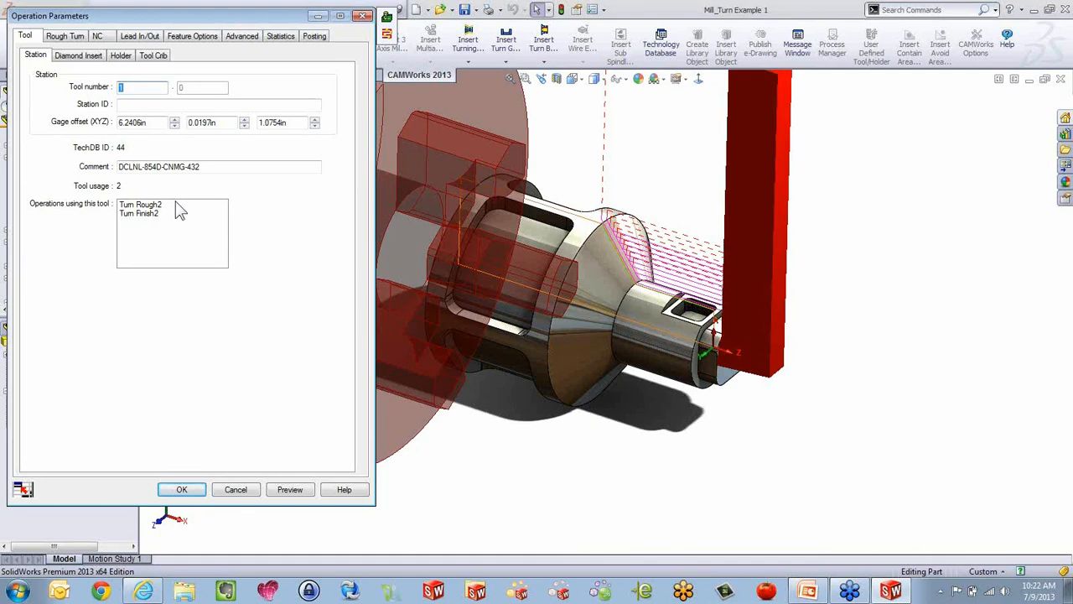
left_click(242, 491)
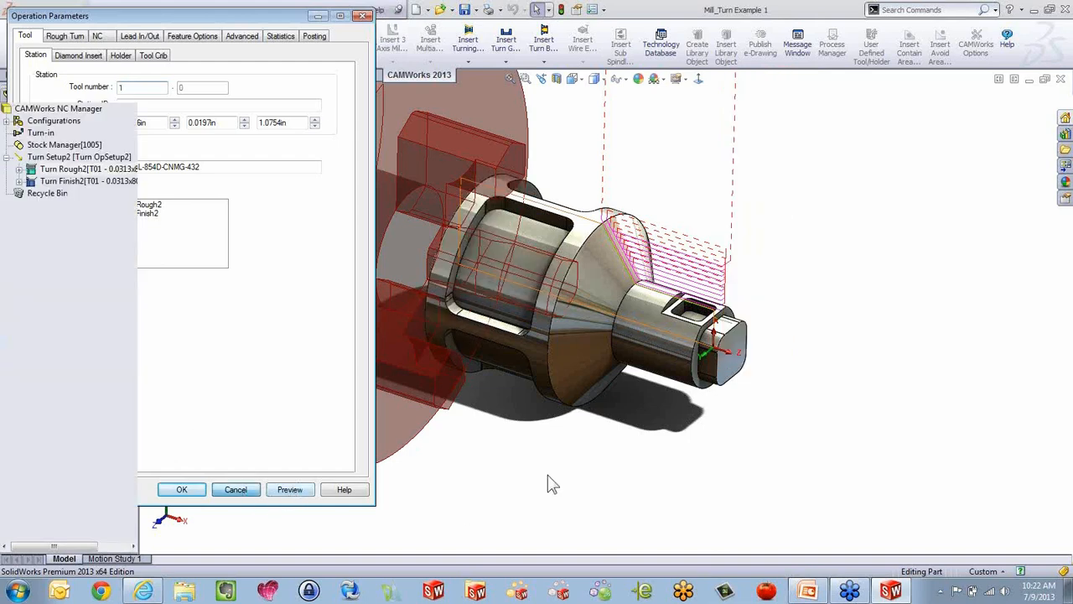
scroll(540, 450, "up", 3)
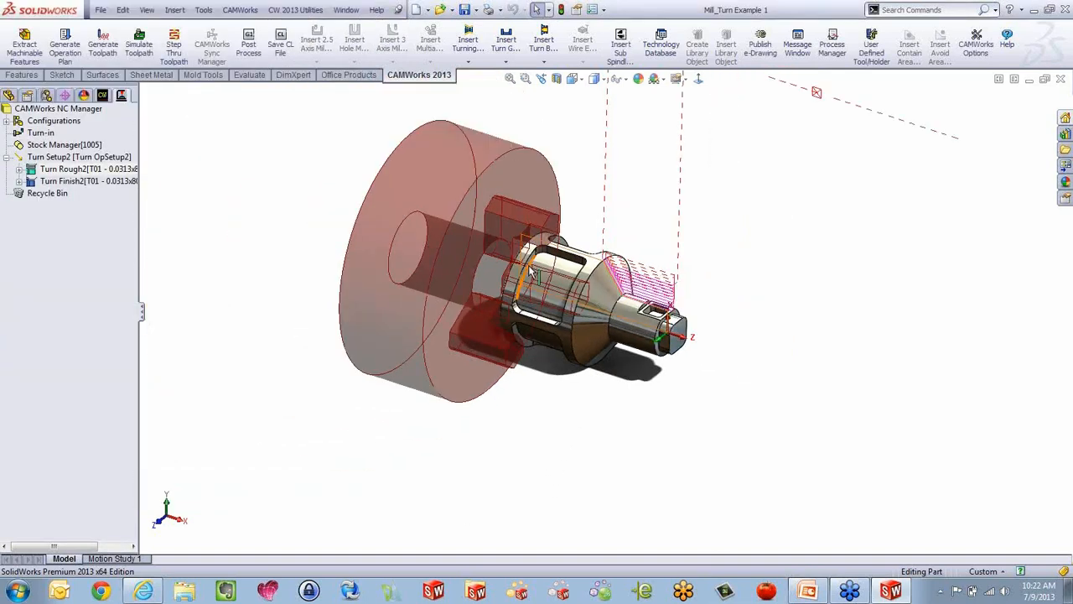
scroll(647, 267, "down", 2)
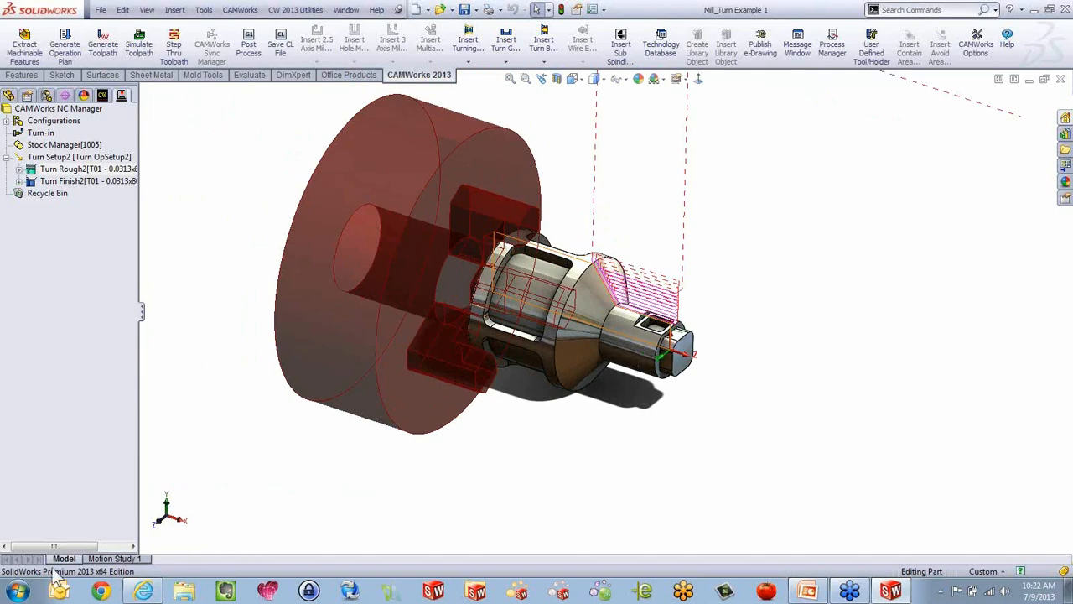
Launch the CAMWorks Copy Settings utility from the CAMWorks2013x64 programs, review its save and restore choices, and close it.
left_click(18, 591)
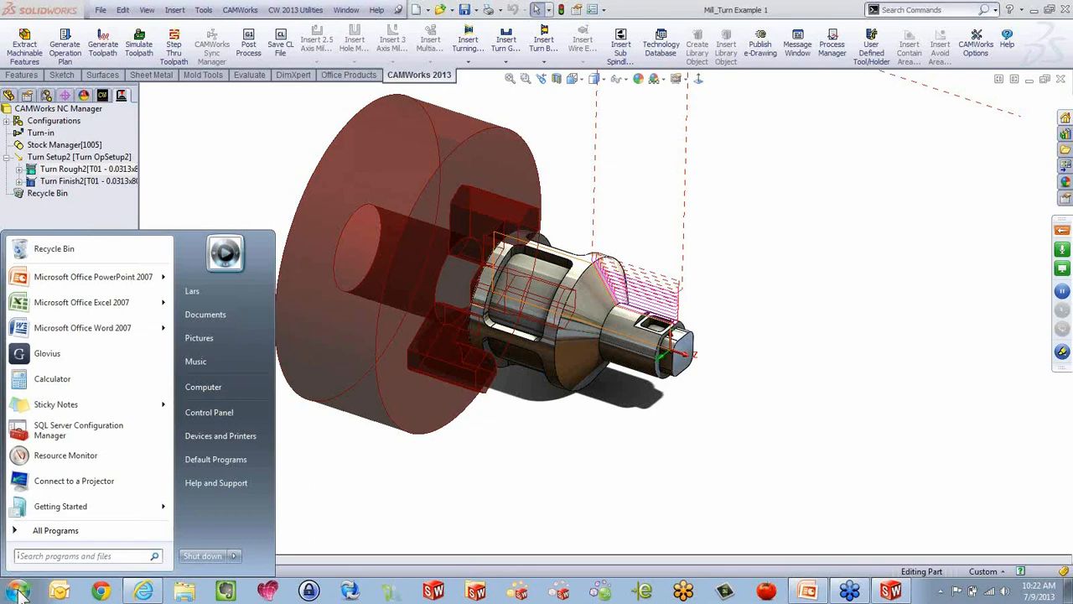
left_click(38, 543)
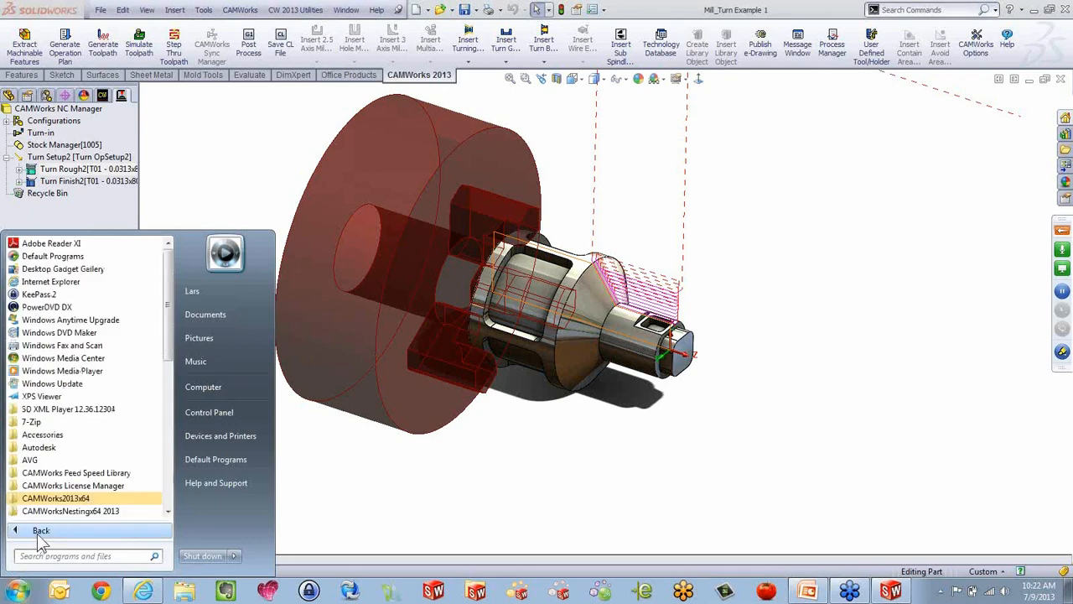
left_click(60, 499)
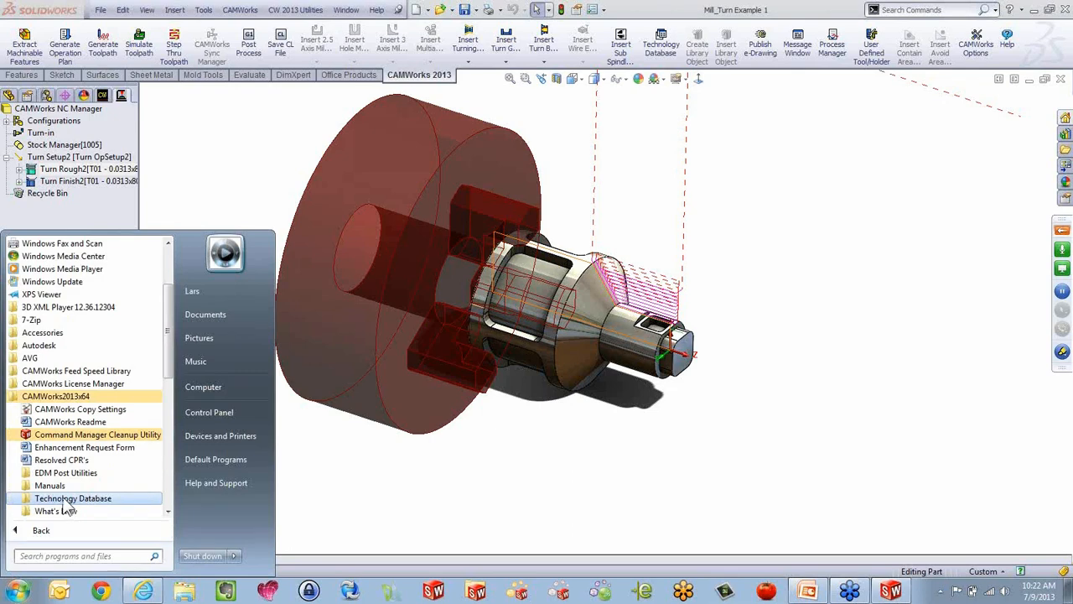
left_click(122, 410)
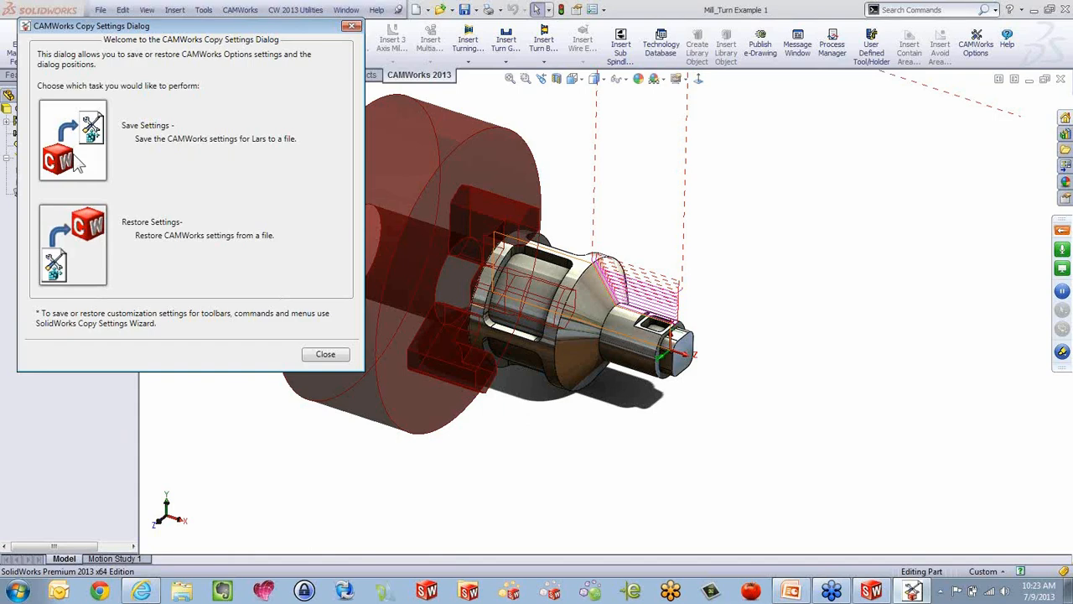
left_click(325, 355)
Locate the Copy Settings Wizard among the SolidWorks 2013 tools without launching it.
left_click(16, 592)
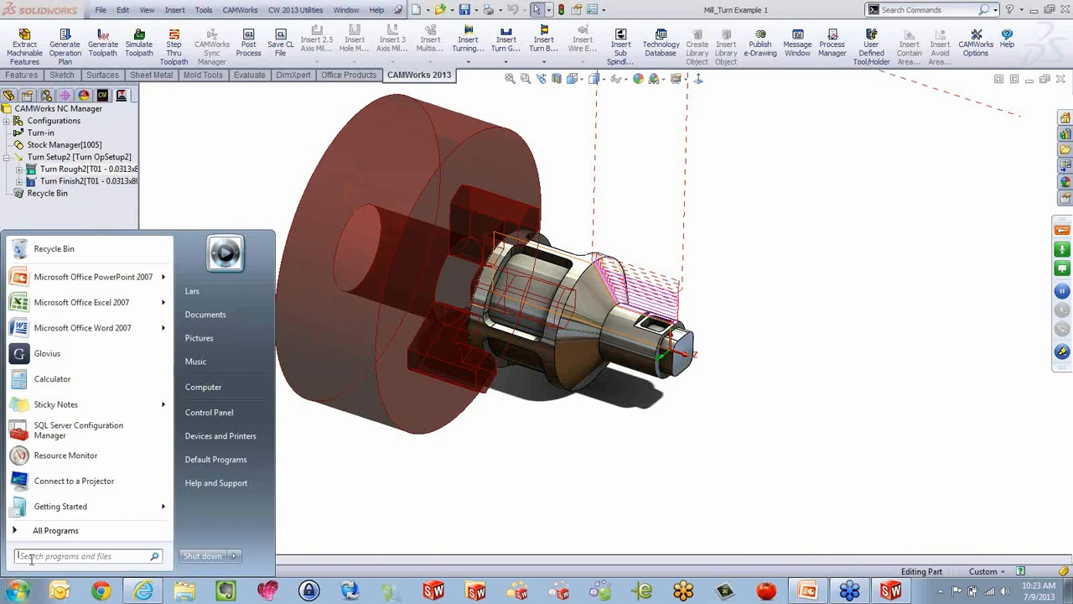
left_click(40, 531)
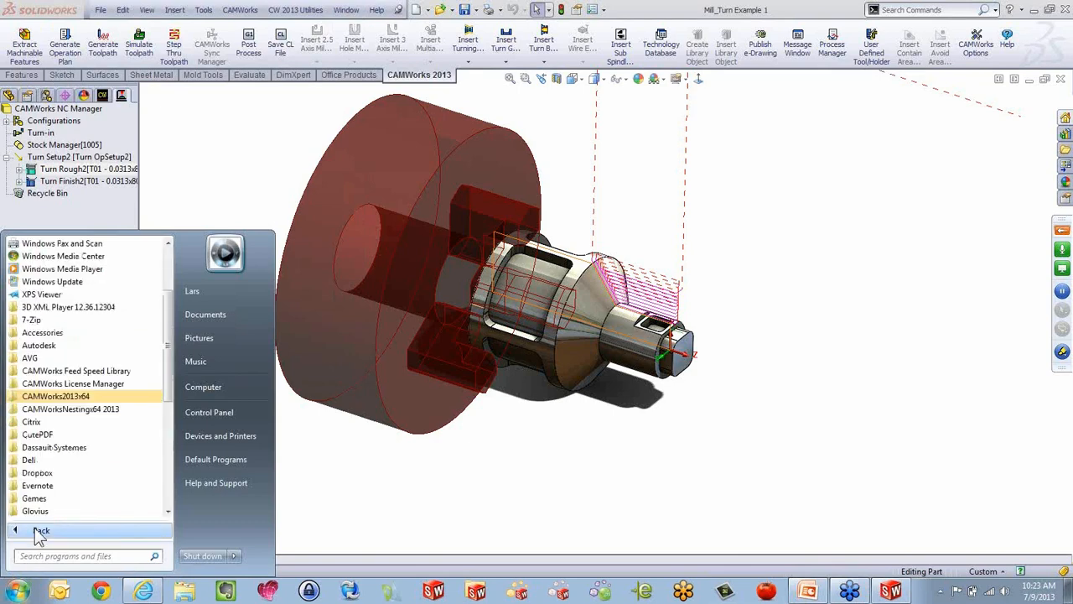
left_click(73, 396)
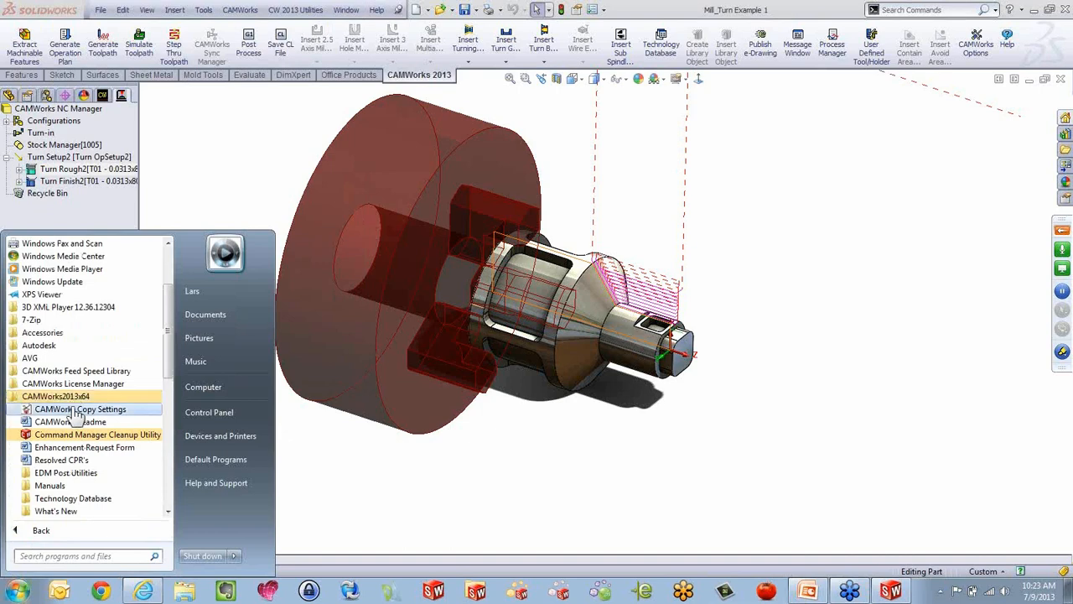
left_click_drag(170, 335, 170, 459)
left_click(74, 447)
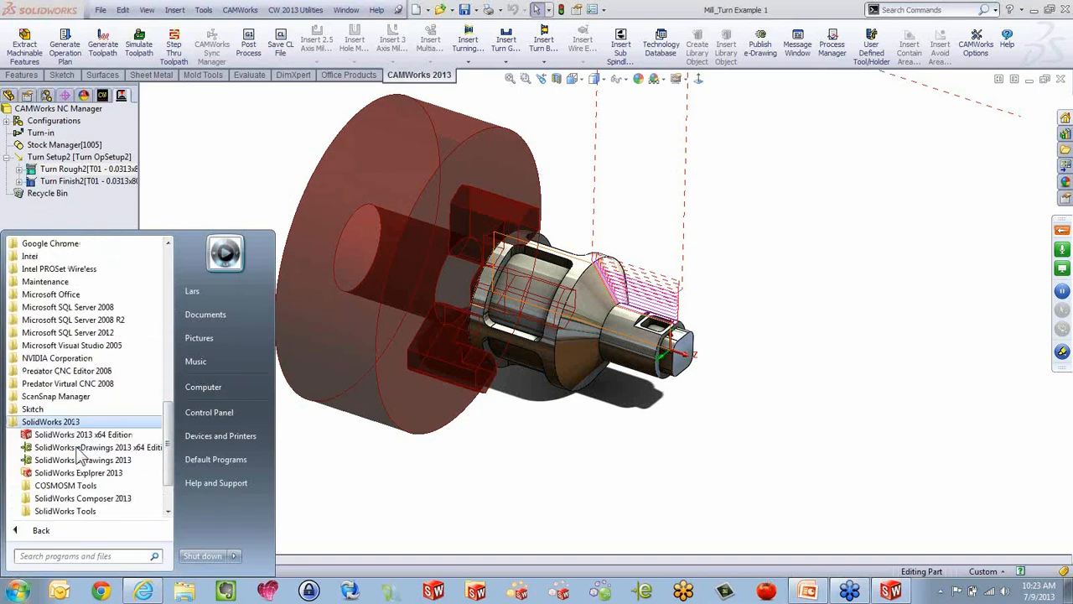
left_click(72, 511)
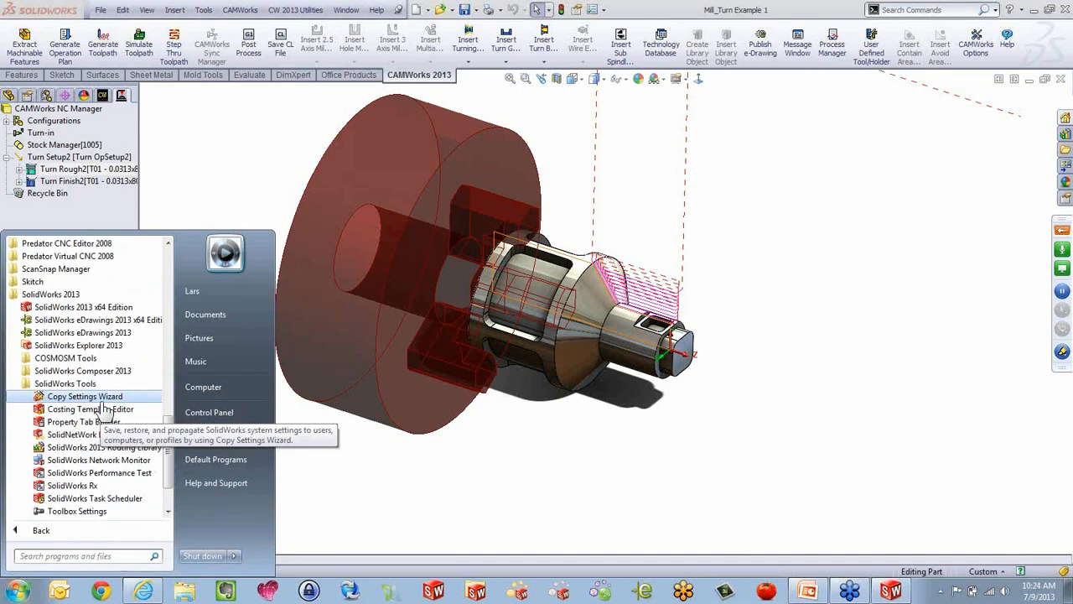
left_click(803, 161)
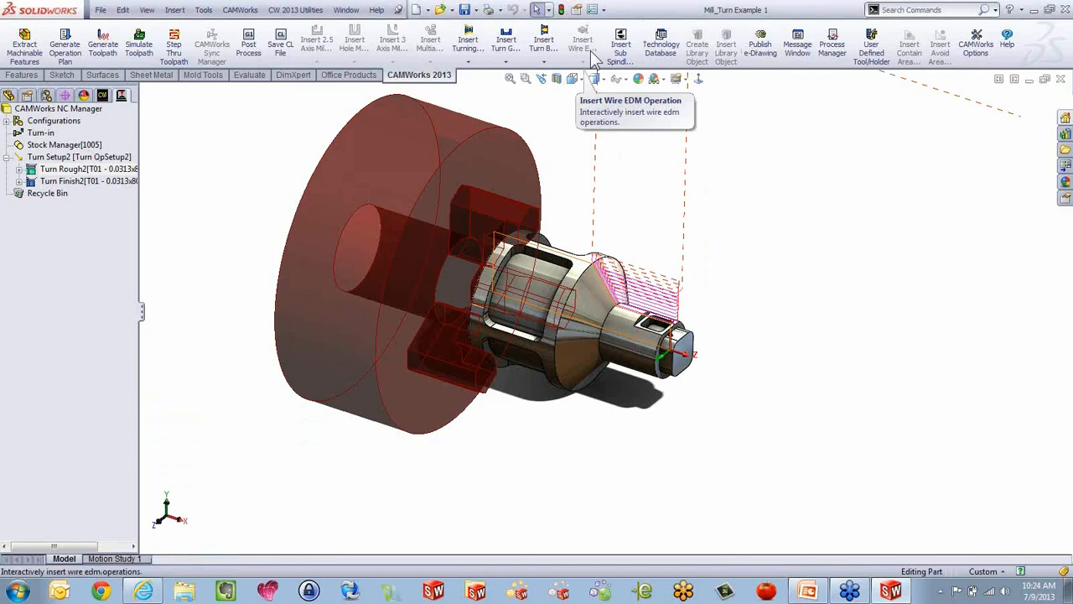
key("alt+Tab")
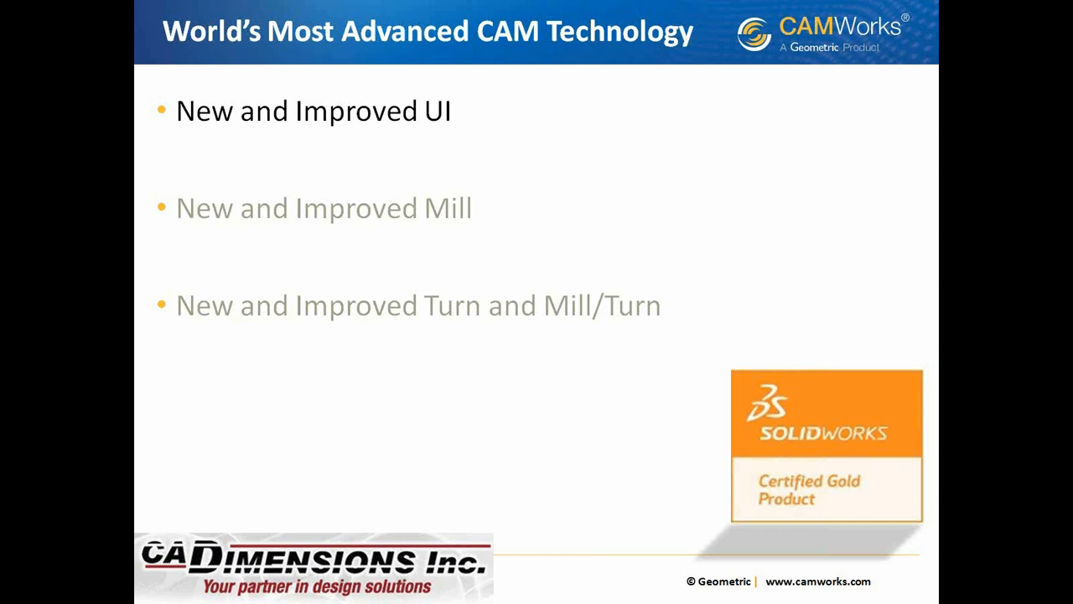
left_click(507, 414)
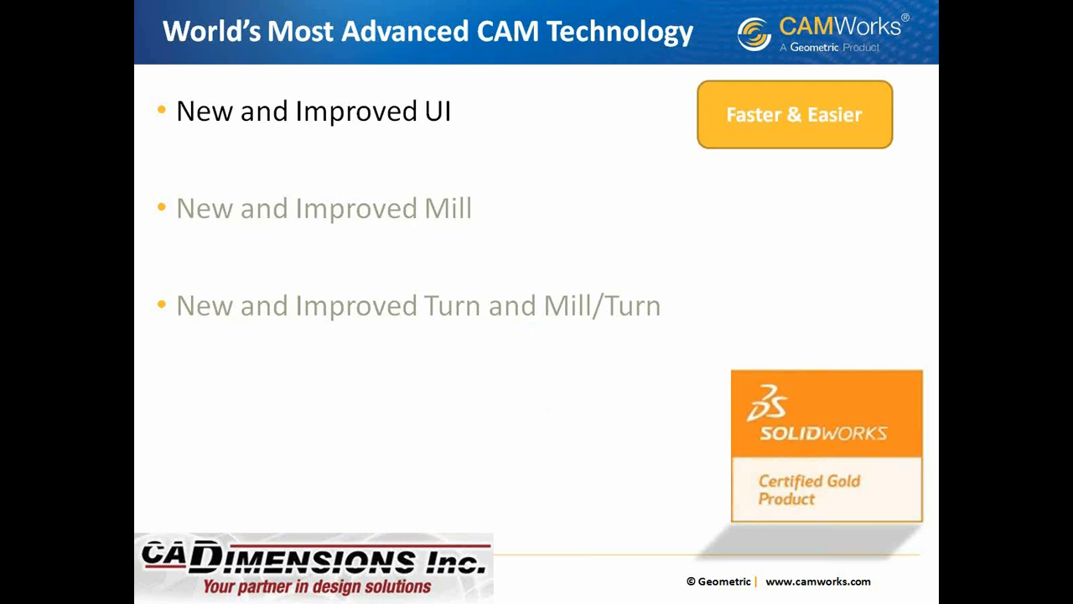
key("Right")
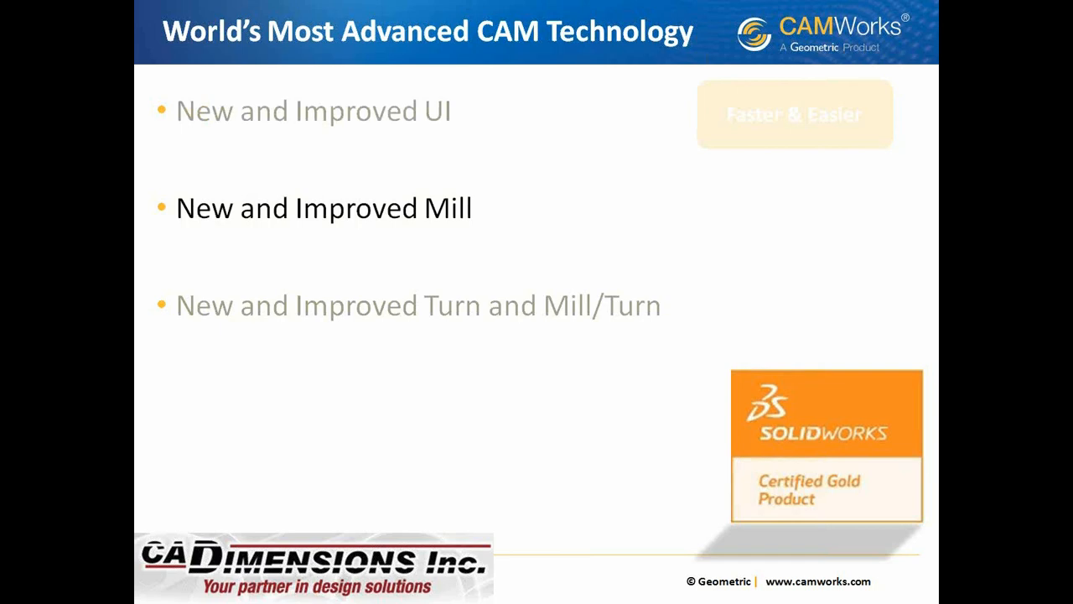
Return to SolidWorks, switch to the Mold Base part and start a sketch on its upper face.
key("alt+Tab")
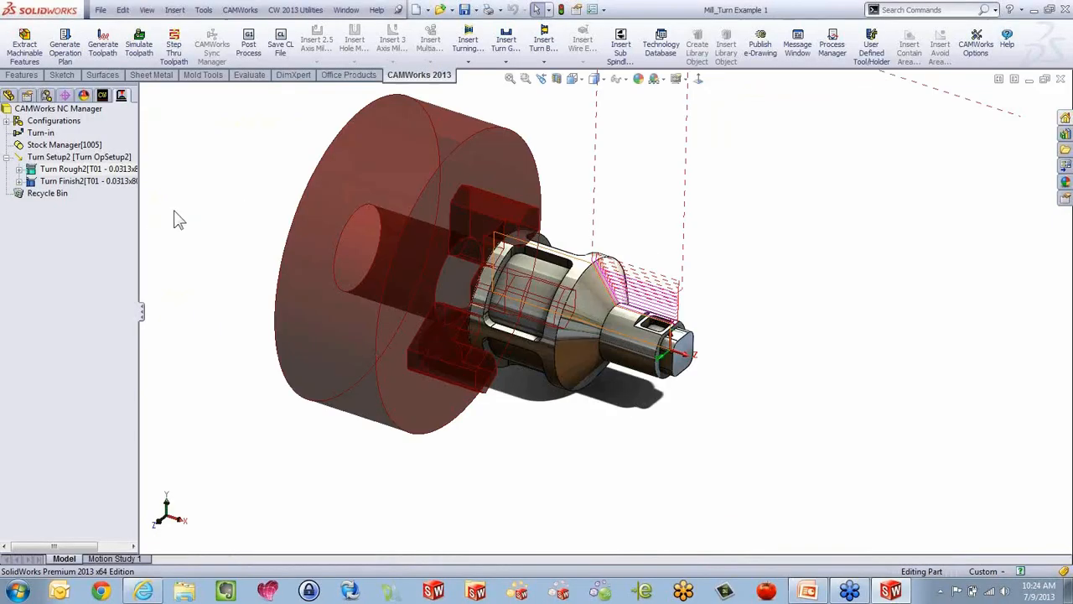
key("ctrl+Tab")
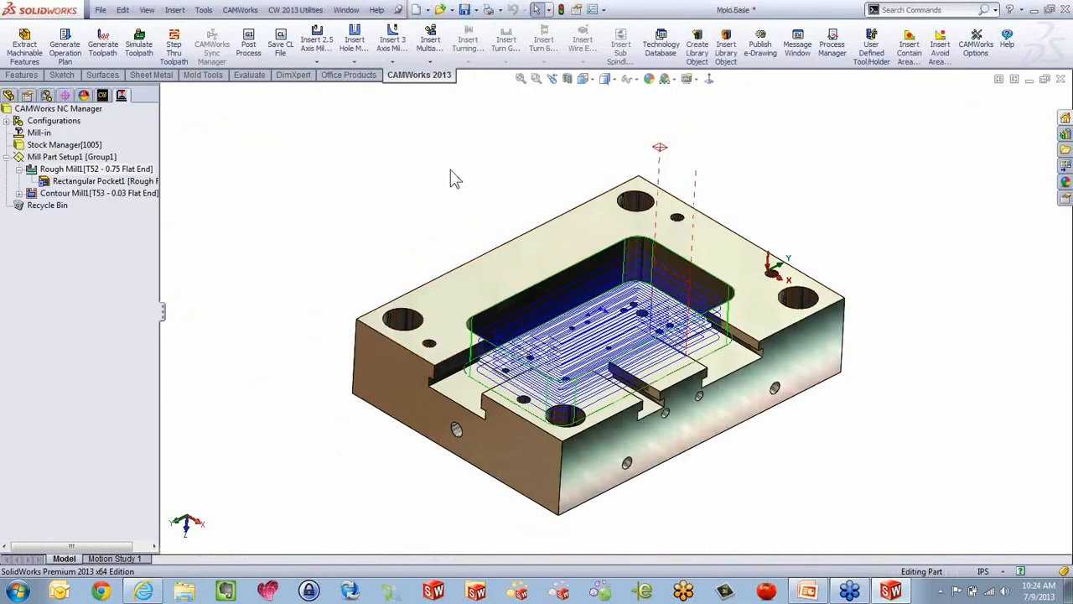
left_click(507, 274)
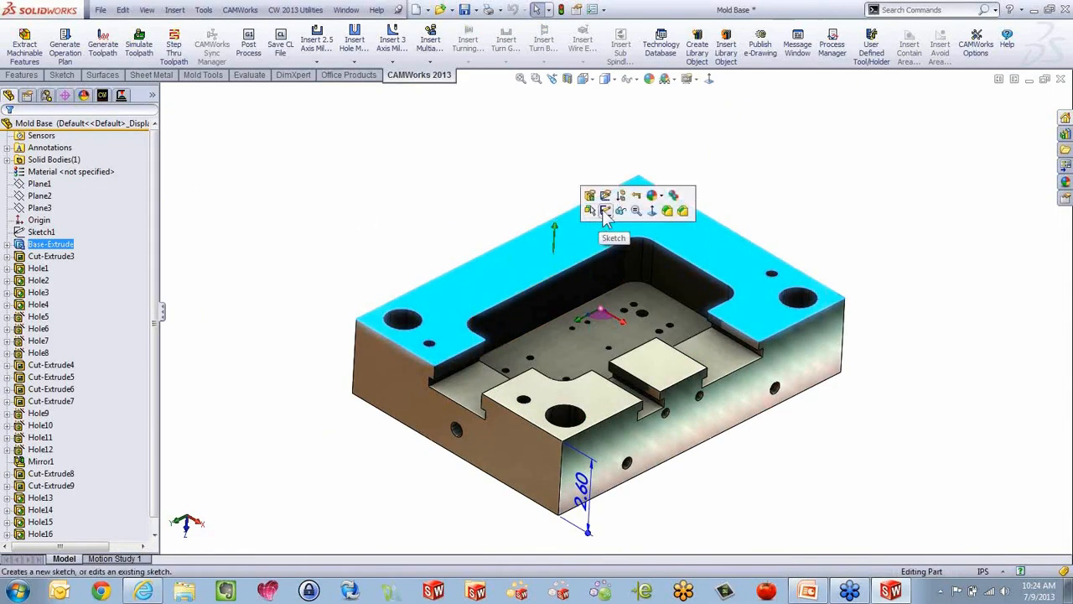
left_click(602, 209)
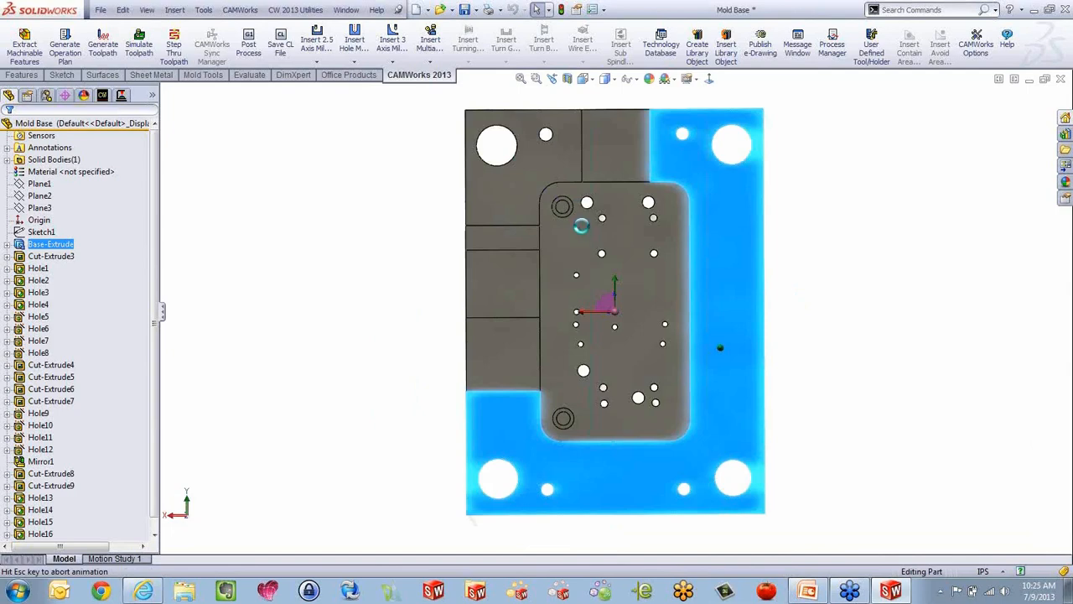
Sketch a 0.30 in by 3.00 in rectangle on the rim beside the central pocket and exit the sketch.
key("s")
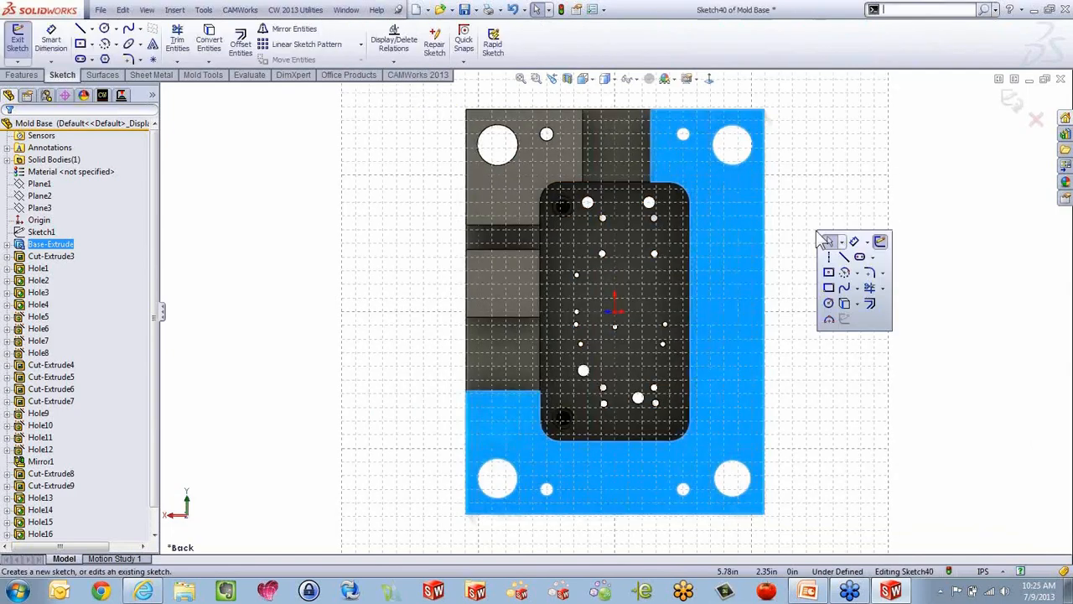
left_click(828, 272)
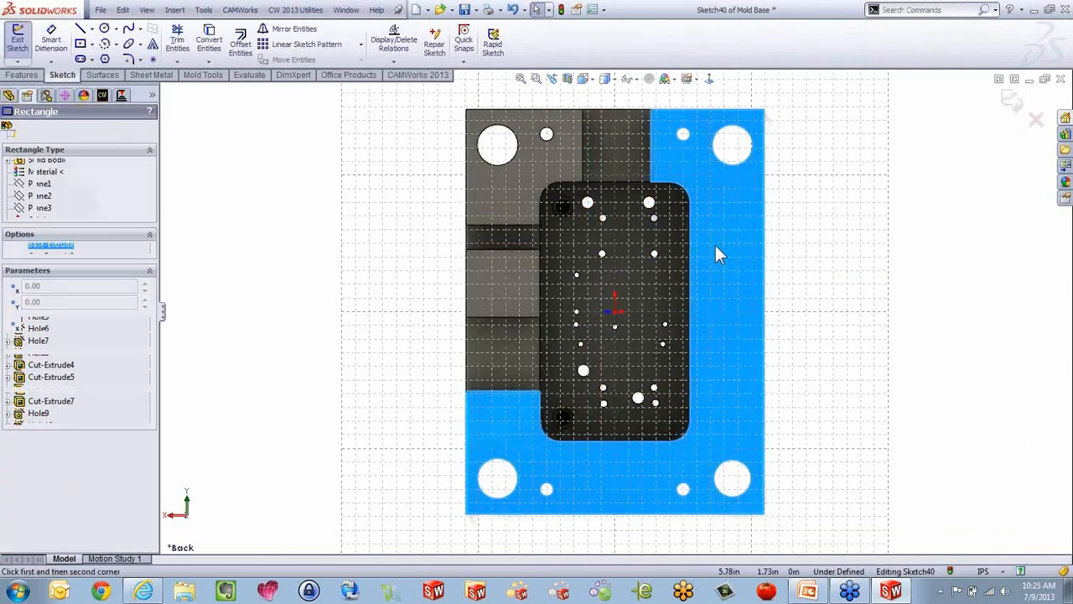
left_click(717, 248)
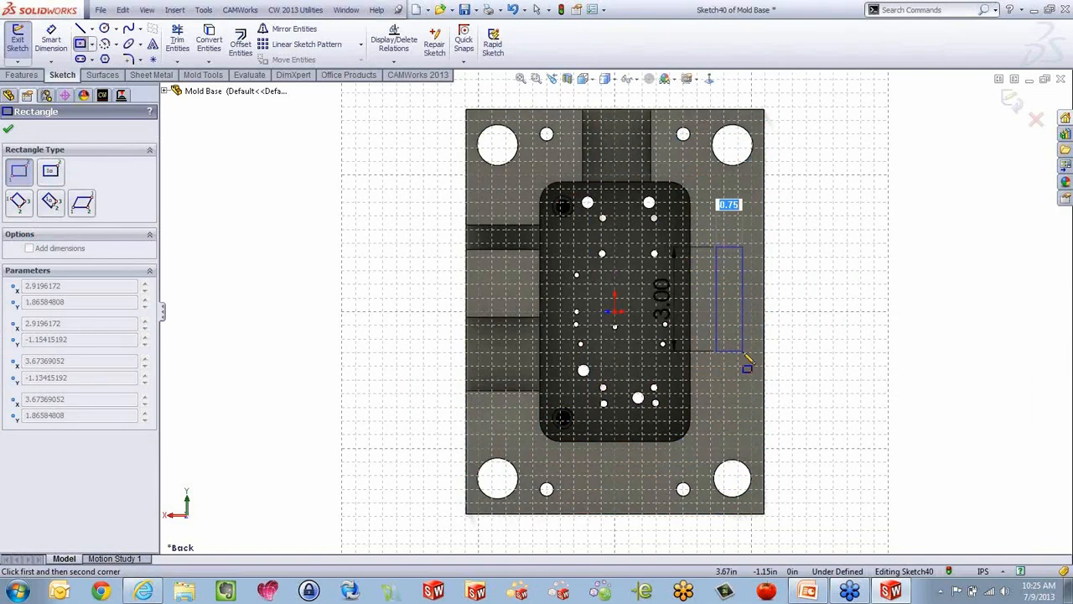
type(".3")
key("Return")
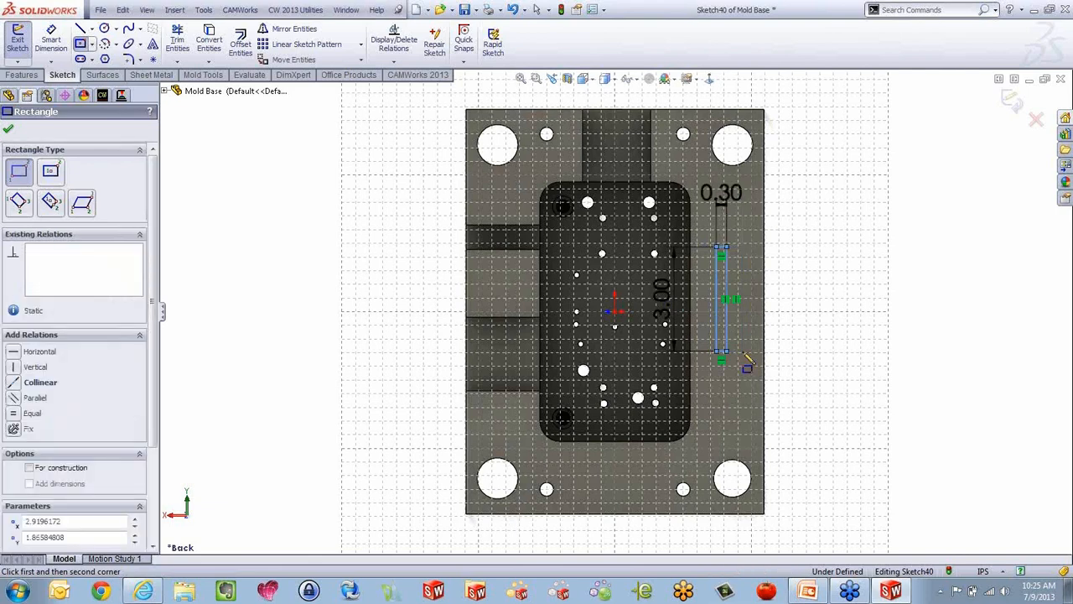
key("s")
left_click(809, 364)
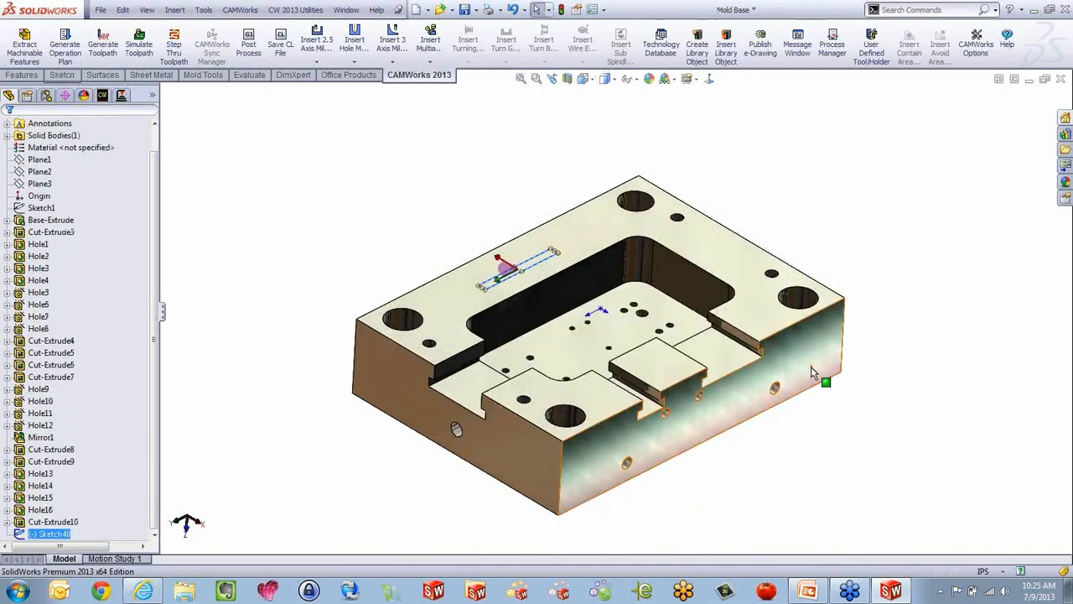
Cut-extrude the narrow rectangle as a blind slot about 0.77 in deep.
key("s")
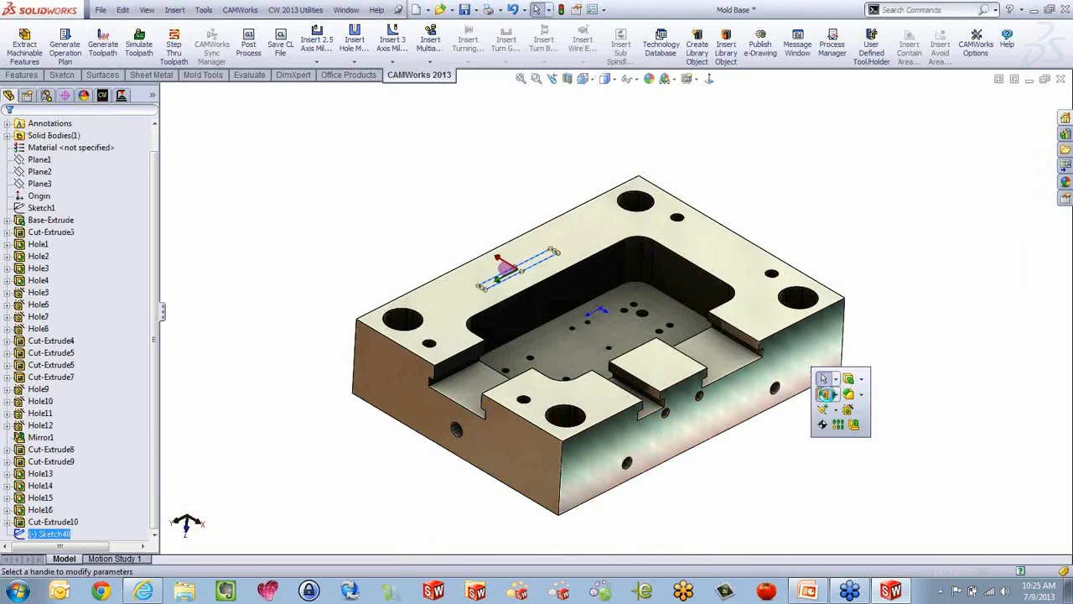
left_click(826, 394)
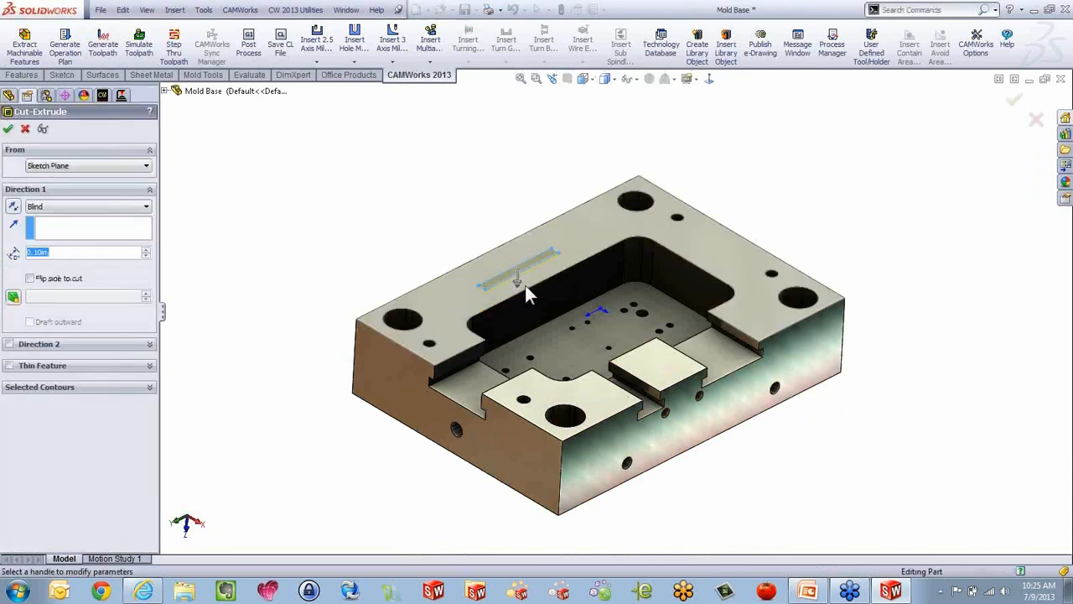
mouse_move(519, 285)
left_mouse_down()
mouse_move(521, 302)
mouse_move(517, 292)
left_mouse_up()
right_click(516, 292)
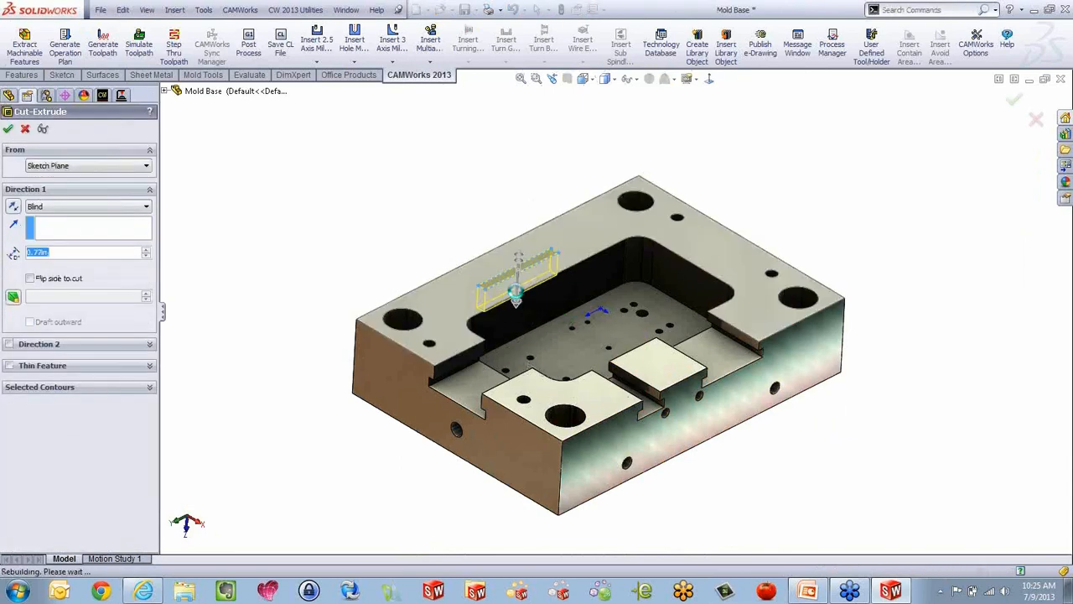
right_click(427, 192)
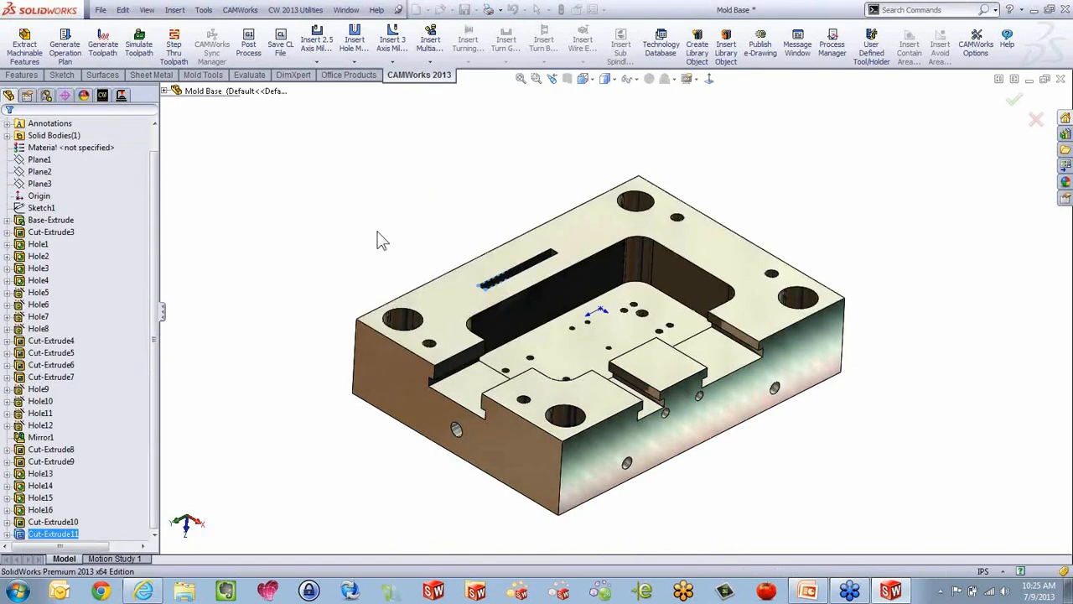
Update the CAMWorks data with a Light rebuild, check the operation tree and return to the feature tree.
scroll(525, 270, "down", 5)
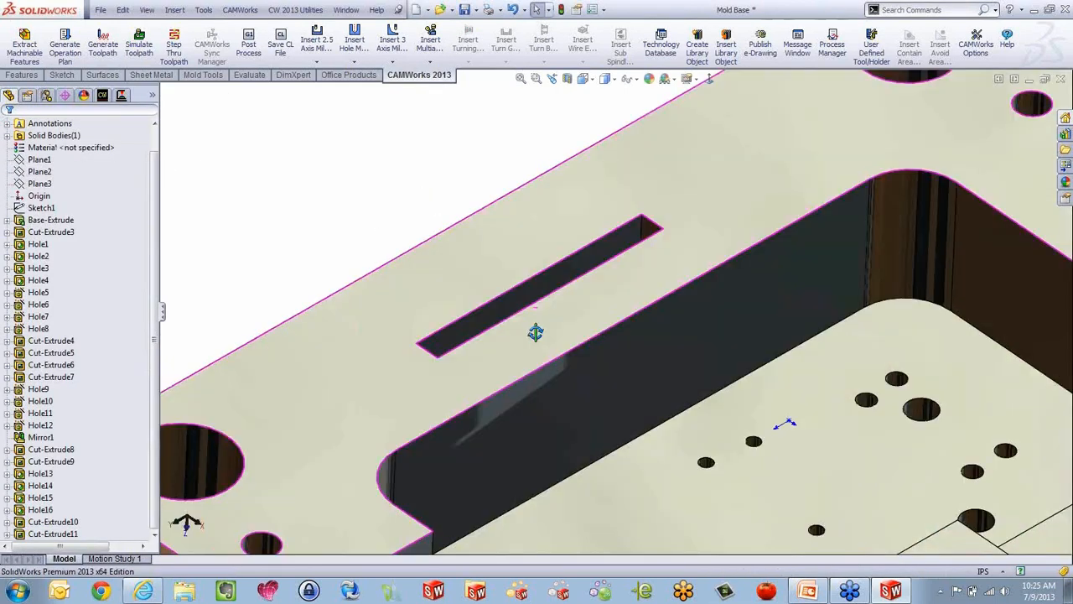
middle_click_drag(536, 333, 542, 386)
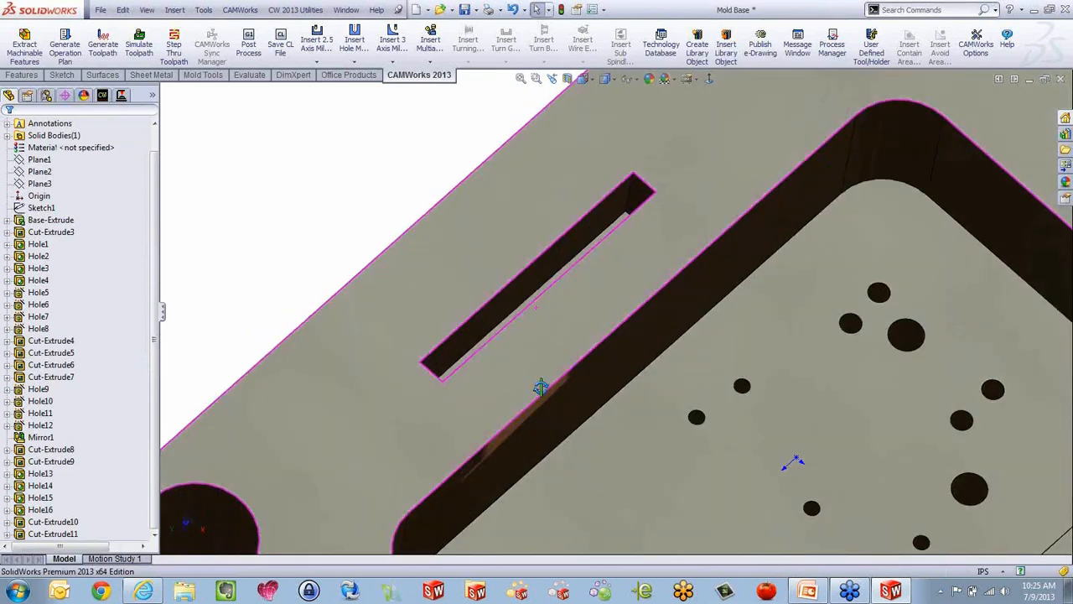
left_click(102, 95)
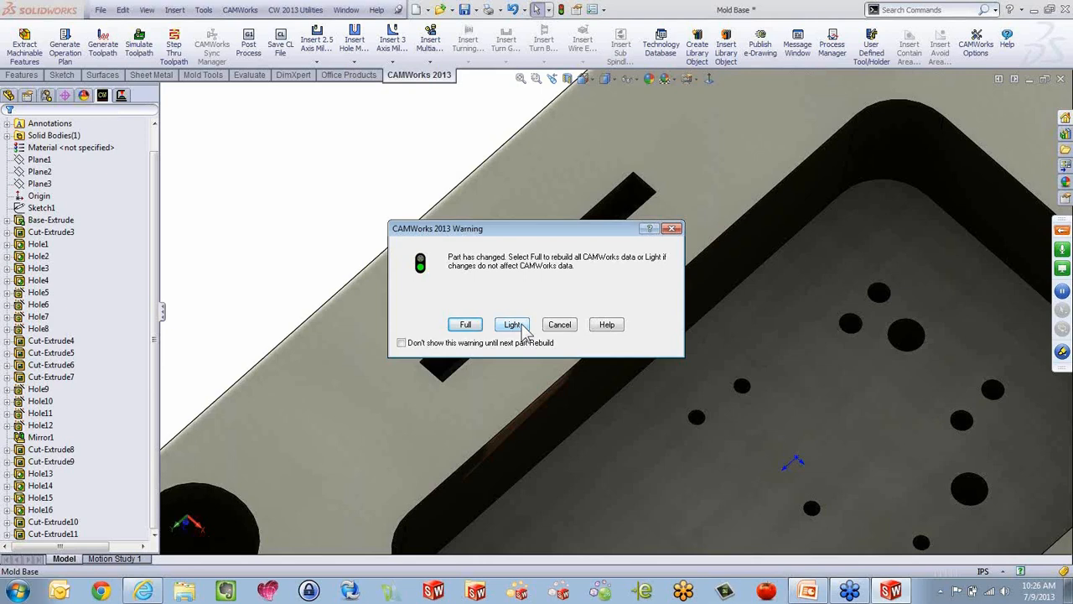
left_click(520, 326)
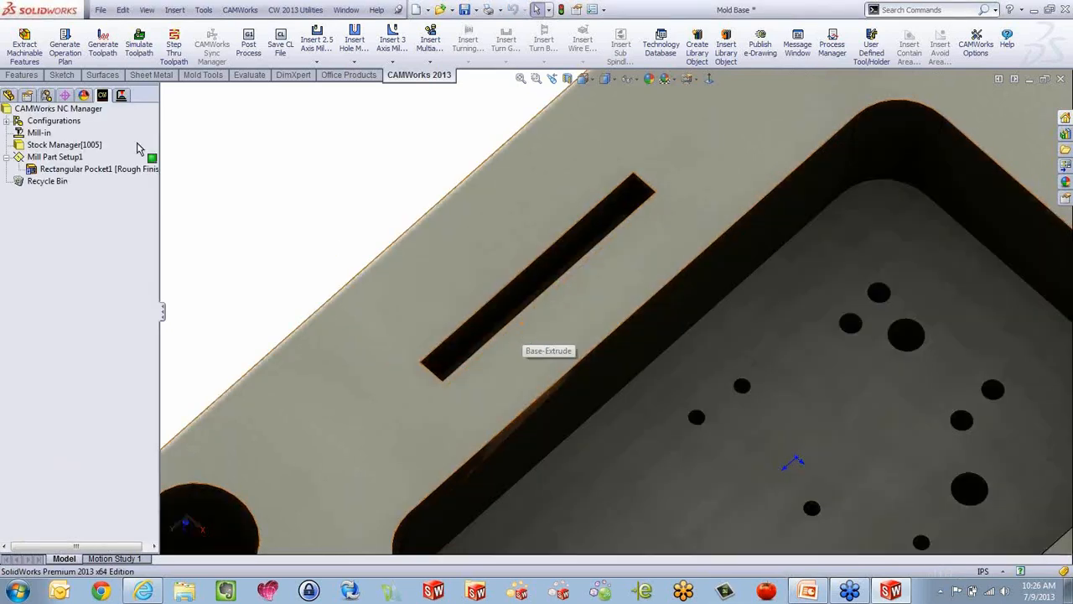
left_click(120, 96)
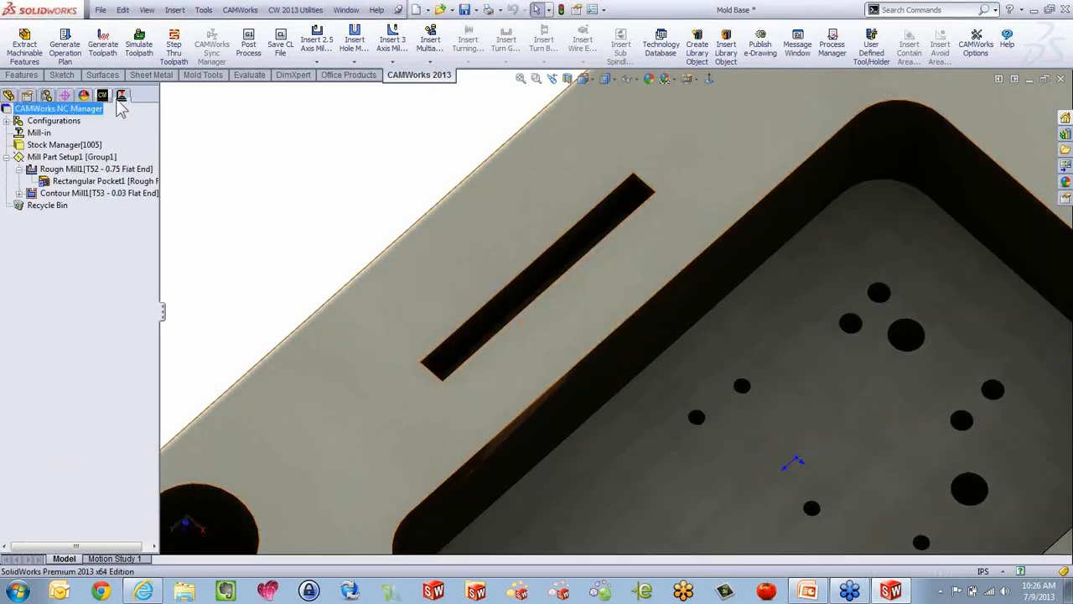
left_click(102, 96)
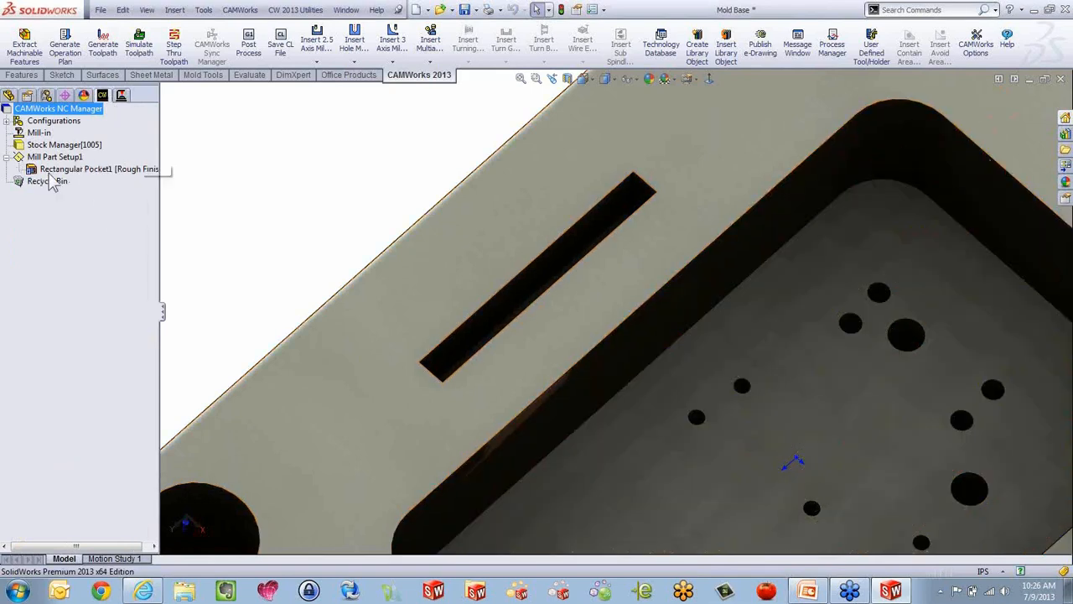
Insert a 2.5 axis pocket feature under Mill Part Setup1, defined by the floor face of the new slot.
scroll(630, 376, "up", 4)
middle_click_drag(626, 380, 594, 353)
scroll(584, 312, "down", 3)
scroll(564, 318, "down", 2)
right_click(30, 159)
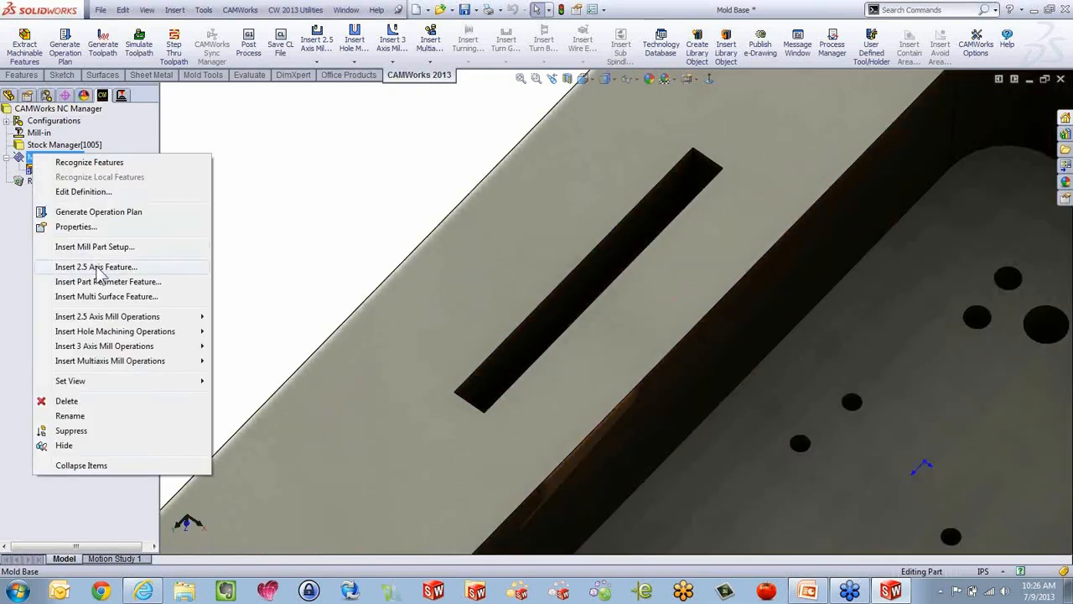
left_click(101, 268)
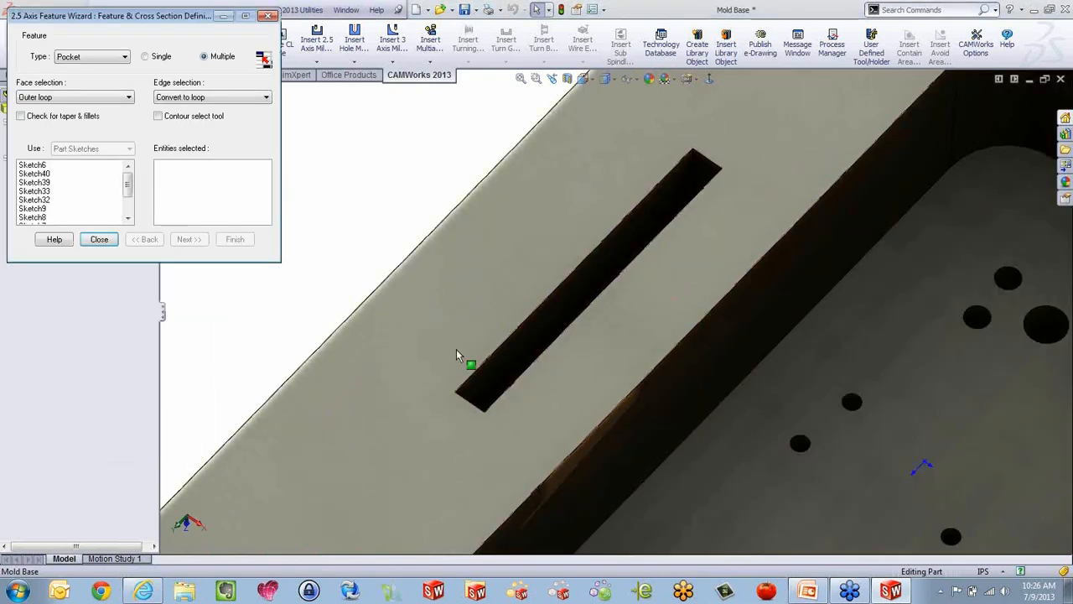
middle_click_drag(486, 353, 498, 405)
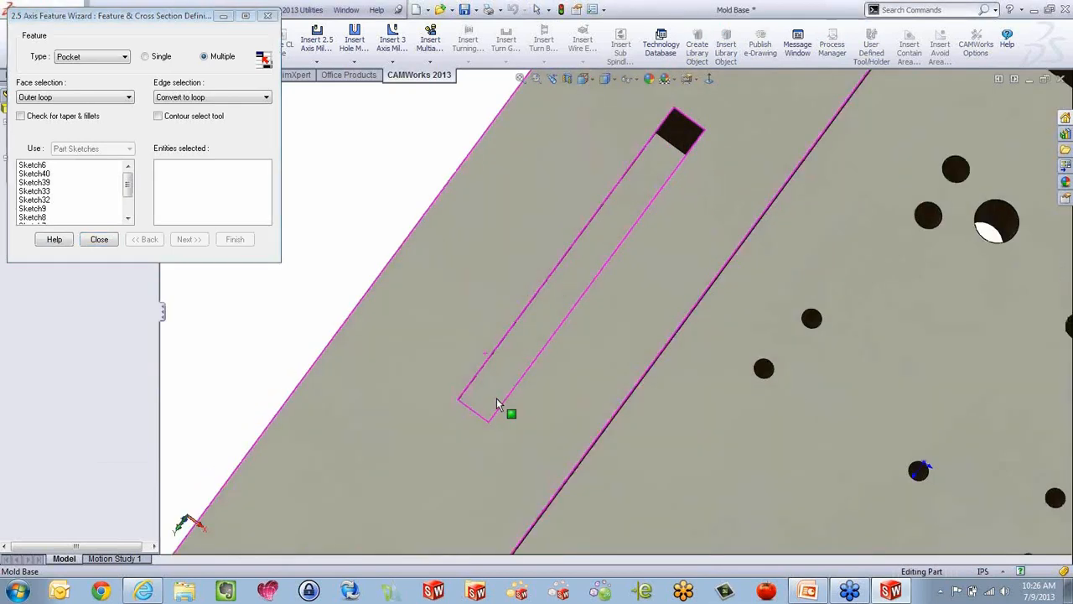
left_click(503, 372)
left_click(189, 239)
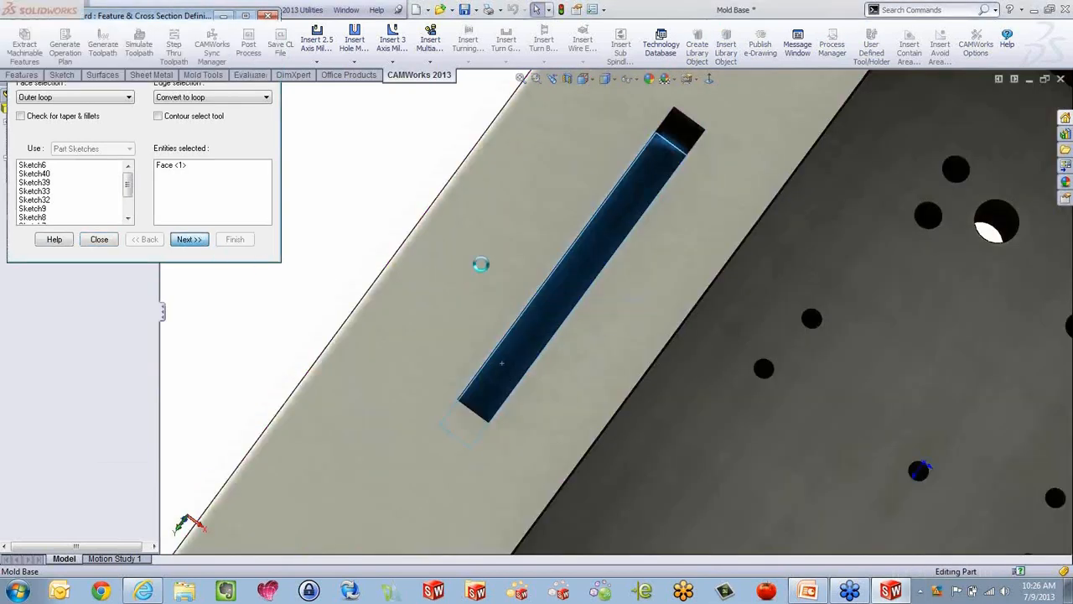
Set the slot pocket's strategy to Fine and finish creating the feature.
middle_click_drag(503, 247, 457, 236)
left_click(155, 127)
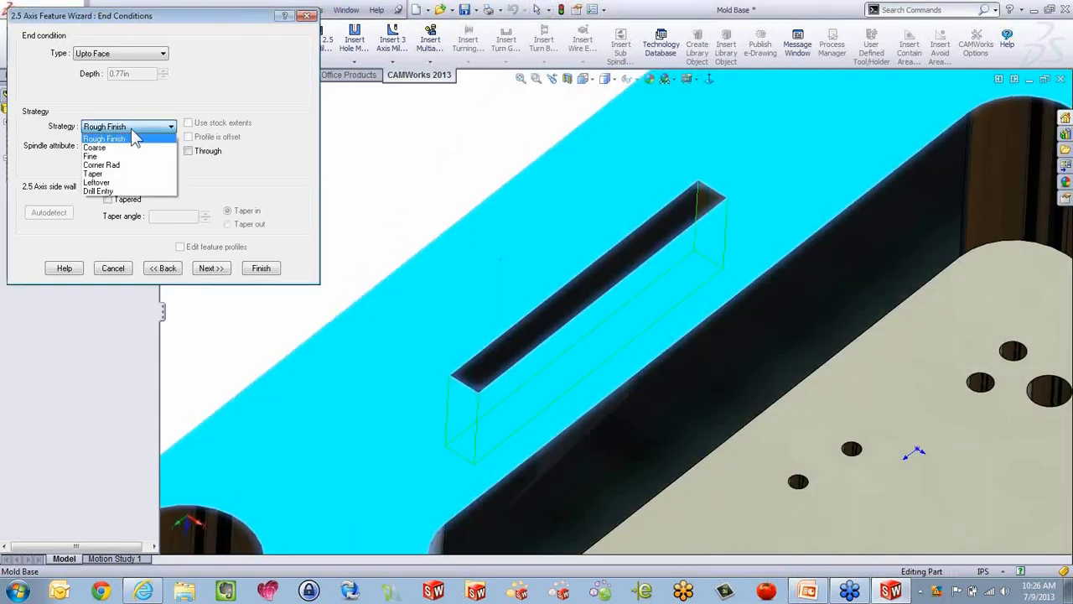
left_click(130, 157)
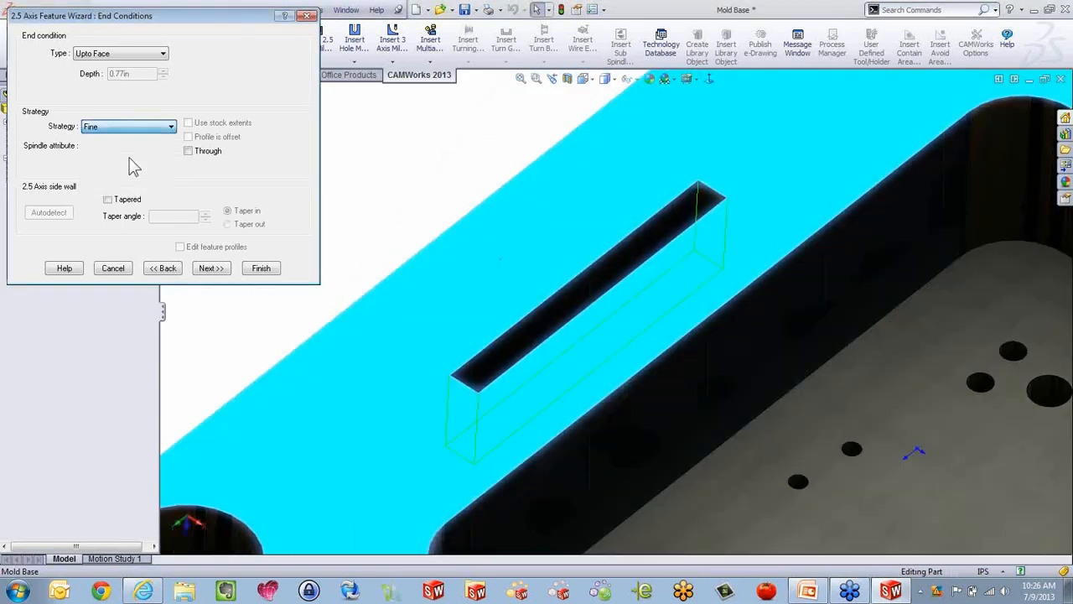
left_click(260, 268)
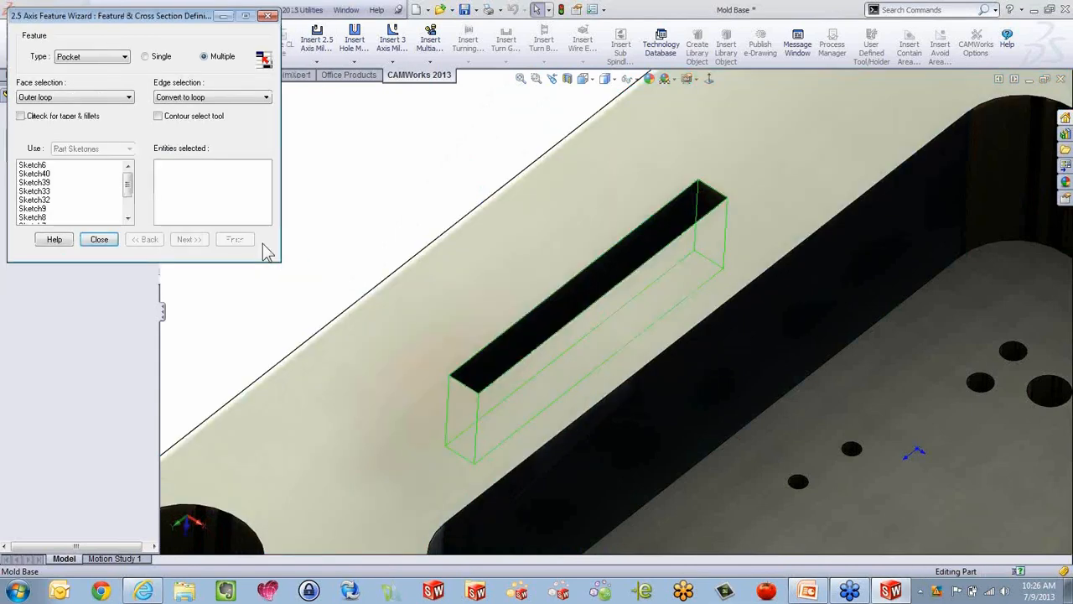
Close the feature wizard and generate the operation plan for the new slot pocket.
left_click(103, 242)
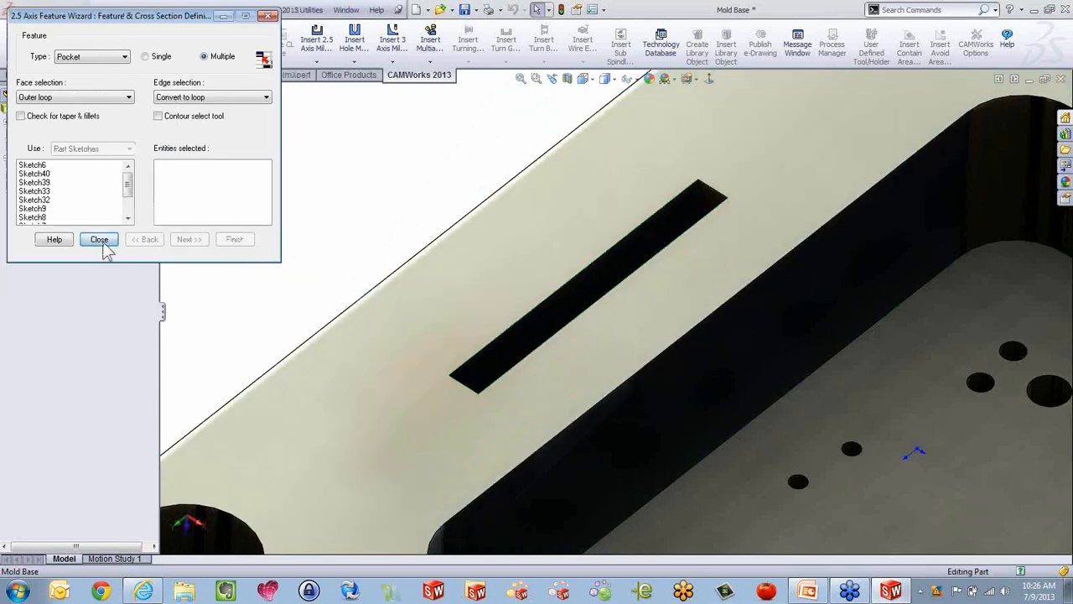
right_click(94, 181)
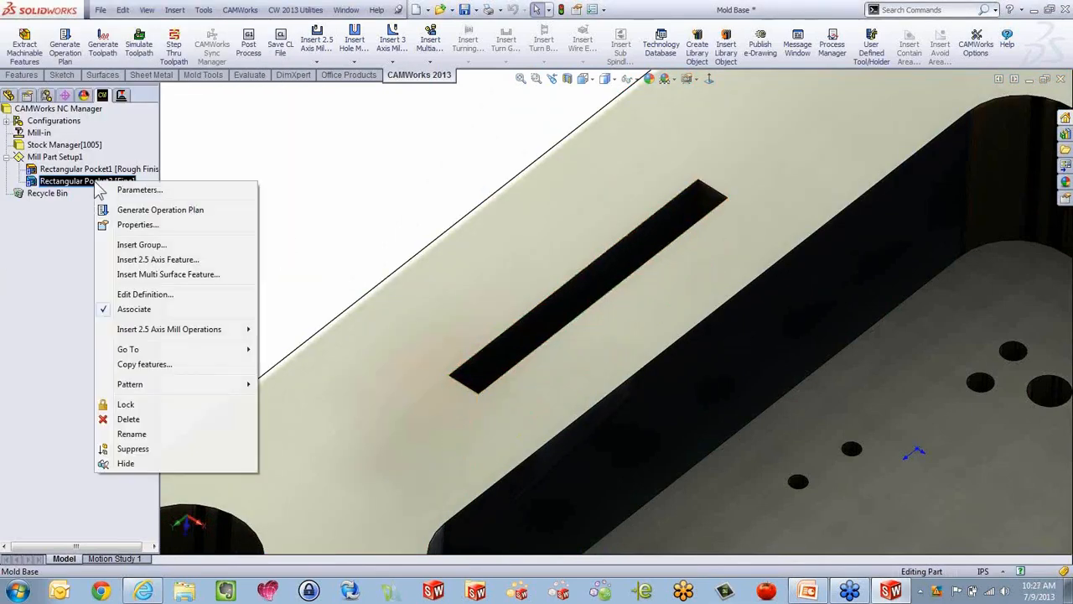
left_click(145, 210)
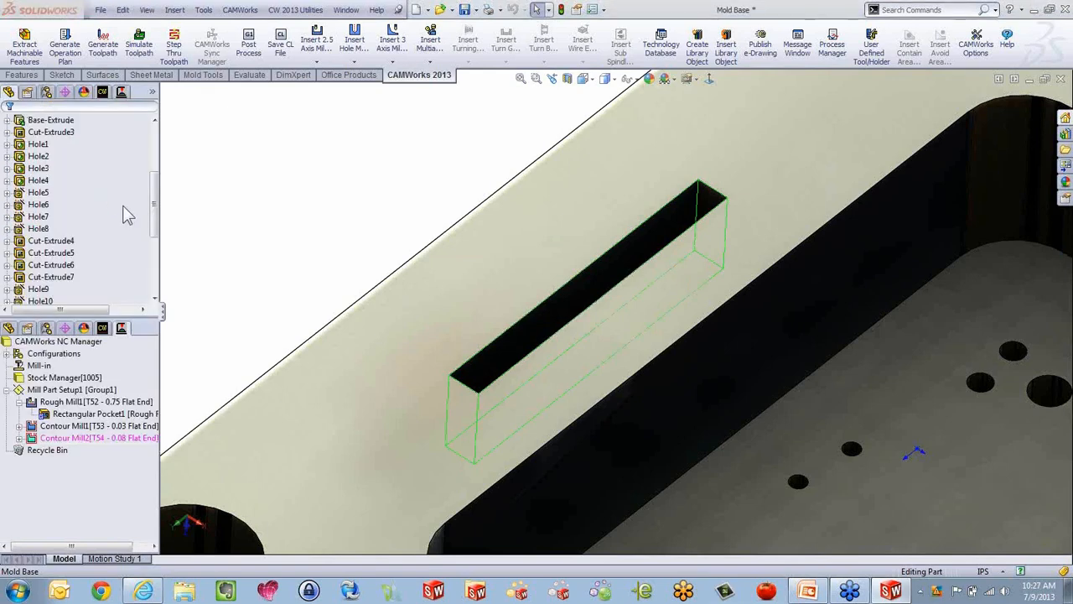
Set the Contour Mill2 flat end tool's cut diameter and shank diameter to 0.25 in.
double_click(98, 438)
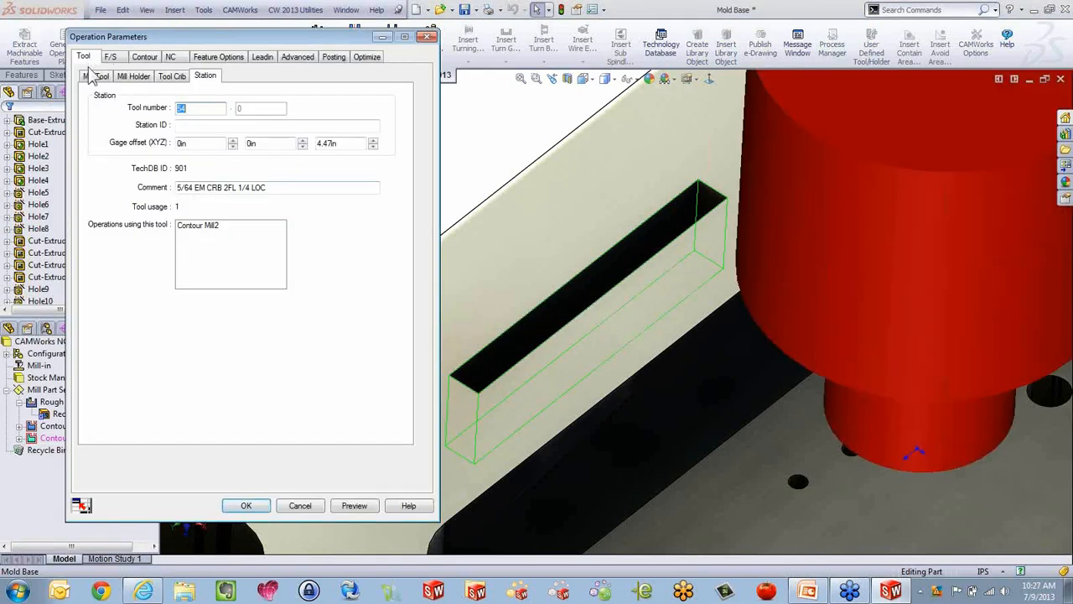
left_click(104, 77)
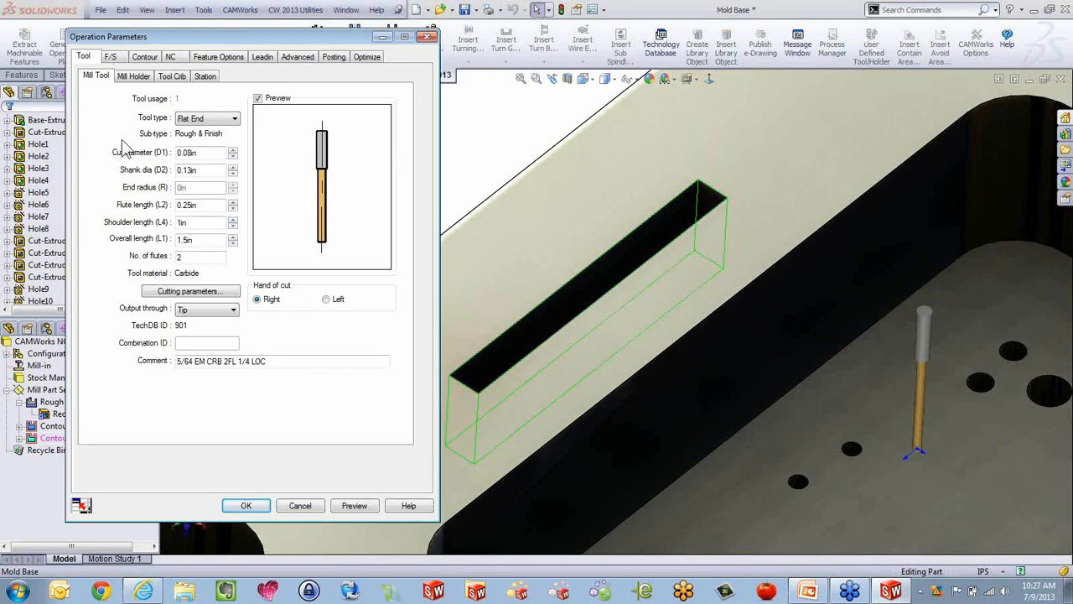
left_click_drag(181, 151, 176, 152)
key("BackSpace")
type(".25")
key("Tab")
key("BackSpace")
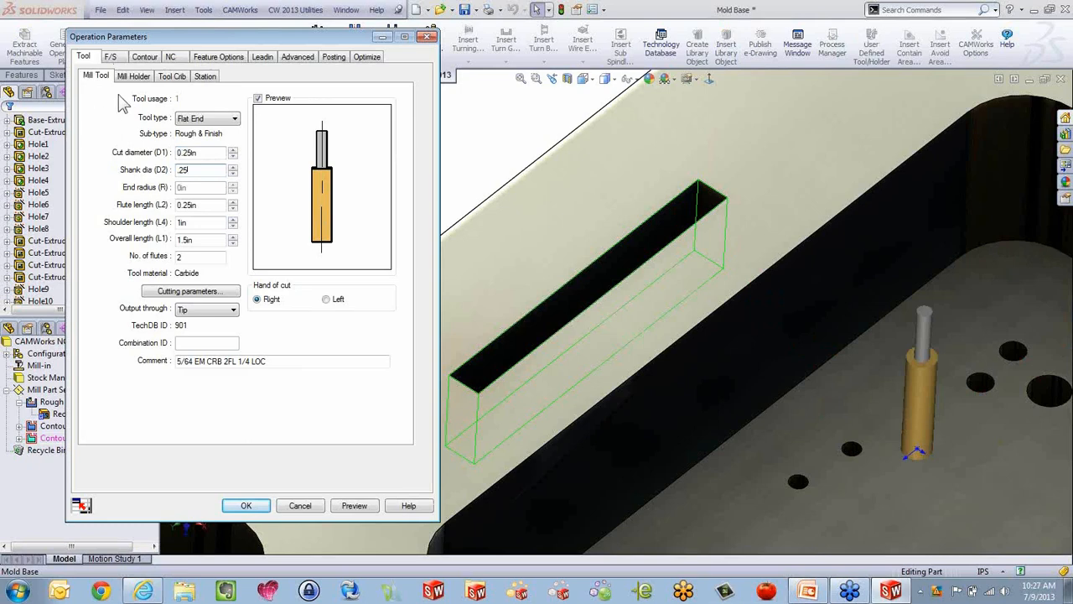
Set the Contour Mill2 lead-in type to Arc and generate the operation's toolpath.
left_click(263, 57)
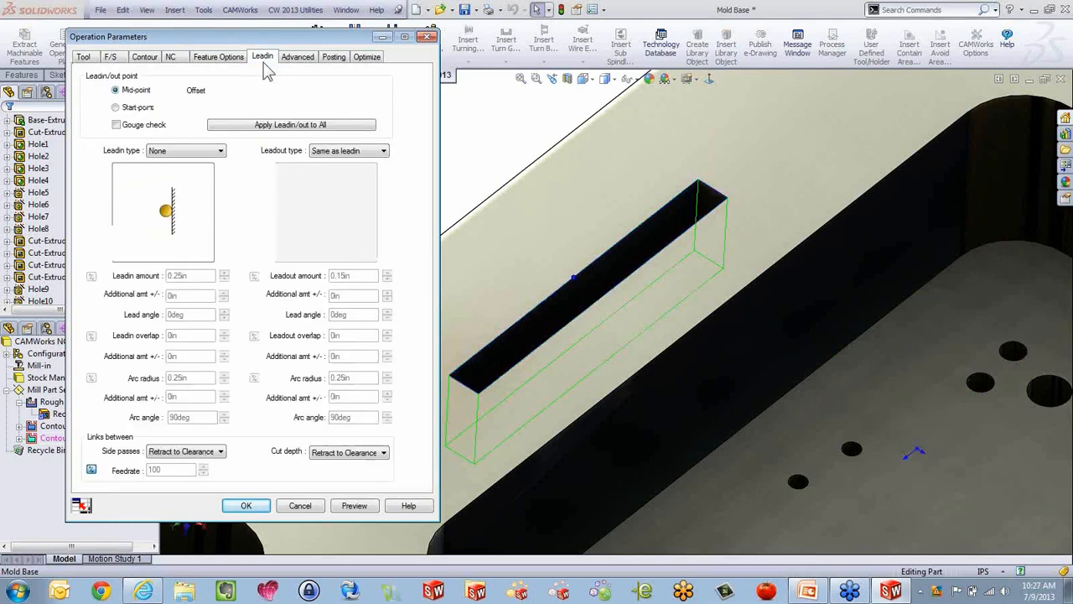
left_click(211, 152)
left_click(201, 165)
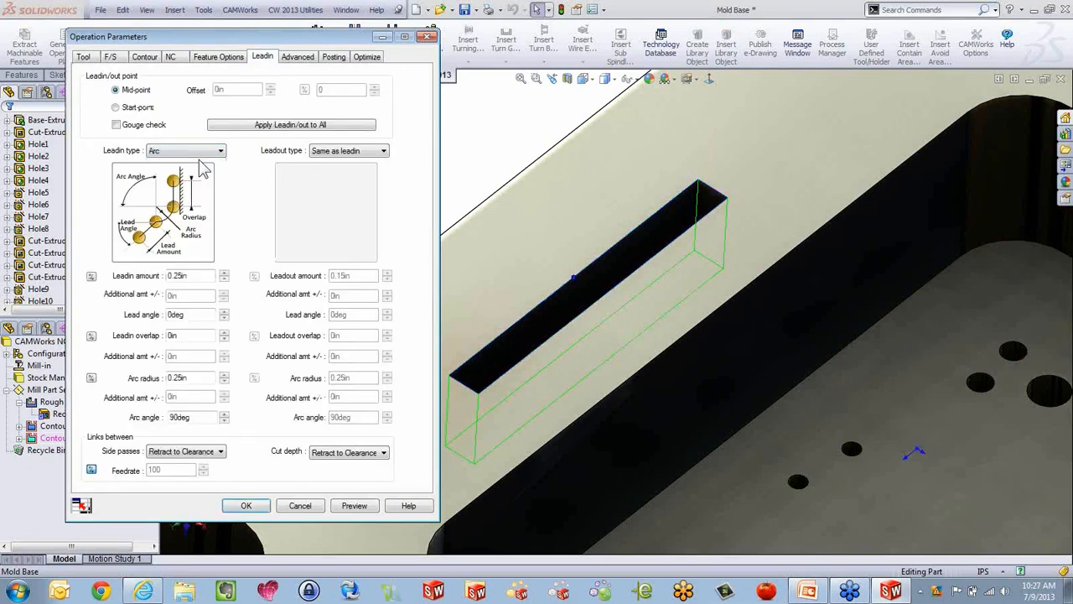
left_click(248, 505)
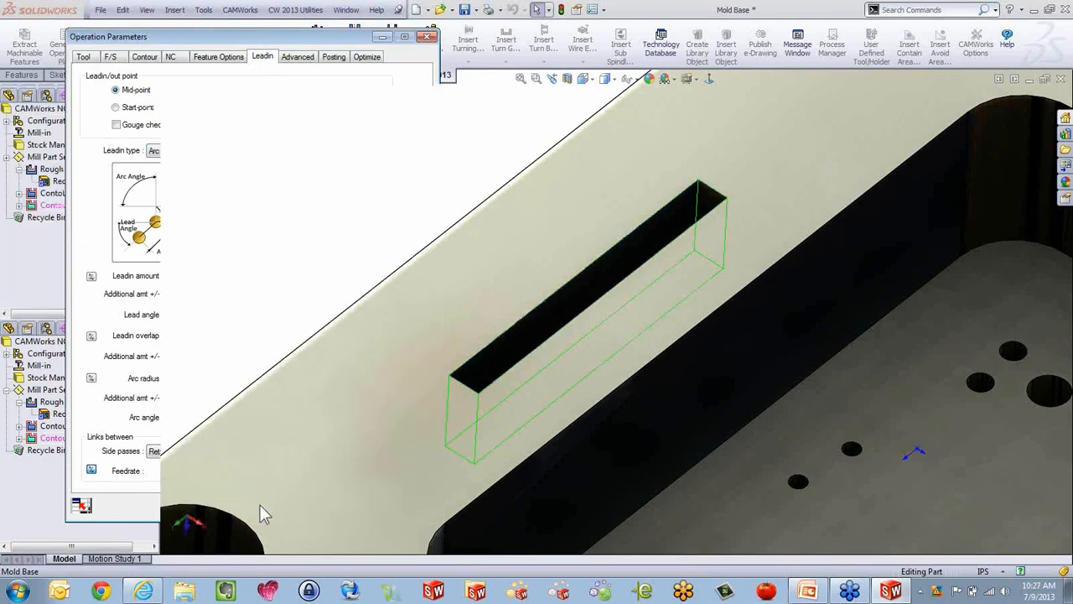
right_click(113, 205)
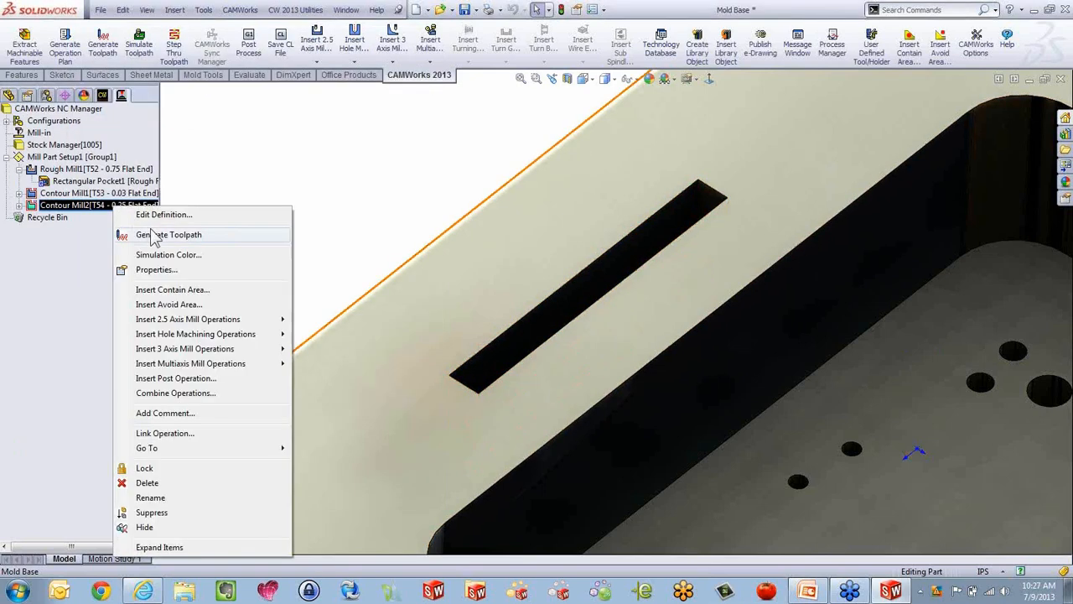
left_click(152, 235)
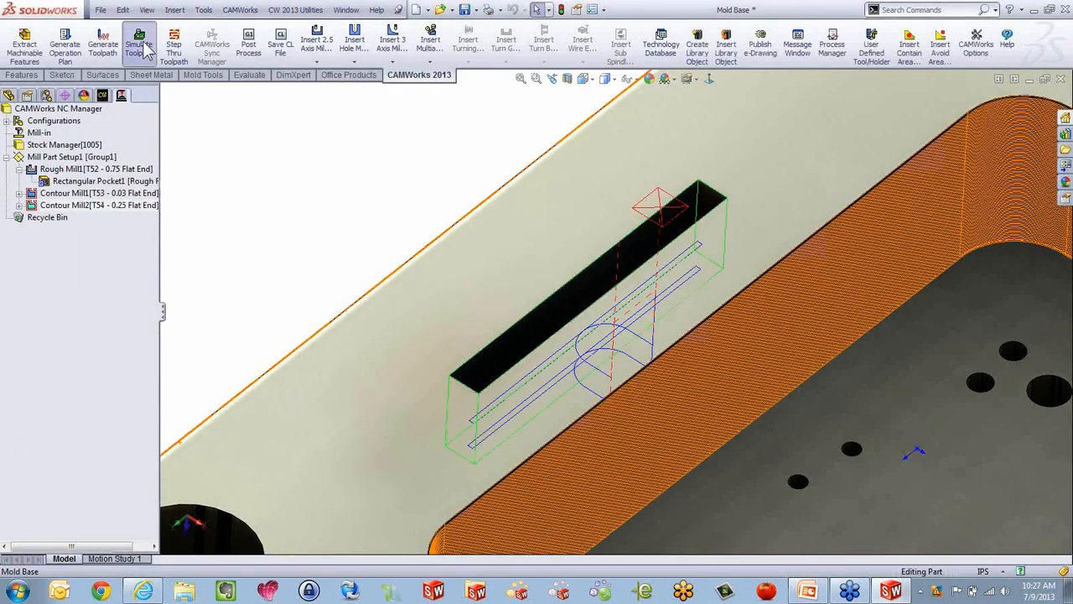
Run the toolpath simulation for the whole setup with the target part shown as wireframe edges.
left_click(140, 48)
left_click(170, 146)
left_click(174, 163)
scroll(549, 314, "up", 3)
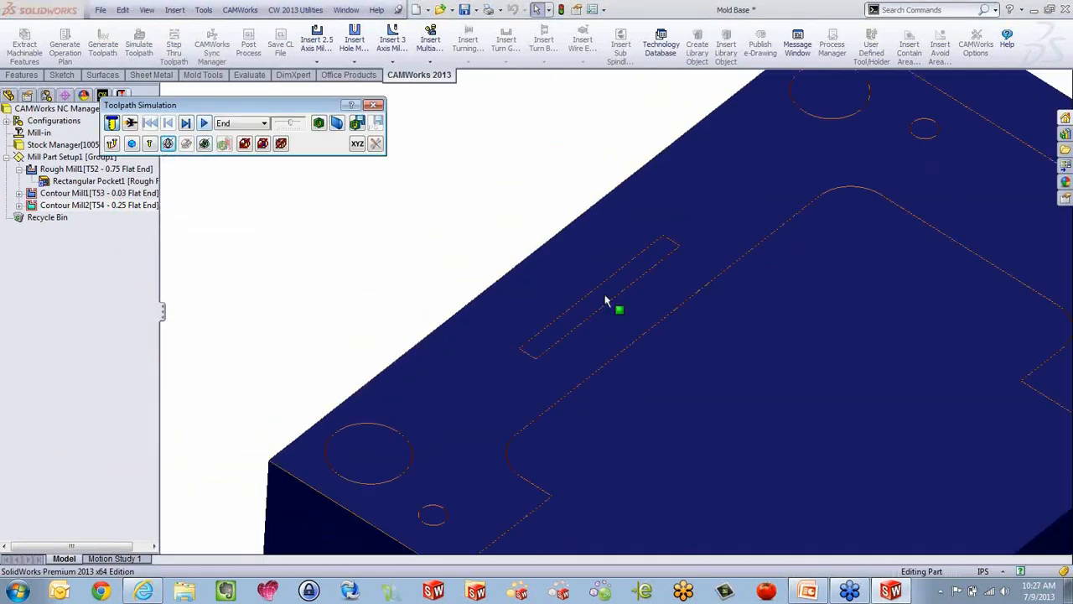
left_click(203, 123)
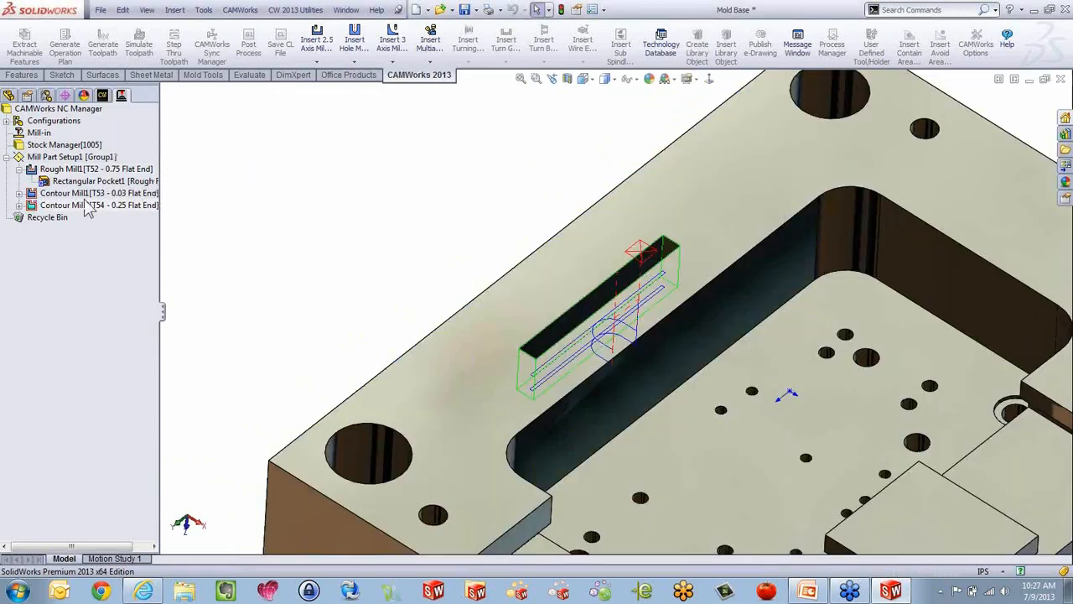
Simulate only the Contour Mill2 toolpath, watch the tool from several angles and exit the simulation.
right_click(103, 205)
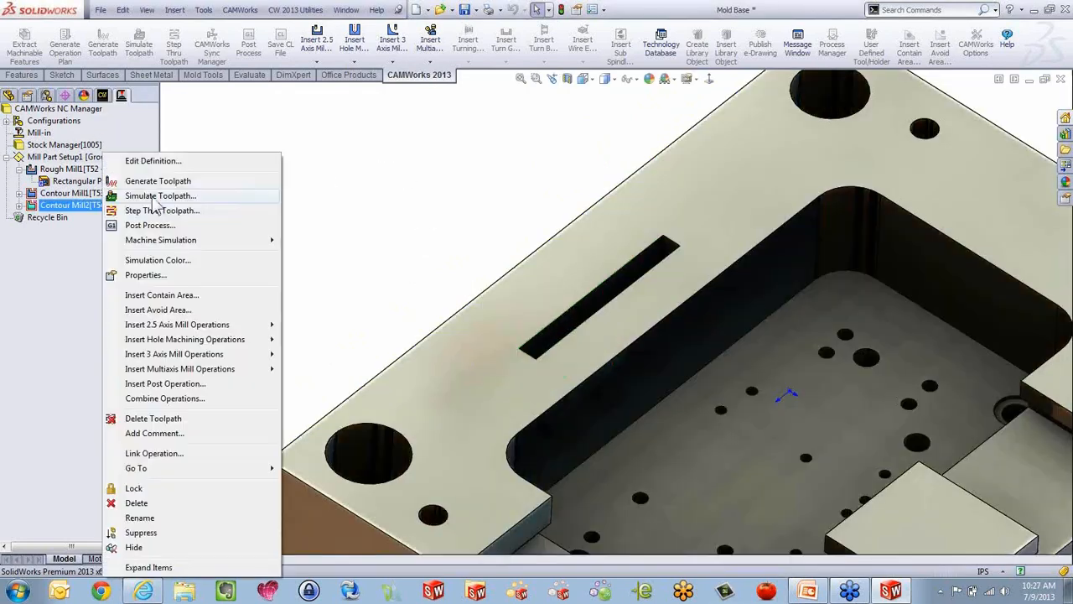
left_click(156, 196)
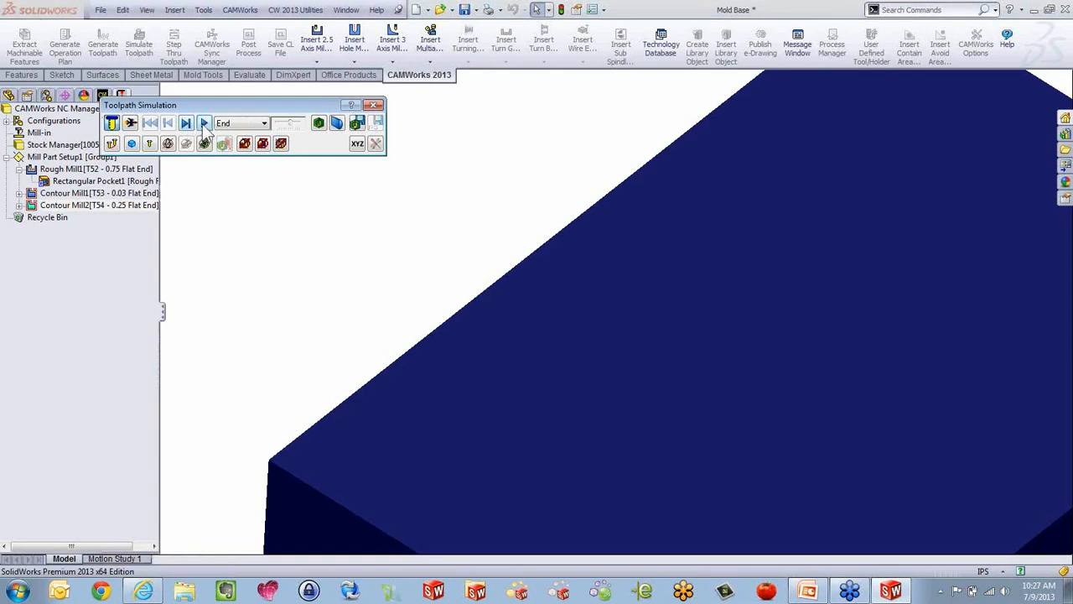
left_click(204, 124)
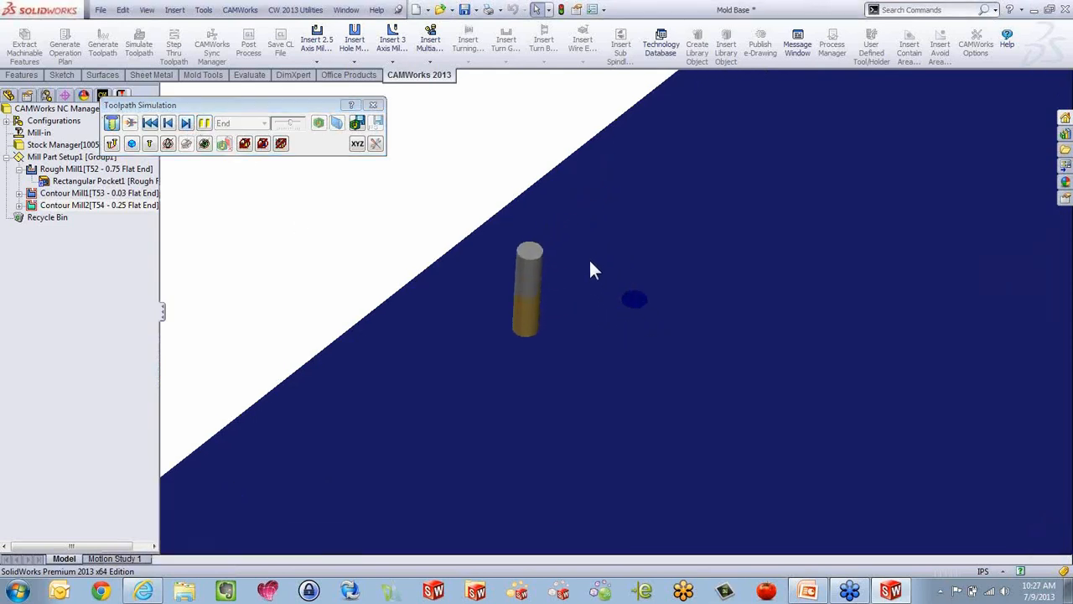
middle_click_drag(522, 254, 662, 333)
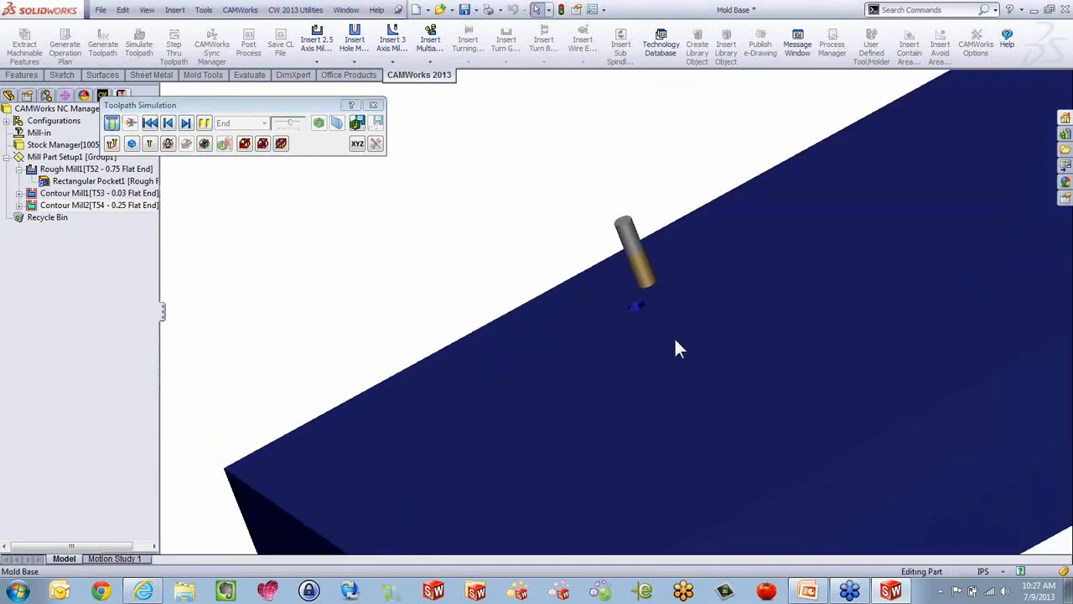
middle_click_drag(675, 341, 615, 206)
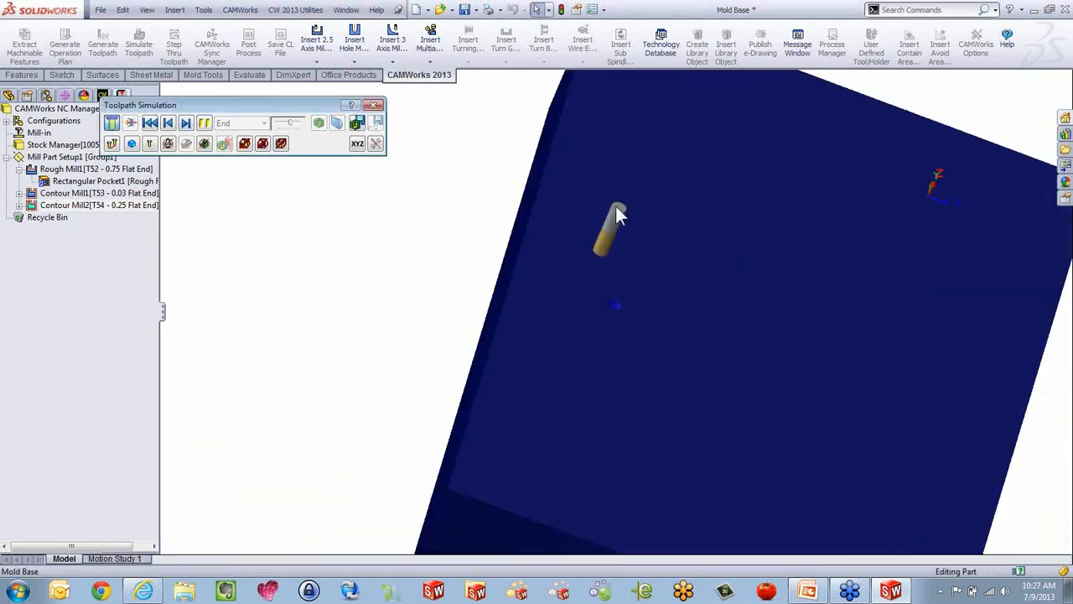
key("Escape")
Set the first cut amount and maximum cut amount of Contour Mill2 to 0.25 in.
middle_click_drag(556, 359, 478, 304)
scroll(706, 438, "down", 2)
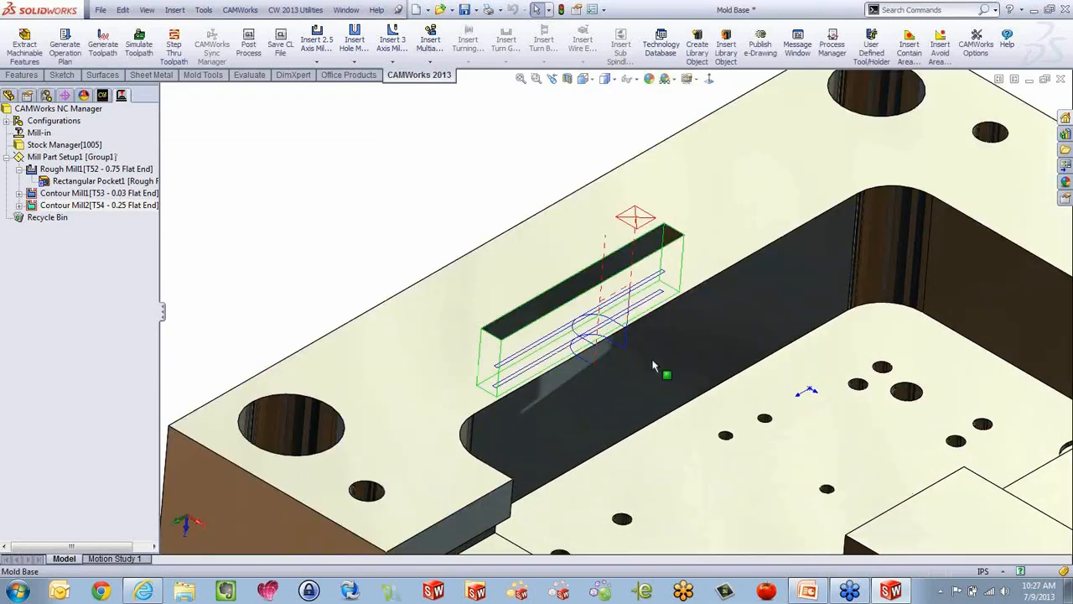
scroll(649, 352, "up", 1)
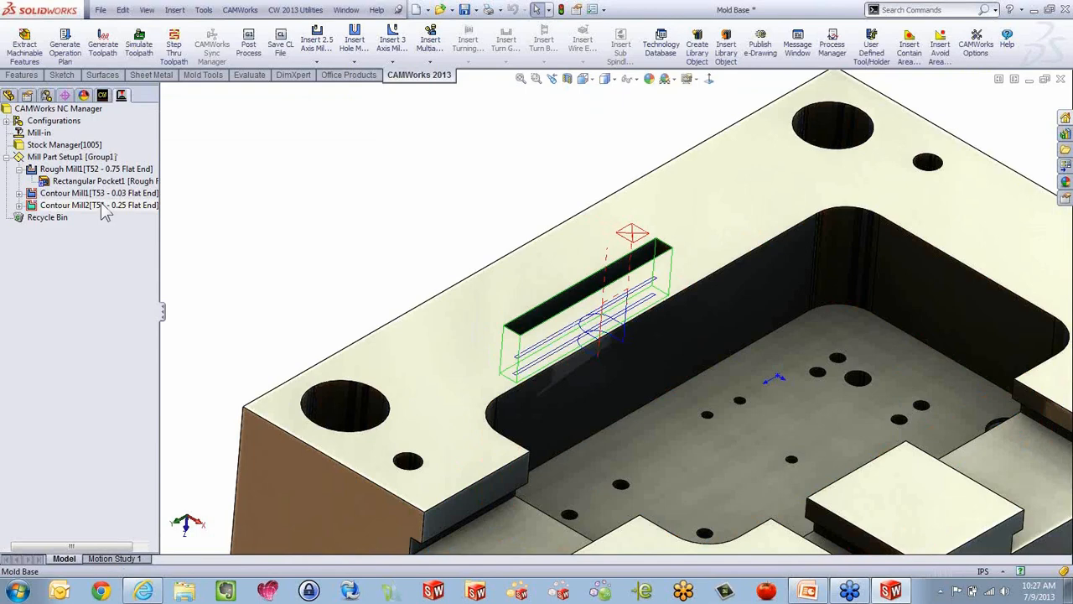
double_click(101, 204)
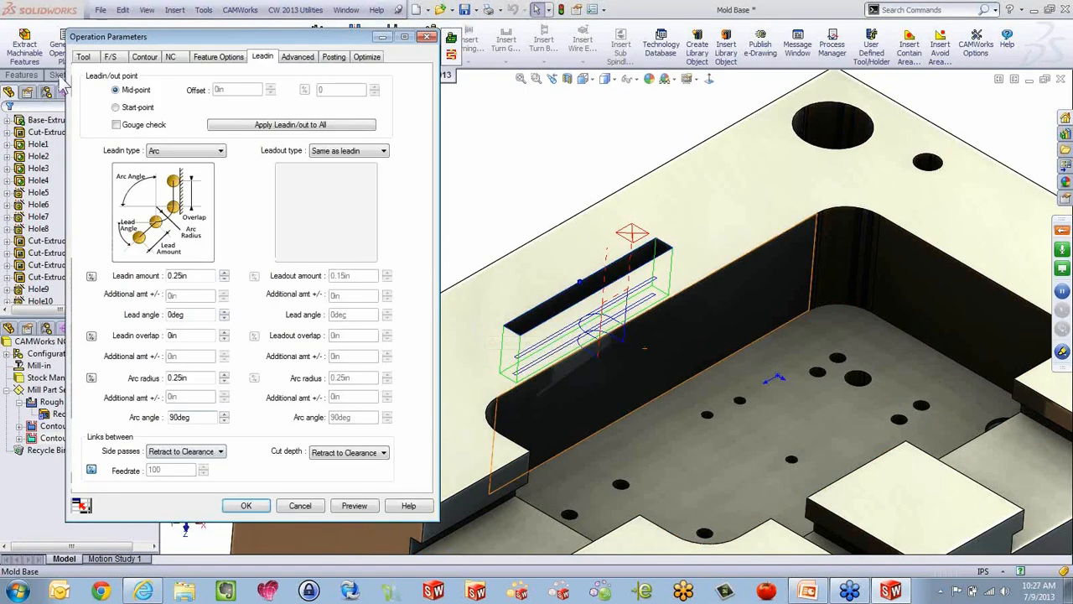
left_click(144, 58)
left_click_drag(385, 147, 281, 136)
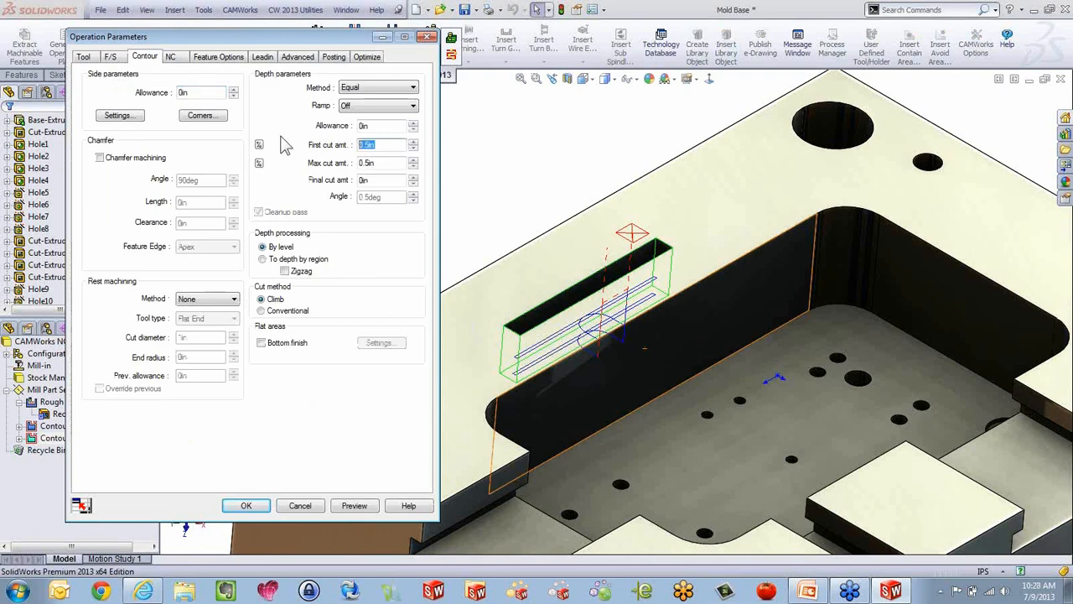
type(".25")
key("Tab")
type(".25")
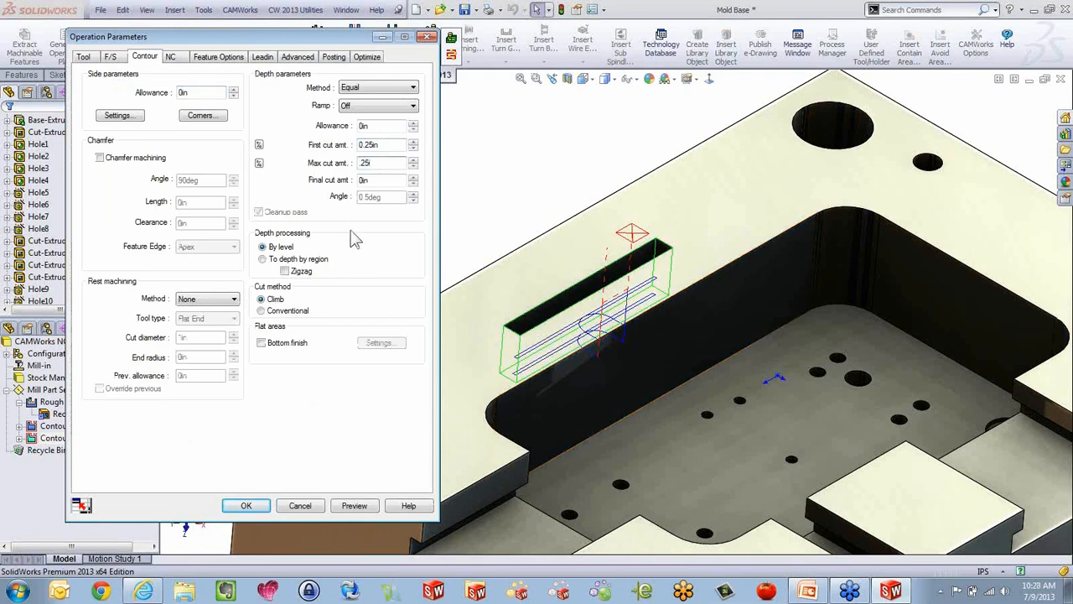
left_click(245, 506)
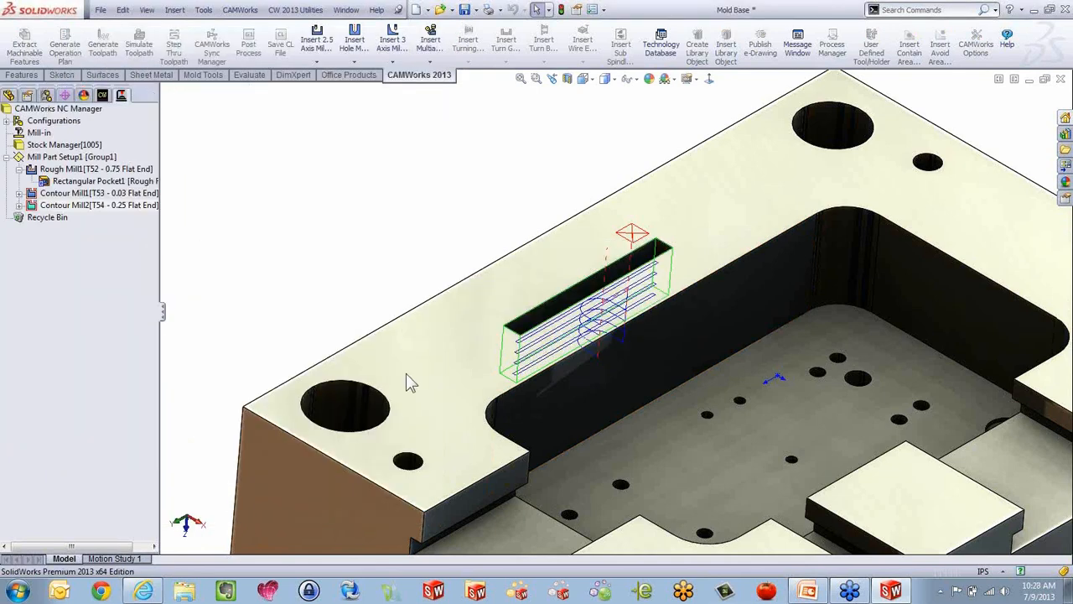
Simulate the Contour Mill2 toolpath with its new cut depths and pause it partway through the slot.
right_click(91, 206)
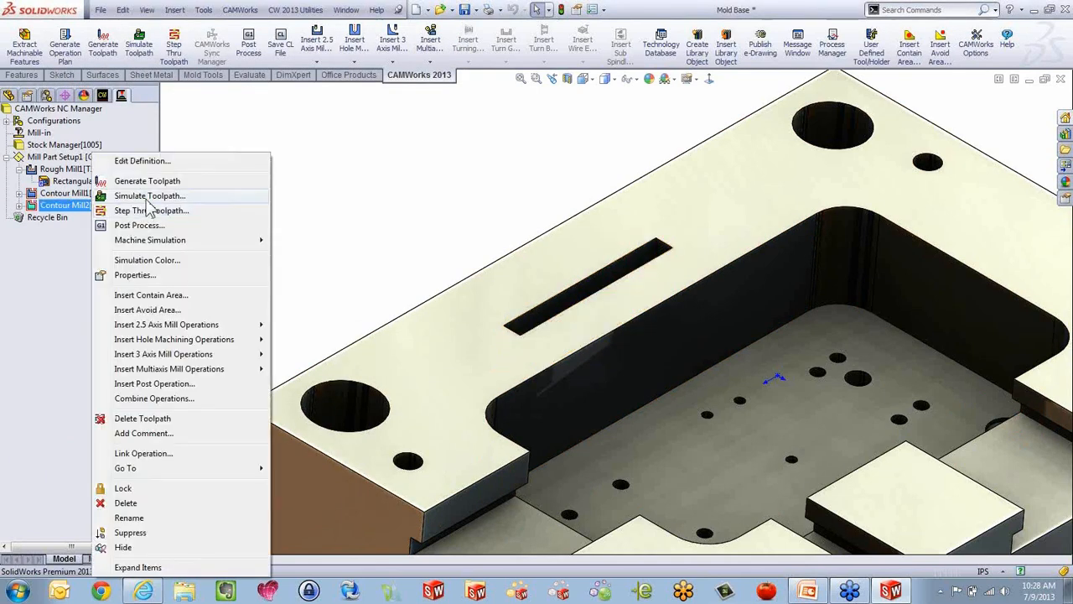
left_click(252, 196)
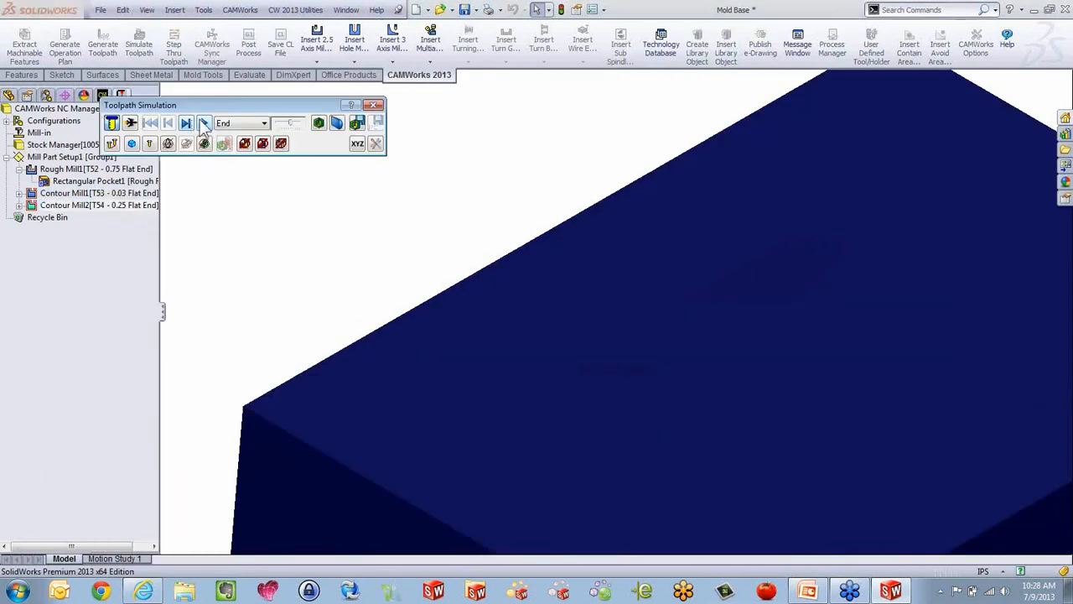
left_click(204, 124)
scroll(644, 314, "down", 2)
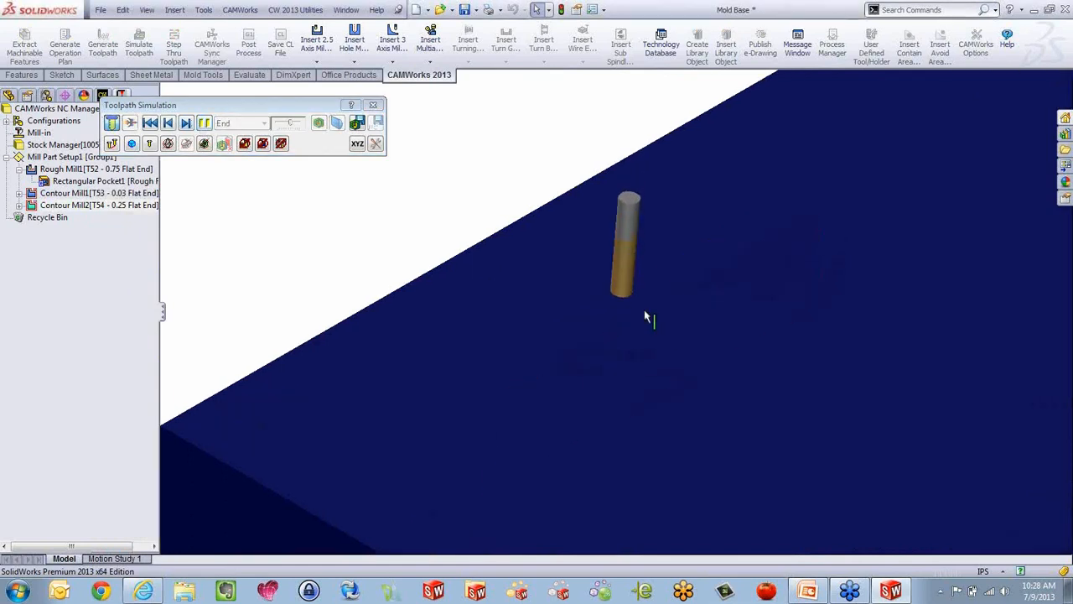
scroll(457, 345, "down", 1)
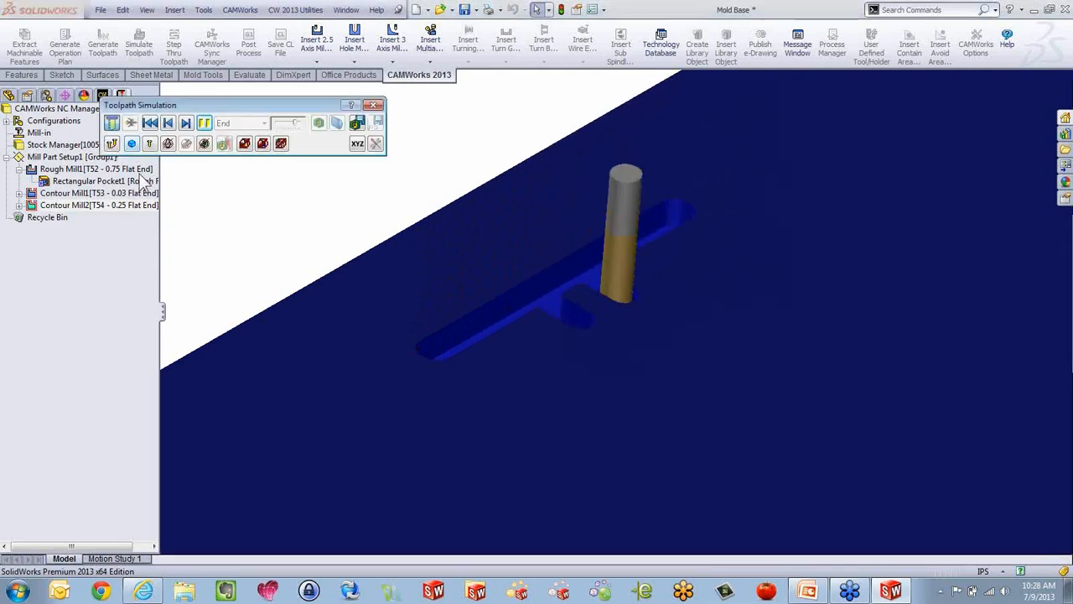
left_click(204, 124)
Compare the simulated stock with the design part around the slot to examine gouges, and close the simulation.
middle_click_drag(654, 369, 740, 424)
scroll(696, 400, "down", 3)
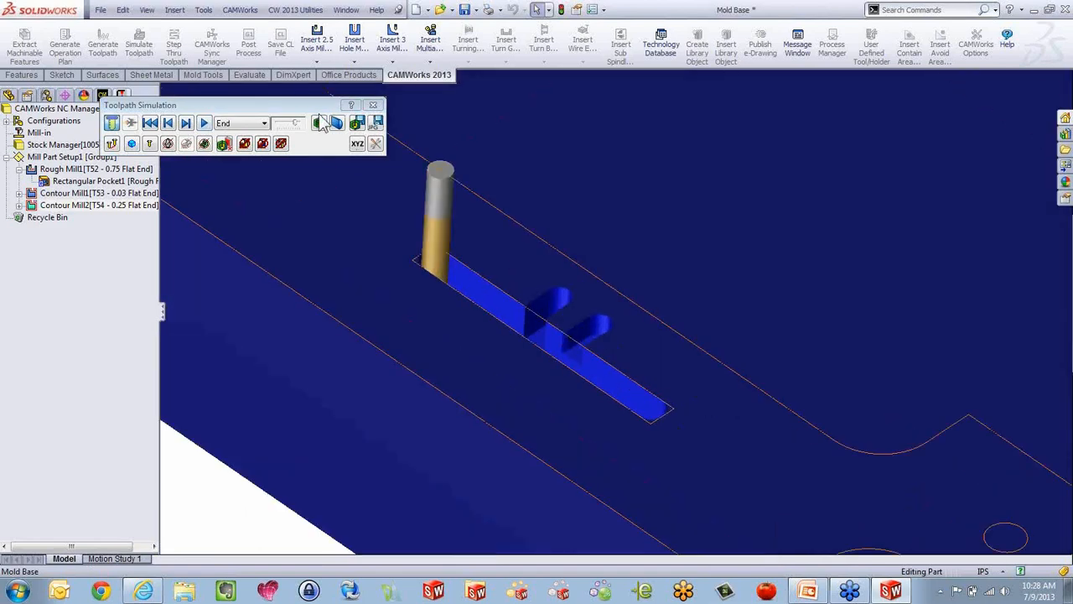
left_click(319, 124)
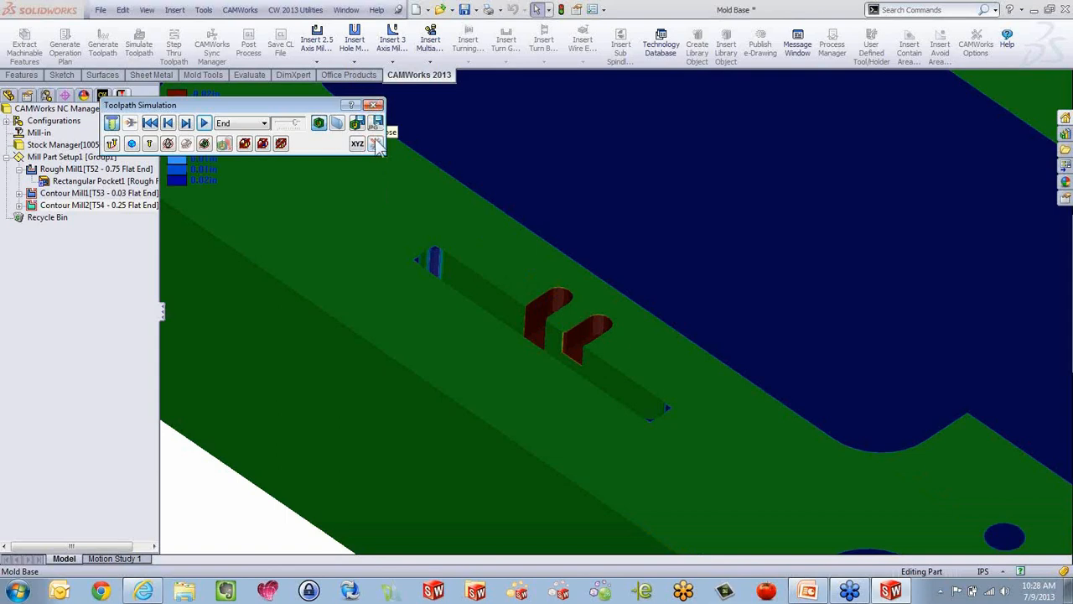
left_click(373, 107)
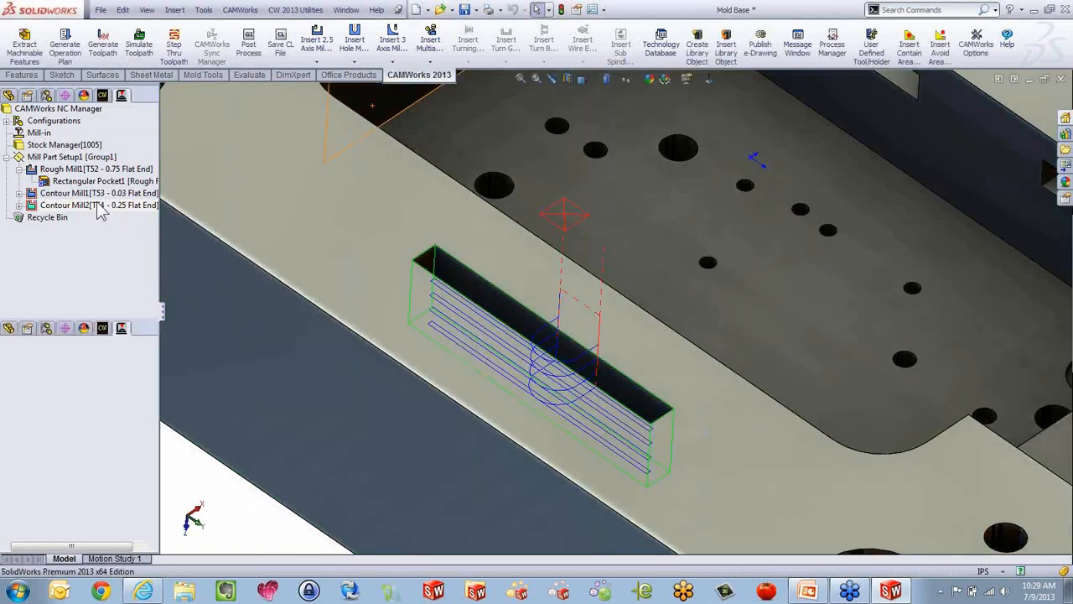
Enable gouge check for the lead-in and lead-out of the Contour Mill2 operation and apply the parameters.
double_click(99, 209)
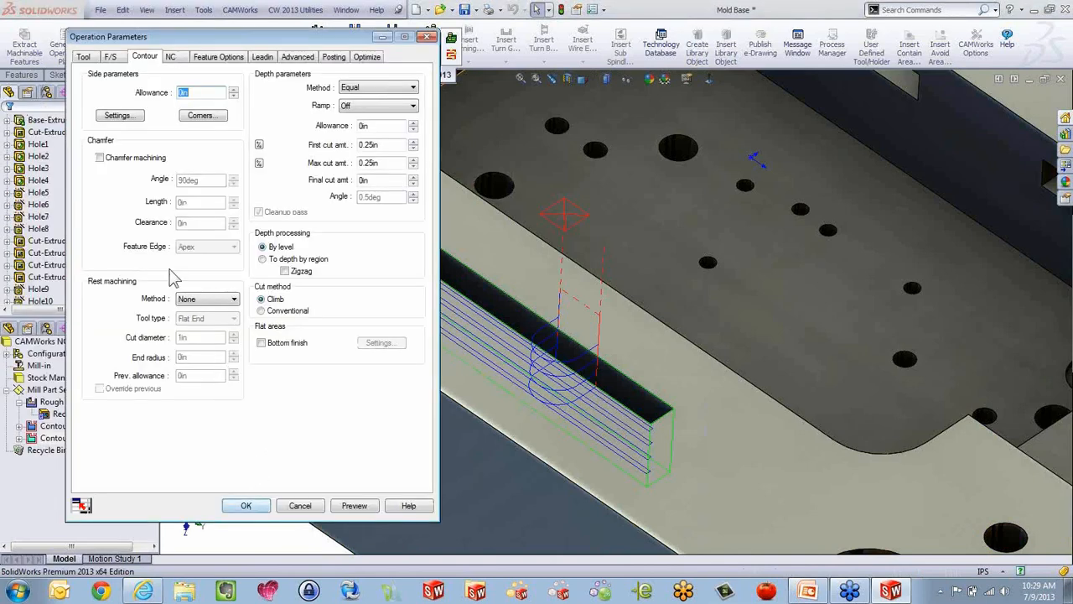
left_click(262, 59)
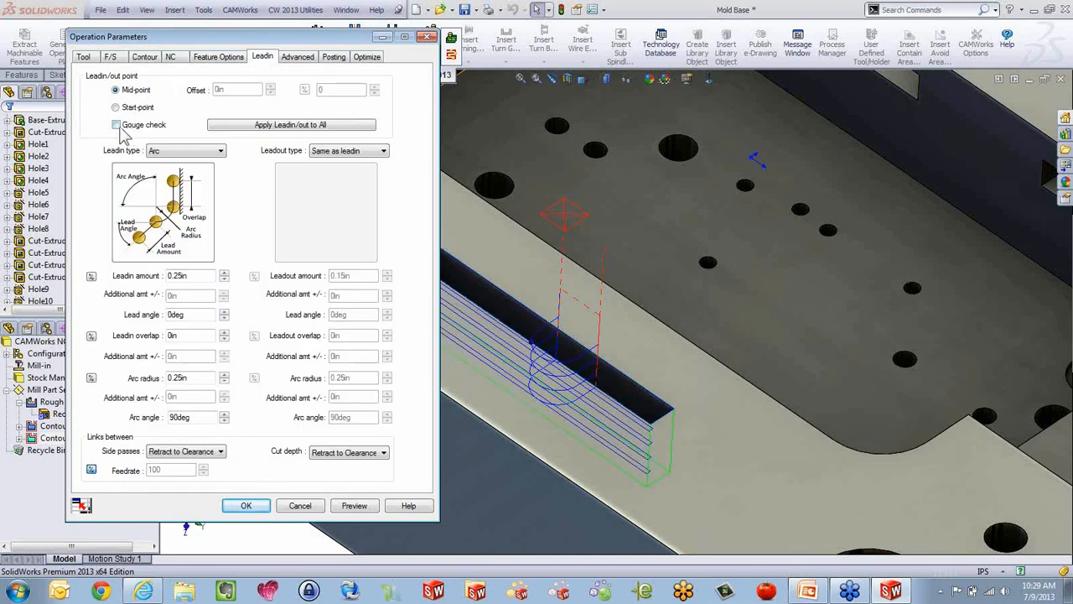
left_click(244, 505)
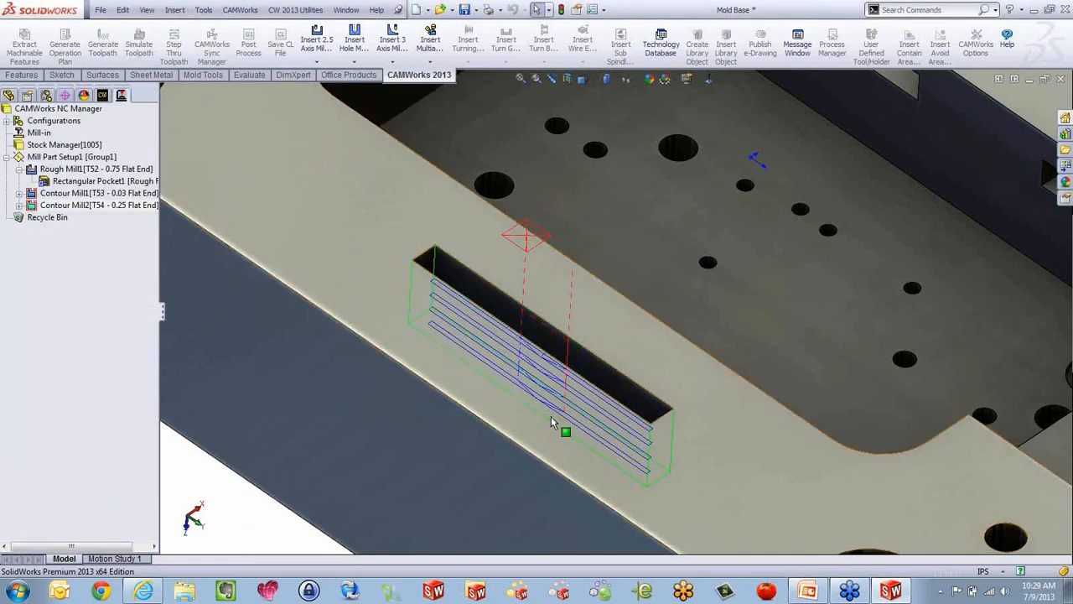
Run the toolpath simulation of Mill Part Setup1 to examine the milling of the narrow slot, and close it.
mouse_move(551, 422)
middle_mouse_down()
mouse_move(538, 503)
mouse_move(575, 343)
middle_mouse_up()
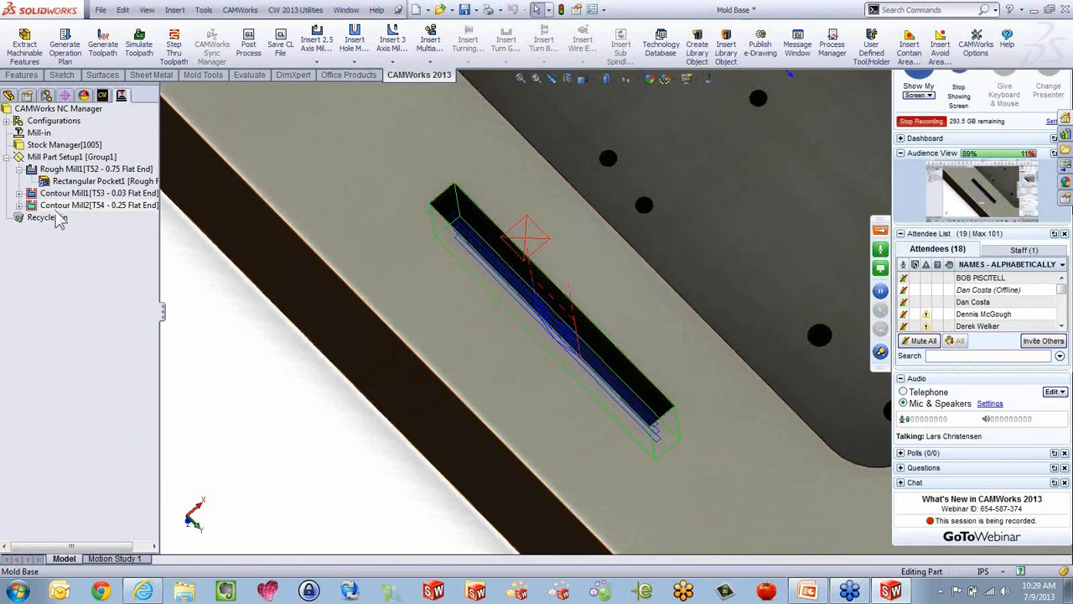
right_click(72, 157)
left_click(109, 194)
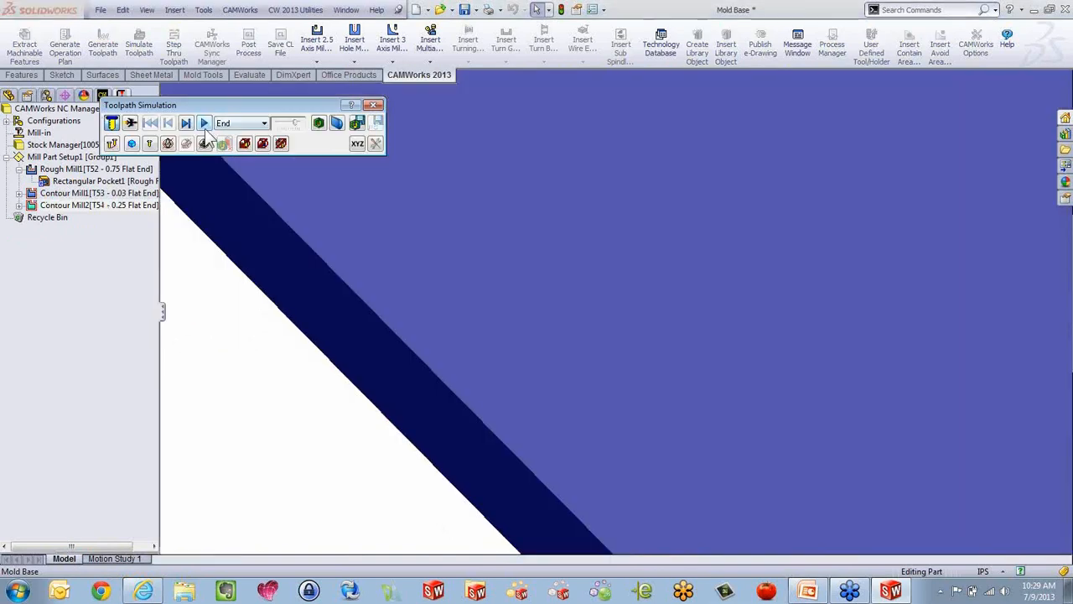
left_click(204, 123)
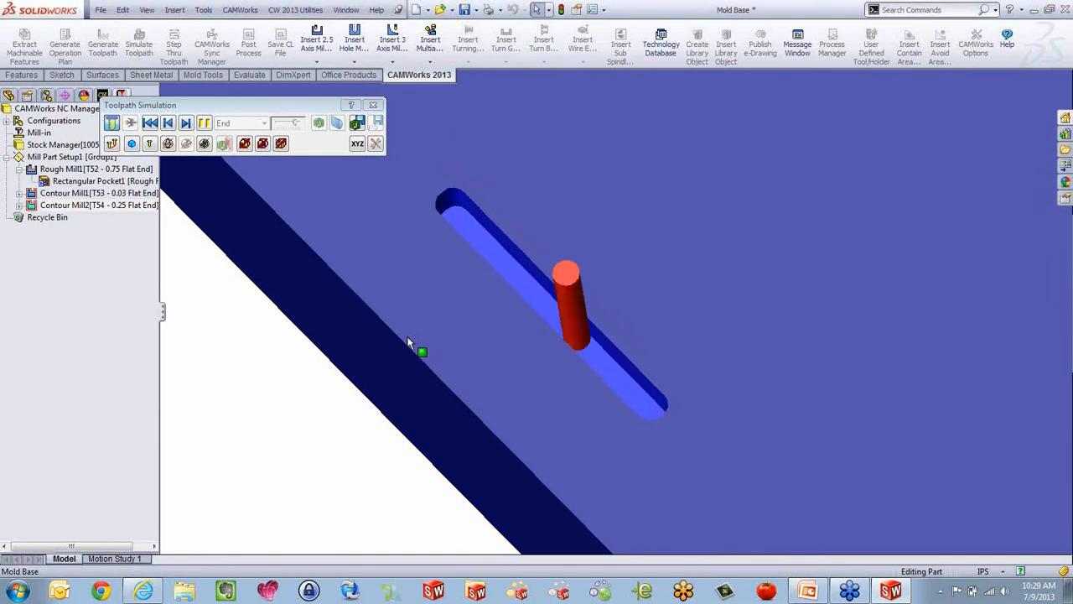
left_click(372, 107)
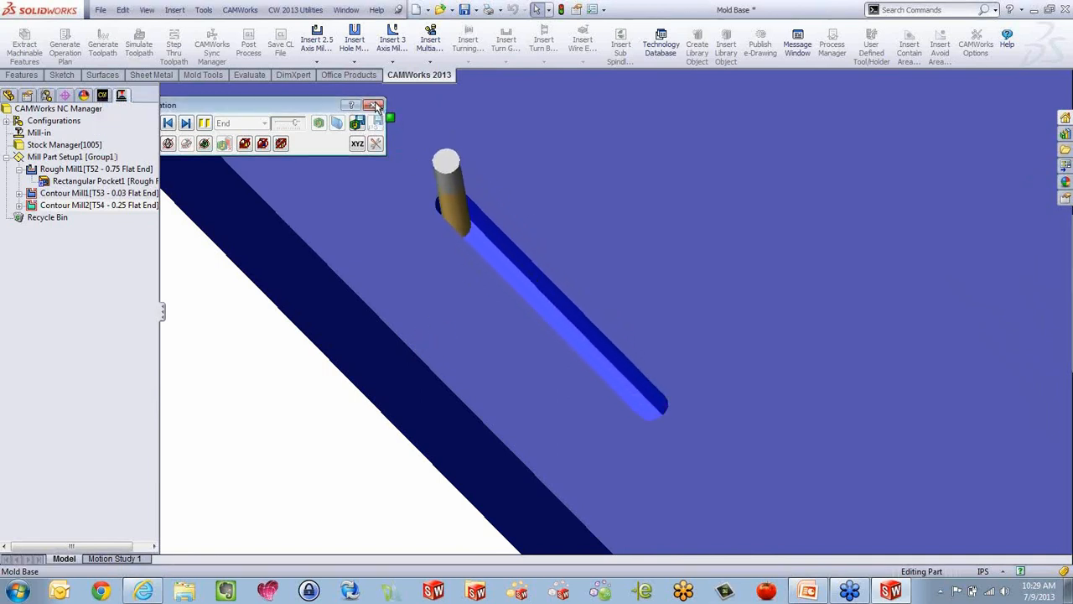
Review the gouge check option in the Leadin settings of the contour milling operation and cancel the parameters.
scroll(531, 291, "up", 2)
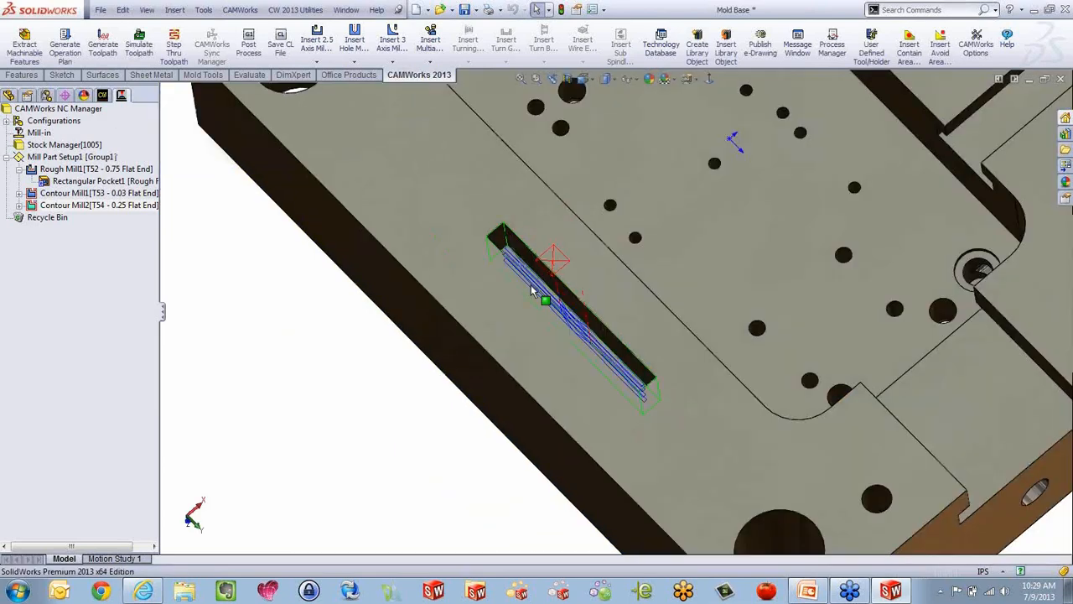
scroll(530, 291, "up", 2)
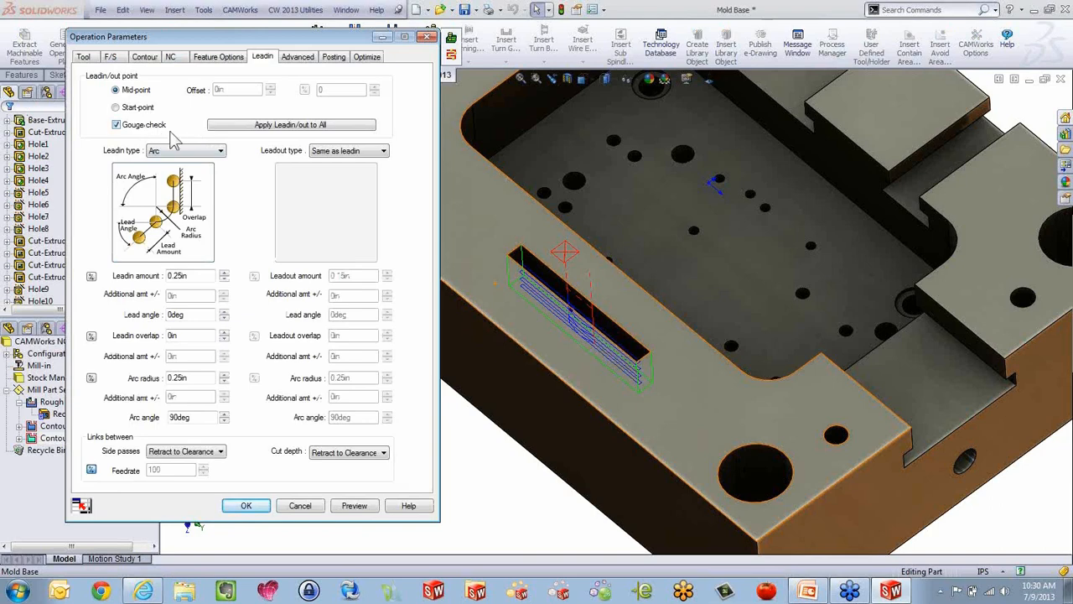
left_click(315, 509)
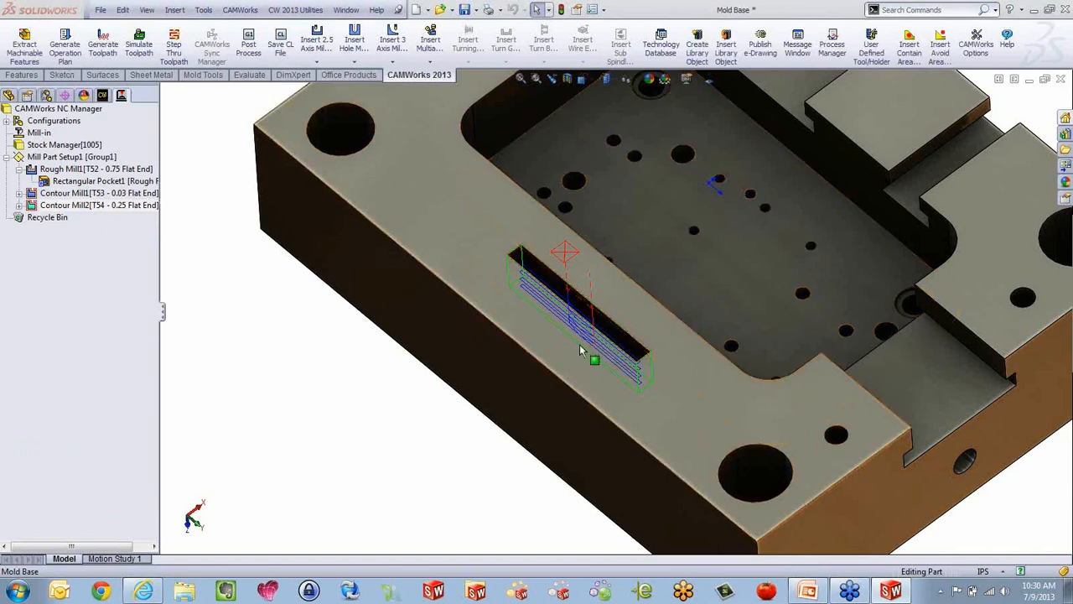
Open the recent part file Cw7.
middle_click_drag(602, 374, 490, 383)
scroll(589, 386, "up", 4)
scroll(758, 472, "down", 2)
scroll(757, 473, "up", 1)
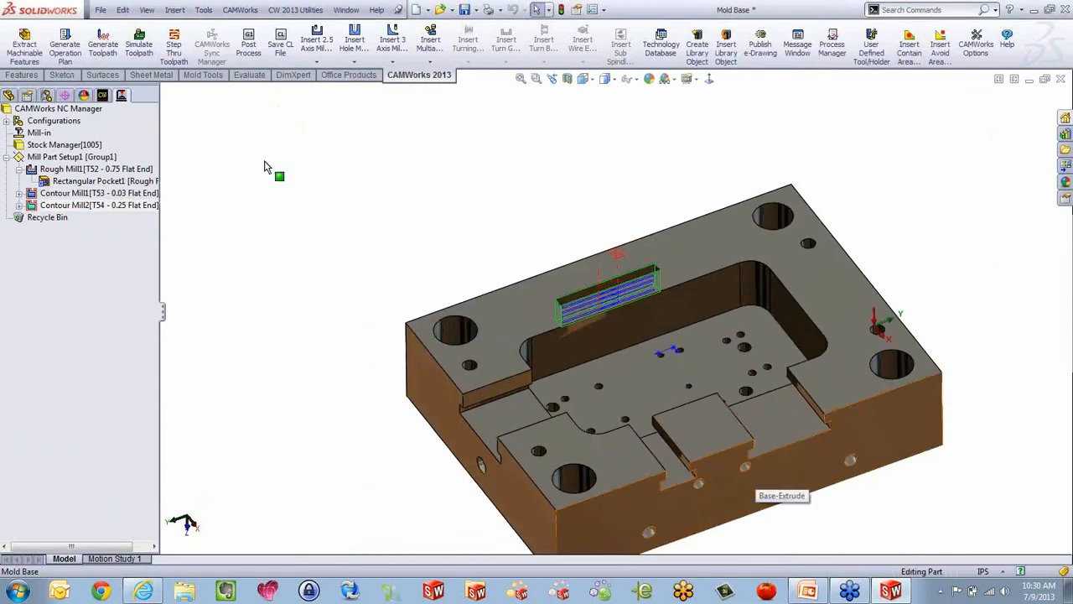
left_click(100, 9)
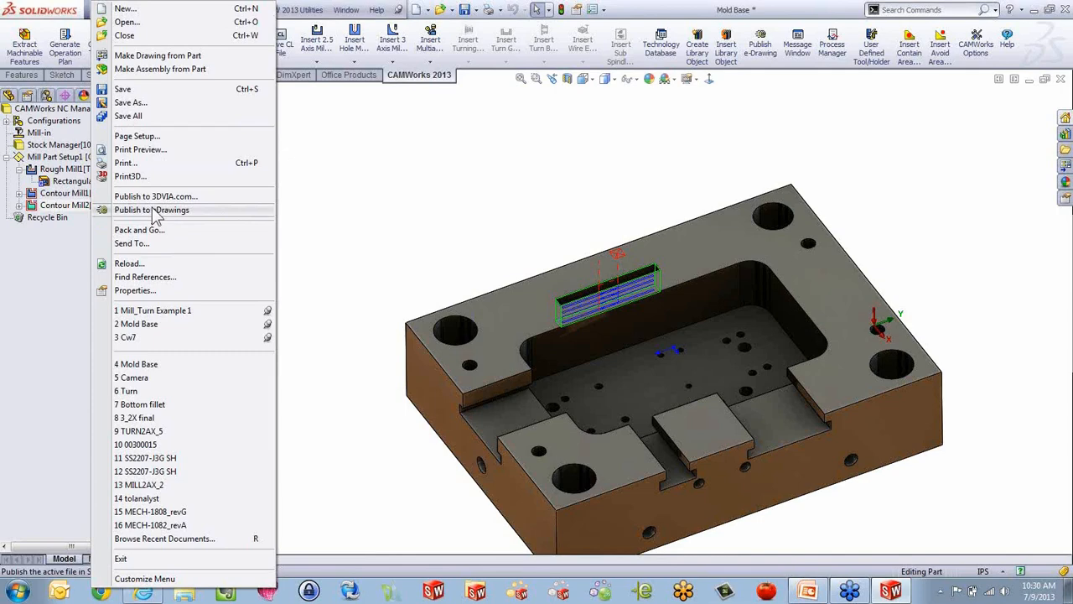
left_click(183, 342)
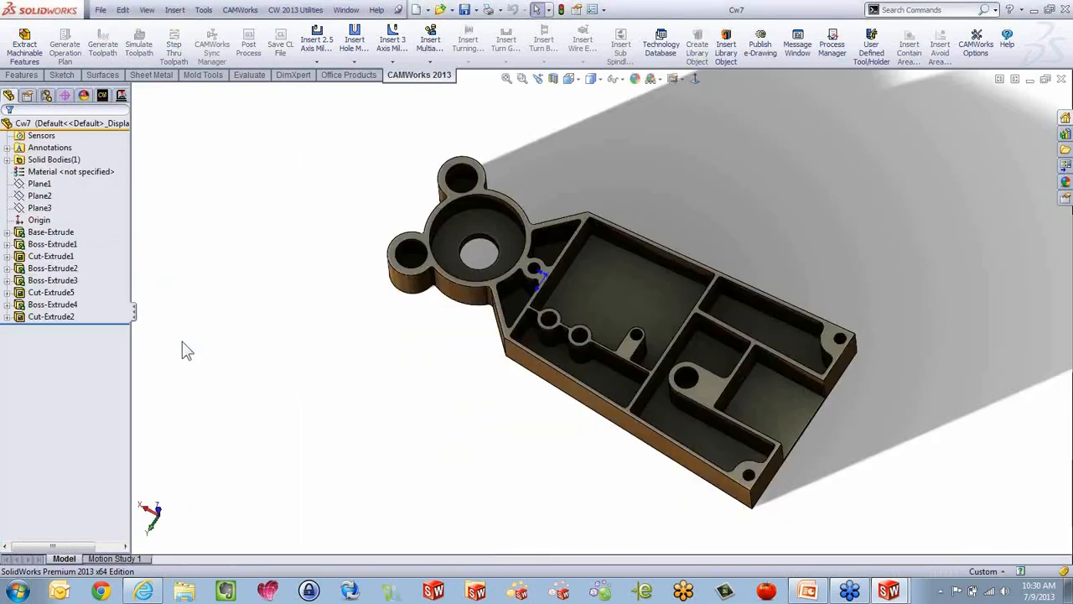
Insert a mill part setup on the Cw7 part with its setup direction along Z -1.
middle_click_drag(641, 394, 713, 362)
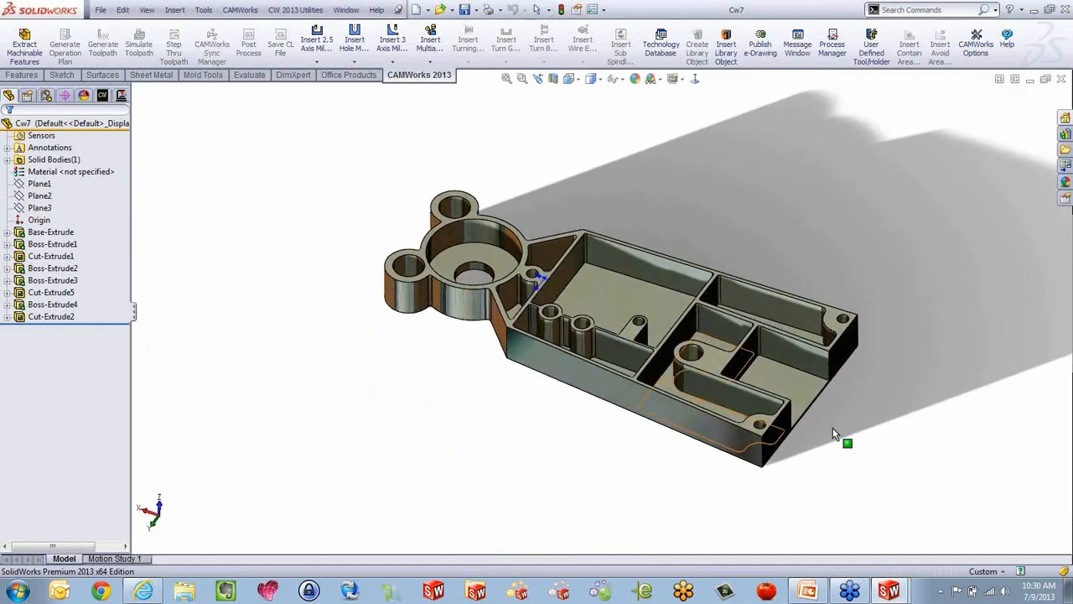
scroll(834, 431, "down", 3)
middle_click_drag(833, 433, 445, 364)
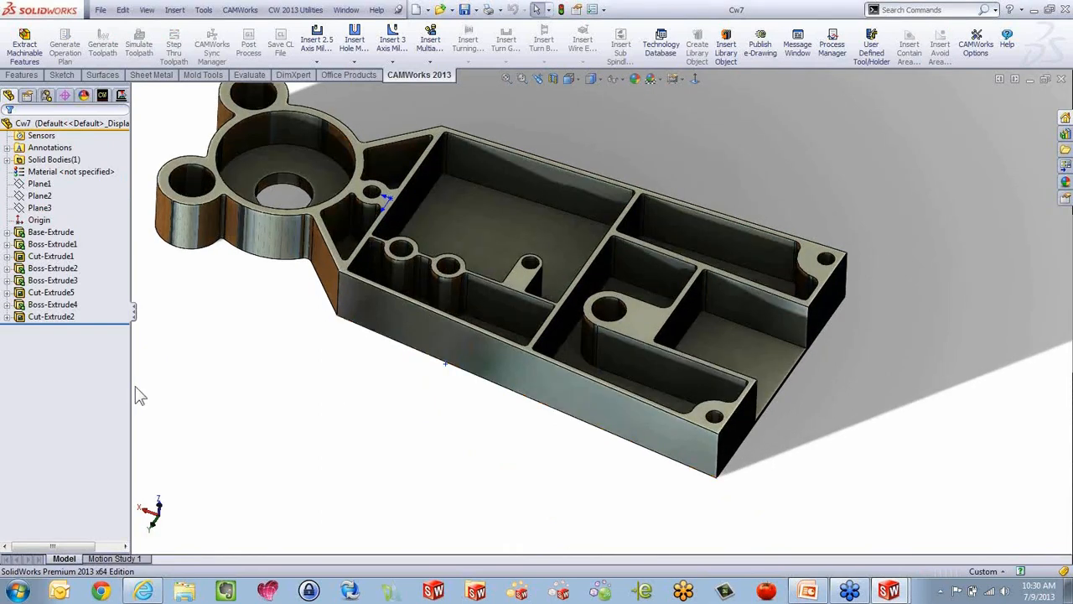
left_click_drag(132, 390, 154, 382)
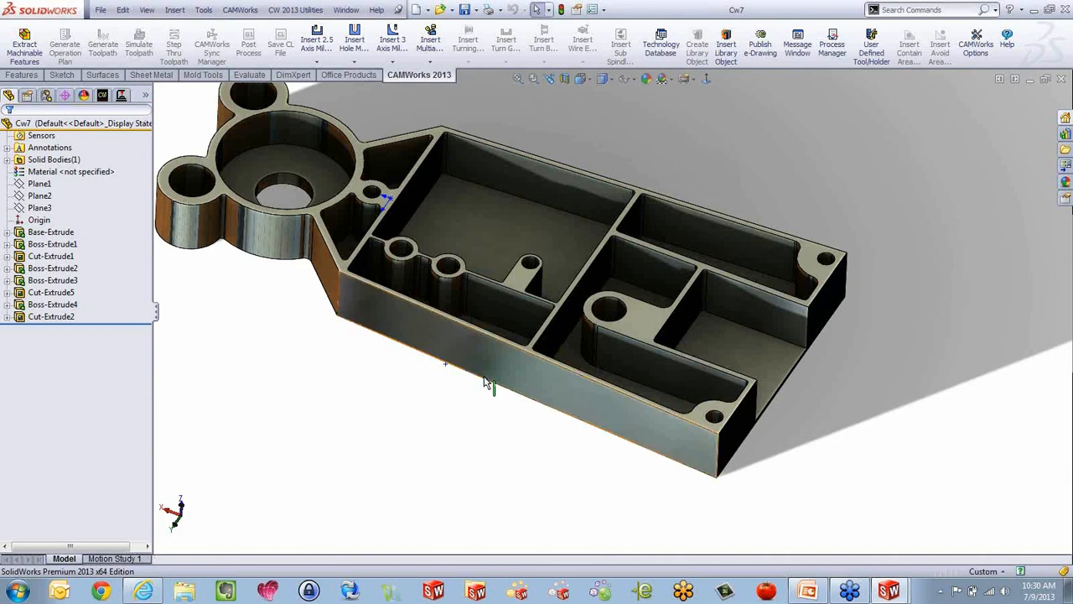
middle_click_drag(484, 378, 446, 394)
left_click(104, 95)
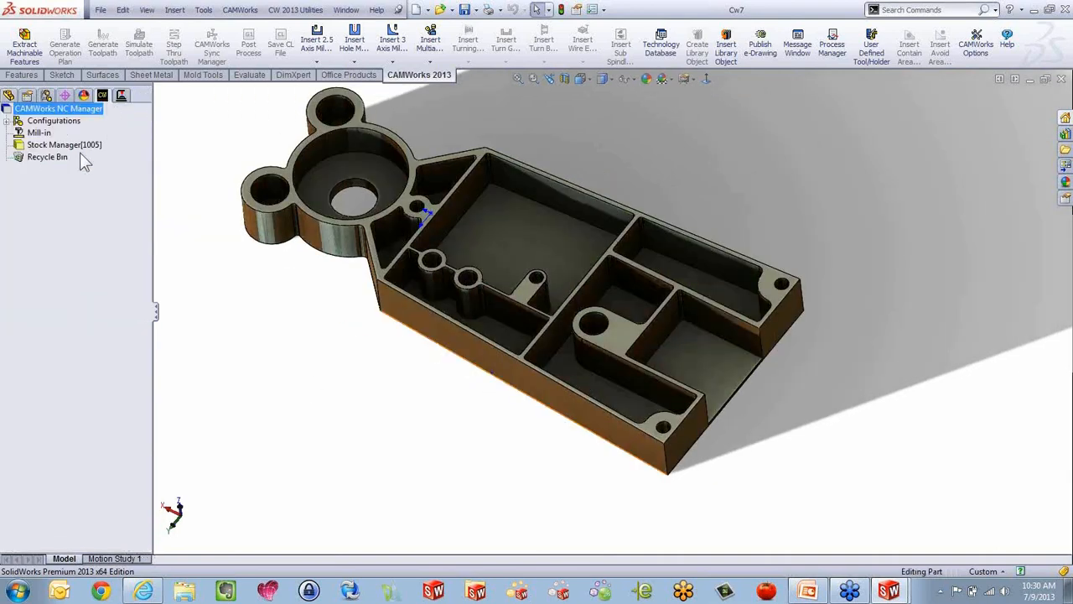
right_click(52, 145)
left_click(83, 190)
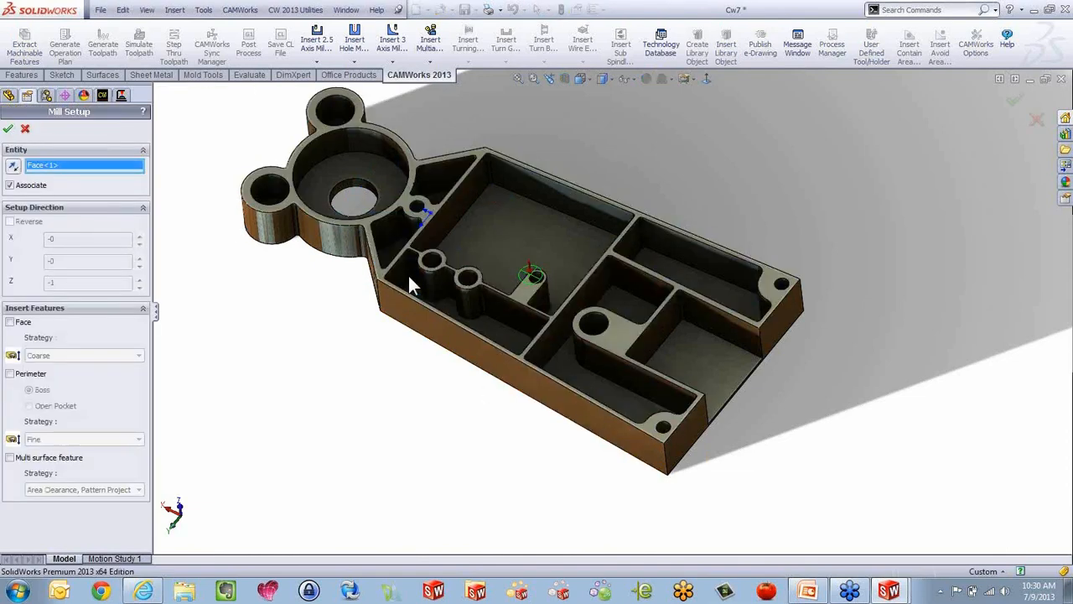
Insert a Rough Finish pocket feature from the floor around the U-shaped rib up to the part's top face, and generate its operation plan.
right_click(54, 157)
left_click(109, 256)
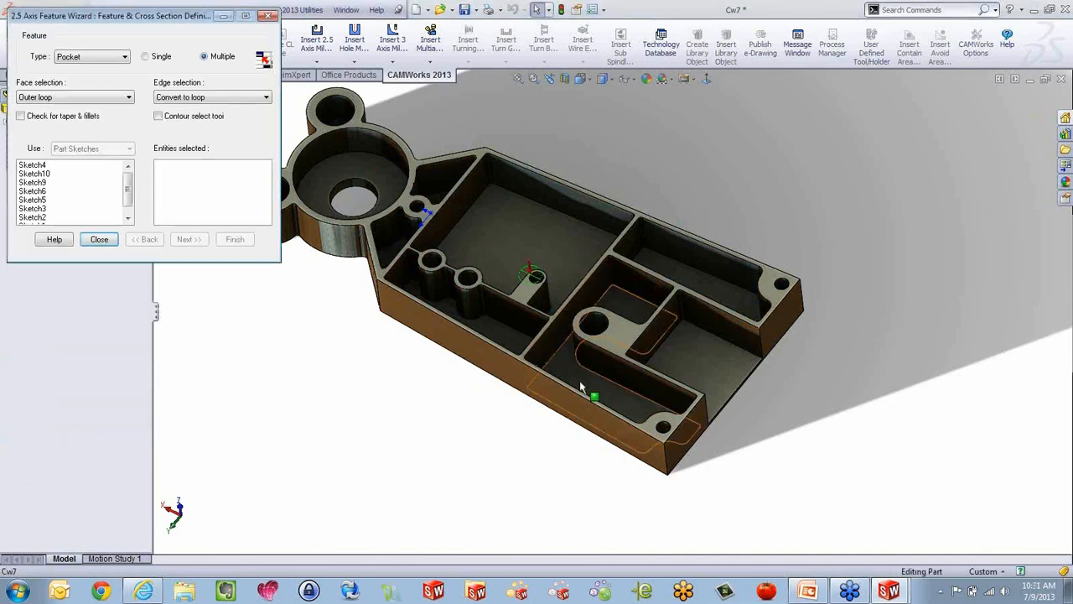
left_click(580, 380)
left_click(200, 248)
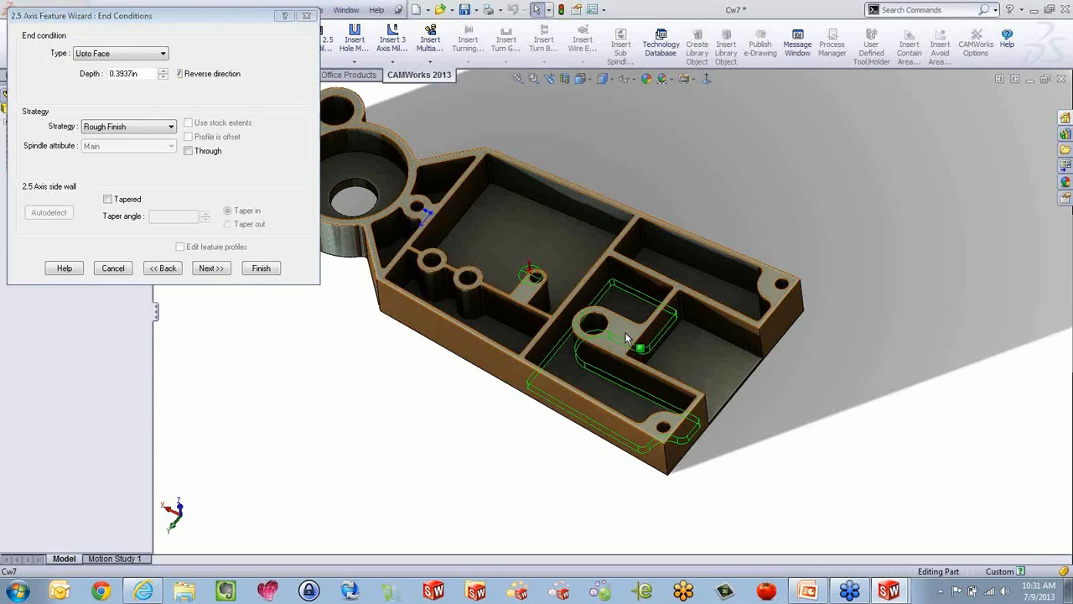
left_click(628, 338)
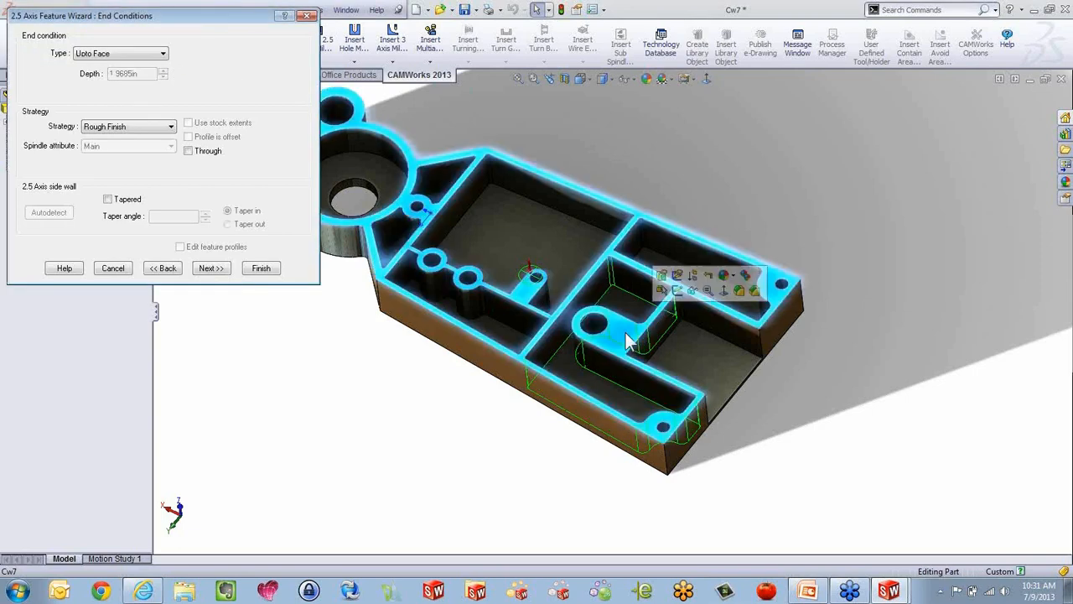
left_click(262, 268)
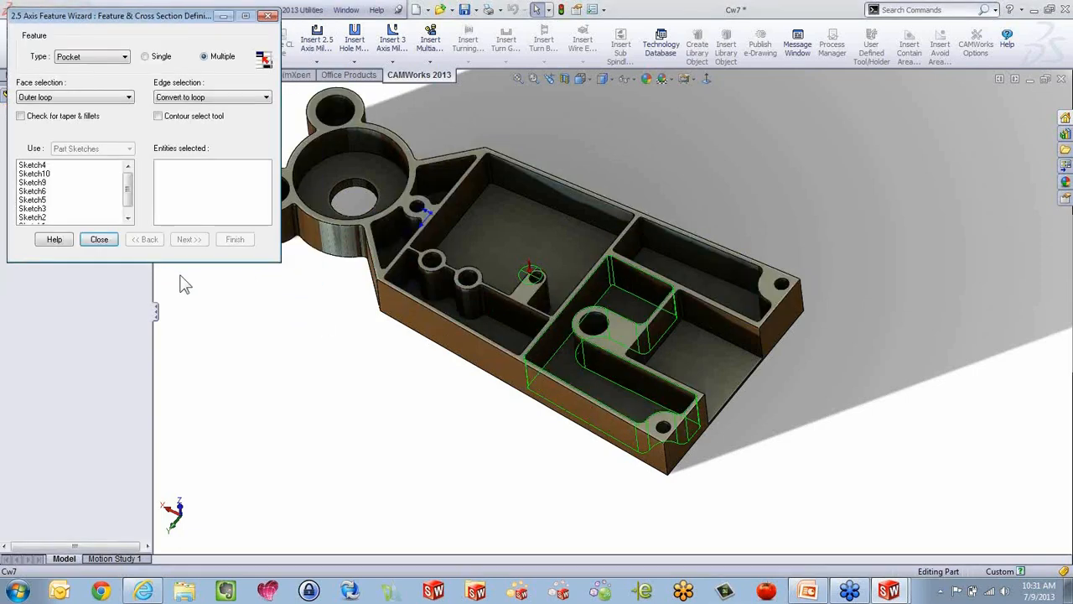
left_click(101, 239)
right_click(76, 170)
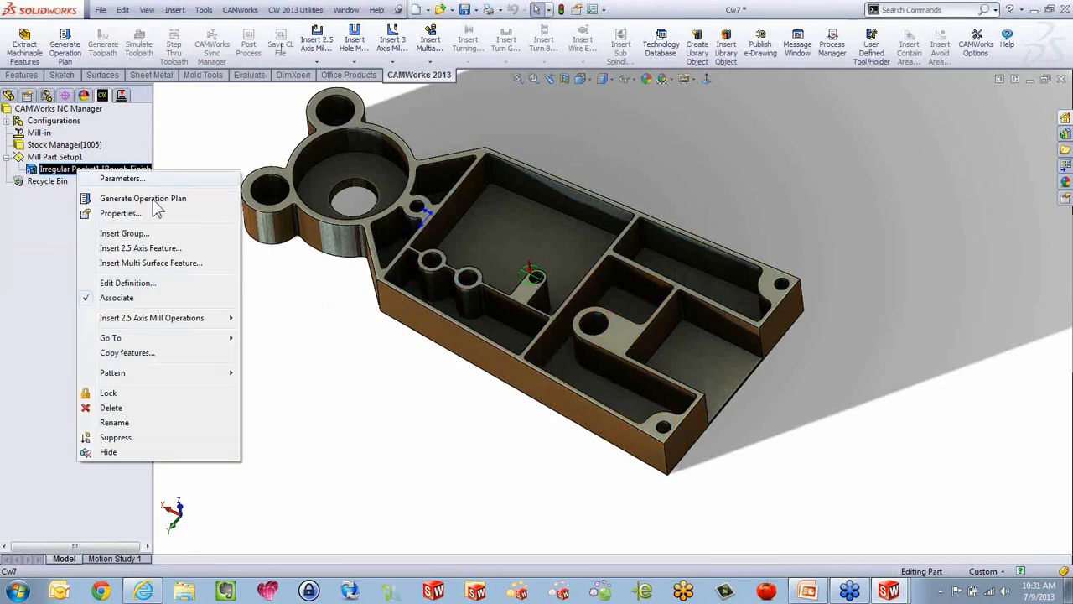
left_click(151, 197)
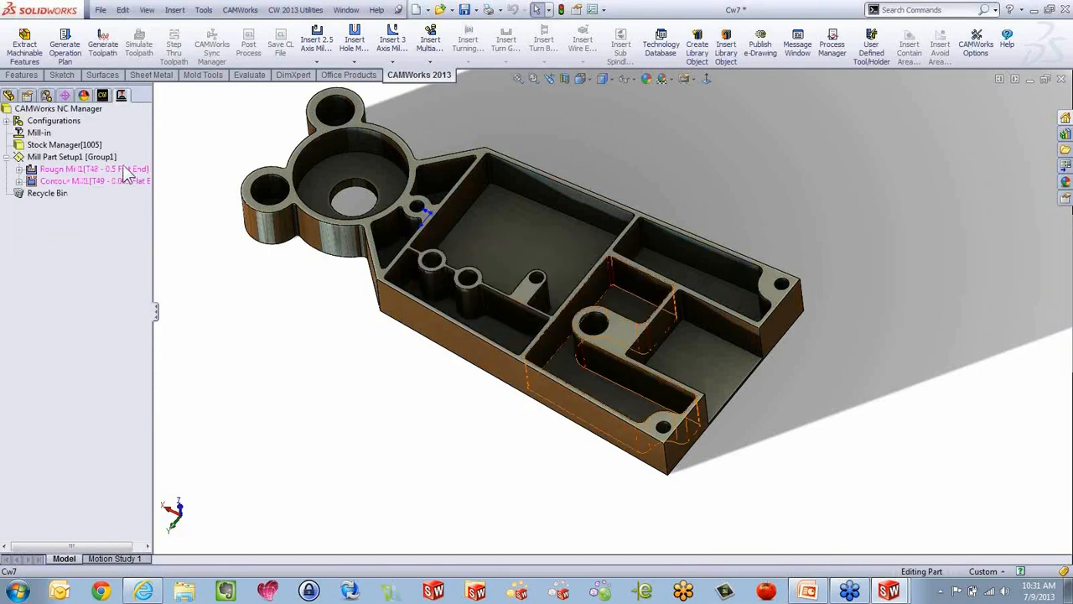
Set the cut diameter and shank diameter of the Contour Mill1 flat end tool to 0.5 in.
left_click(124, 170)
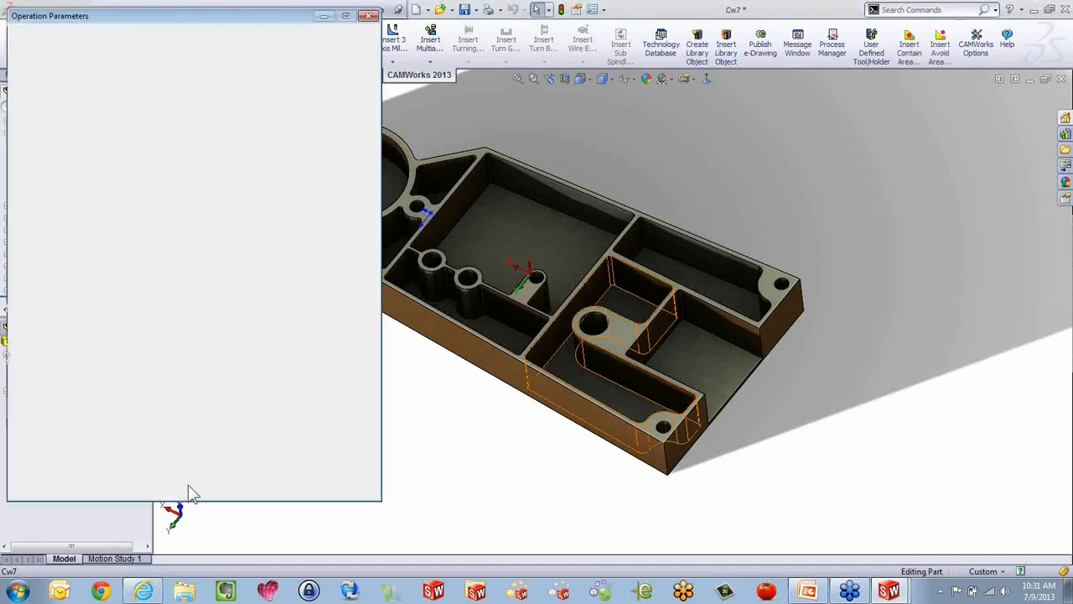
left_click(25, 38)
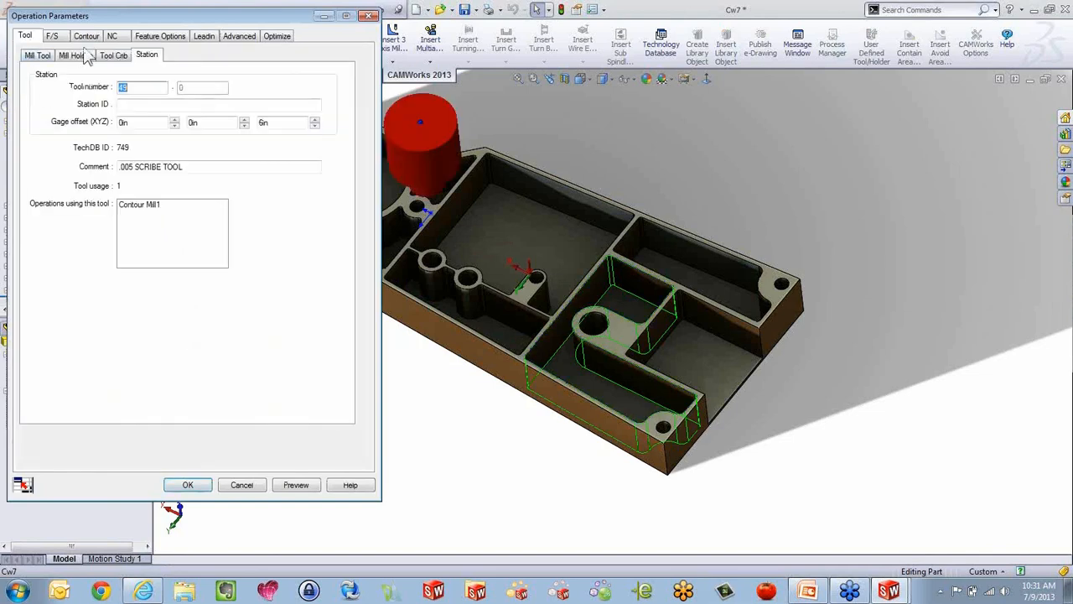
left_click(37, 55)
double_click(146, 132)
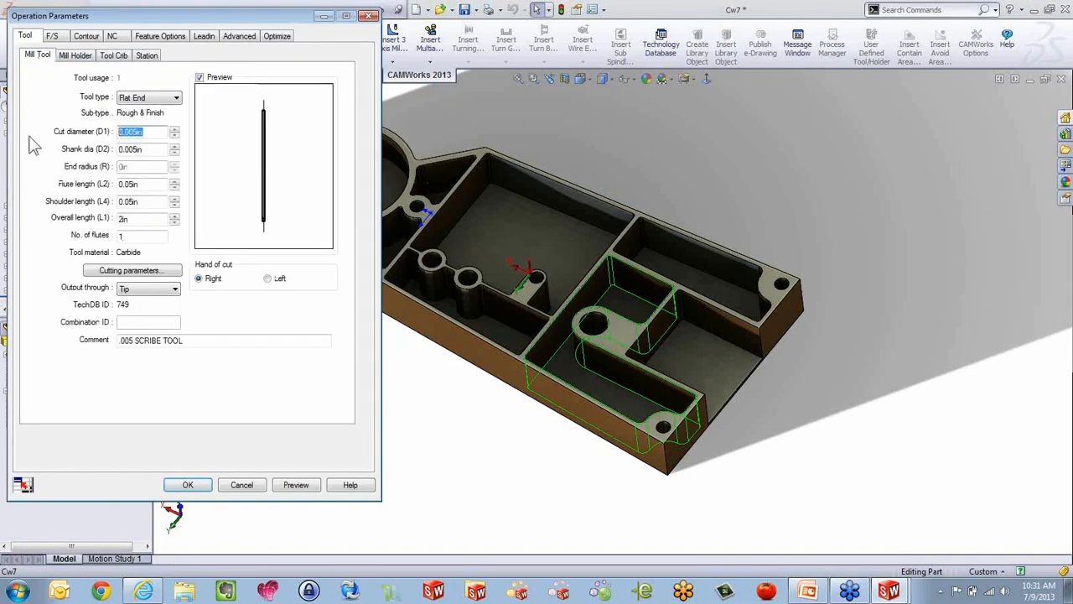
double_click(160, 148)
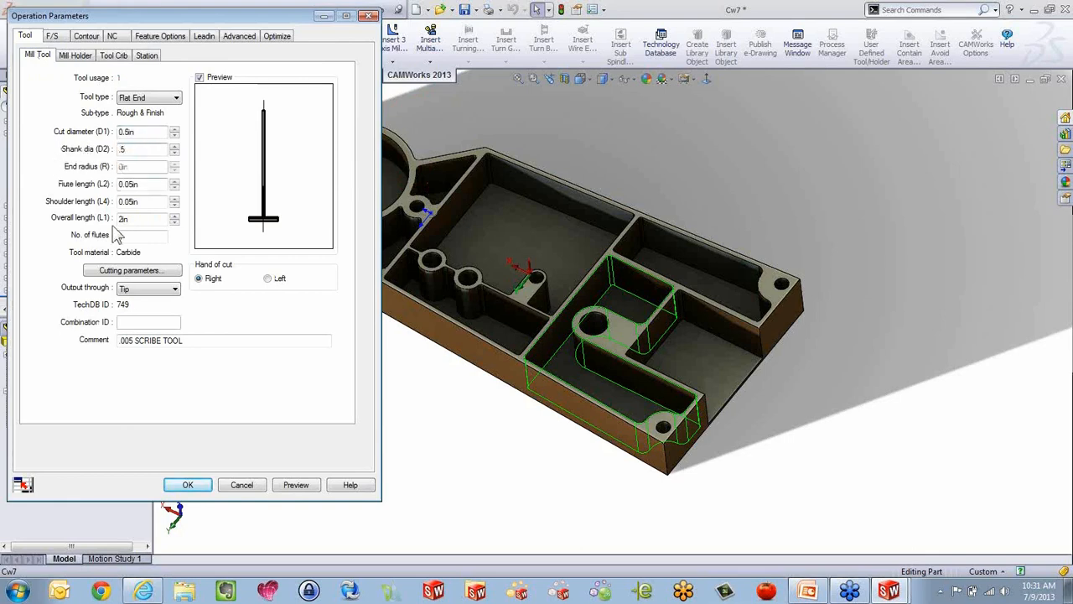
left_click(191, 485)
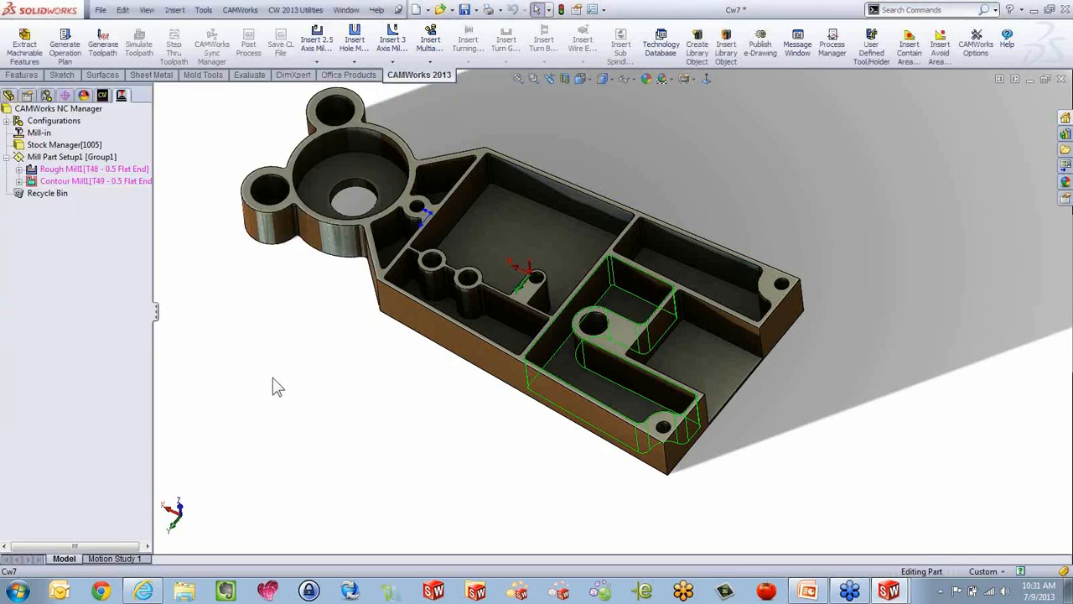
Generate the toolpaths for Mill Part Setup1 and run their simulation on the stock.
right_click(109, 160)
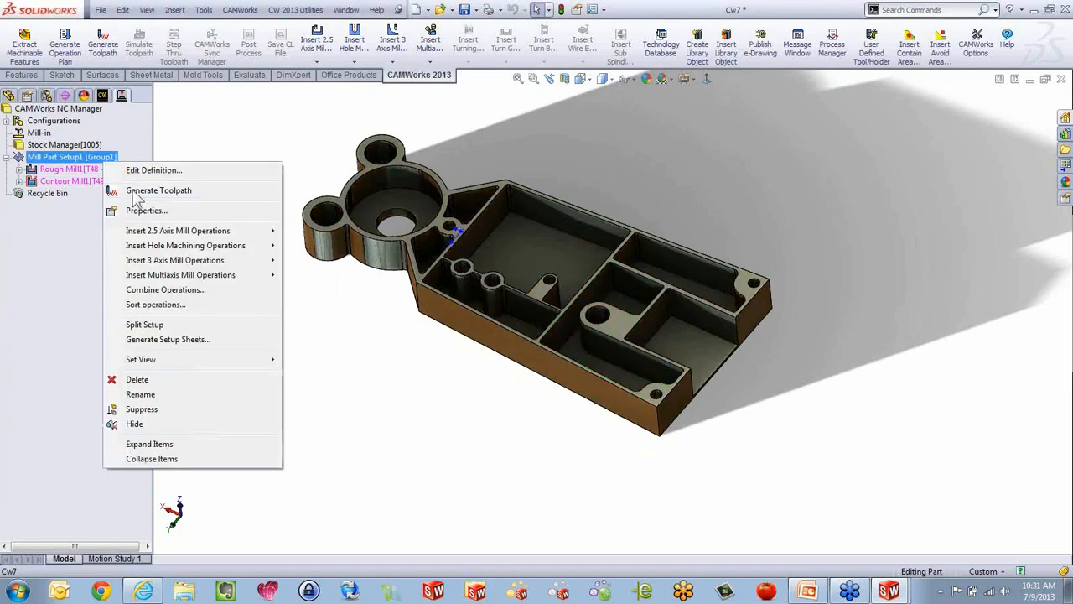
left_click(135, 192)
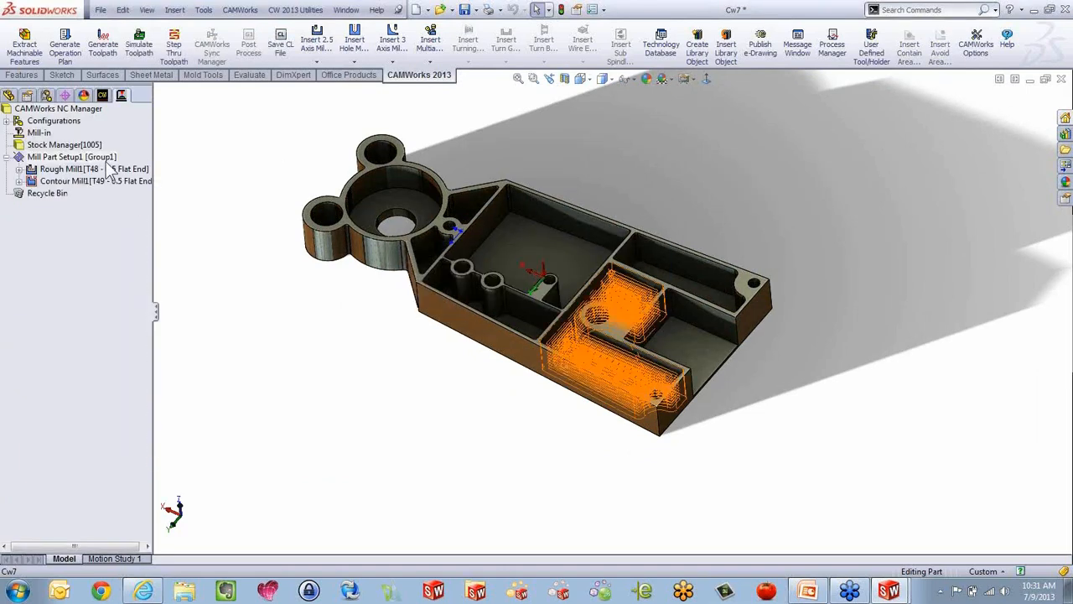
right_click(107, 159)
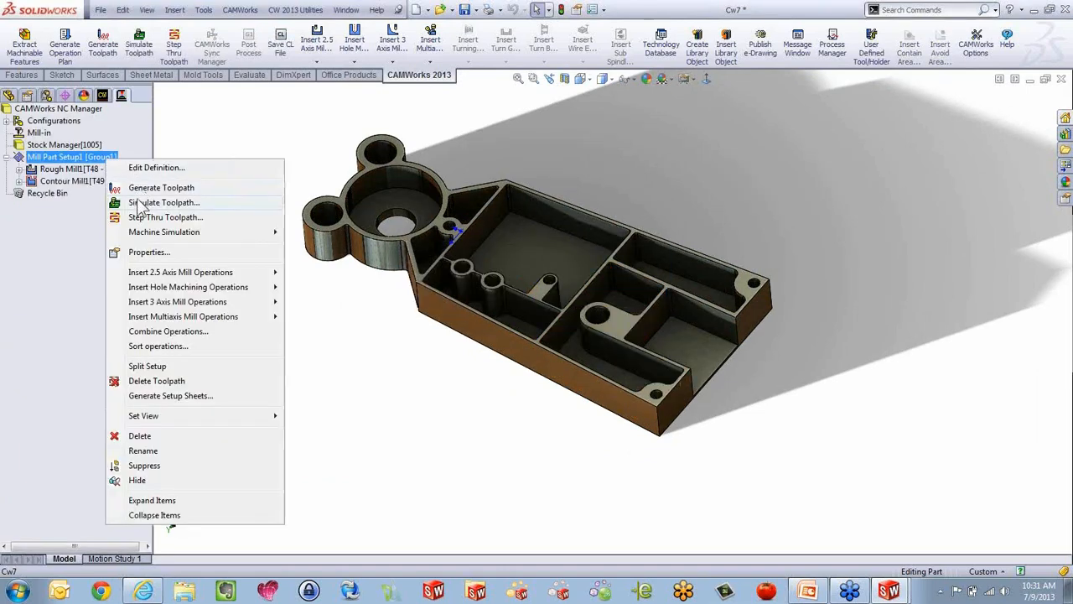
left_click(140, 204)
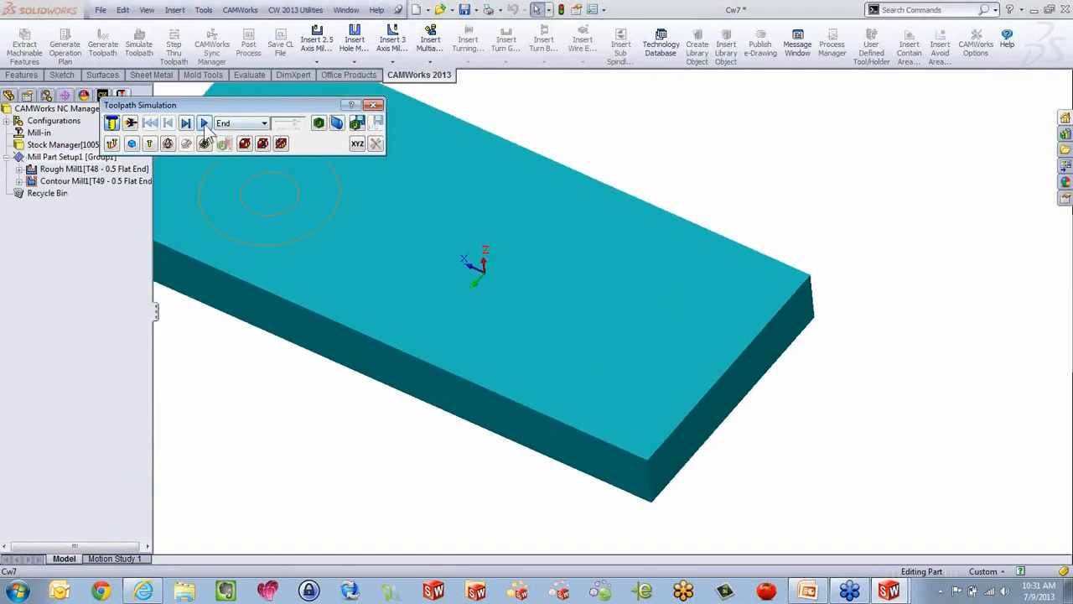
left_click(203, 123)
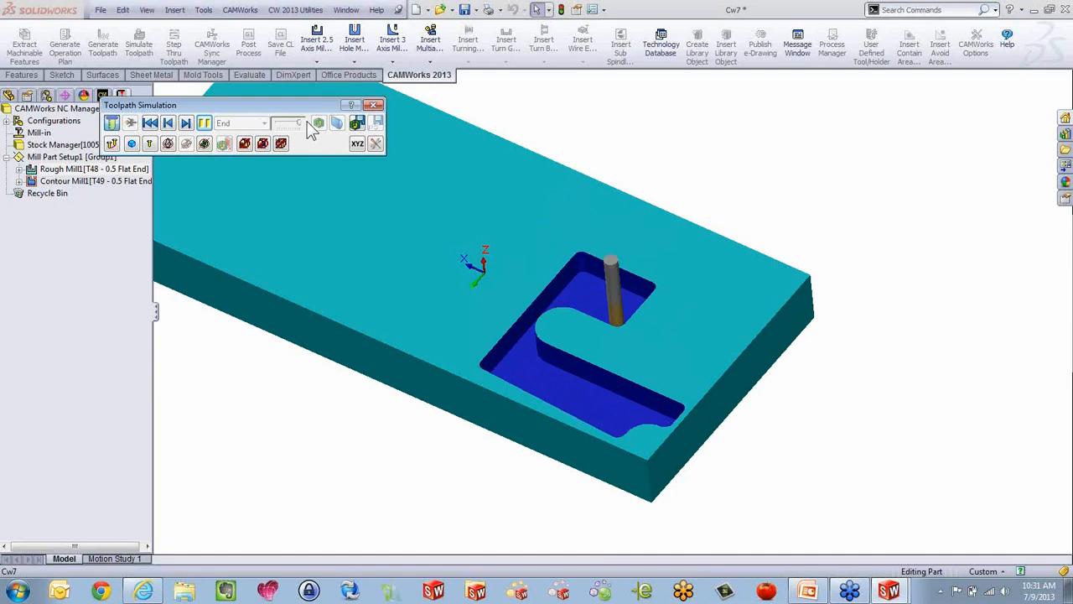
left_click(375, 107)
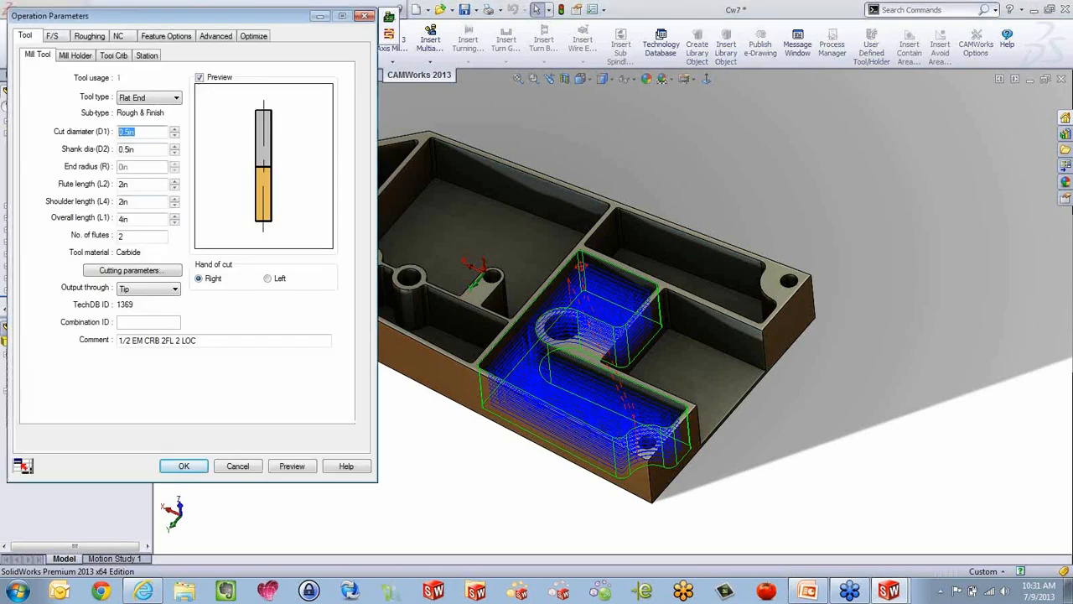
Set the cut diameter and shank diameter of the Rough Mill1 flat end tool to 0.75 in.
key("Tab")
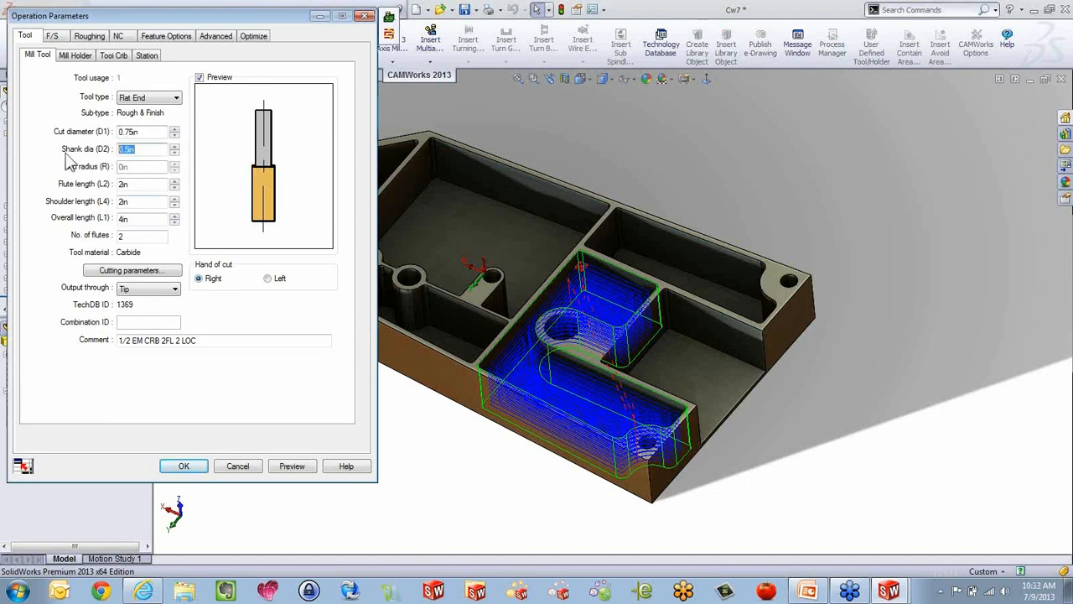
type(".75")
left_click(184, 466)
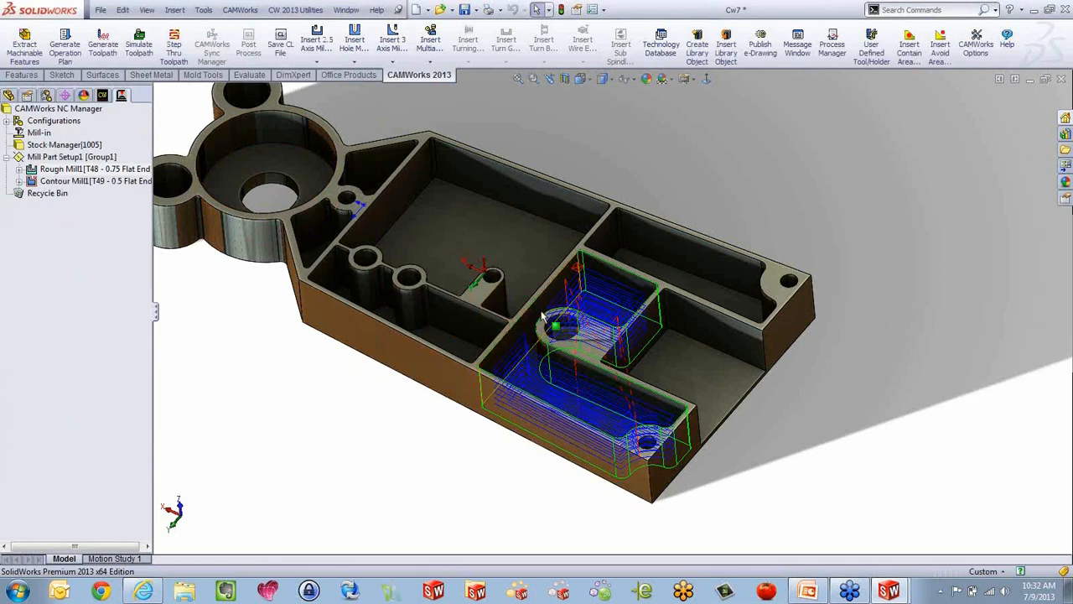
Set the Contour Mill1 tool's cut and shank diameters to 0.75 in and its flute and shoulder lengths to 1 in.
mouse_move(79, 181)
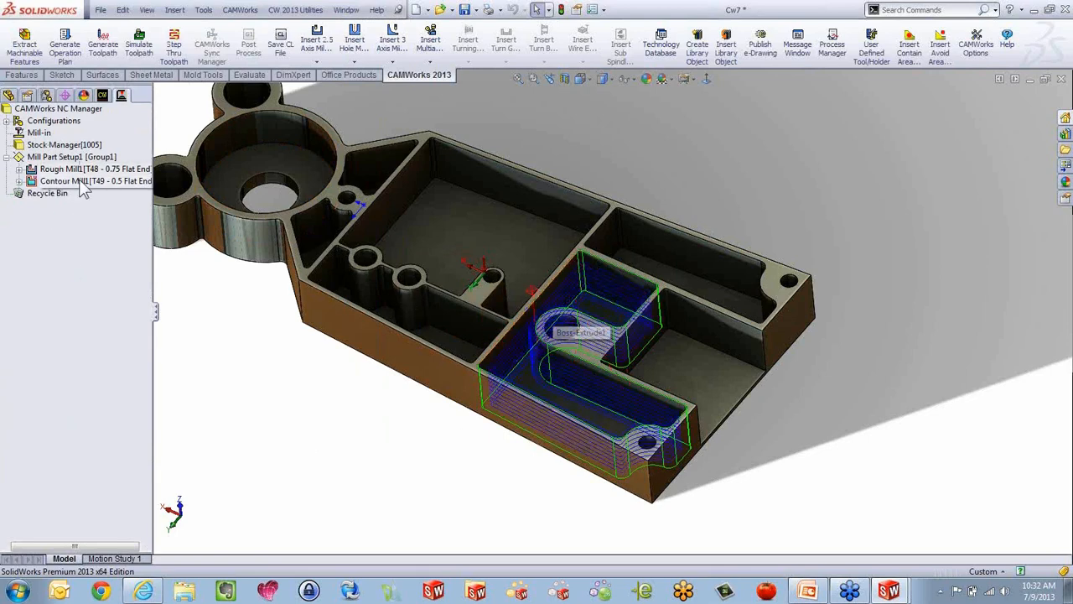
double_click(80, 181)
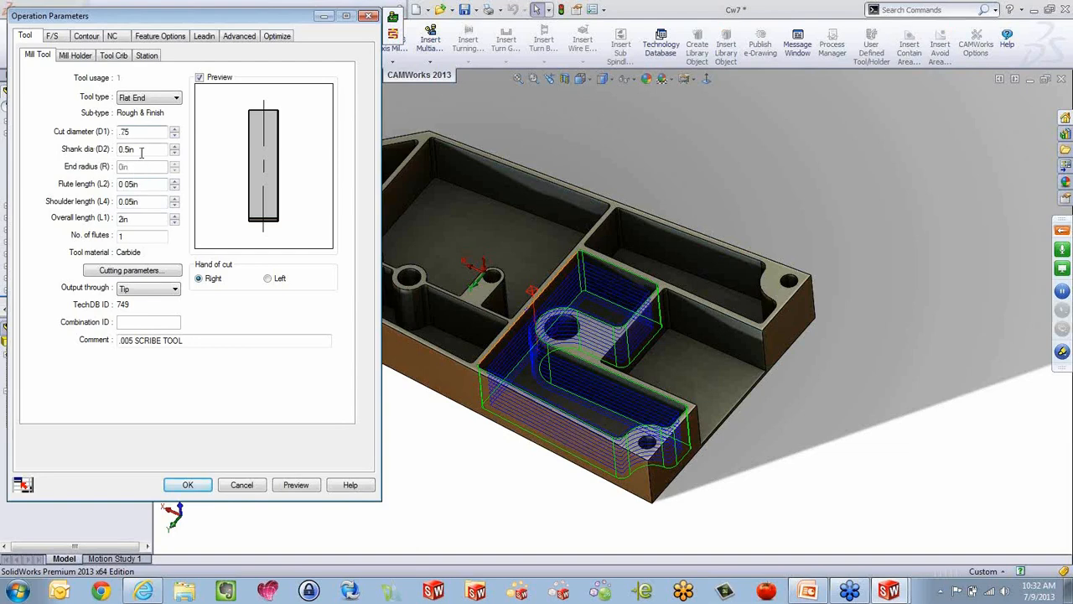
type(".75")
key("Tab")
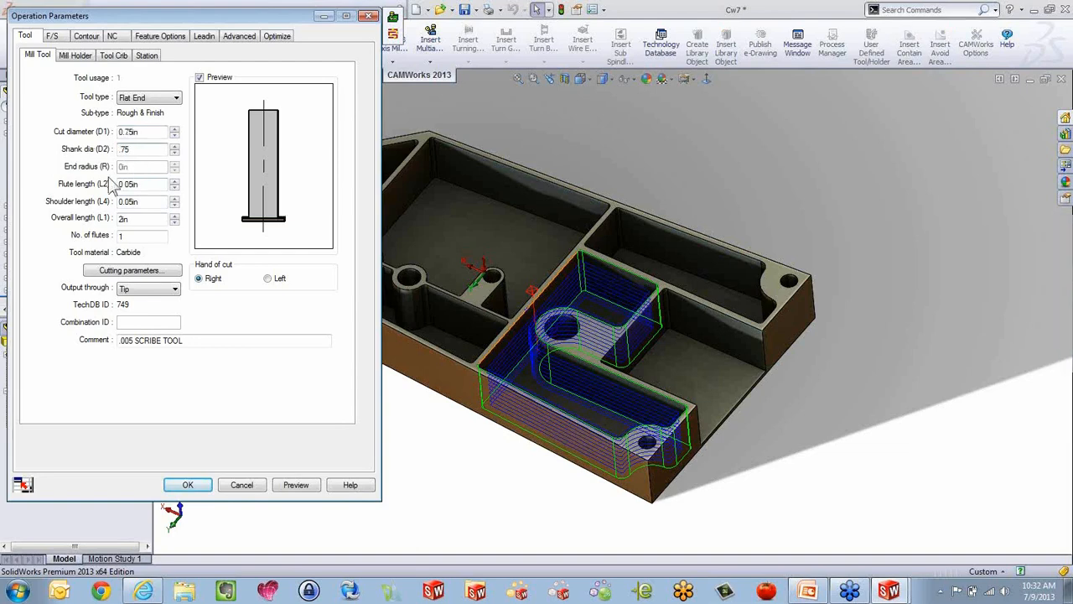
type(".75")
key("Tab")
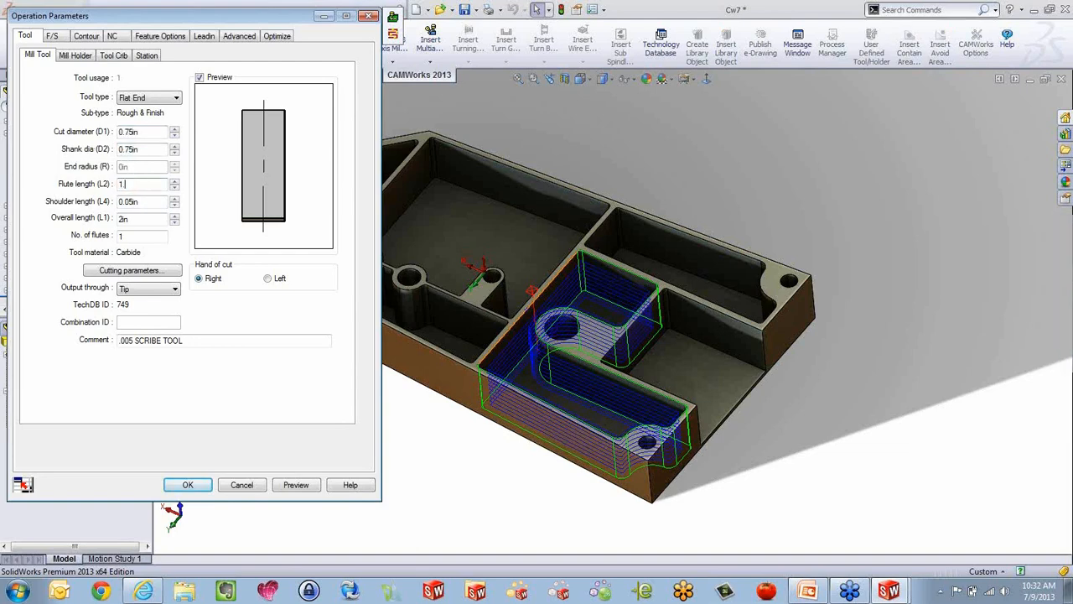
left_click(143, 202)
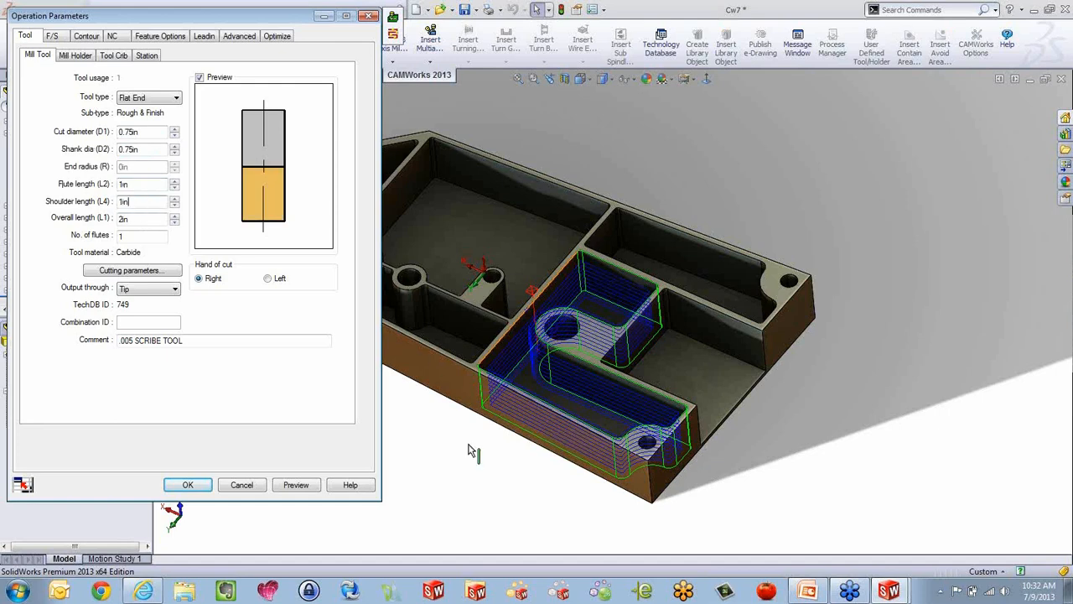
left_click(189, 486)
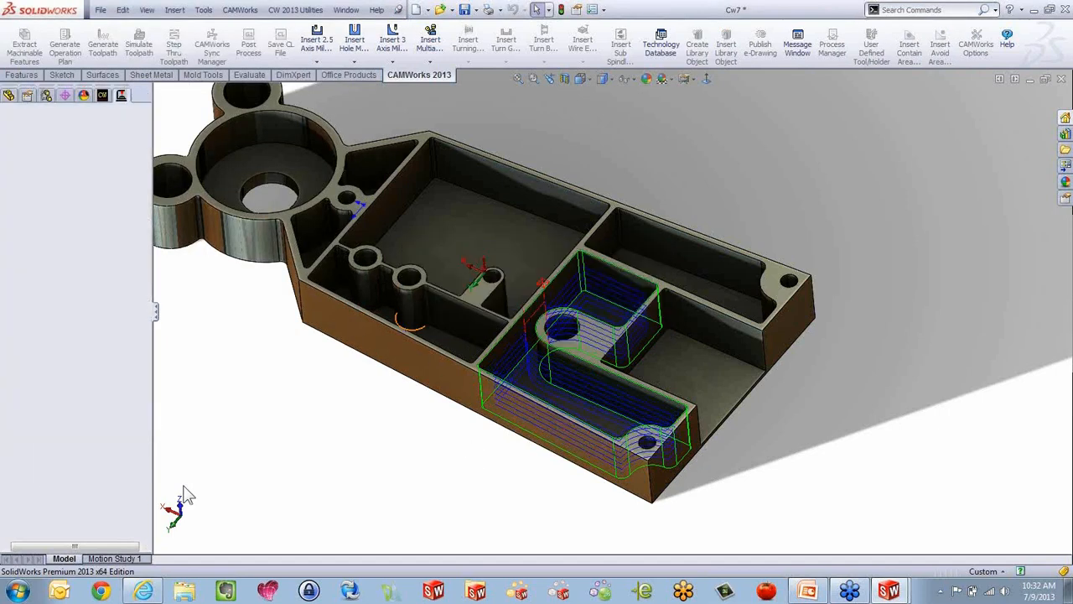
Simulate the Mill Part Setup1 toolpaths on the stock, compare the cut pocket with the finished part, and close the simulation.
right_click(69, 157)
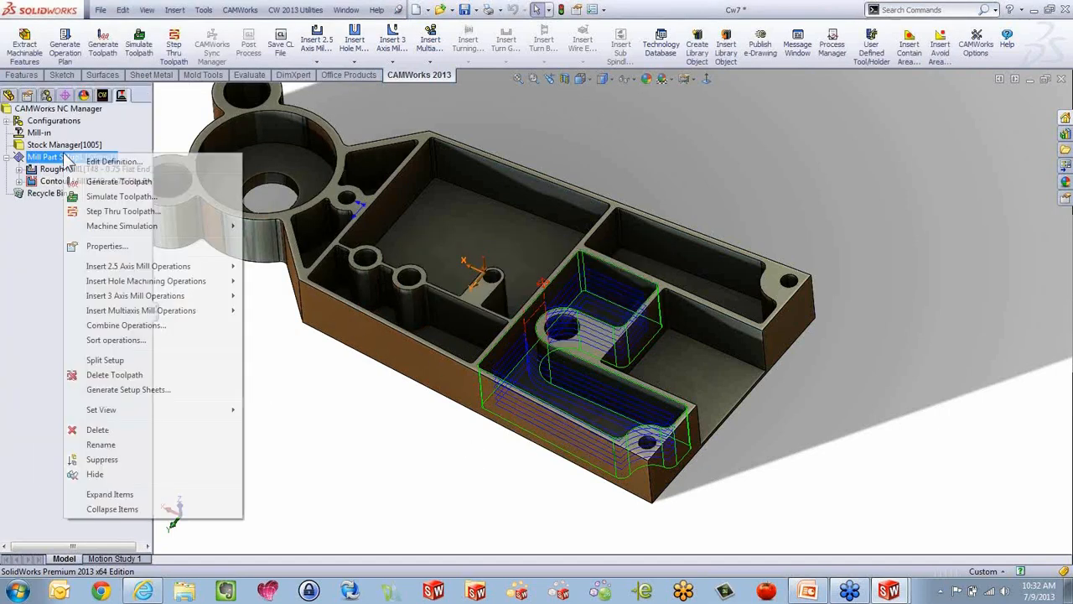
left_click(168, 197)
left_click(205, 123)
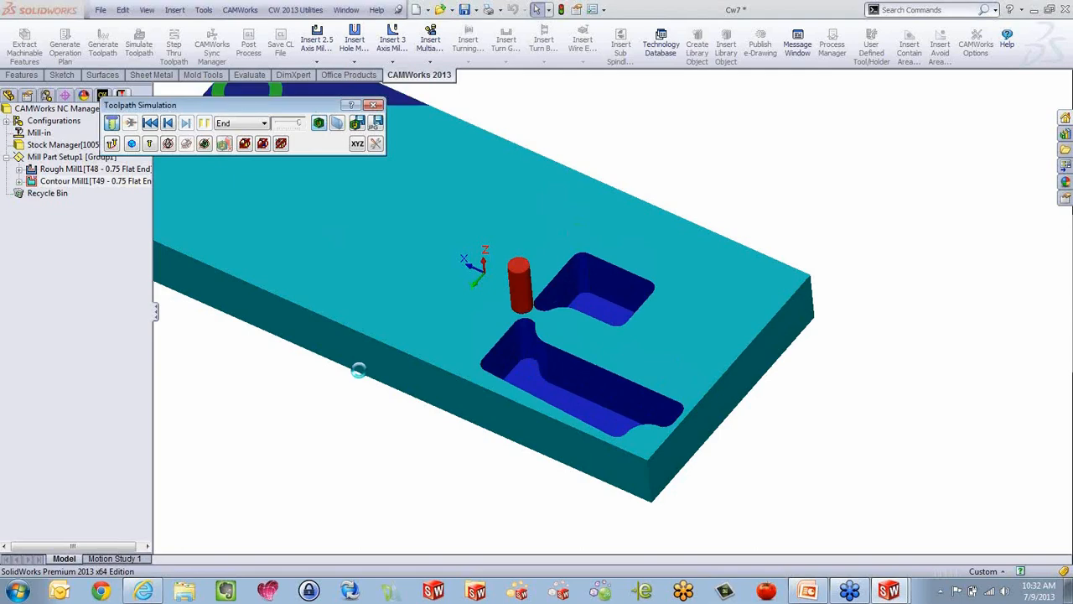
scroll(608, 398, "down", 3)
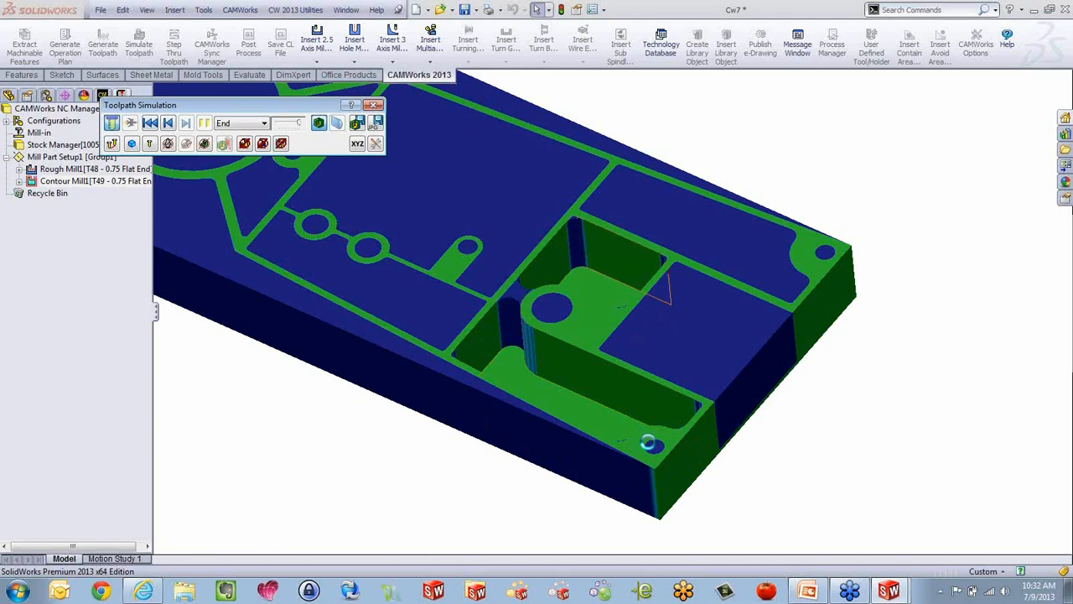
left_click(374, 105)
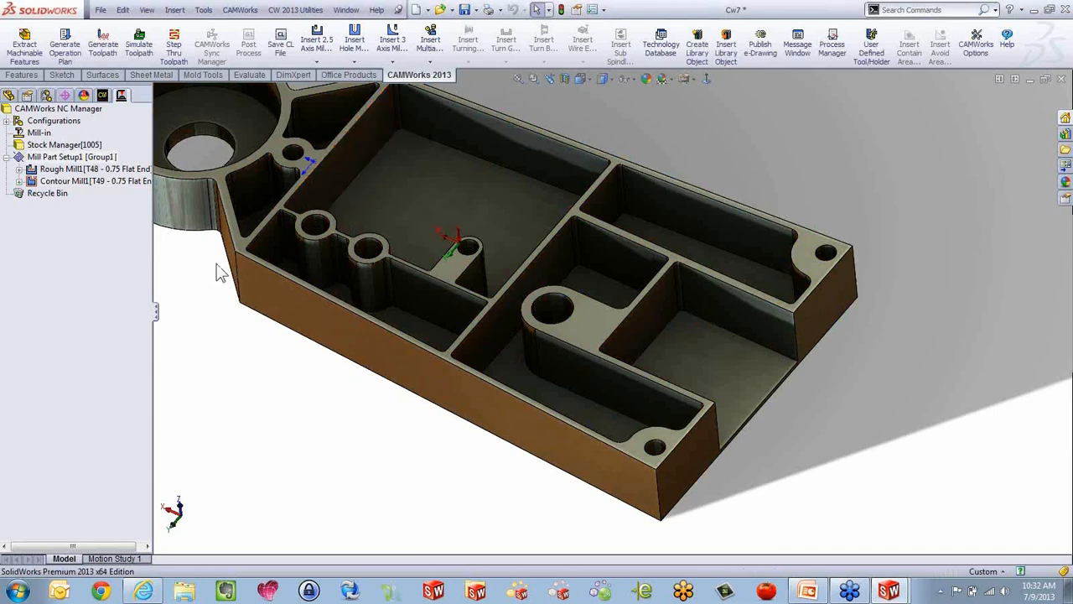
Copy the Contour Mill1 operation within Mill Part Setup1, placing the copy directly after the original.
left_click(93, 182)
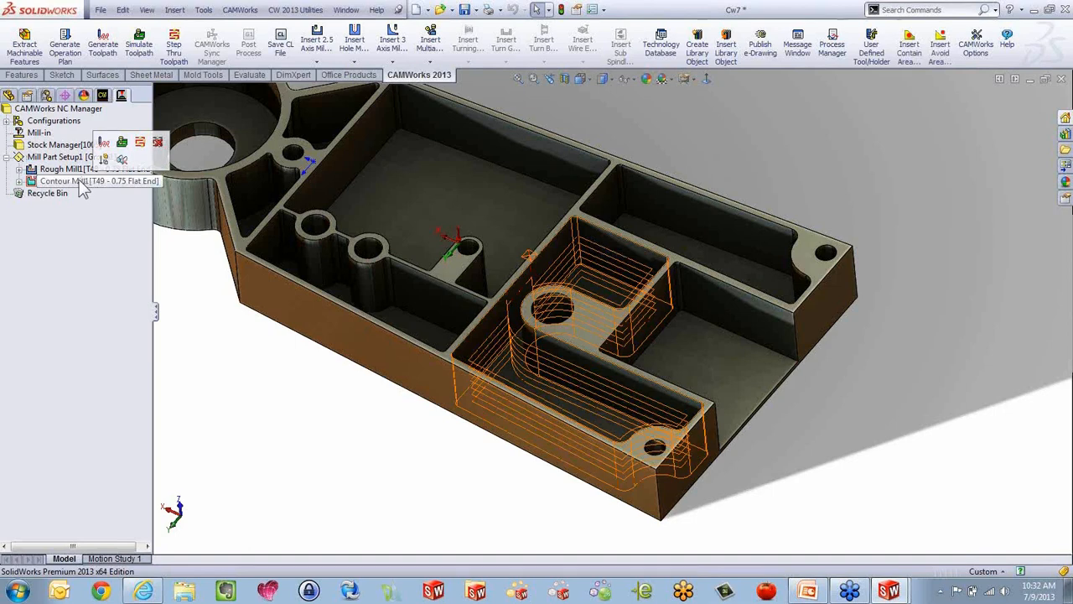
left_click(74, 168)
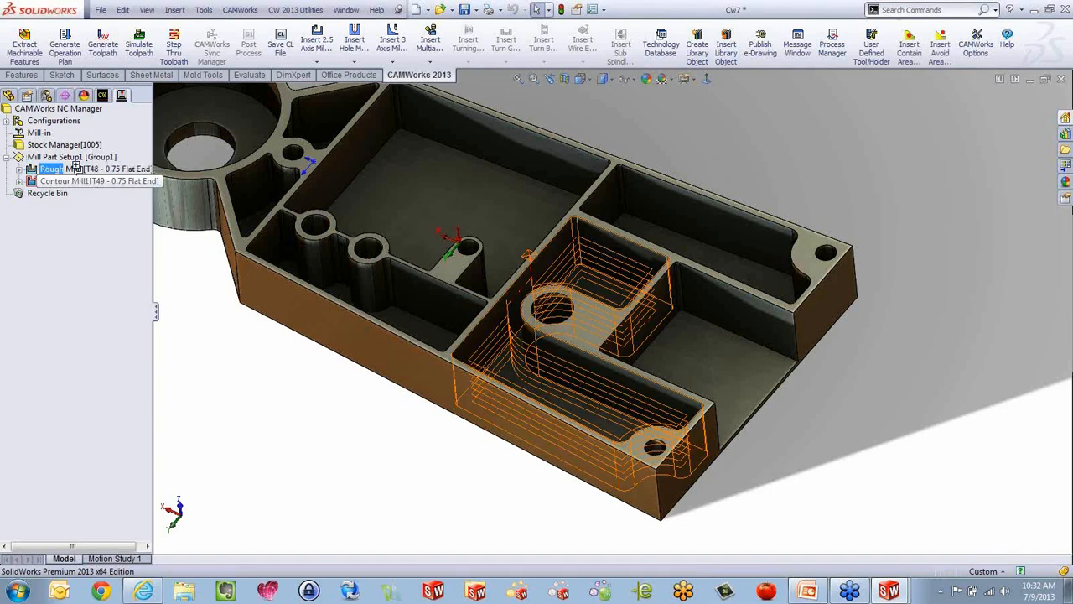
left_click_drag(74, 182, 77, 192)
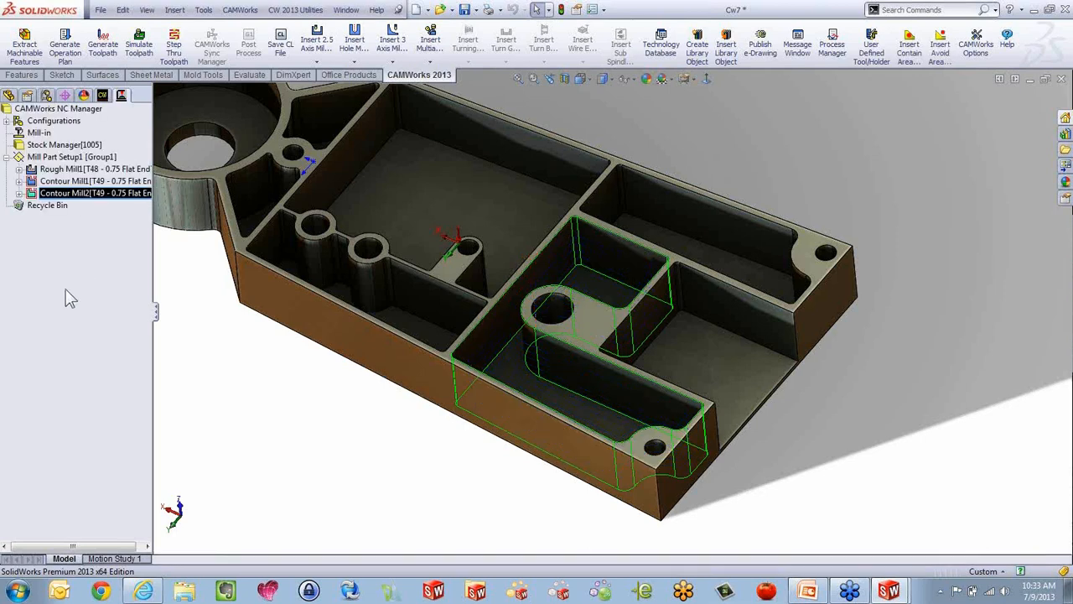
Set the cut diameter of the copied Contour Mill2 operation's flat end tool to 0.25 in and edit its shank diameter.
left_click(69, 193)
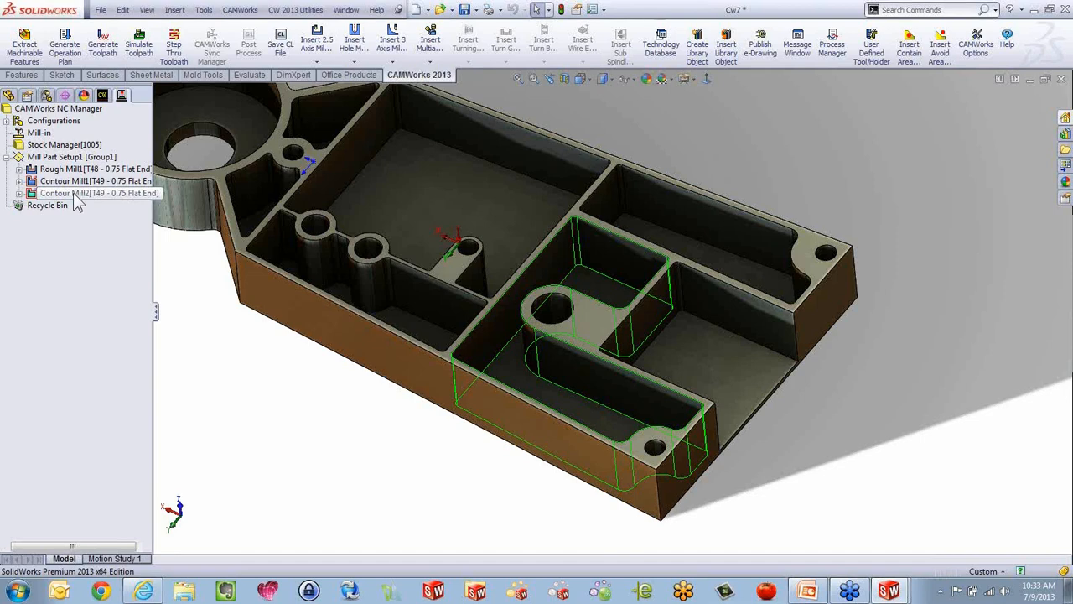
double_click(73, 192)
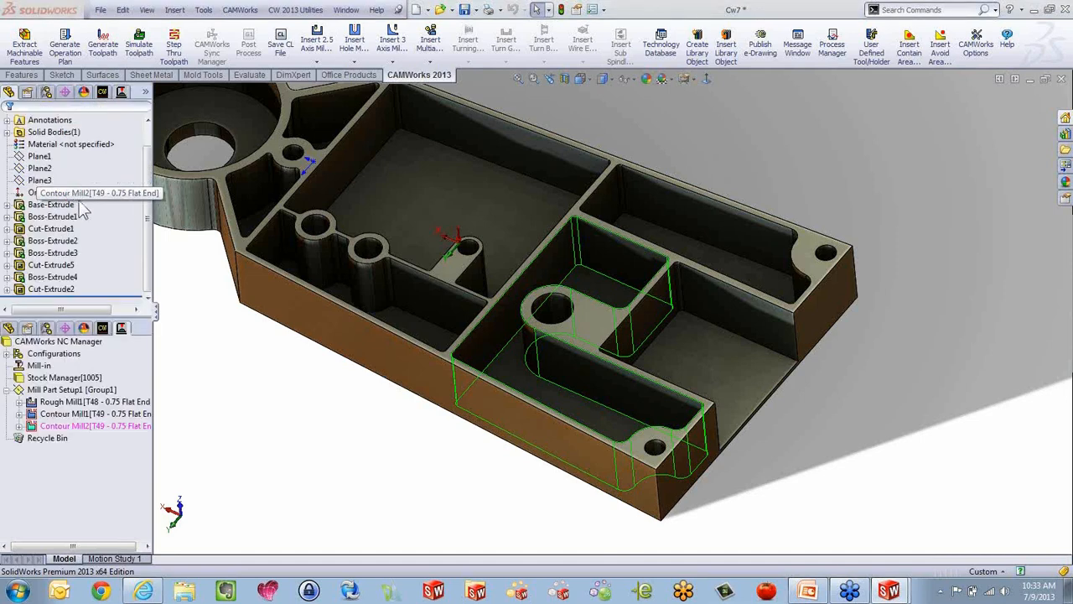
left_click_drag(152, 135, 100, 145)
type(".25")
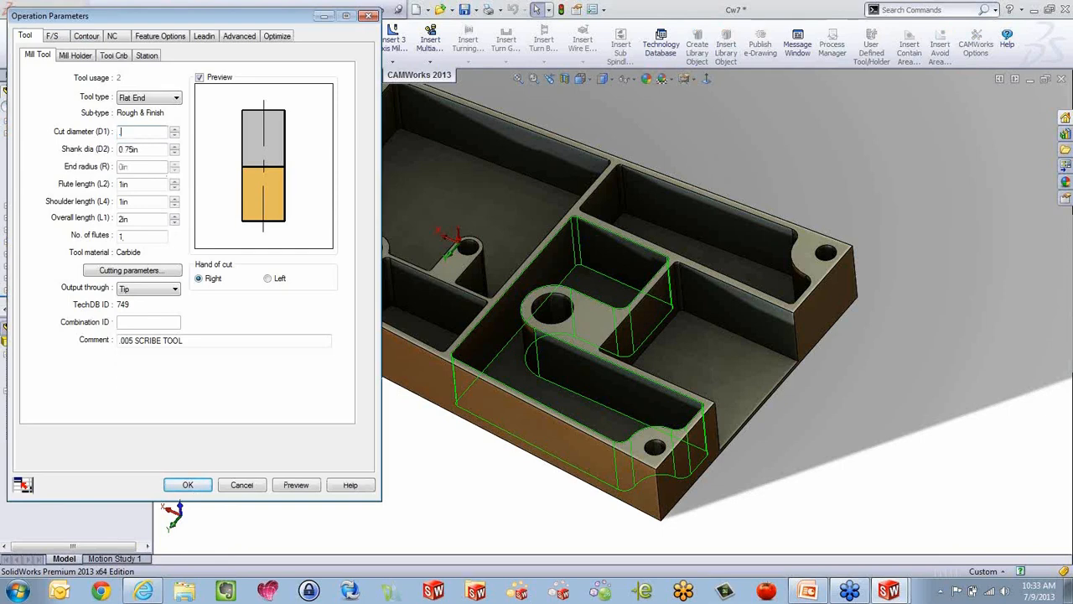
key("Tab")
type("2")
Set the rest machining method of Contour Mill2 to Previous tool and apply the operation parameters.
left_click(92, 37)
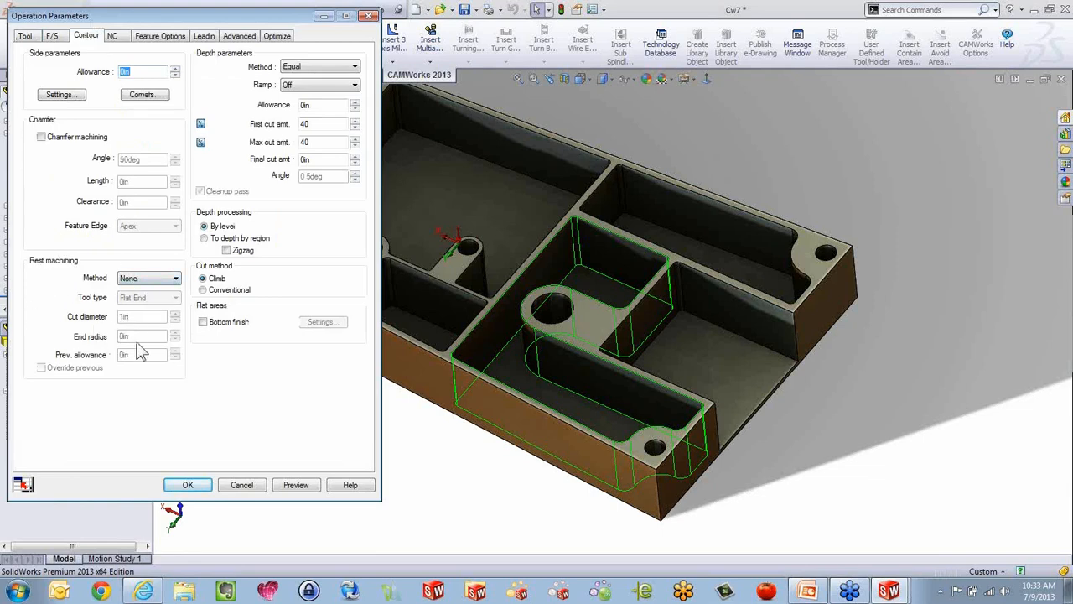
left_click(175, 278)
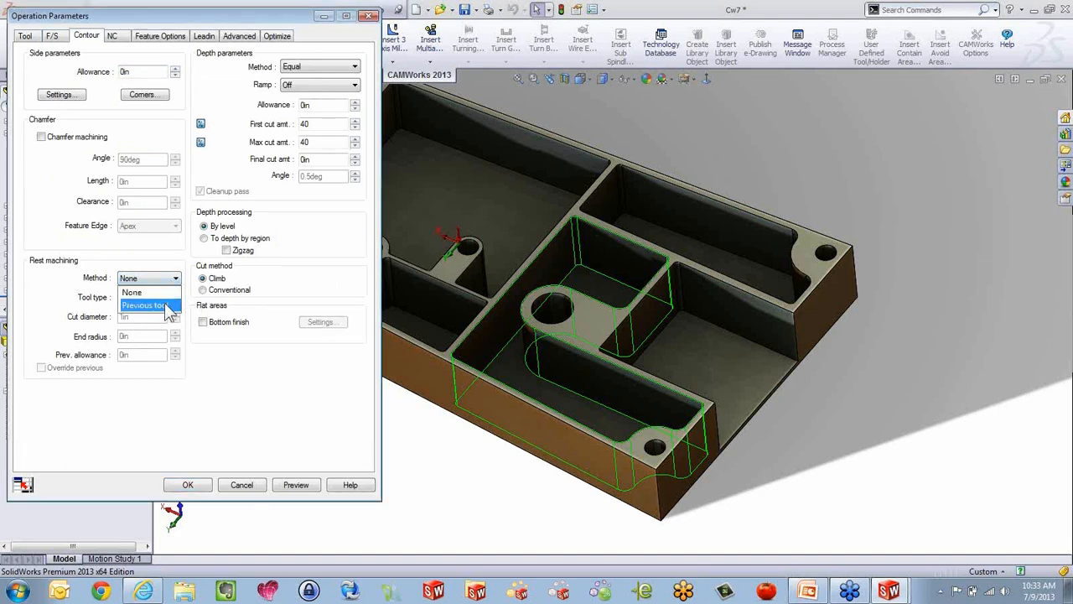
left_click(165, 305)
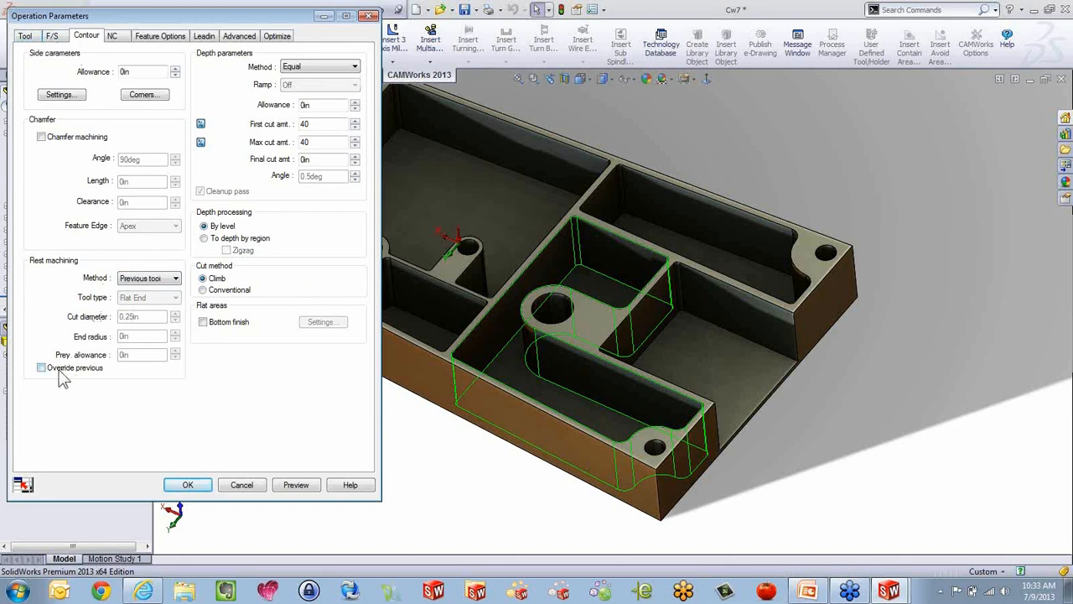
left_click(198, 490)
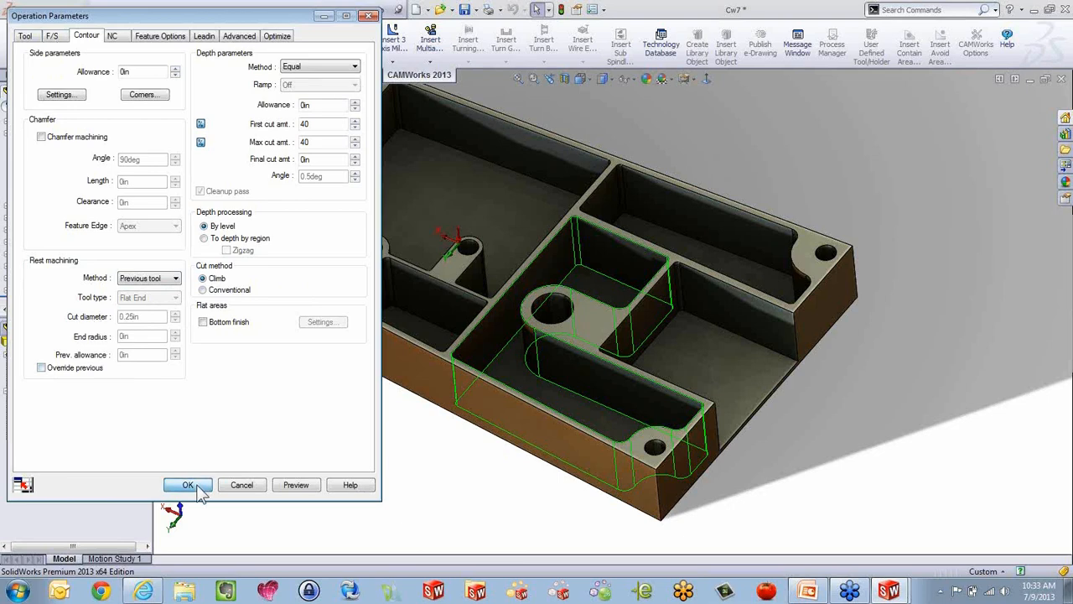
left_click(590, 327)
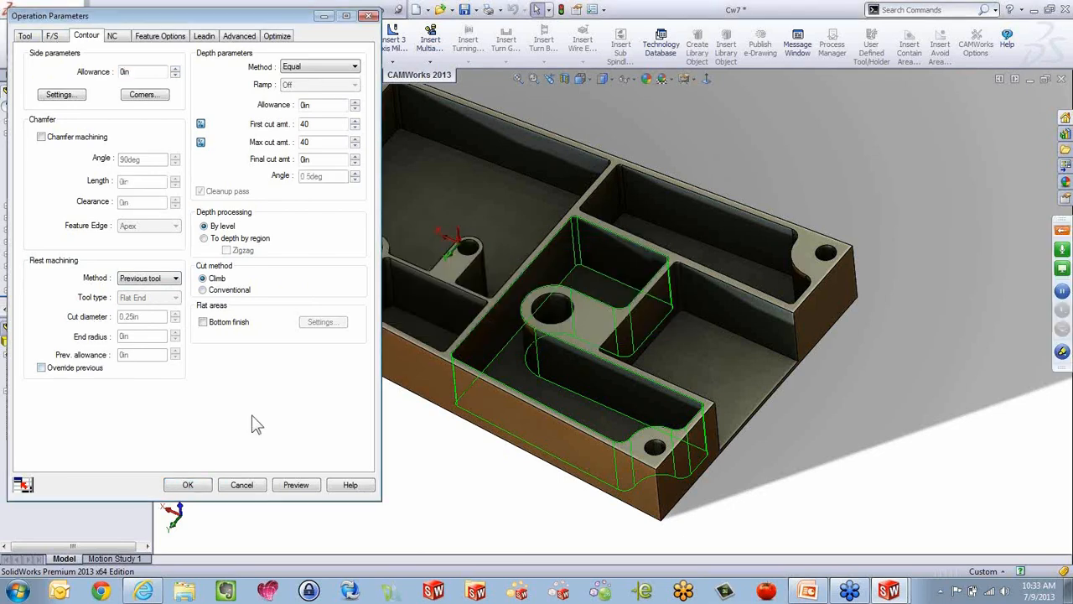
Generate the Contour Mill2 toolpath and examine its rest machining passes at the pocket corners and the narrow gap beside the rib.
right_click(121, 194)
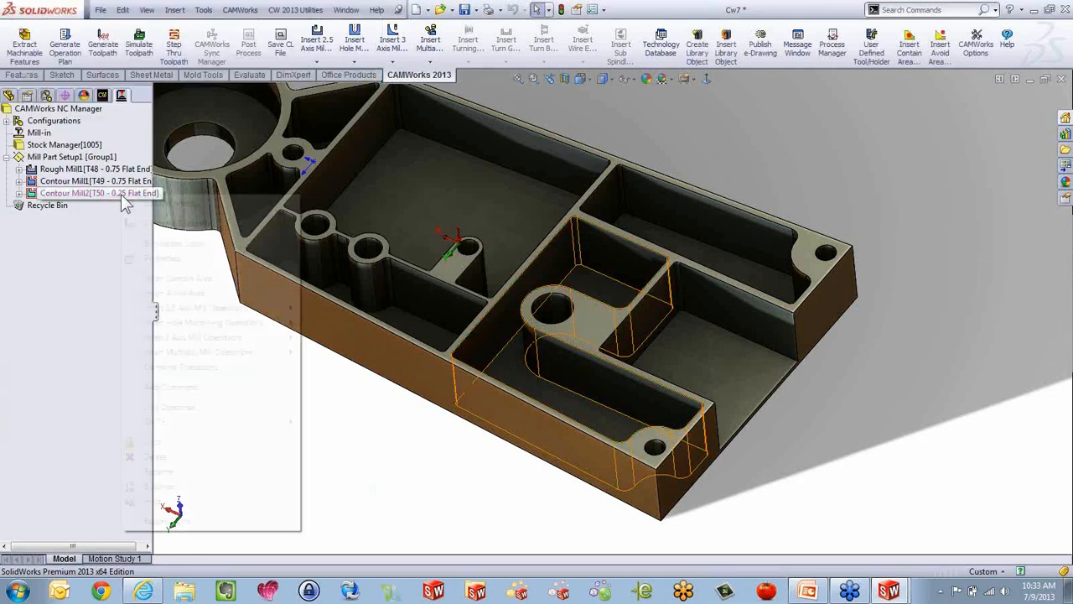
left_click(166, 223)
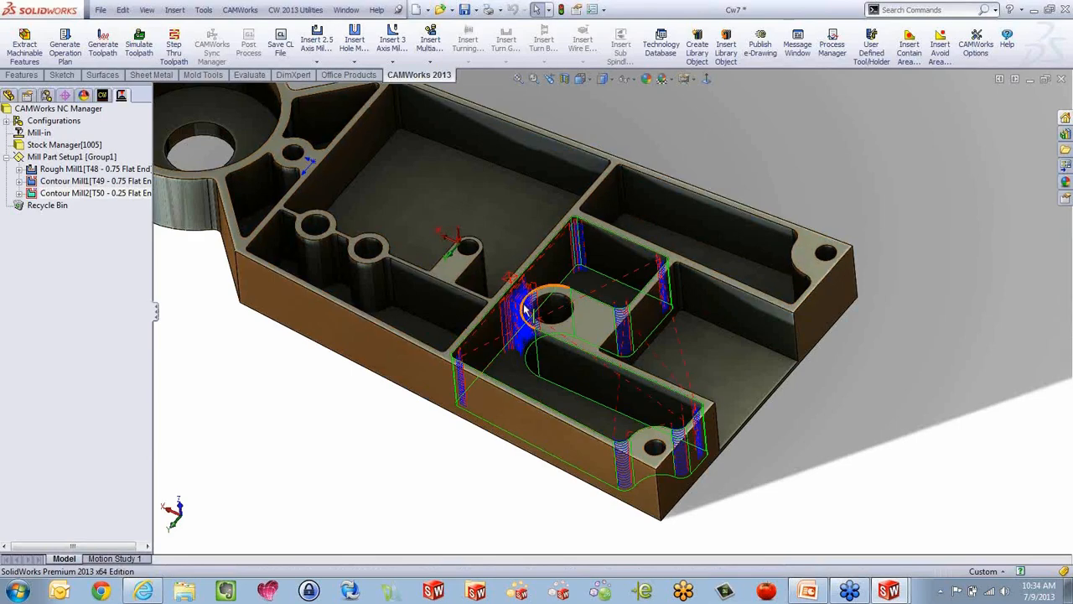
scroll(527, 310, "down", 2)
scroll(527, 311, "down", 3)
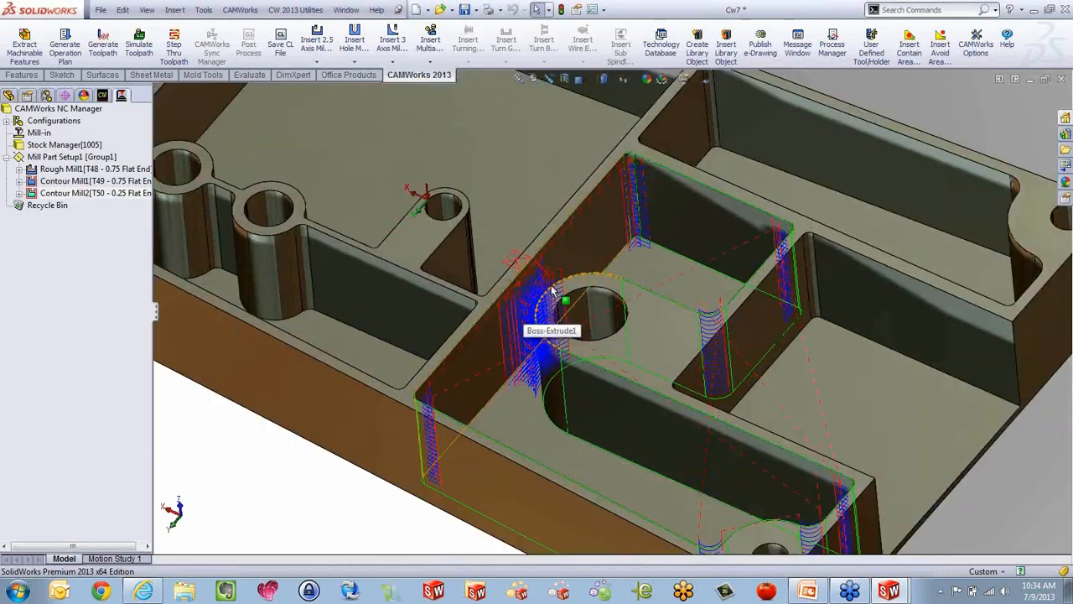
scroll(553, 285, "up", 2)
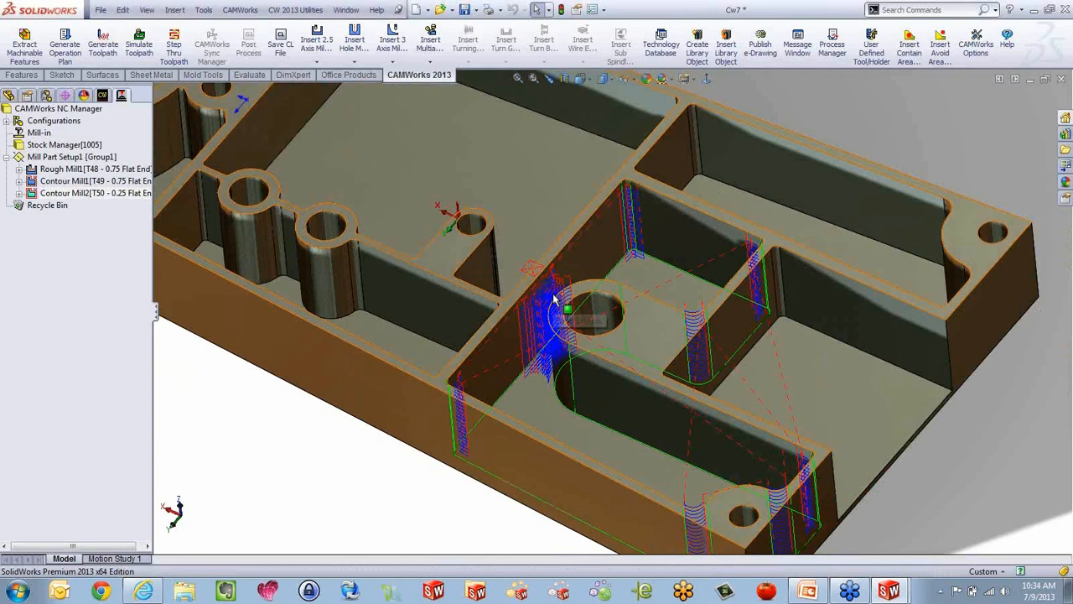
scroll(554, 295, "up", 1)
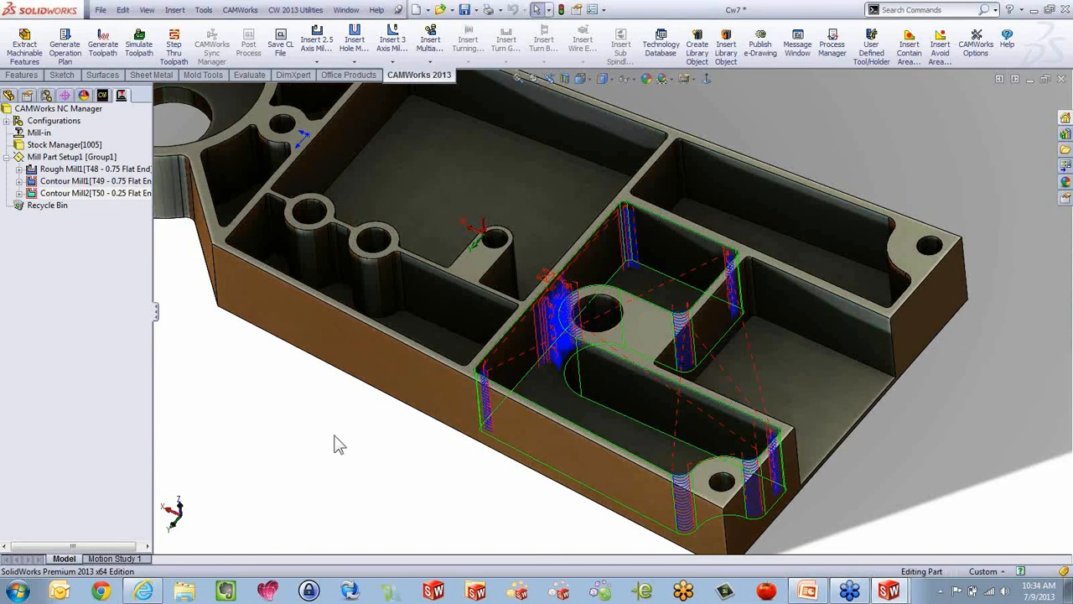
Delete the Rough Mill1, Contour Mill1 and Contour Mill2 operations and empty the CAMWorks Recycle Bin.
left_click(67, 198)
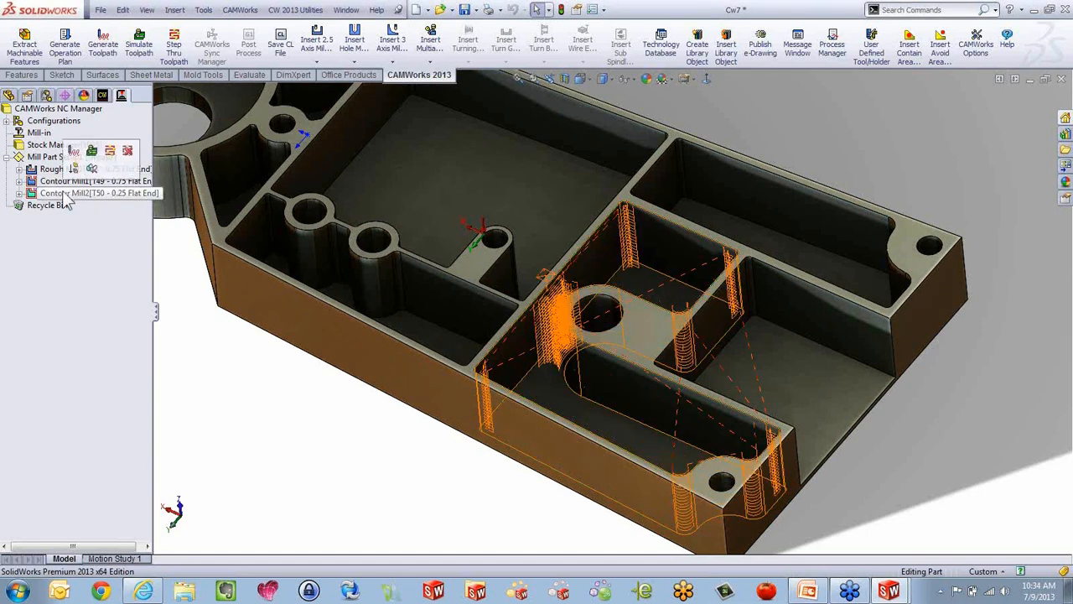
left_click(52, 170, "shift")
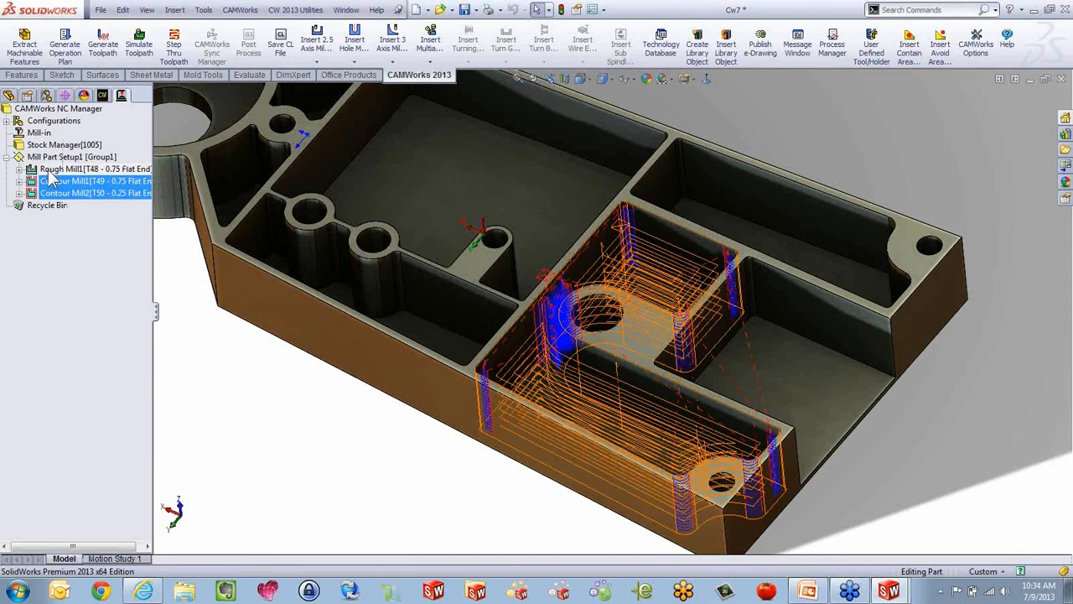
key("Delete")
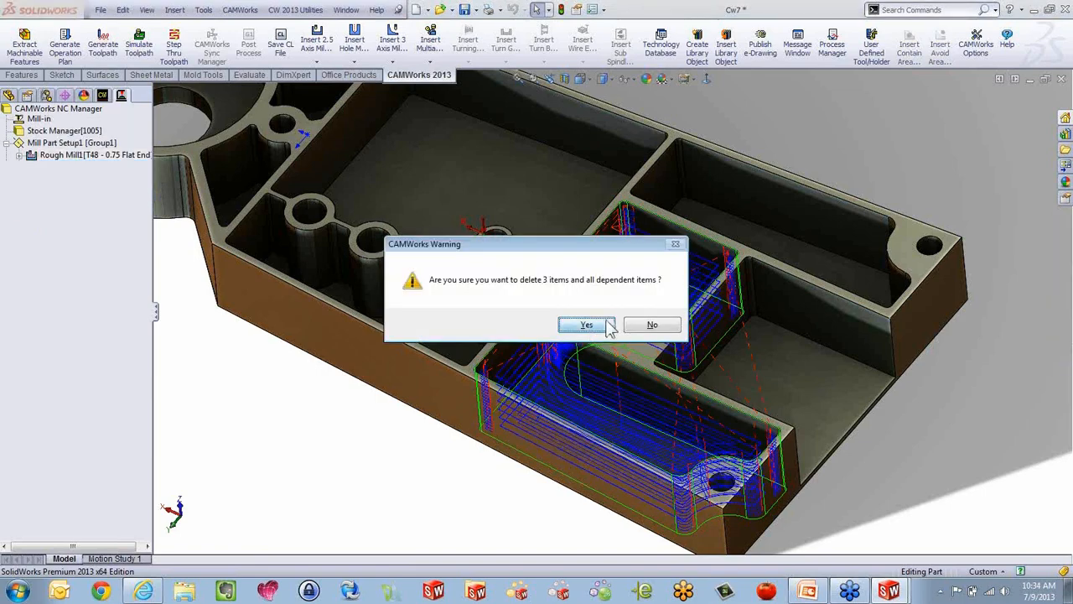
left_click(605, 327)
right_click(47, 169)
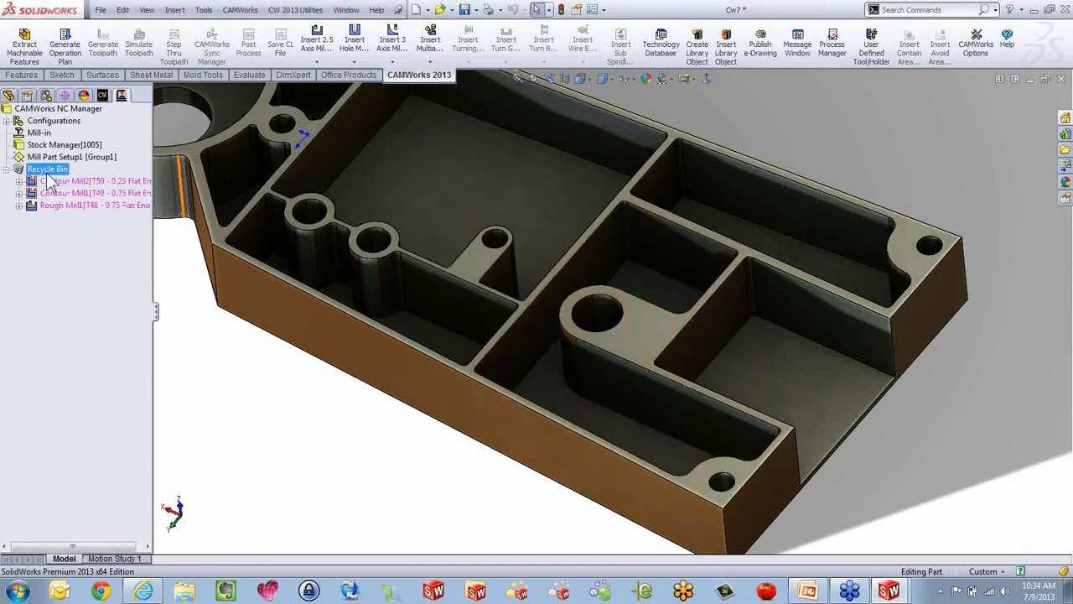
left_click(80, 197)
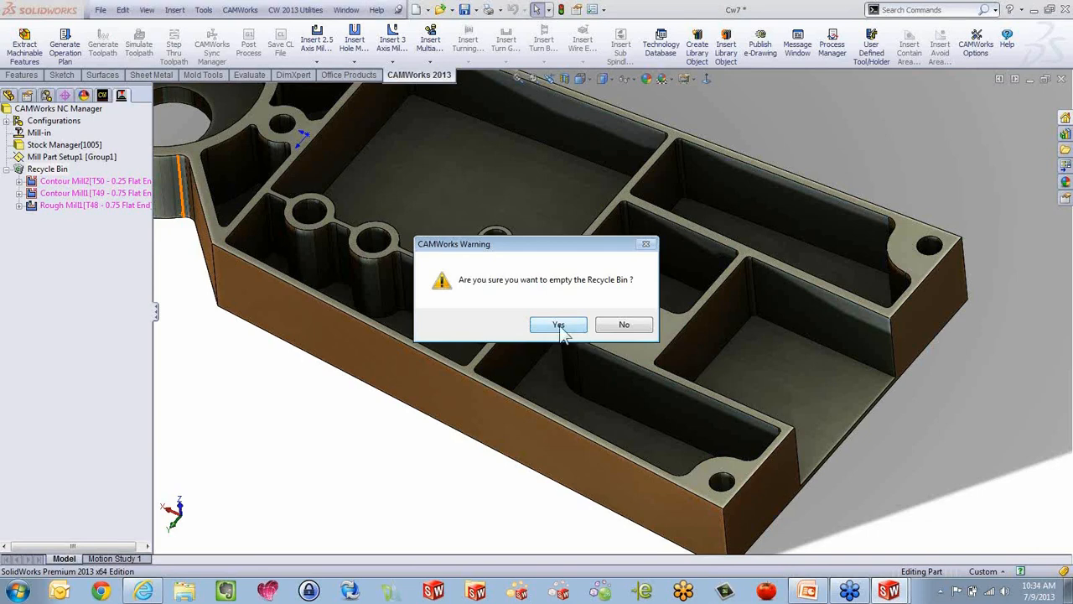
left_click(558, 326)
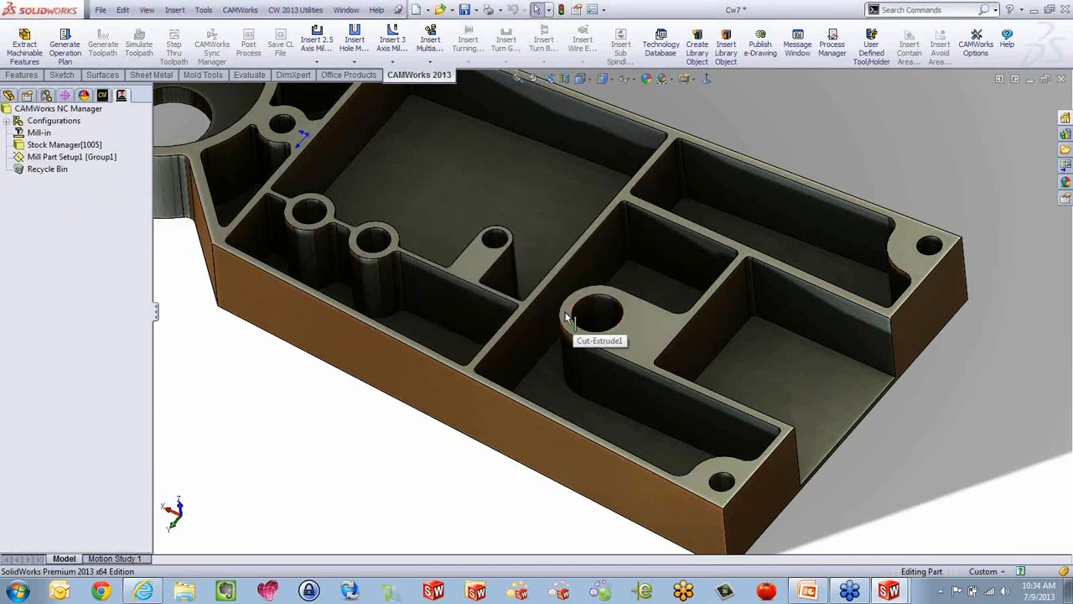
Change the strategy of the Irregular Pocket1 feature to Fine and generate its operation plan.
right_click(89, 160)
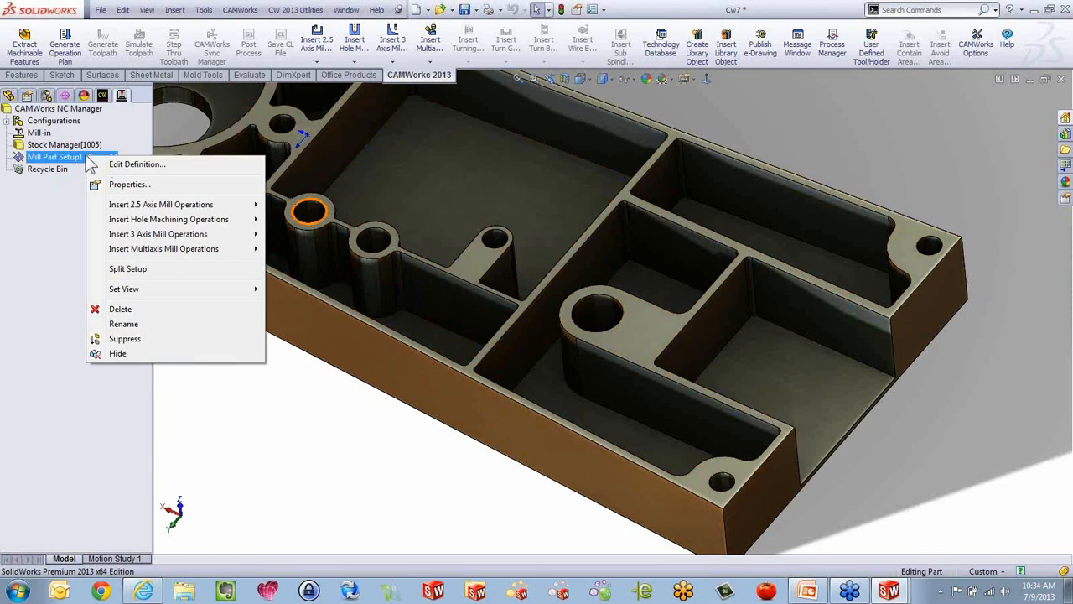
left_click(95, 77)
left_click(102, 95)
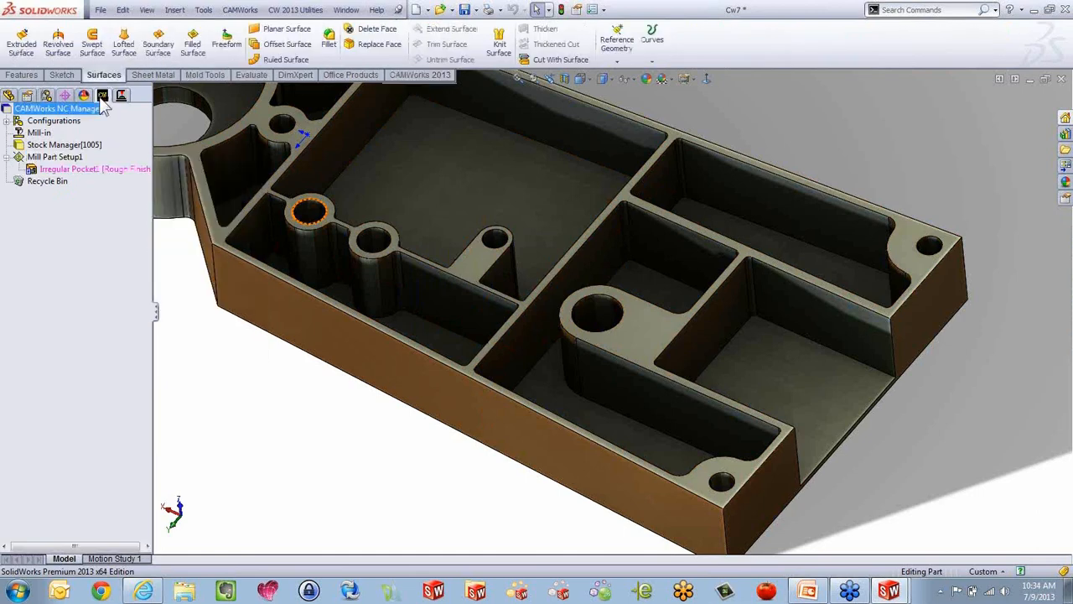
left_click(83, 169)
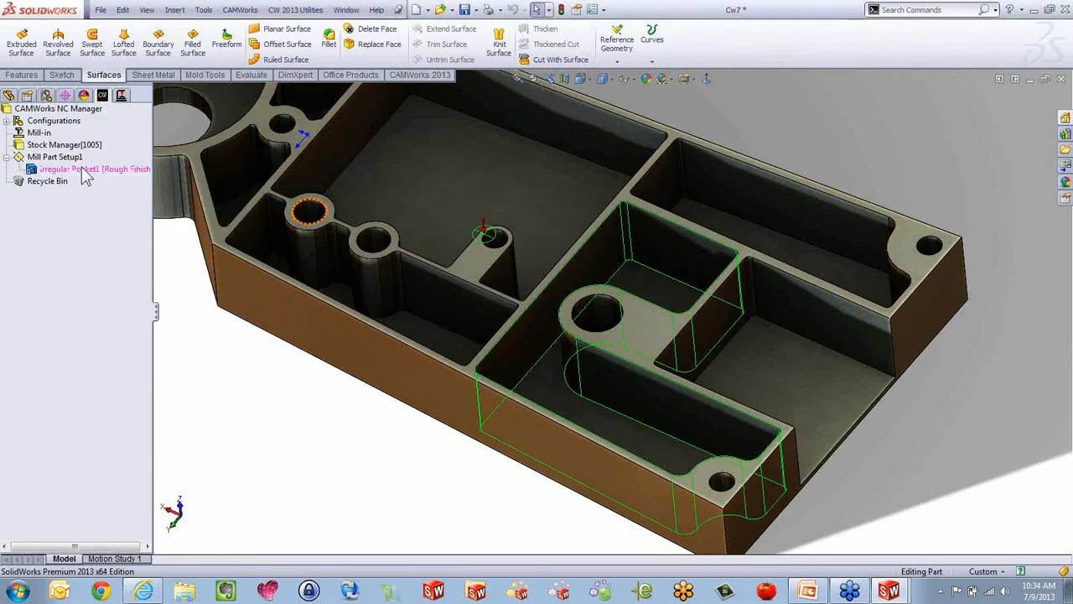
double_click(83, 168)
left_click(128, 127)
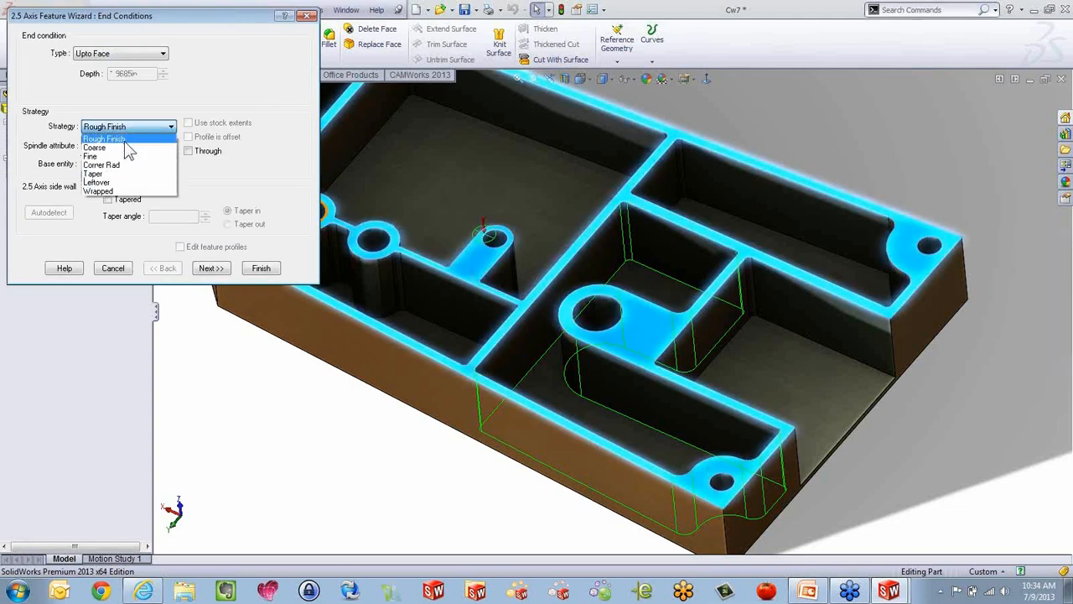
left_click(130, 156)
left_click(260, 267)
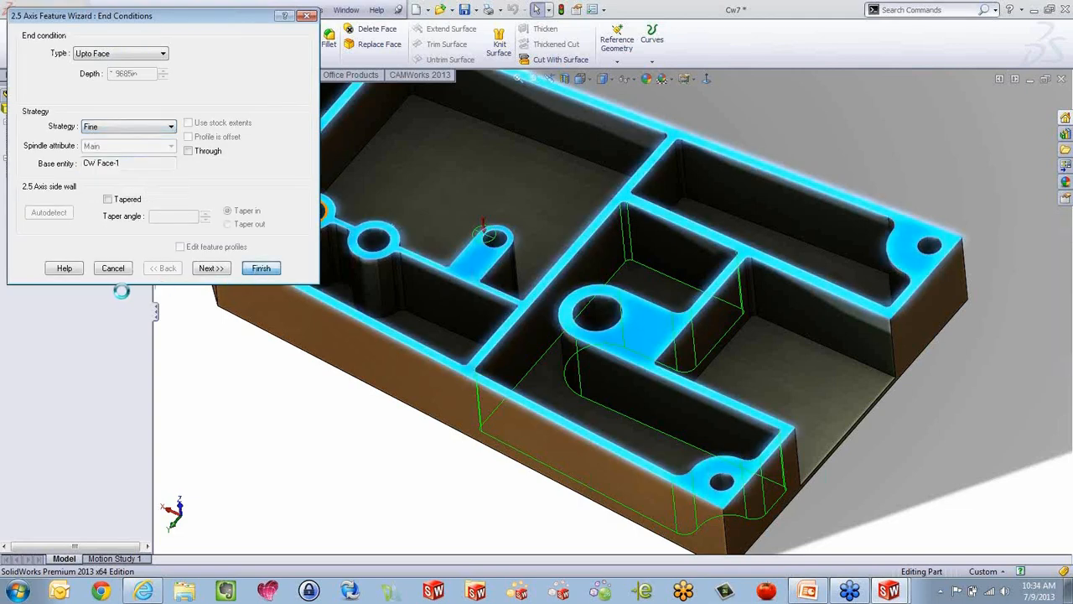
right_click(101, 171)
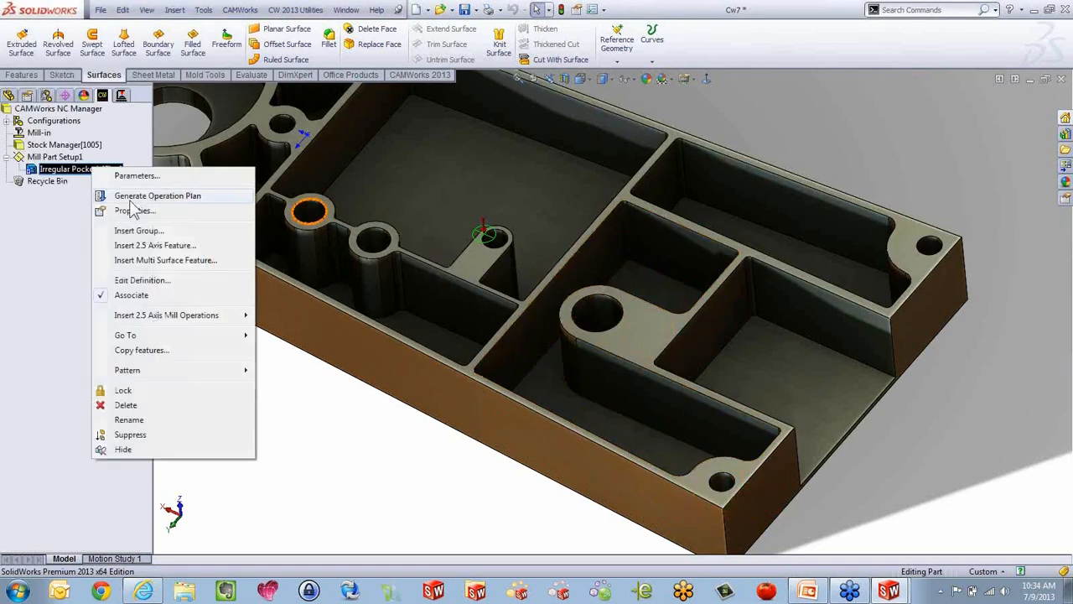
left_click(143, 195)
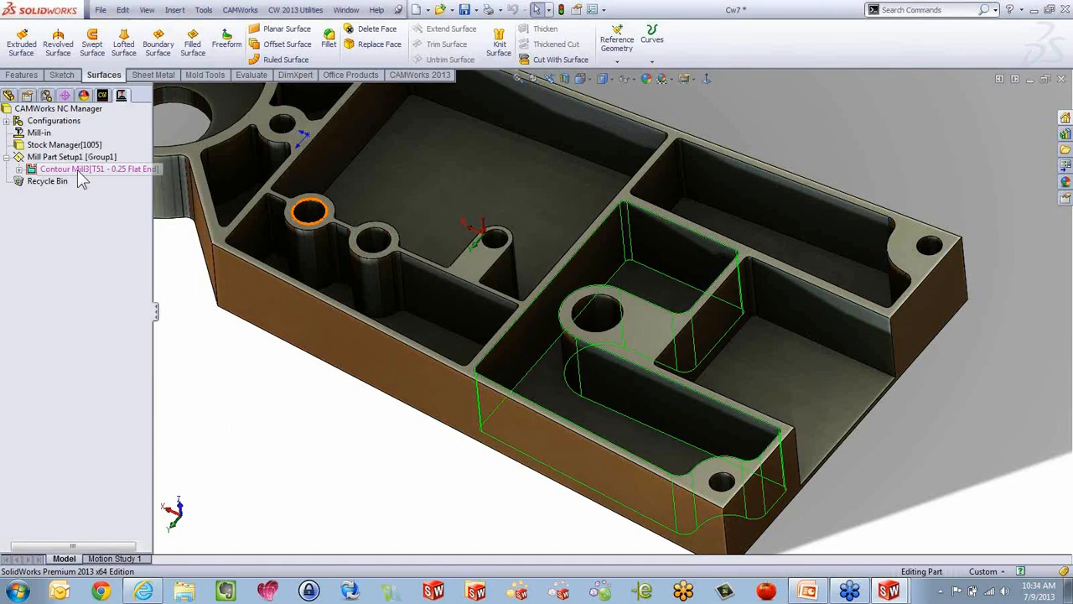
Set Contour Mill3's rest machining method to Previous tool, enable Override previous and replace the previous tool's cut diameter.
double_click(77, 170)
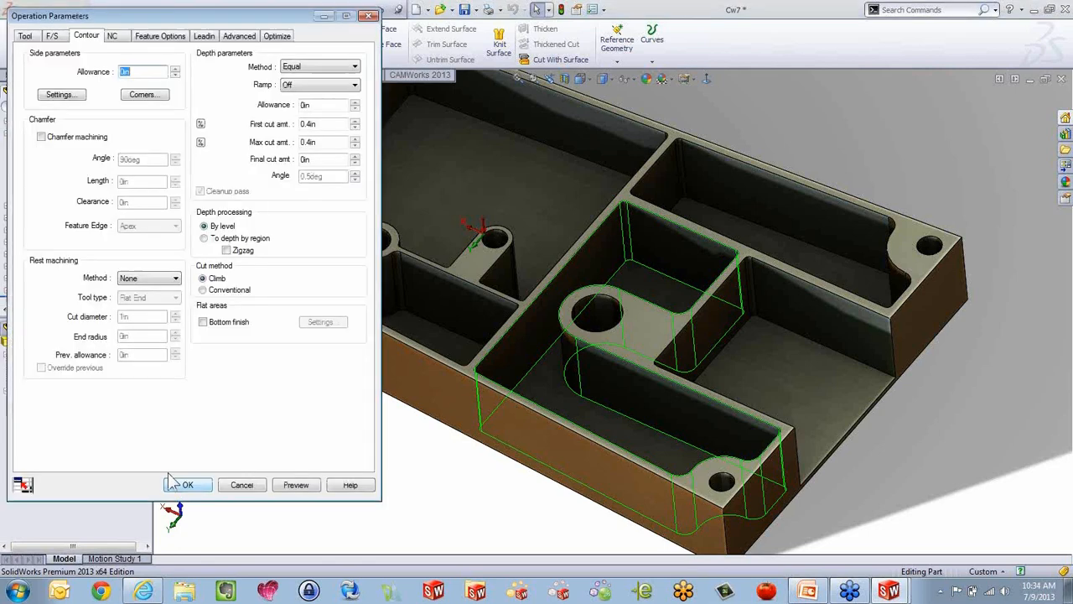
left_click(147, 278)
left_click(141, 299)
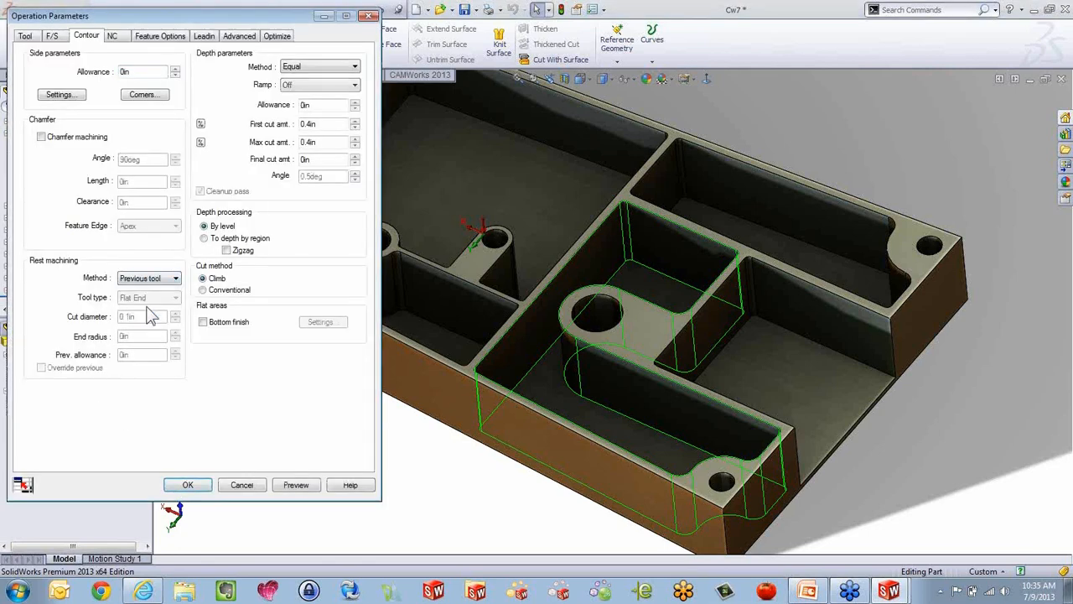
left_click(42, 368)
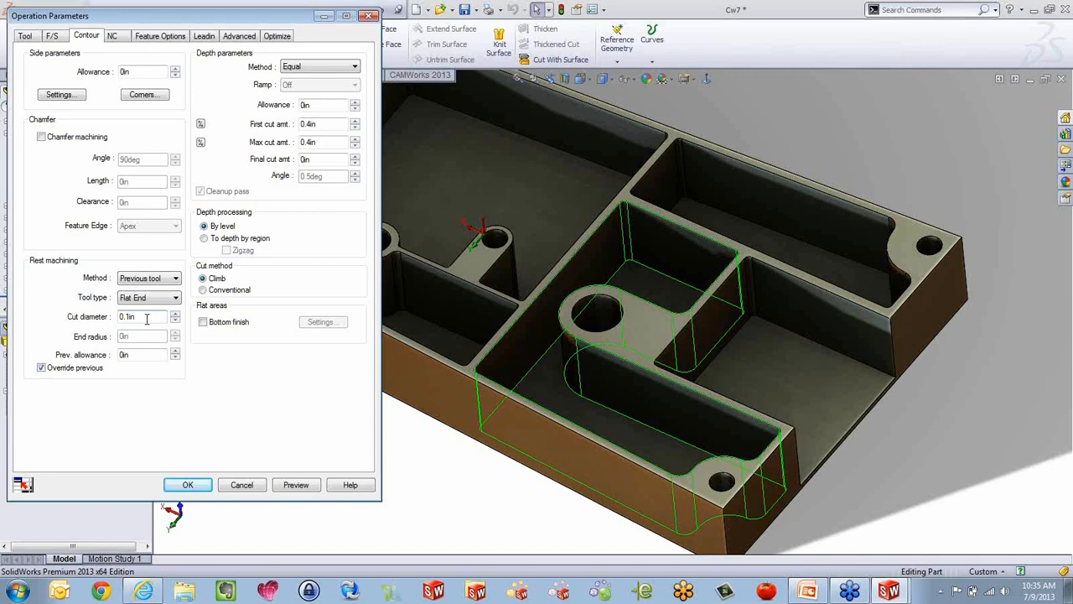
double_click(119, 316)
key("BackSpace")
left_click(188, 486)
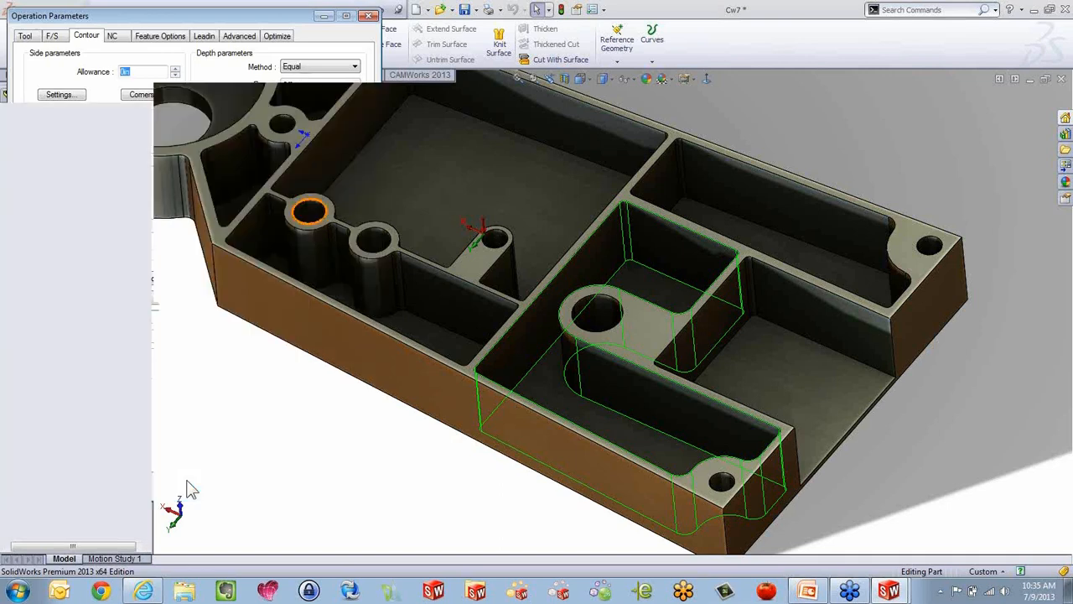
Generate the Contour Mill3 toolpath and examine its rest machining passes in the pocket corners.
right_click(99, 172)
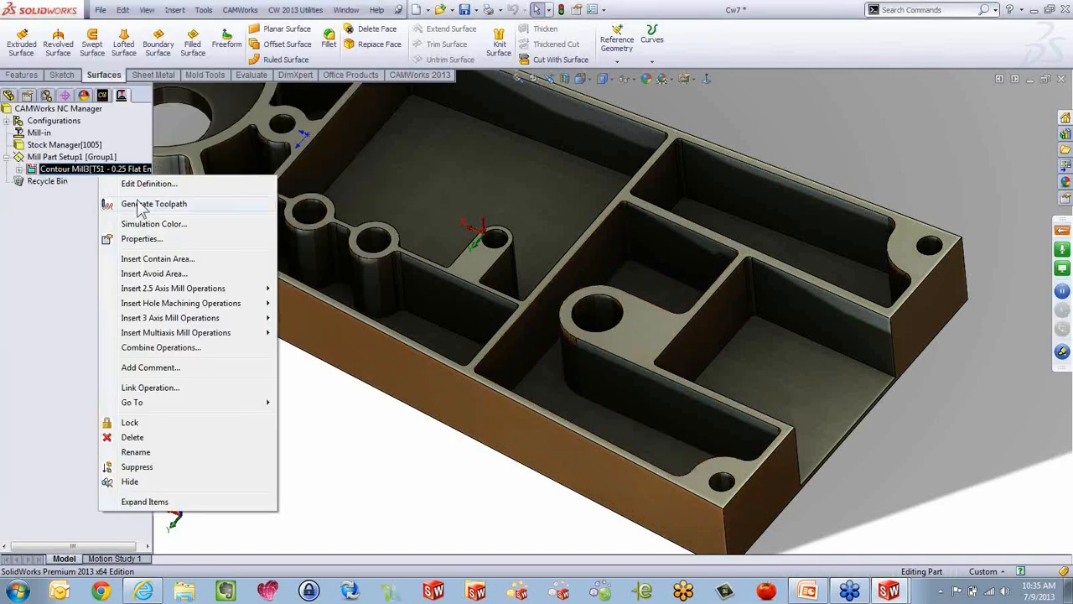
left_click(147, 203)
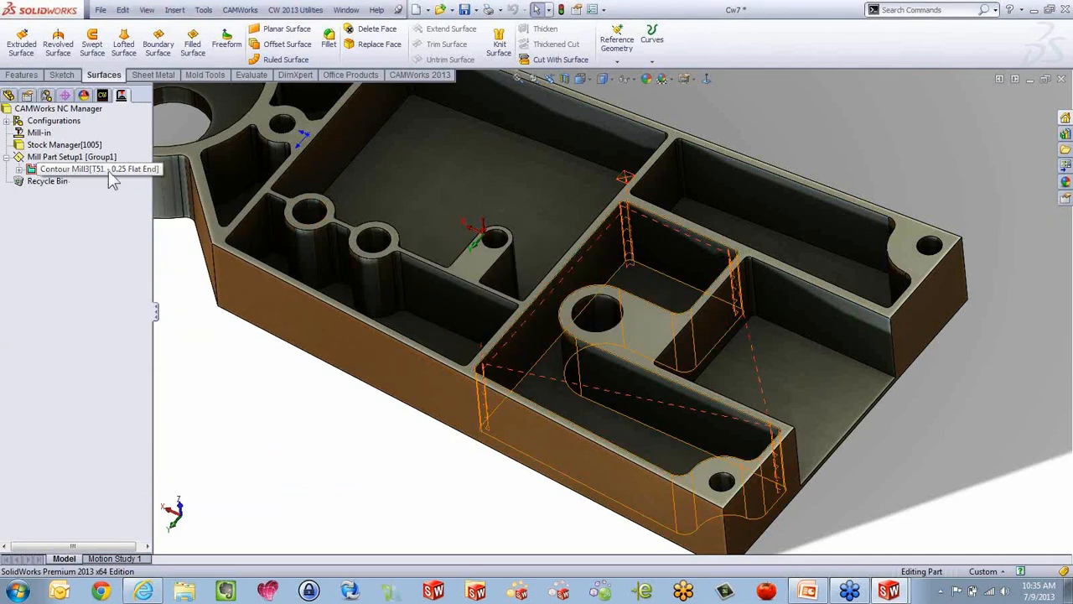
left_click(424, 351)
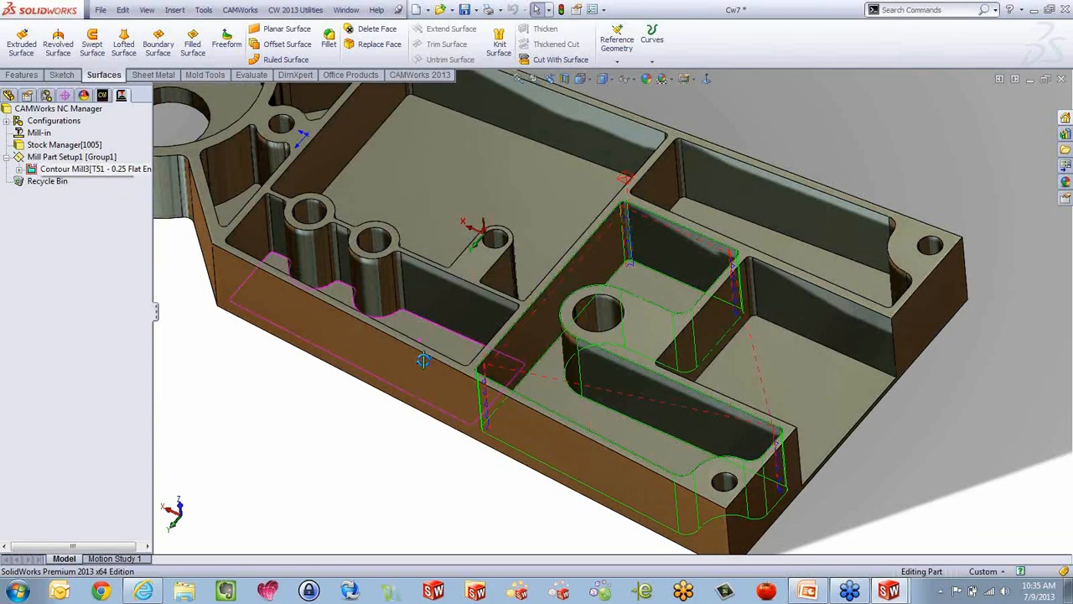
middle_click_drag(424, 361, 549, 393)
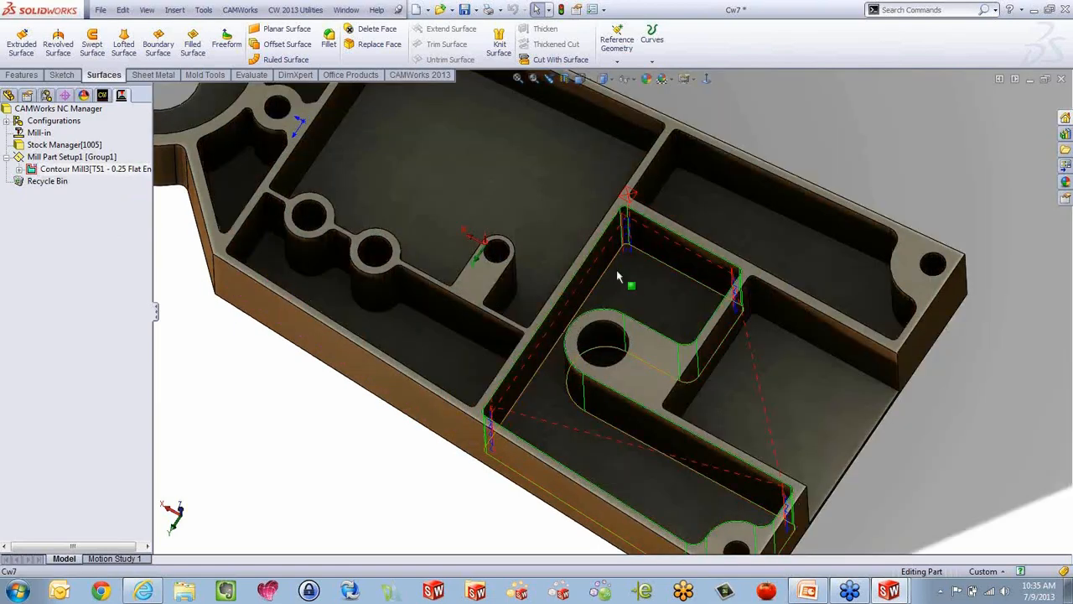
middle_click_drag(591, 277, 590, 198)
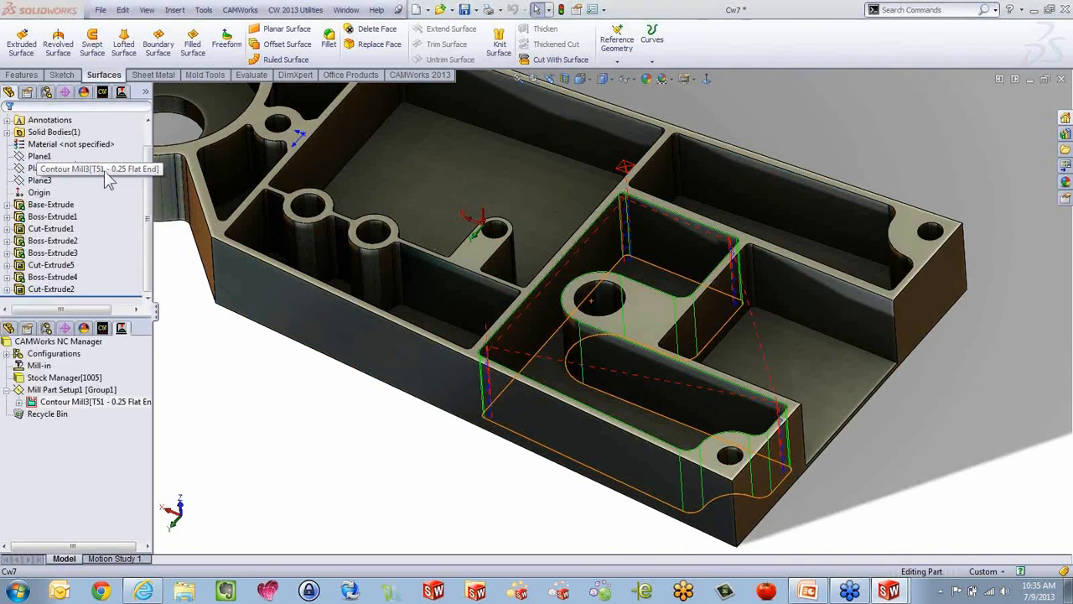
Enter another cut diameter for the overridden previous tool in Contour Mill3 and apply the operation parameters.
left_click_drag(141, 317, 87, 318)
key("BackSpace")
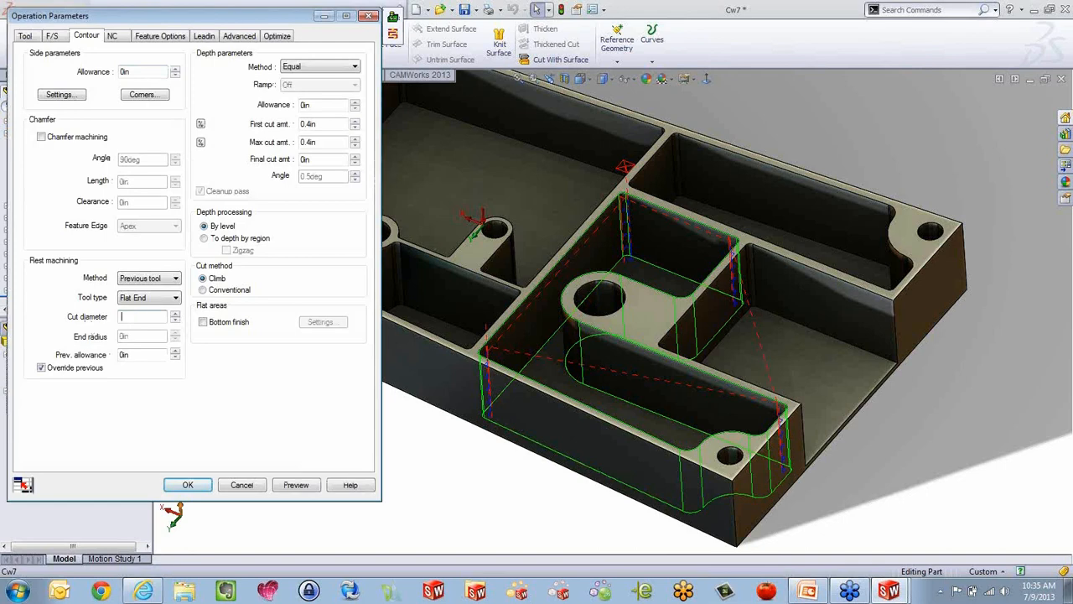
left_click(206, 485)
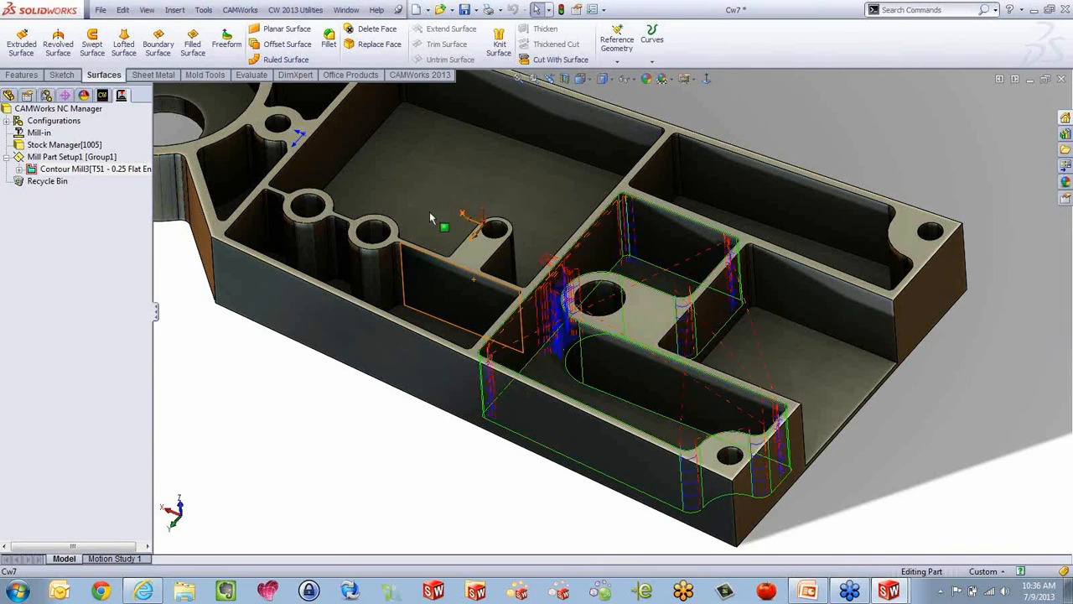
Start a new multi surface feature in Mill Part Setup1 and set its feature type to All Displayed.
scroll(436, 211, "up", 2)
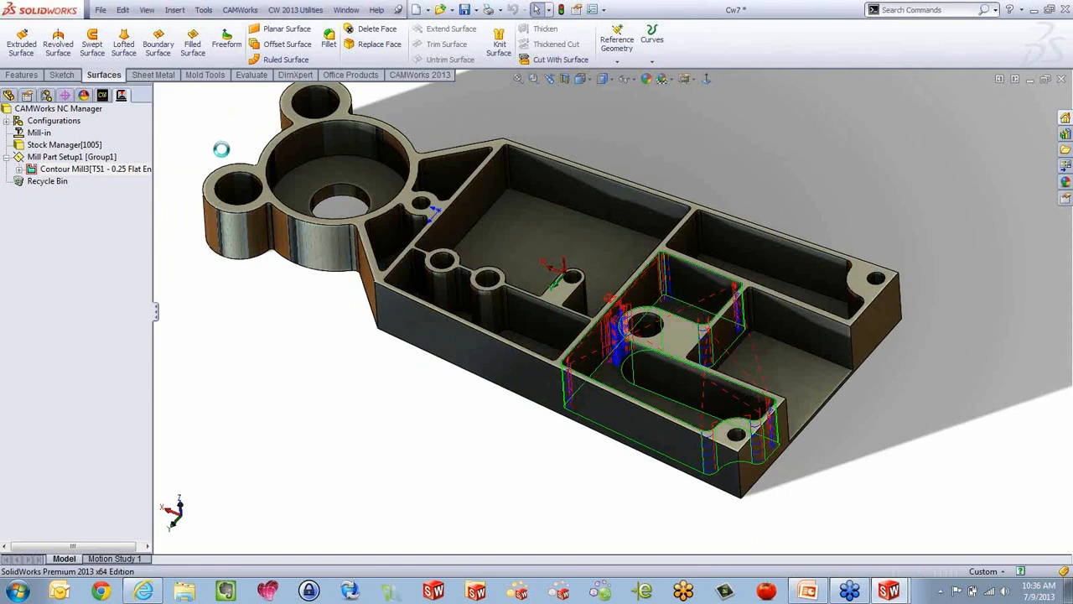
left_click(103, 96)
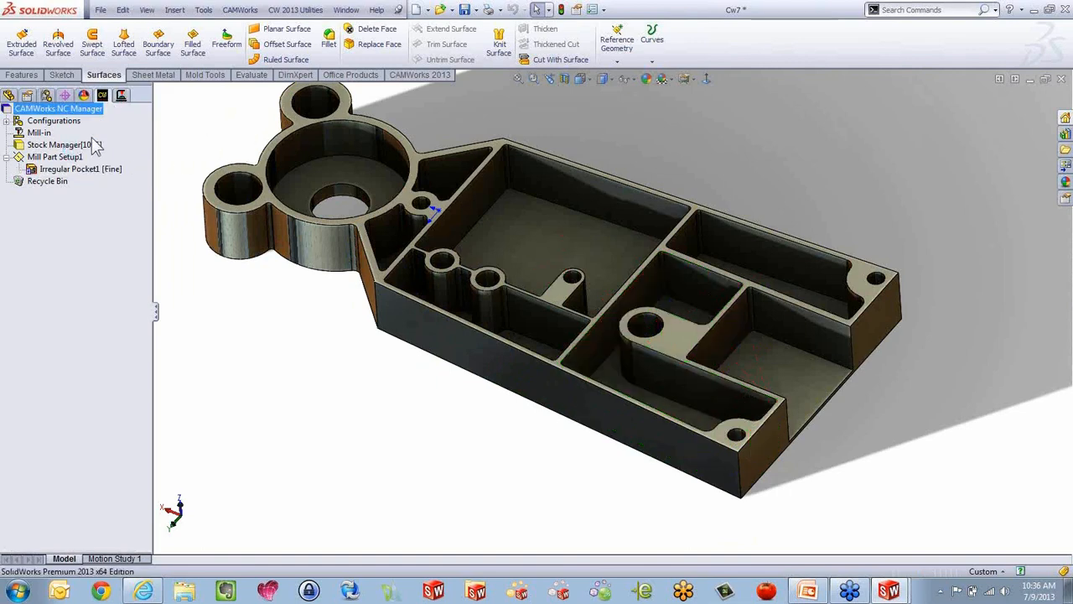
right_click(75, 159)
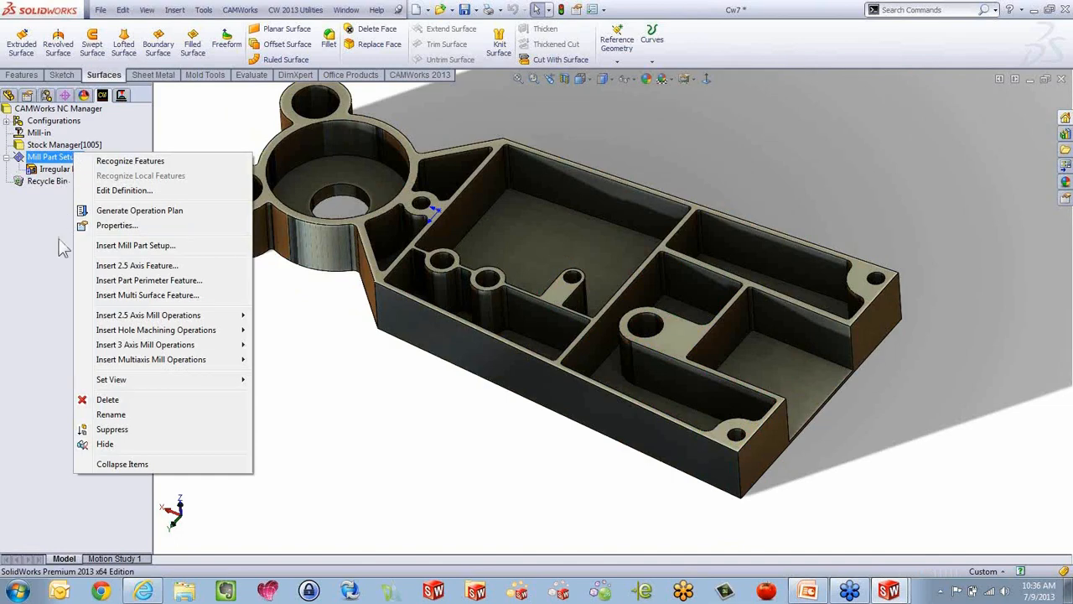
left_click(146, 296)
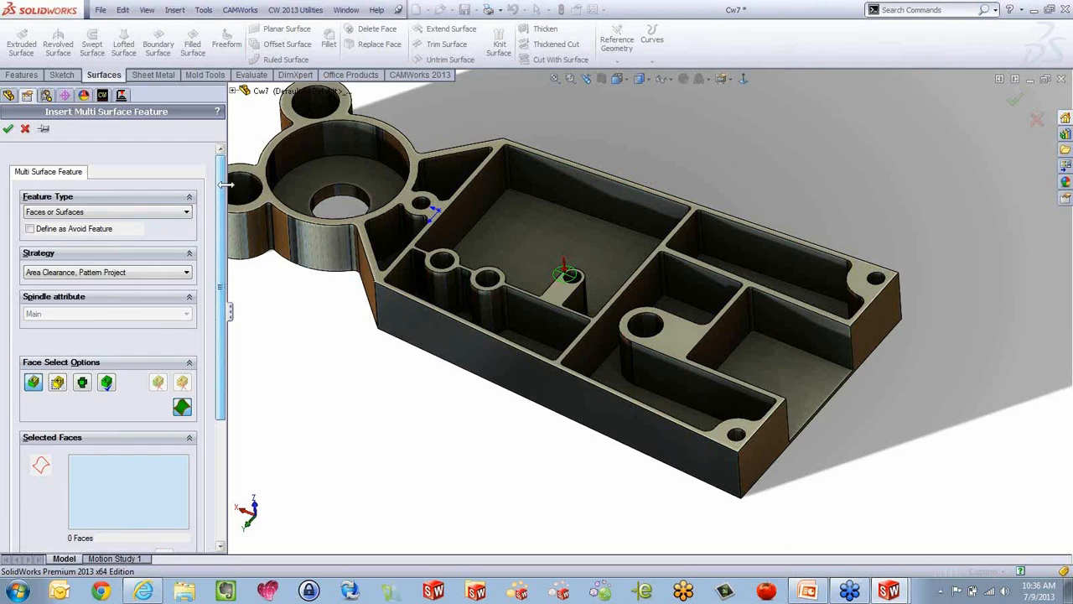
left_click(169, 214)
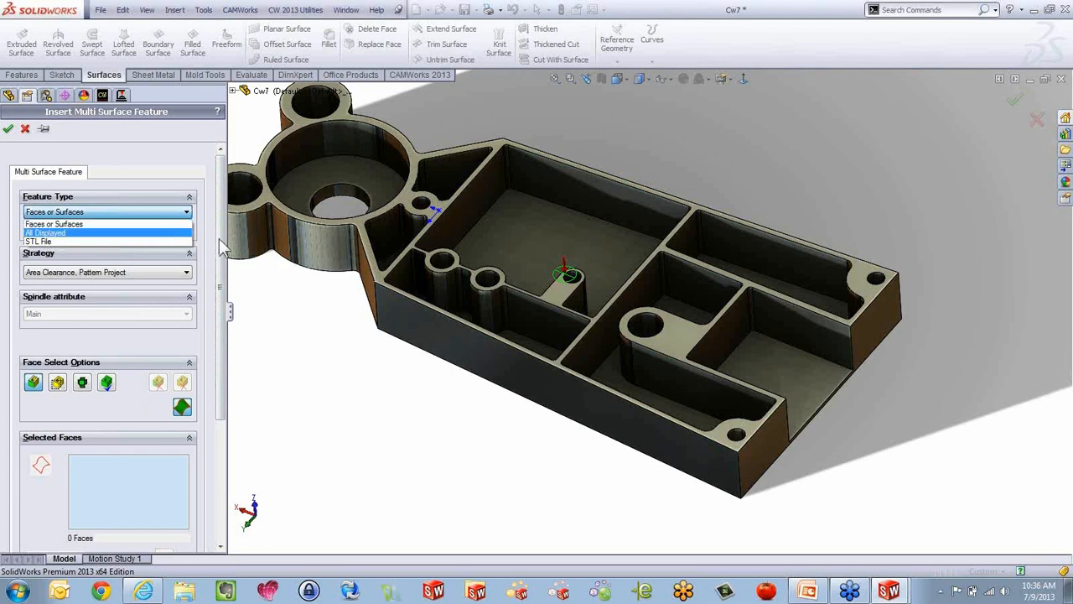
left_click(217, 335)
scroll(218, 351, "down", 2)
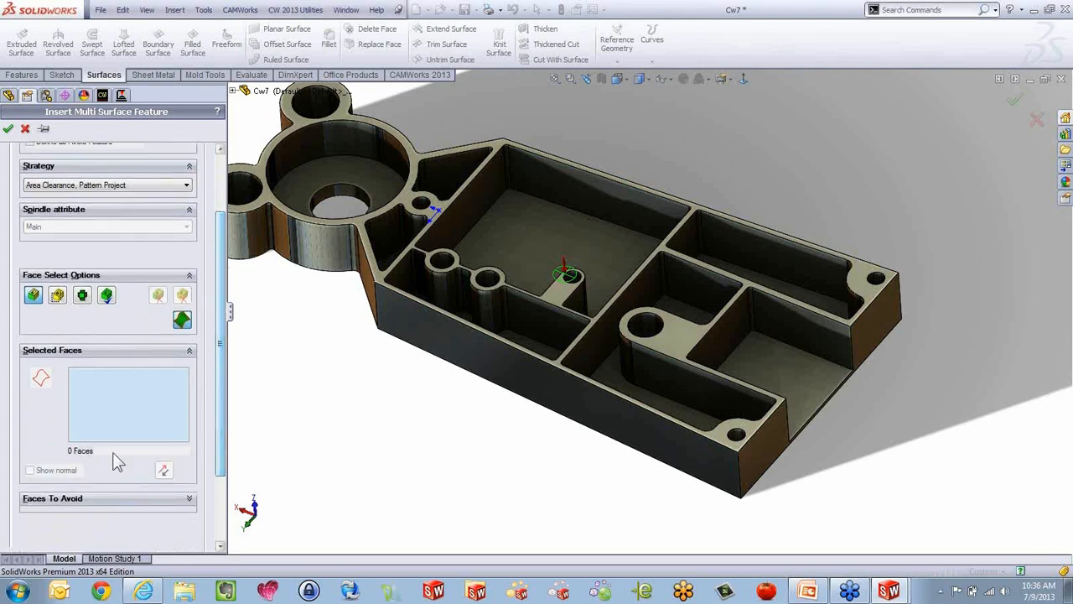
scroll(225, 361, "up", 2)
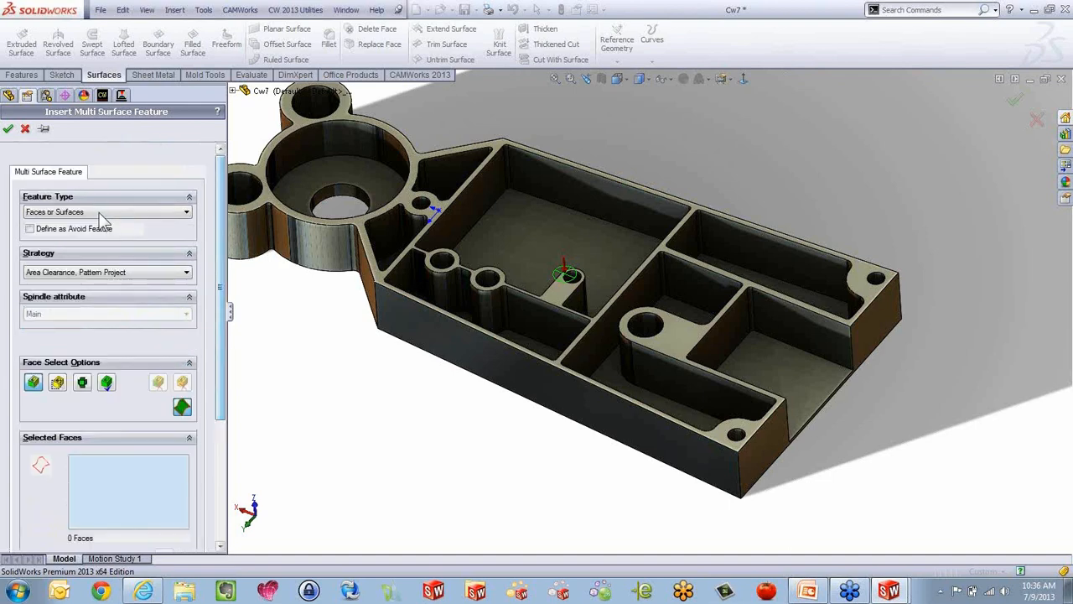
left_click(99, 213)
left_click(96, 232)
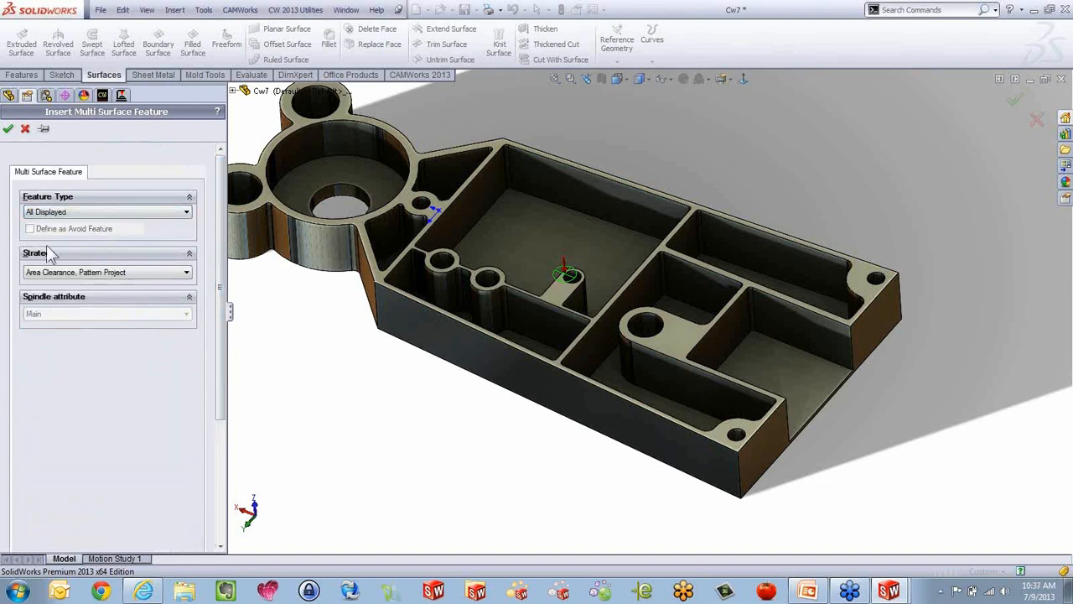
Try the STL File feature type for the multi surface feature and switch back to All Displayed.
left_click(132, 272)
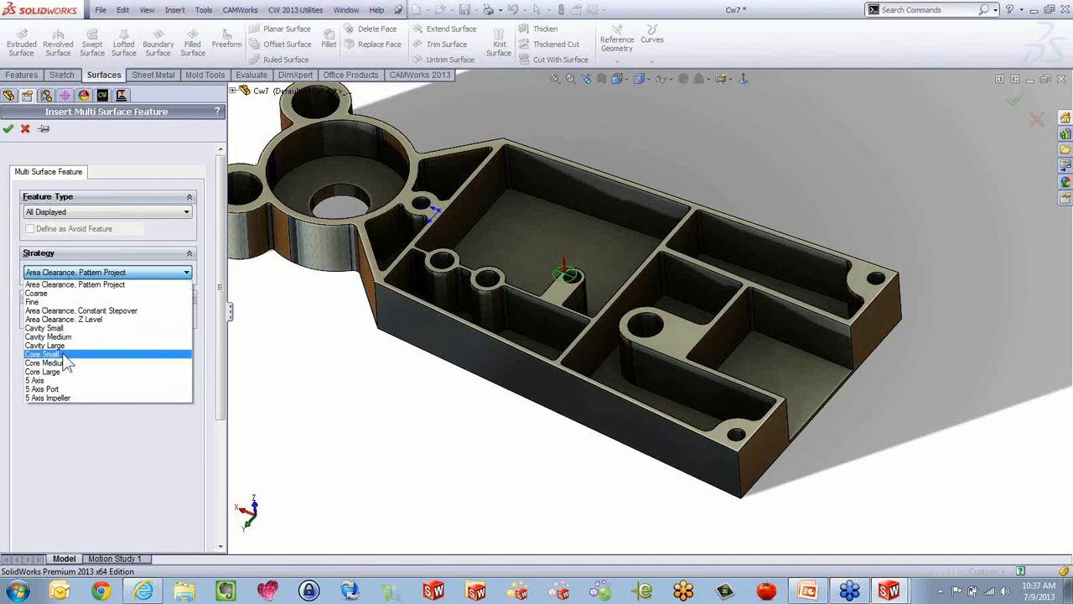
left_click(65, 215)
left_click(65, 215)
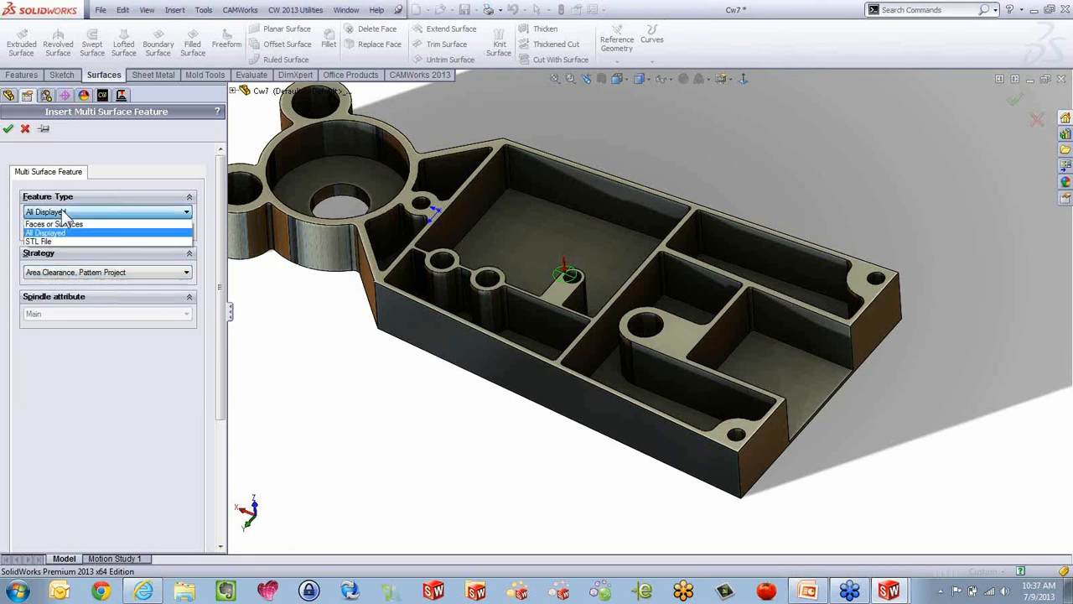
left_click(66, 240)
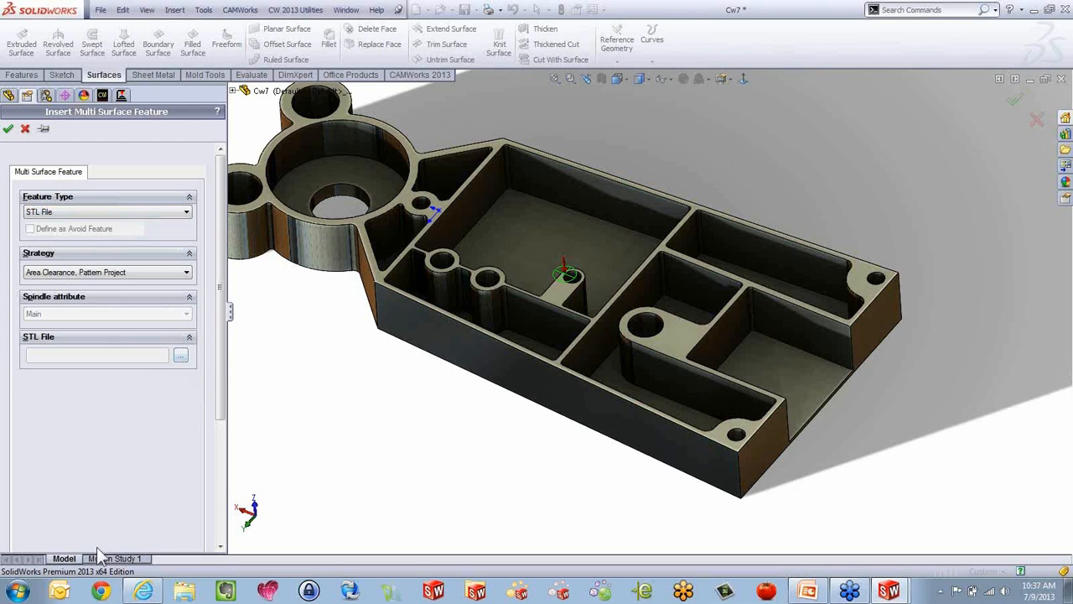
left_click(92, 217)
left_click(90, 235)
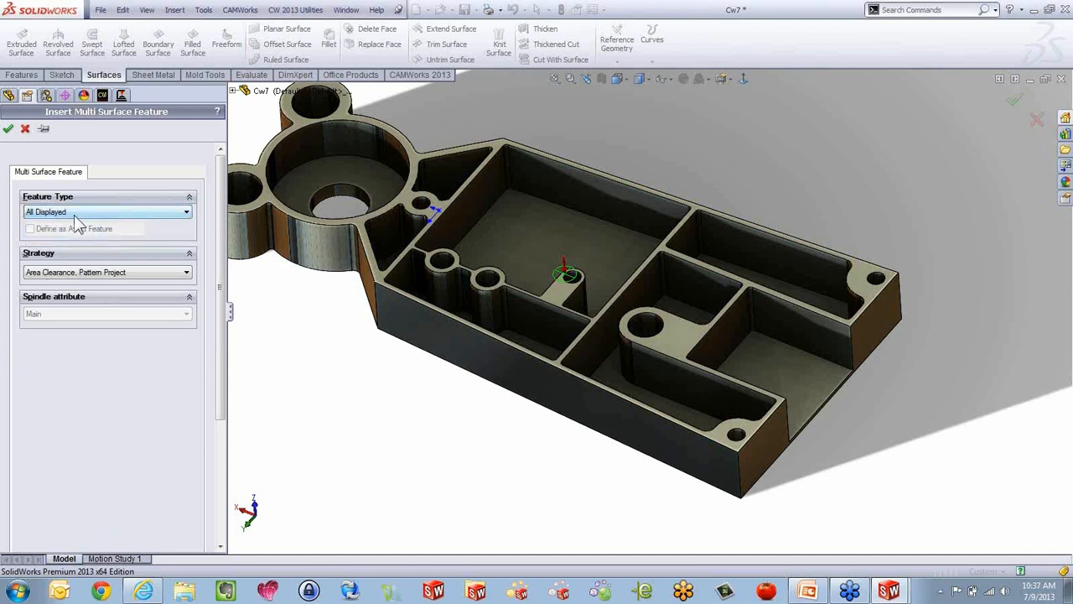
Create the multi surface feature with the Area Clearance, Pattern Project strategy and generate its operation plan.
left_click(8, 128)
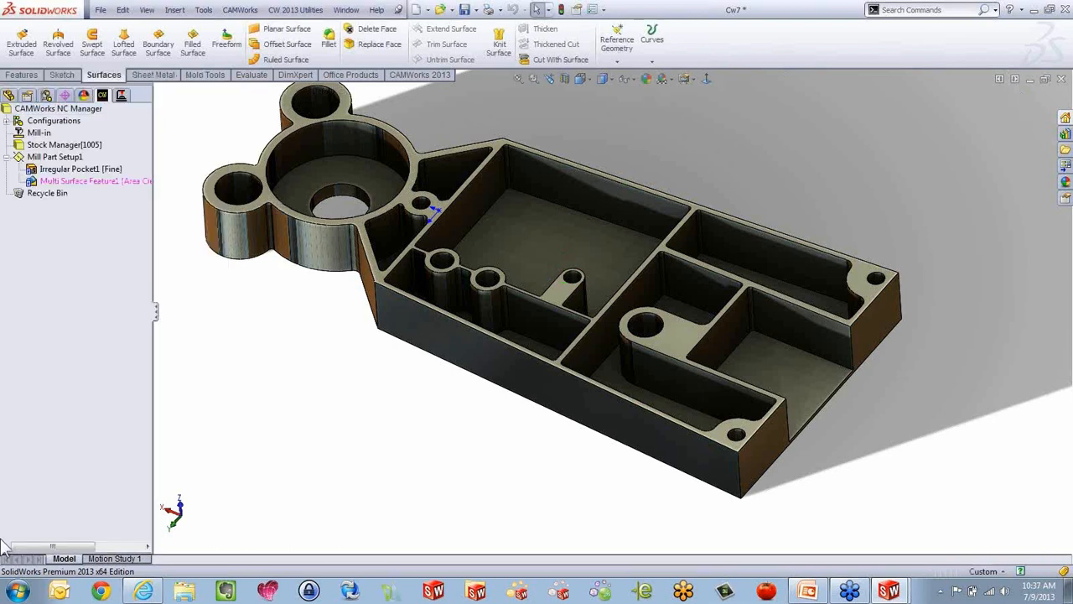
right_click(75, 181)
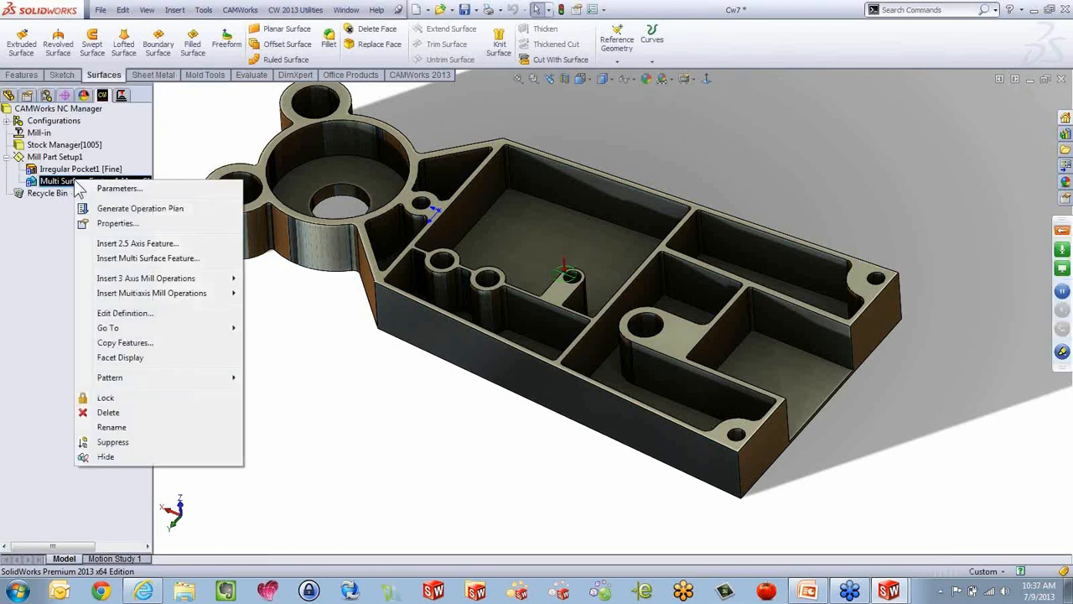
left_click(95, 210)
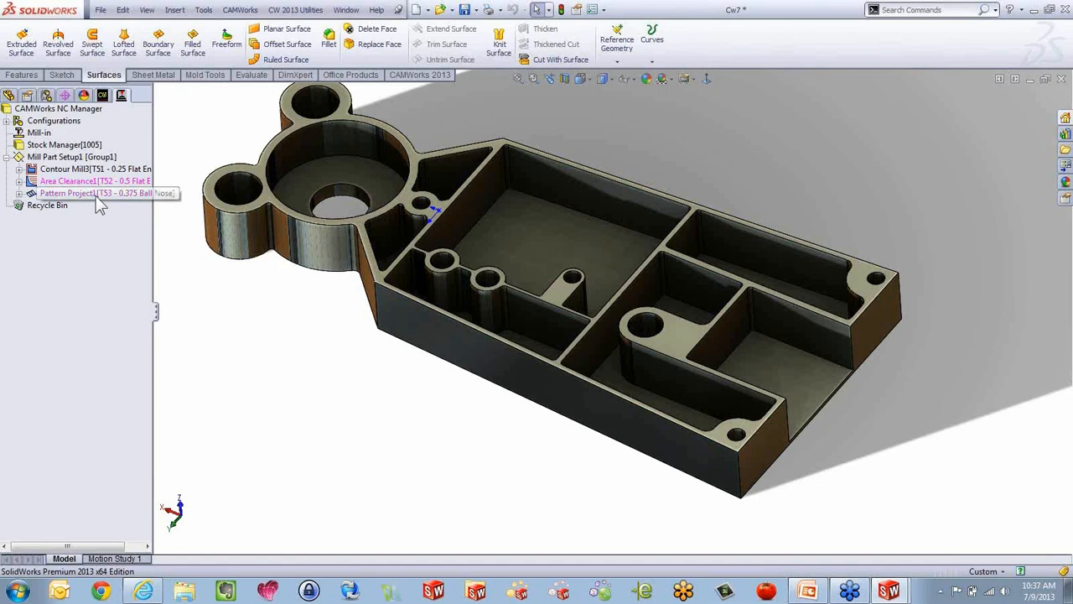
Generate the toolpath for the Pattern Project1 operation.
right_click(96, 198)
left_click(134, 223)
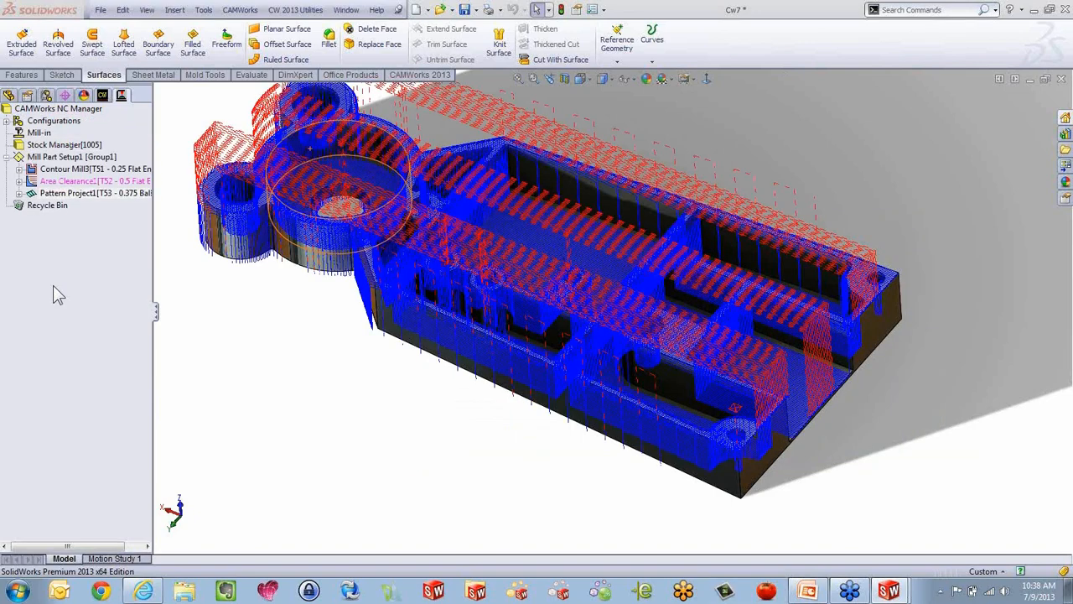
Examine the avoid area options for Pattern Project1, including the Direction 1 settings, and leave without inserting an avoid area.
right_click(81, 195)
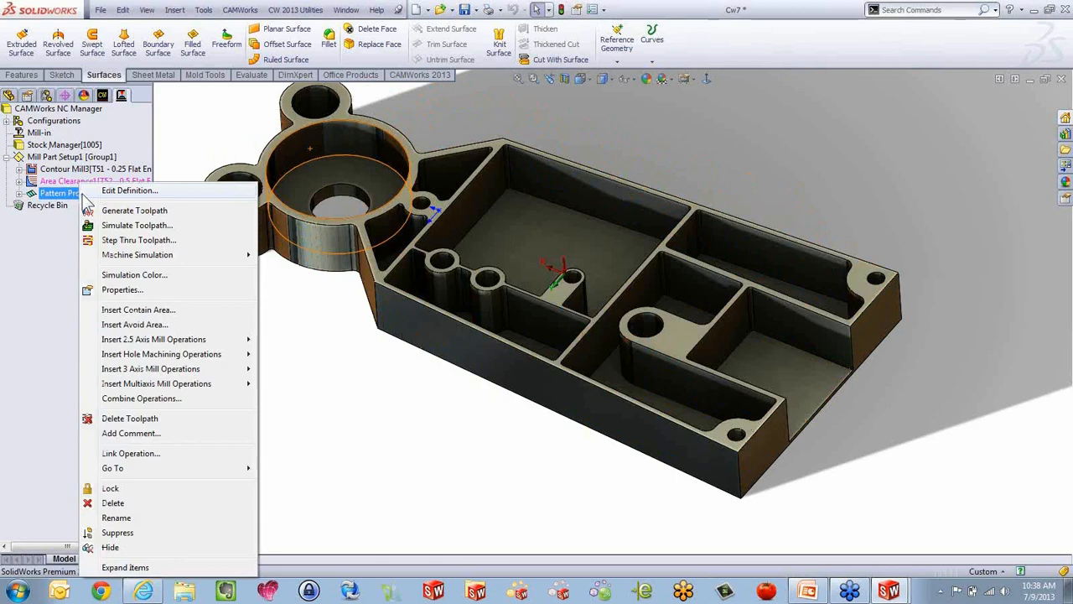
left_click(134, 324)
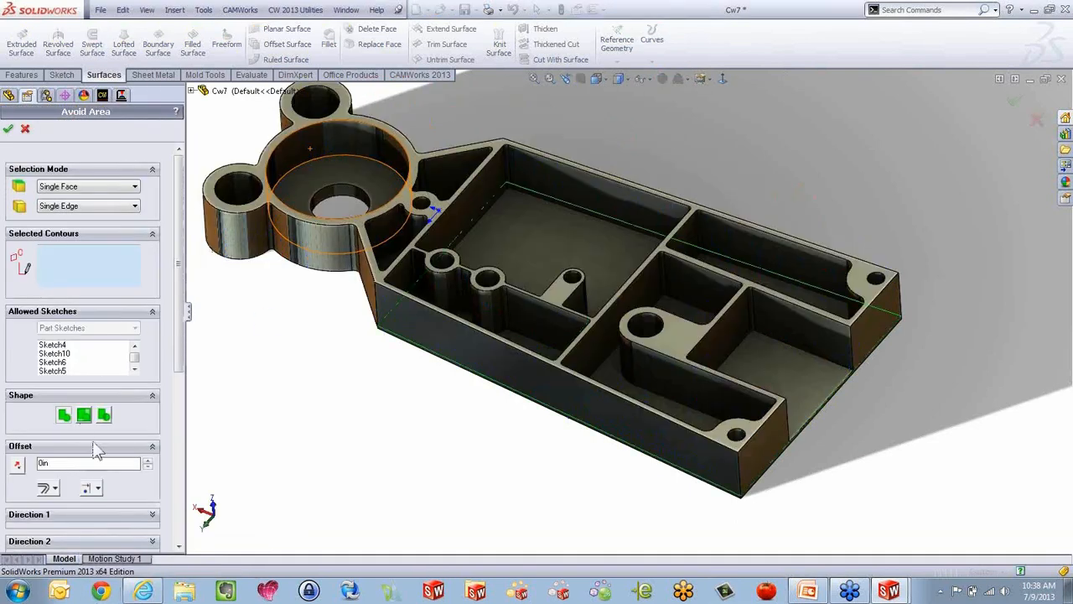
left_click_drag(177, 327, 185, 385)
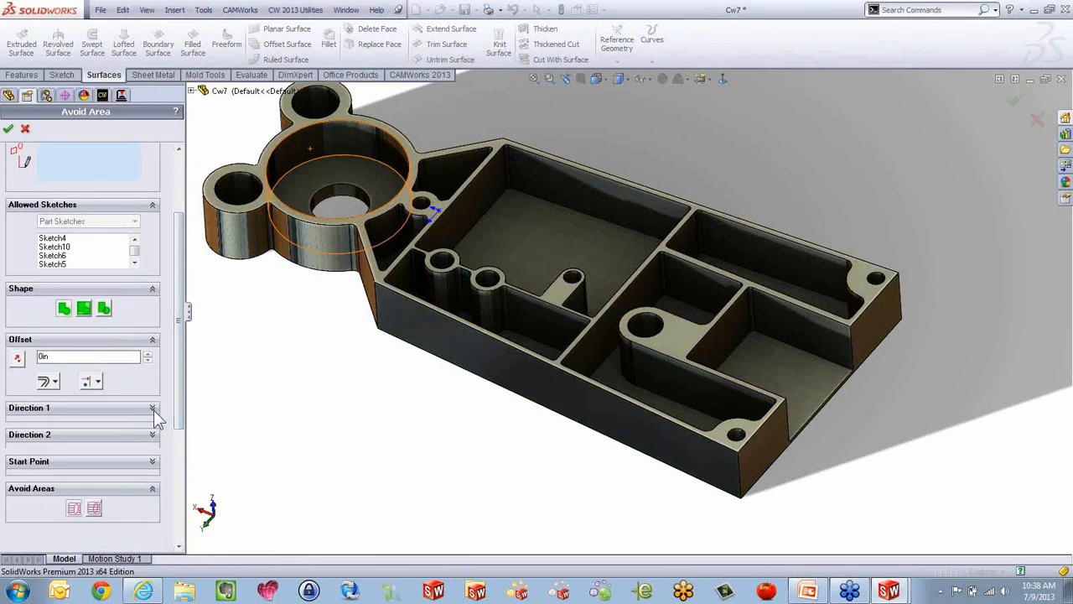
left_click(153, 408)
left_click_drag(178, 408, 178, 451)
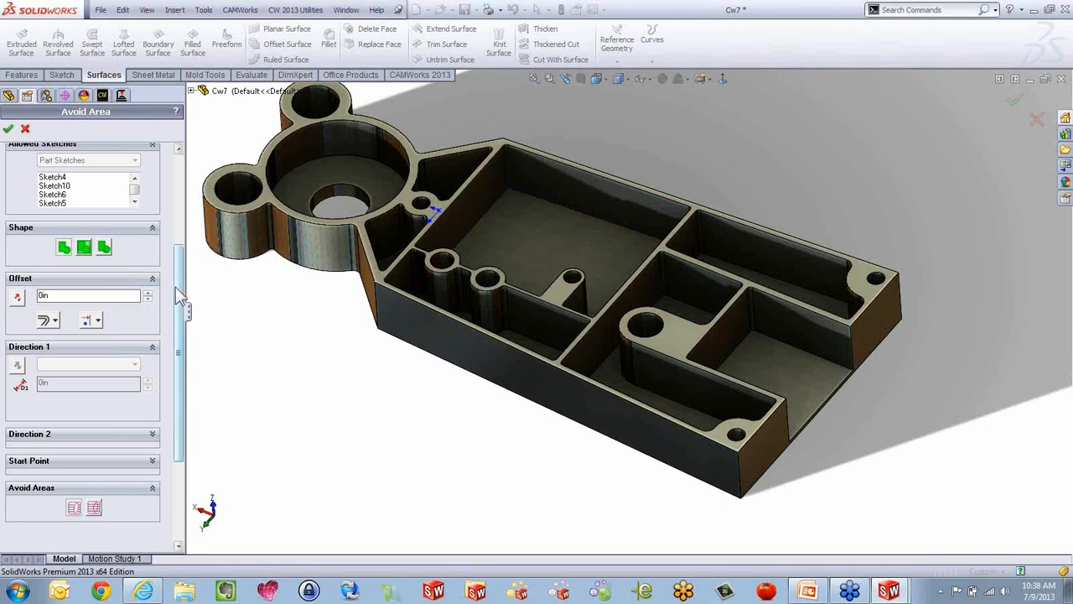
scroll(176, 286, "up", 3)
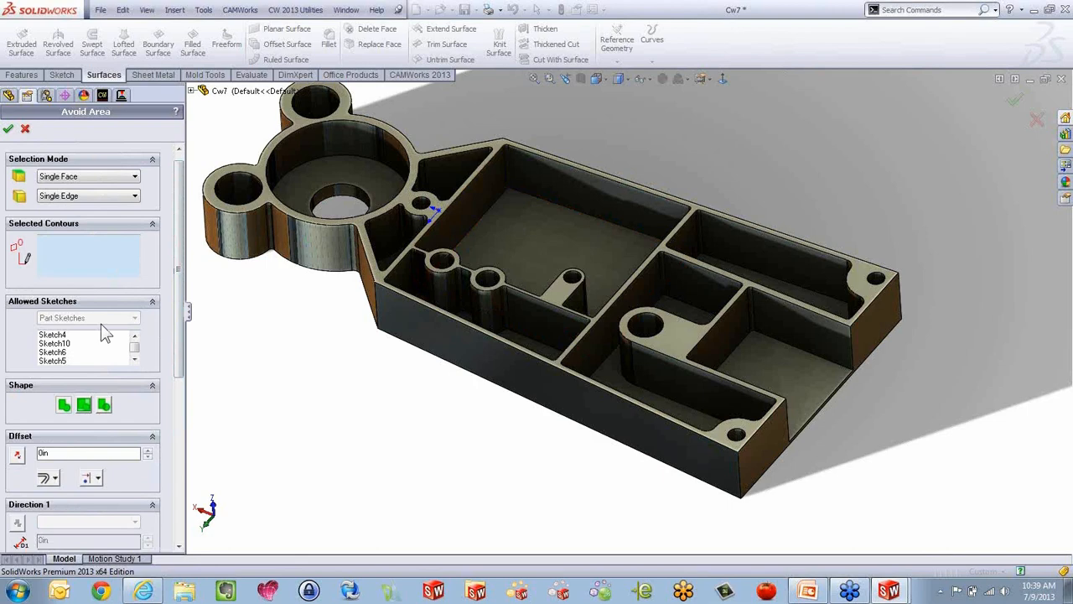
left_click(25, 128)
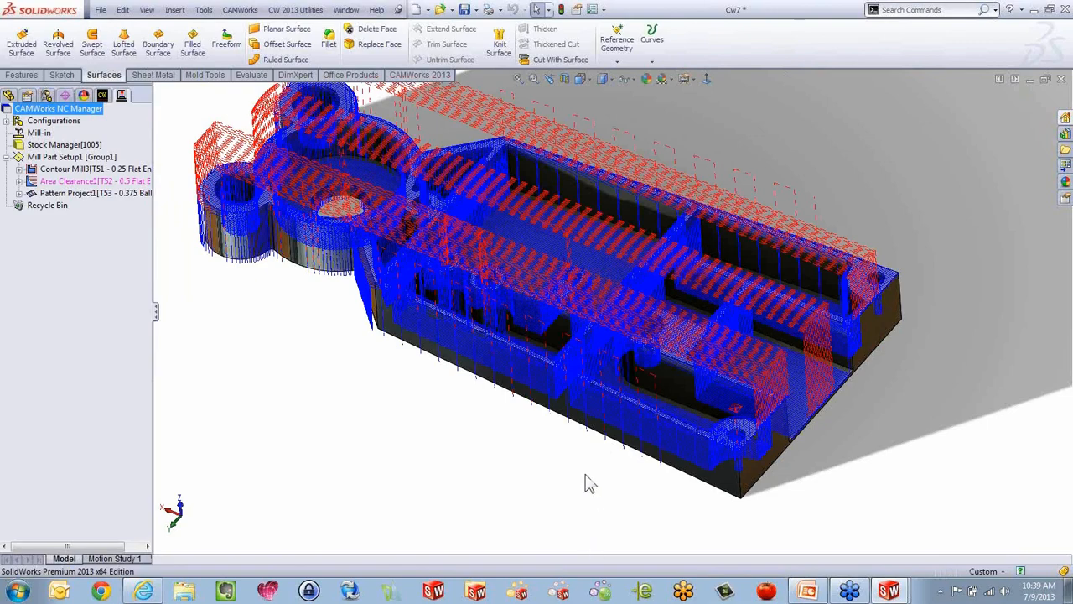
Open the Pattern Project1 operation's mill holder settings and change the holder from Basic to User Defined.
scroll(592, 469, "up", 4)
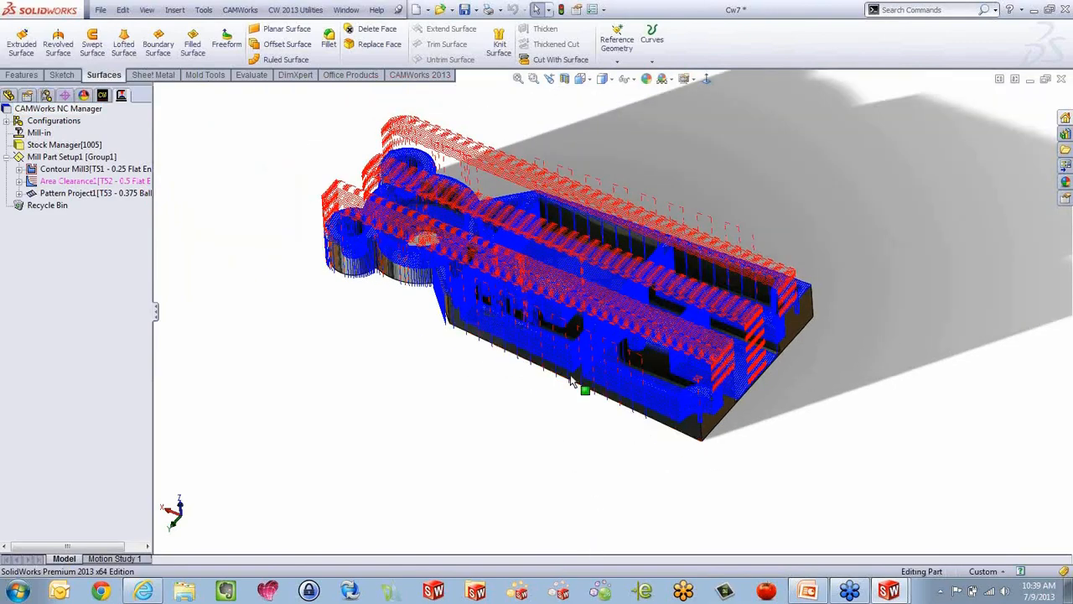
middle_click_drag(574, 345, 568, 369)
left_click(51, 194)
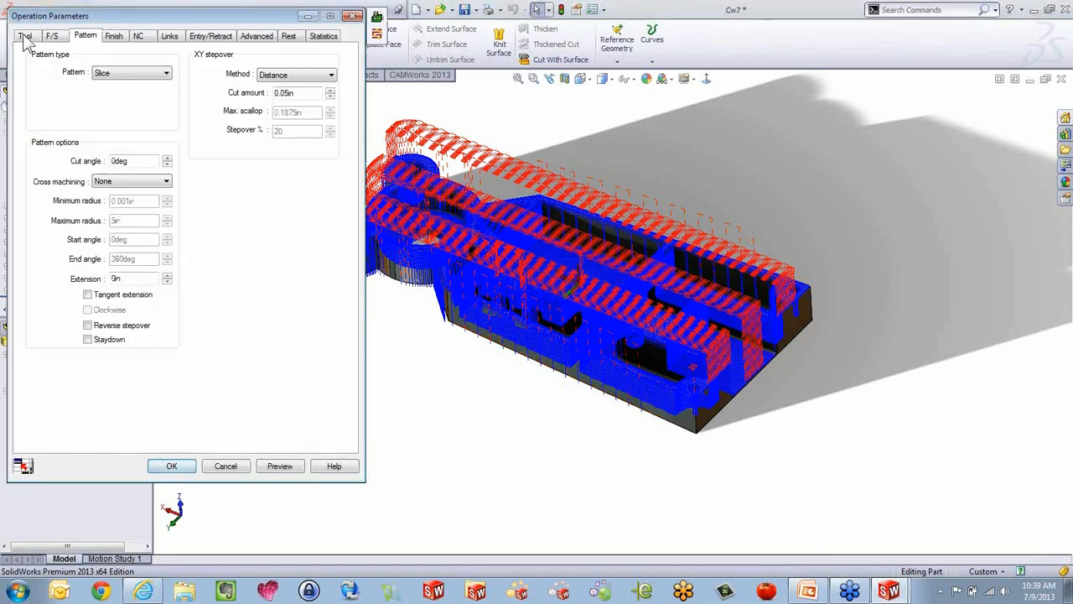
left_click(25, 37)
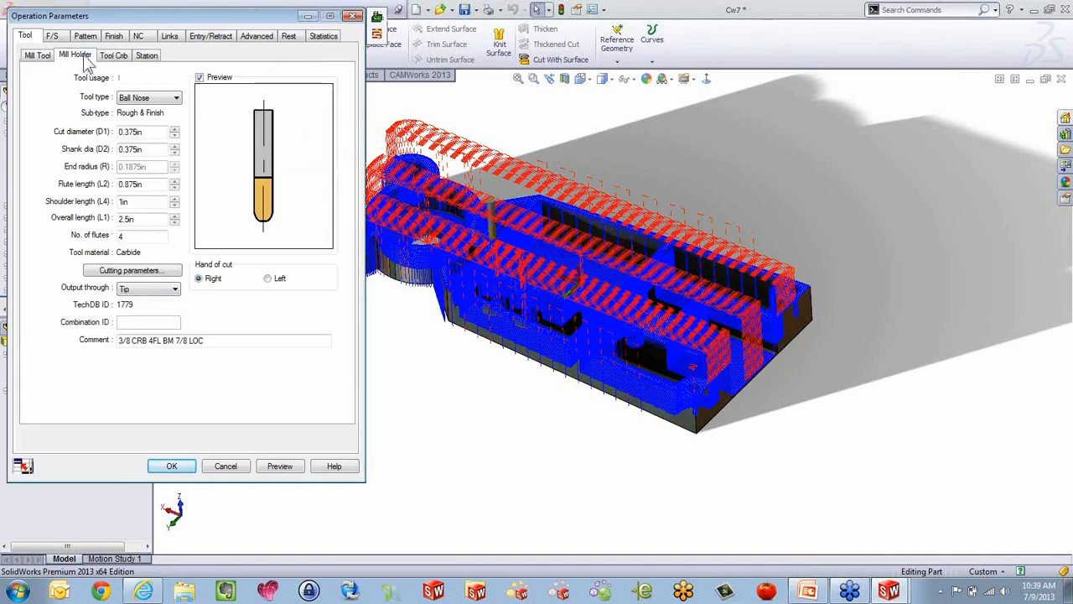
left_click(83, 59)
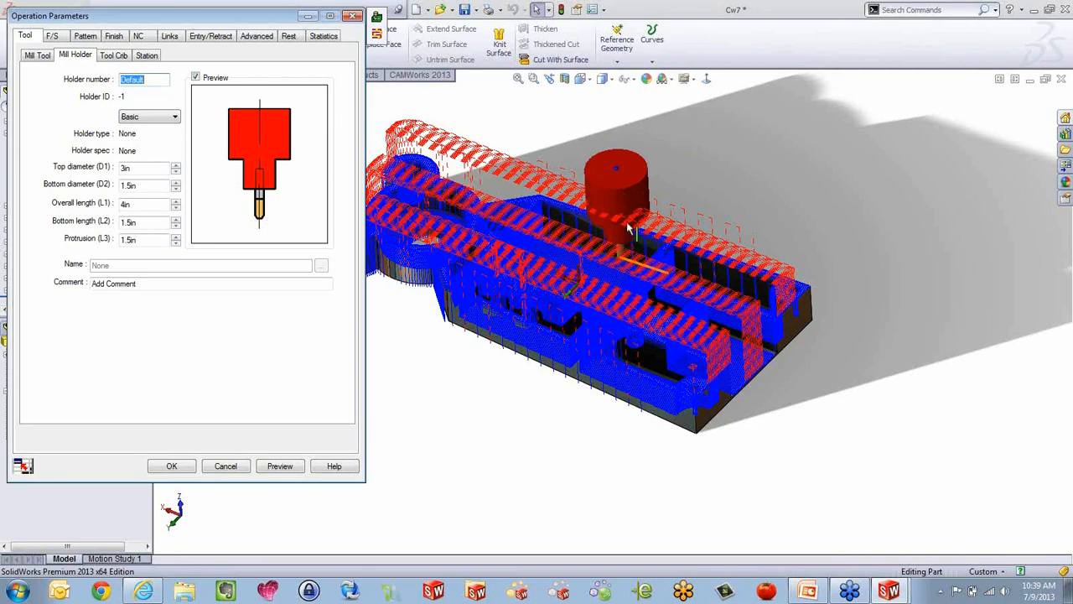
middle_click_drag(631, 242, 591, 136)
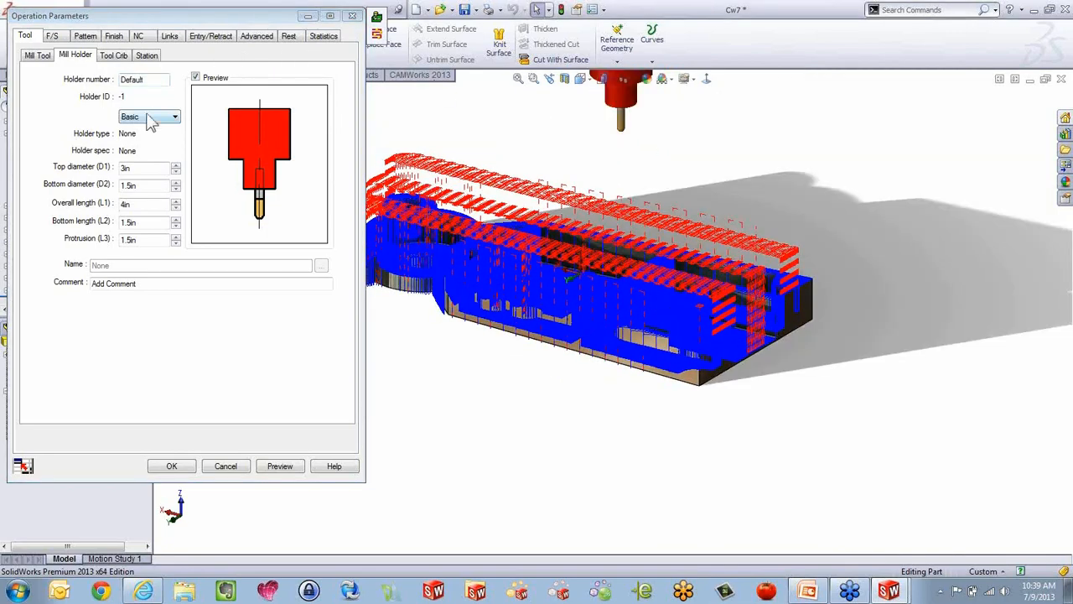
left_click(151, 116)
left_click(148, 145)
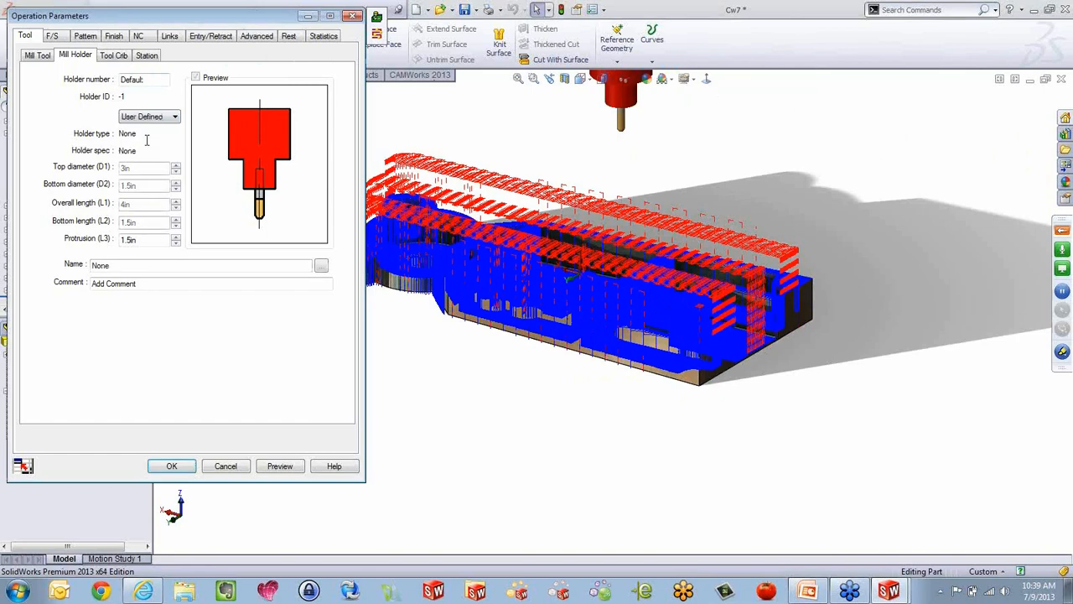
Load the custom mill holder file from the CAMWorks Whats New project folder and apply the operation parameters.
left_click(321, 266)
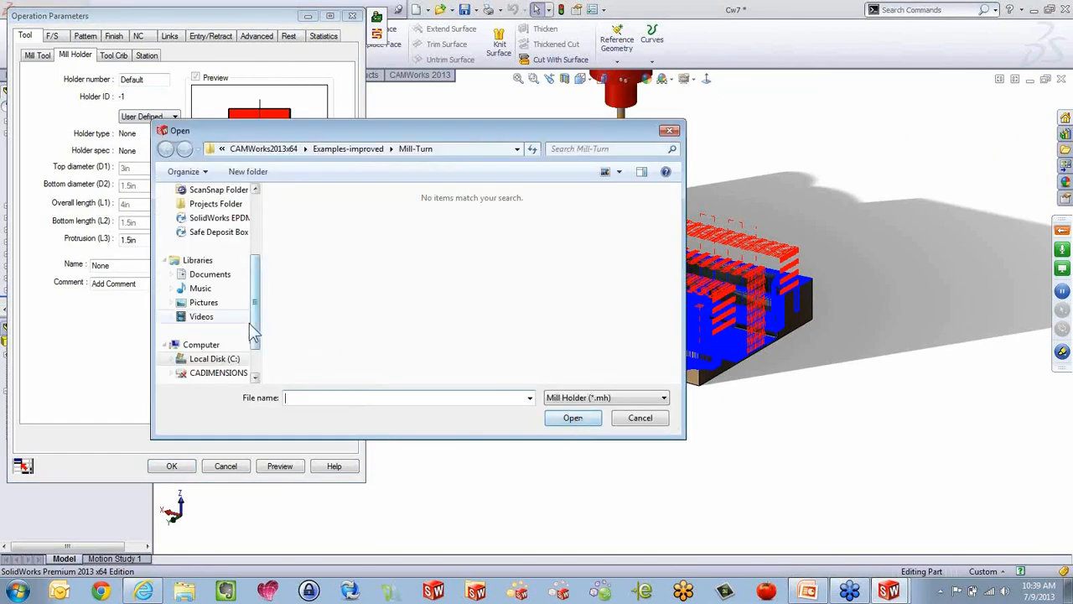
left_click(215, 204)
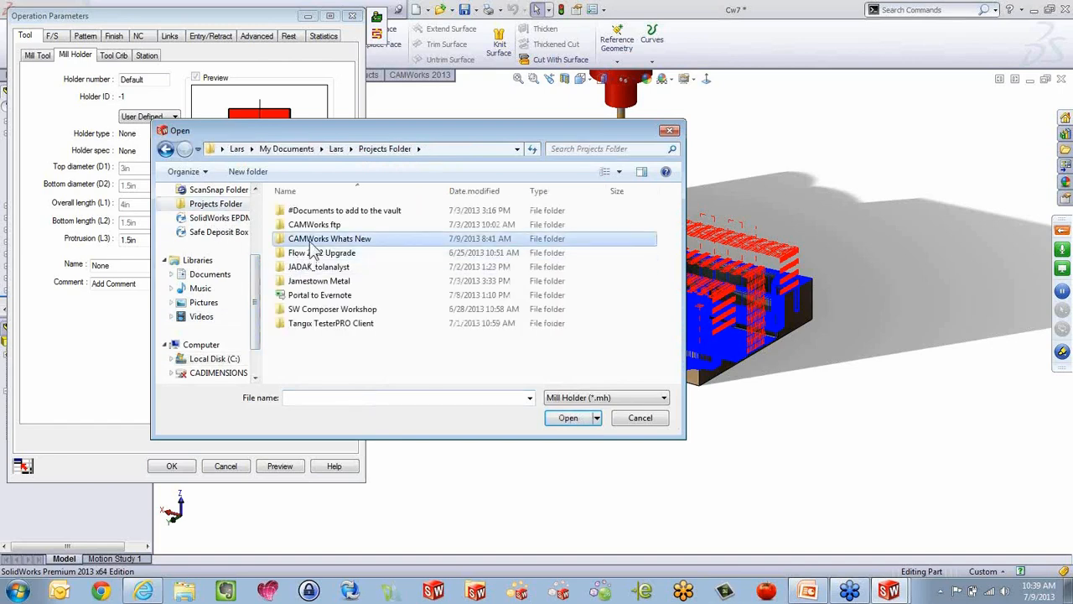
double_click(314, 239)
left_click(304, 214)
double_click(305, 214)
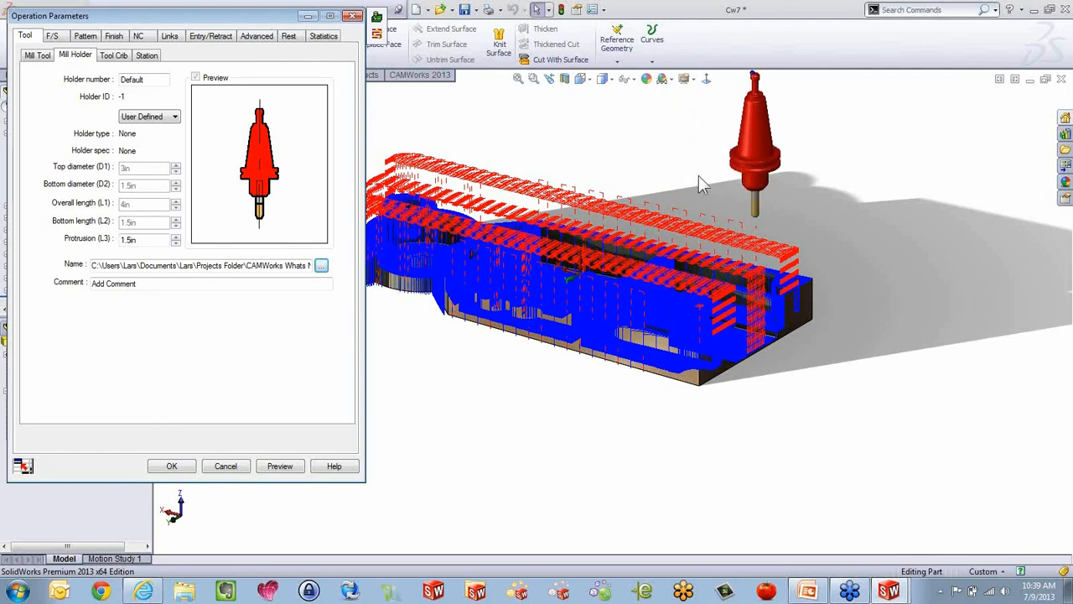
left_click(186, 469)
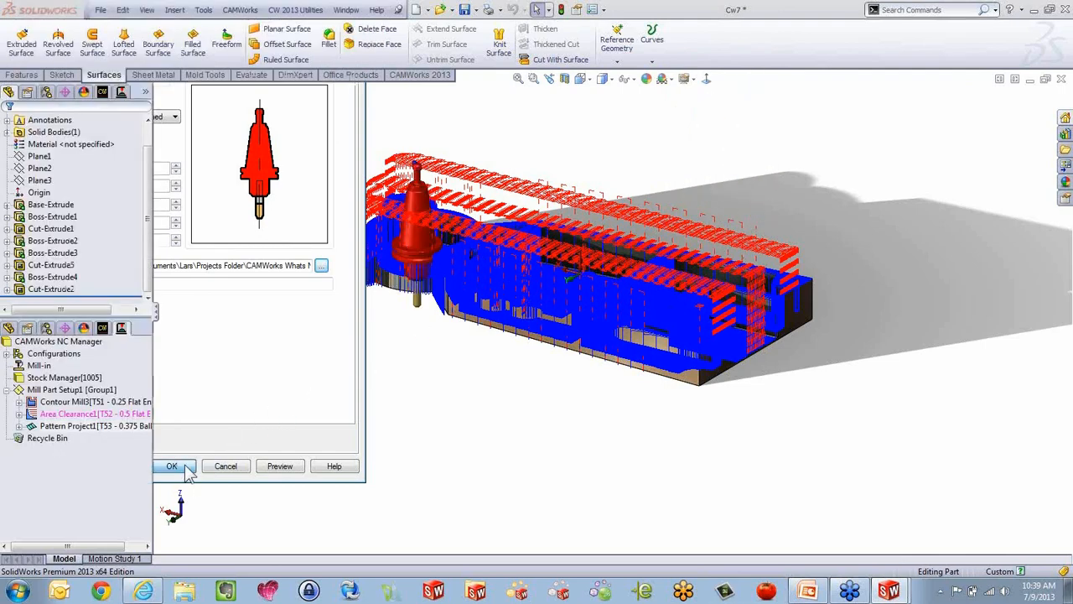
left_click(604, 327)
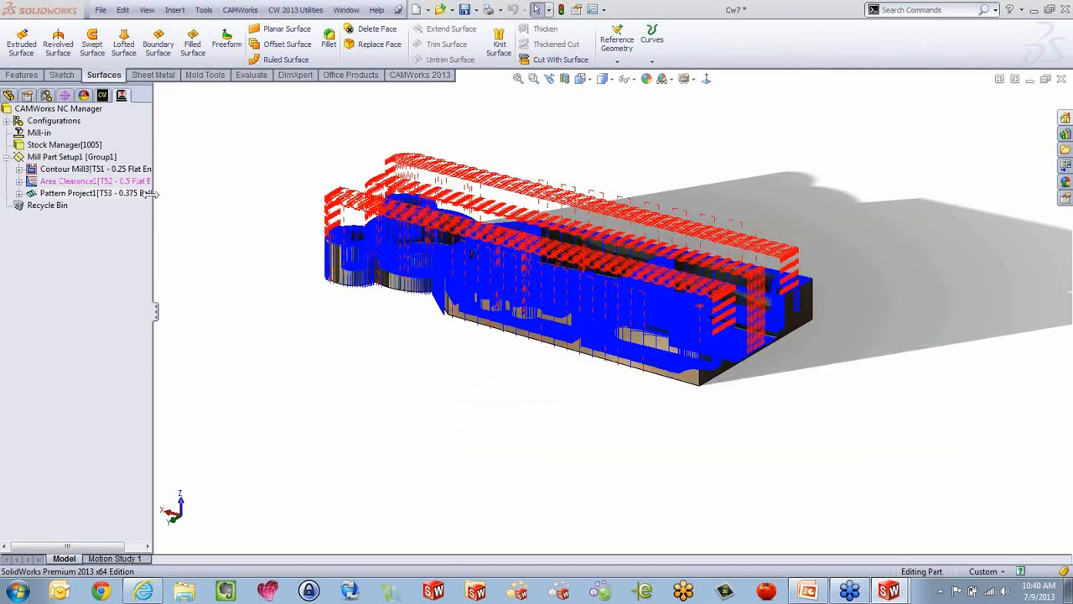
Start stepping through the Pattern Project1 toolpath and set the tool holder to Shaded Display.
right_click(146, 200)
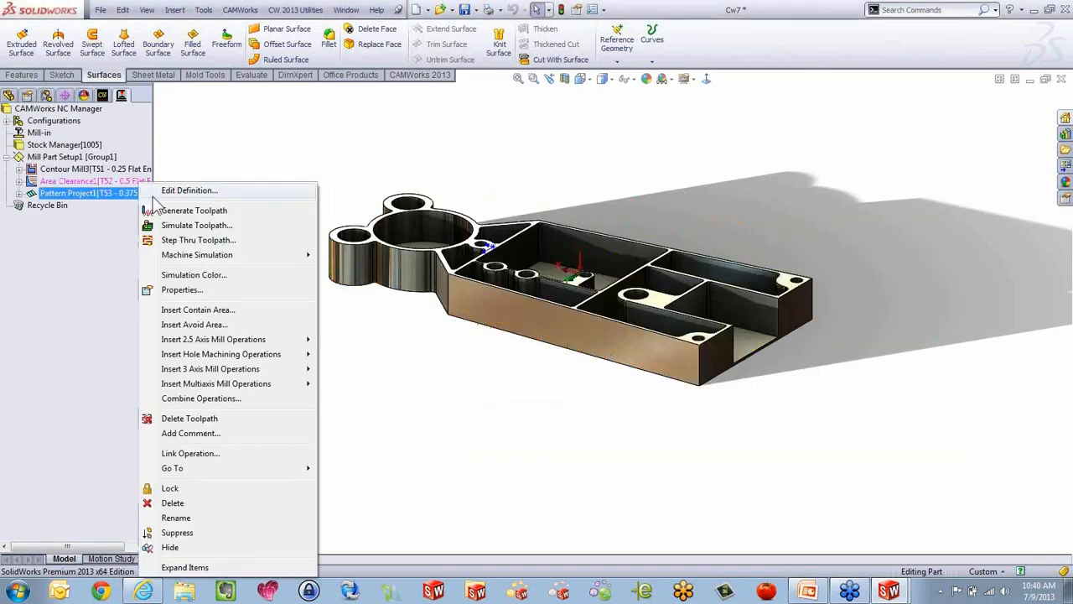
left_click(178, 241)
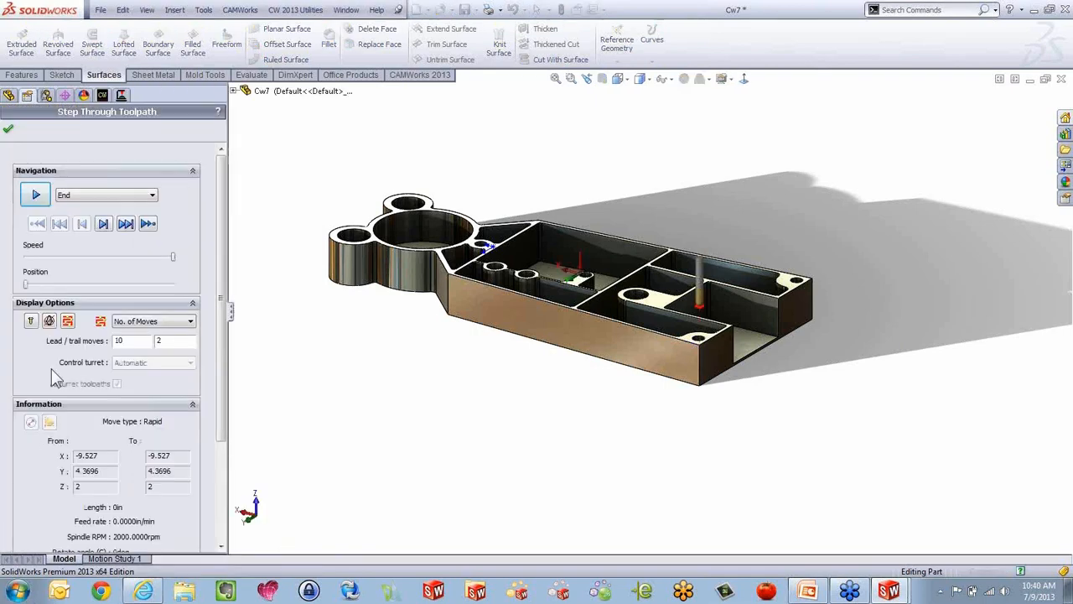
left_click(48, 321)
left_click(67, 378)
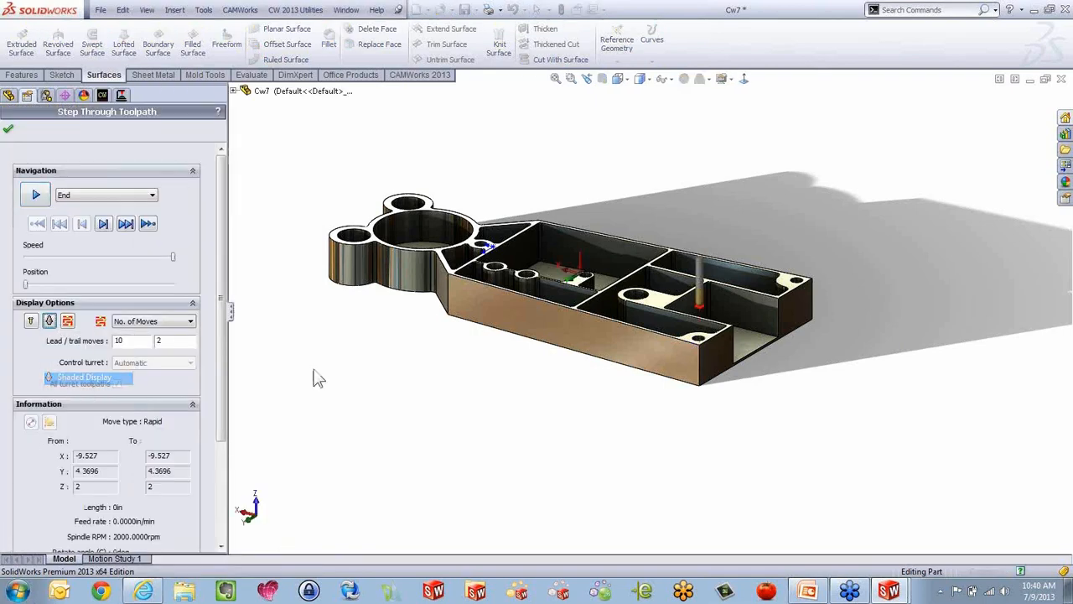
scroll(727, 251, "down", 3)
scroll(726, 245, "down", 5)
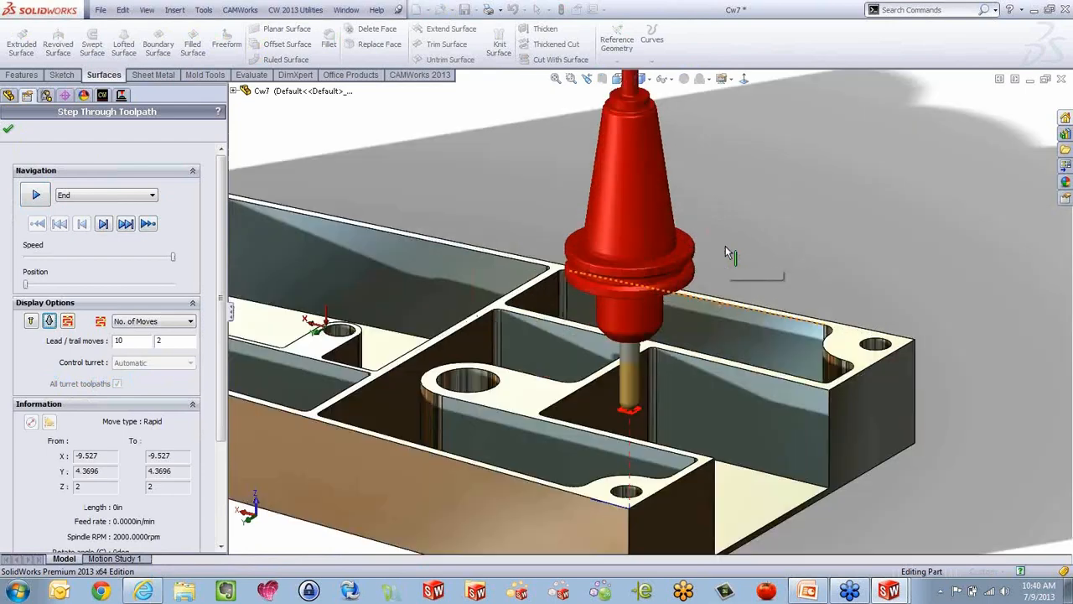
scroll(710, 158, "up", 2)
mouse_move(710, 219)
middle_mouse_down()
mouse_move(712, 152)
mouse_move(708, 224)
middle_mouse_up()
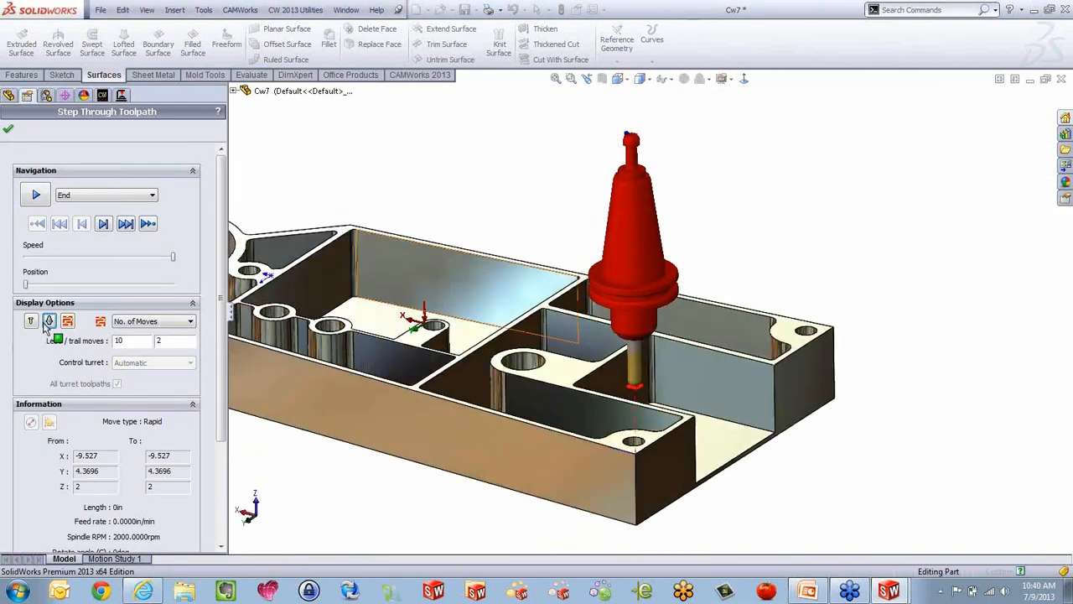
Step forward through the Pattern Project1 toolpath one move at a time to examine the custom holder's motion.
left_click(104, 224)
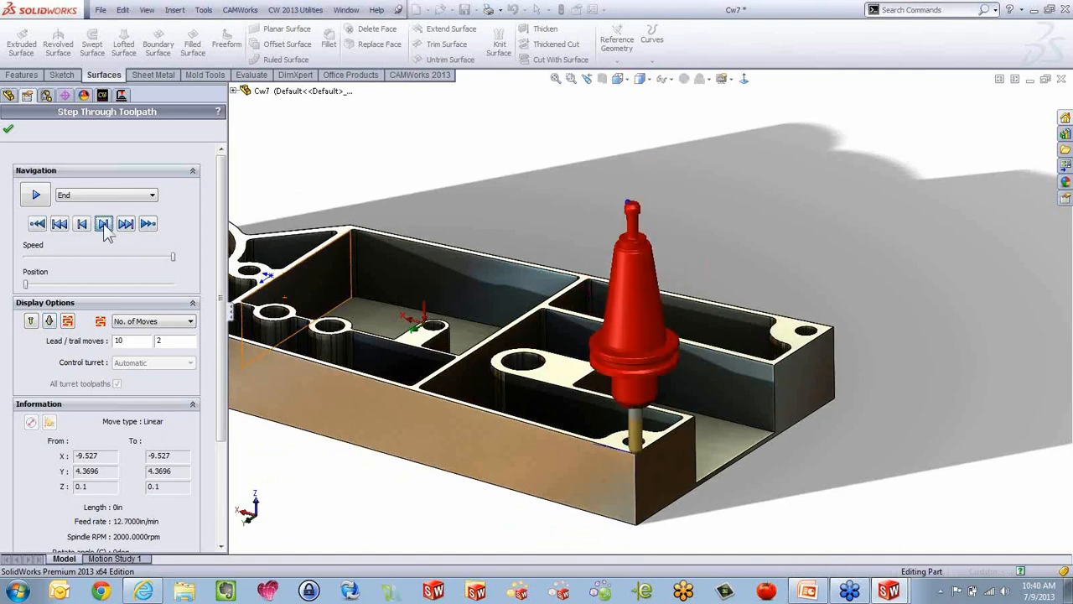
left_click(104, 224)
left_click(104, 225)
left_click(104, 225)
left_click(104, 224)
left_click(104, 224)
left_click(104, 225)
left_click(104, 225)
left_click(104, 225)
left_click(104, 224)
left_click(104, 225)
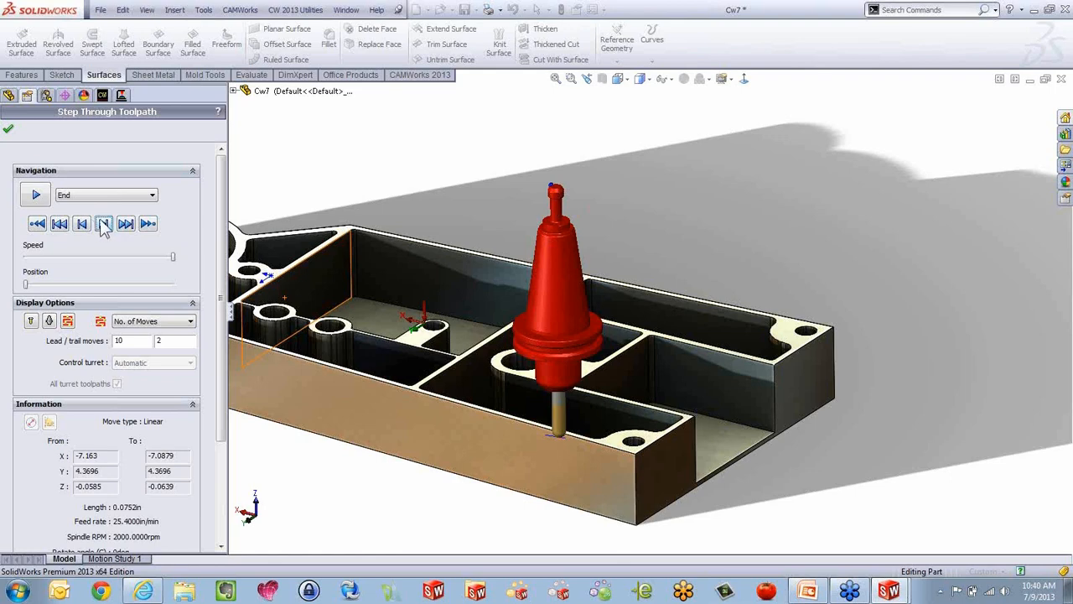
left_click(104, 224)
left_click(104, 224)
left_click(104, 223)
left_click(104, 224)
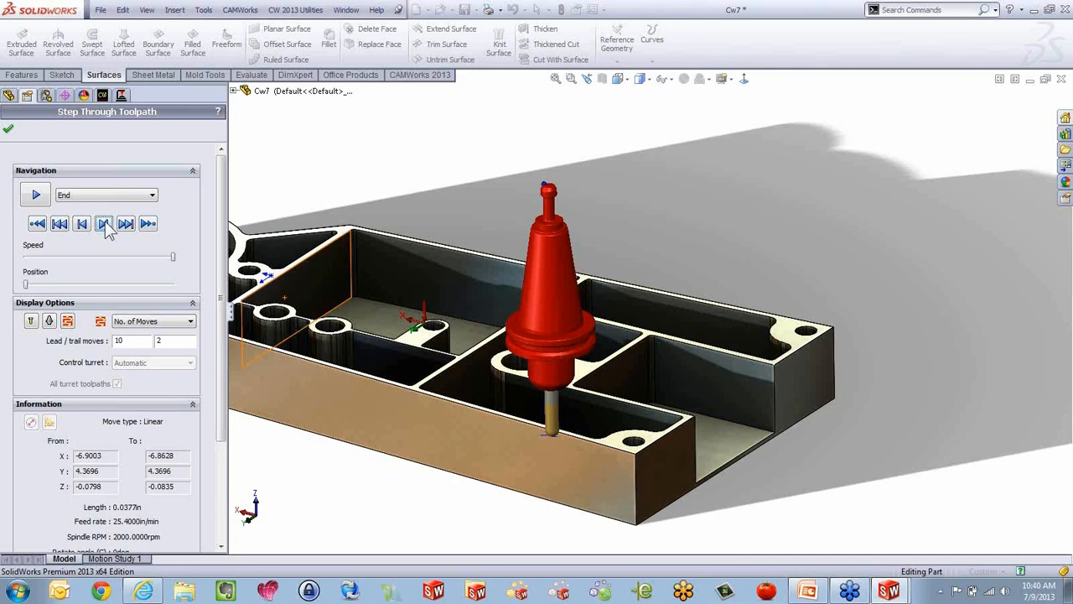
key("alt+Tab")
key("alt+Tab")
key("alt+Tab")
key("alt+Tab")
key("alt+Tab")
key("alt+Tab")
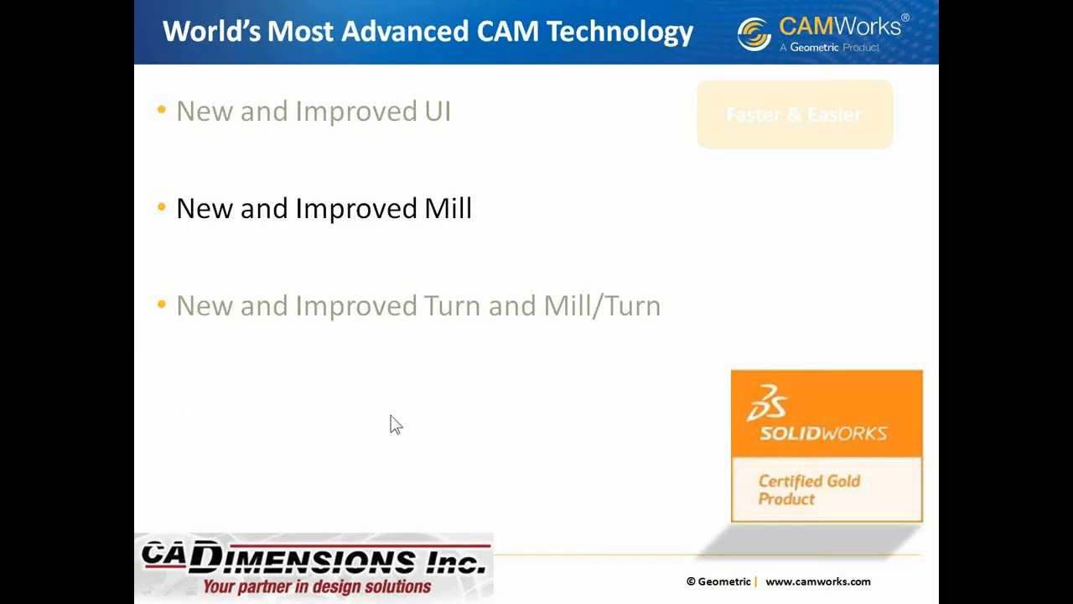
left_click(391, 416)
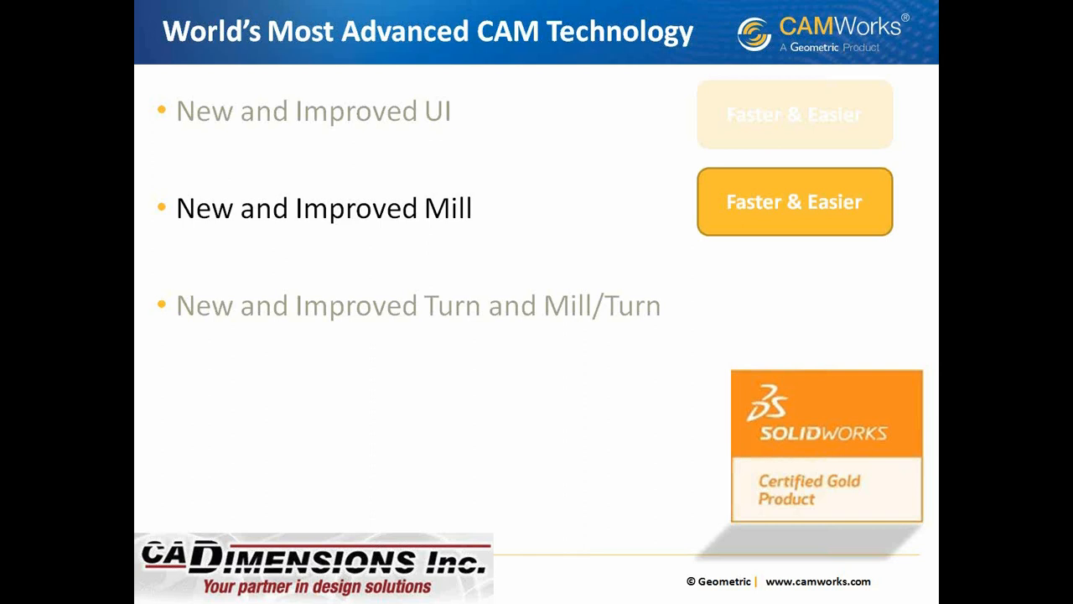
key("Right")
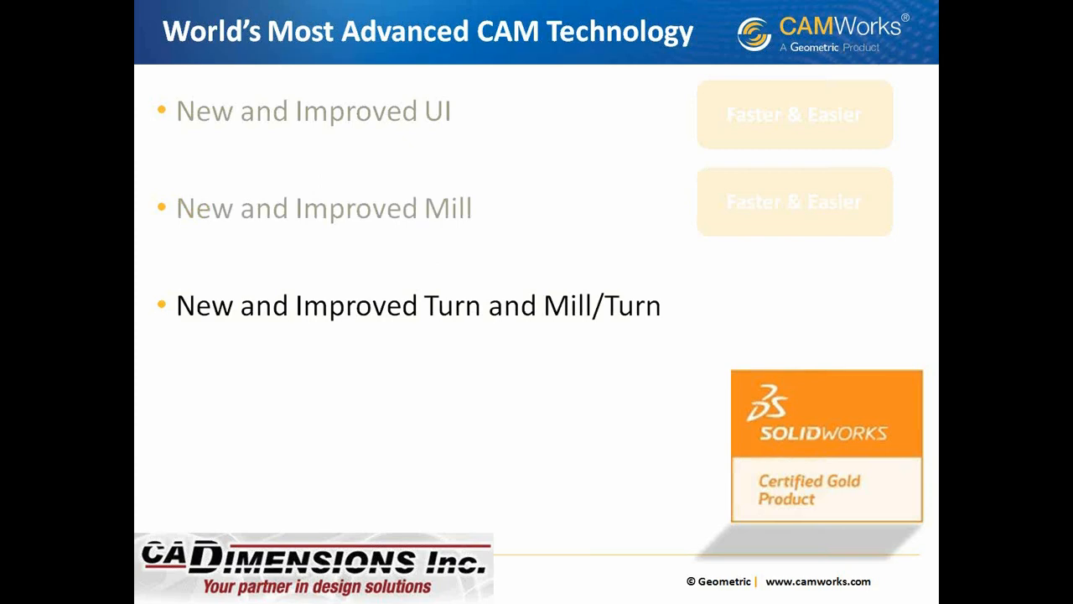
key("alt+Tab")
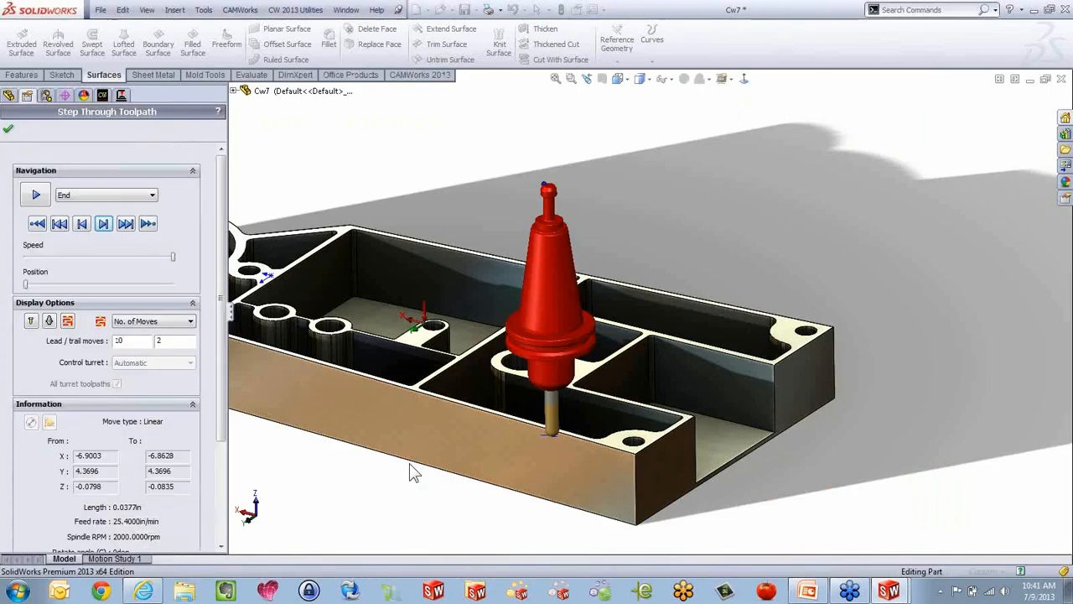
Close the toolpath step-through and clear the Pattern Project1 selection.
left_click(10, 130)
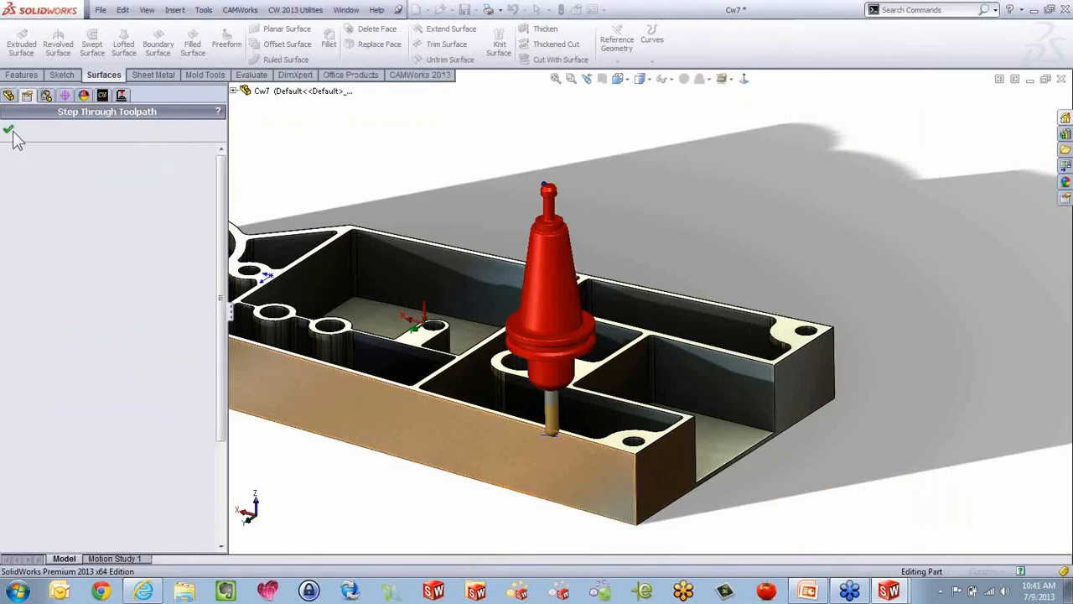
middle_click_drag(571, 369, 379, 335)
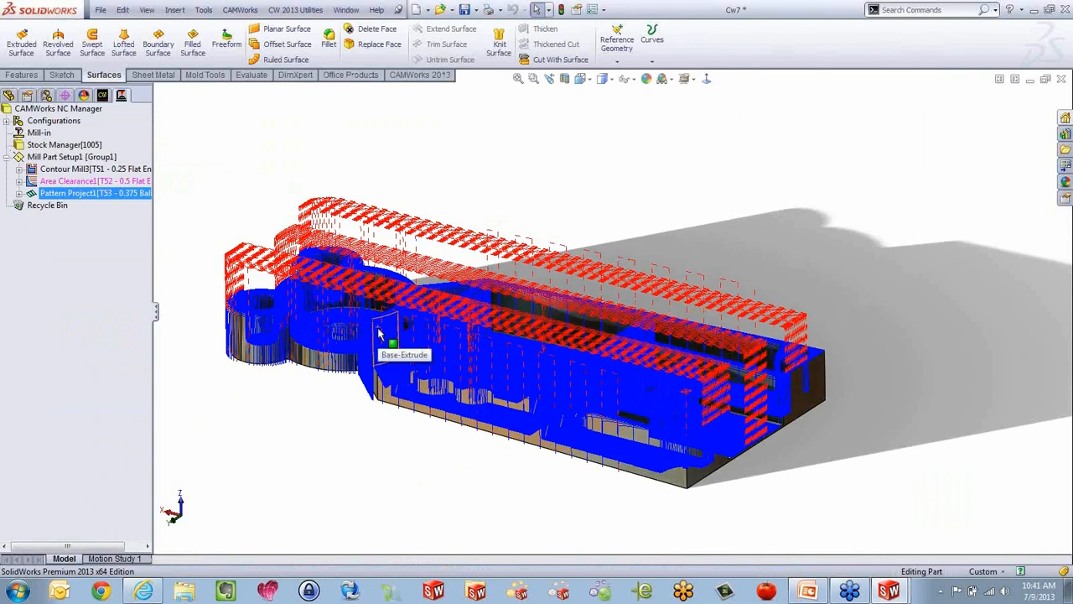
left_click(303, 444)
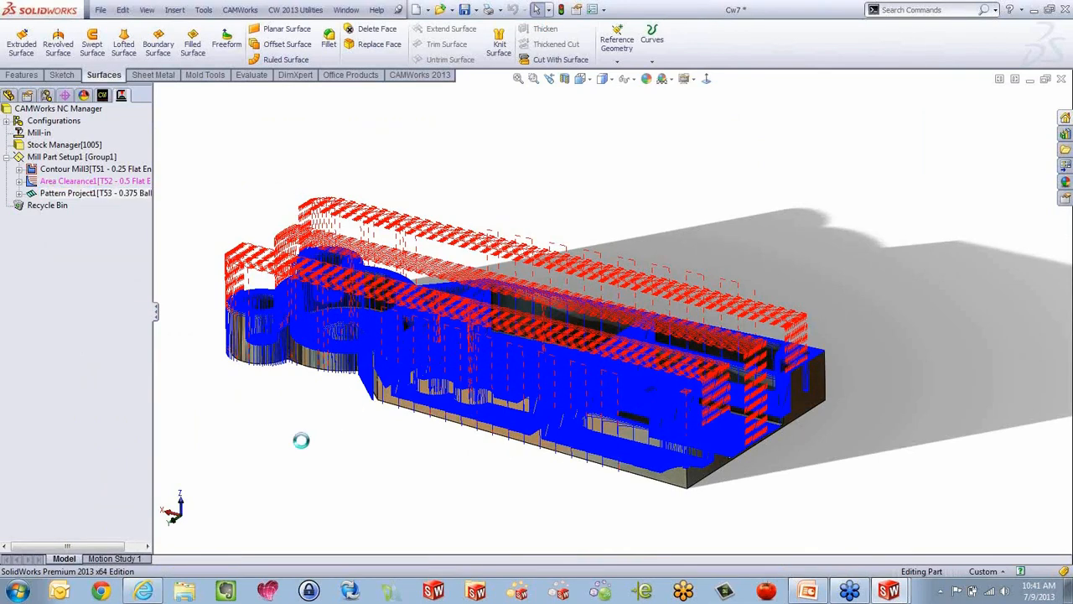
Switch to the open Mill_Turn Example 1 part.
key("ctrl+Tab")
key("ctrl+Tab")
key("ctrl+Tab")
key("ctrl+Tab")
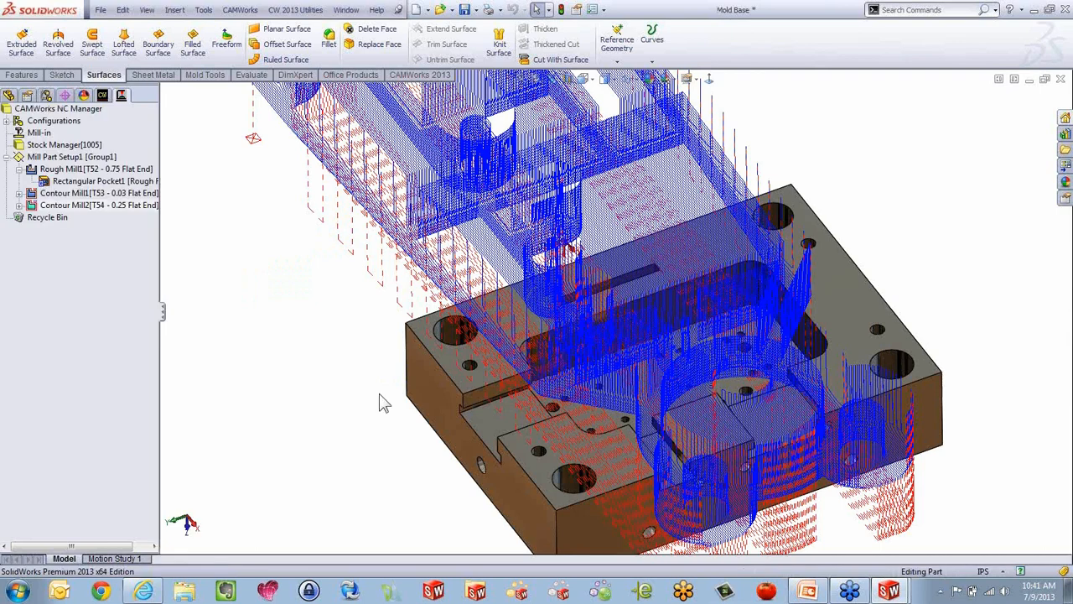
key("ctrl+Tab")
mouse_move(650, 311)
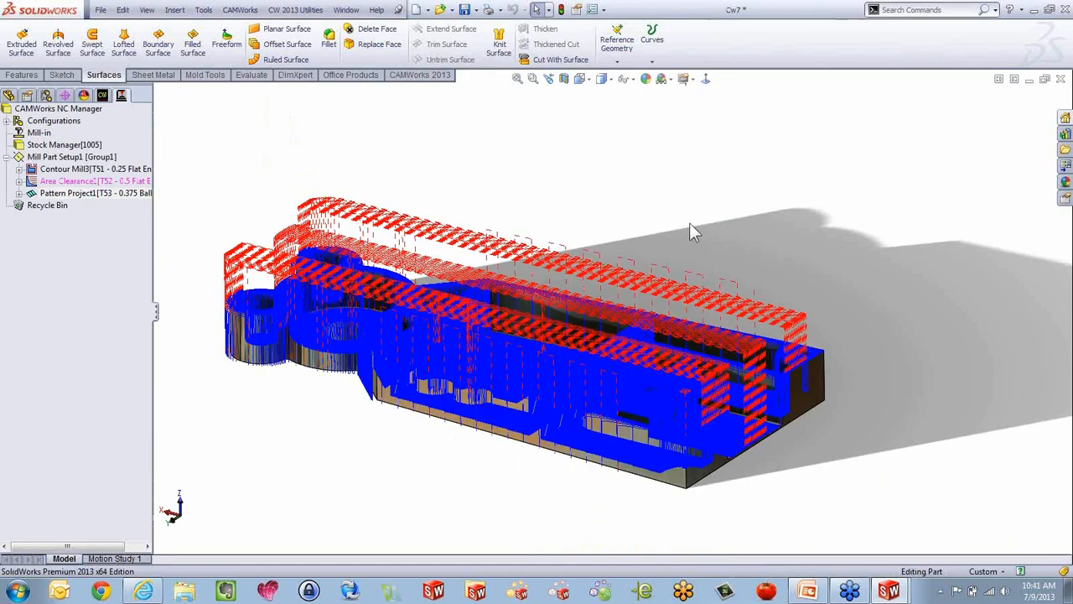
key("ctrl+Tab")
key("ctrl+Tab")
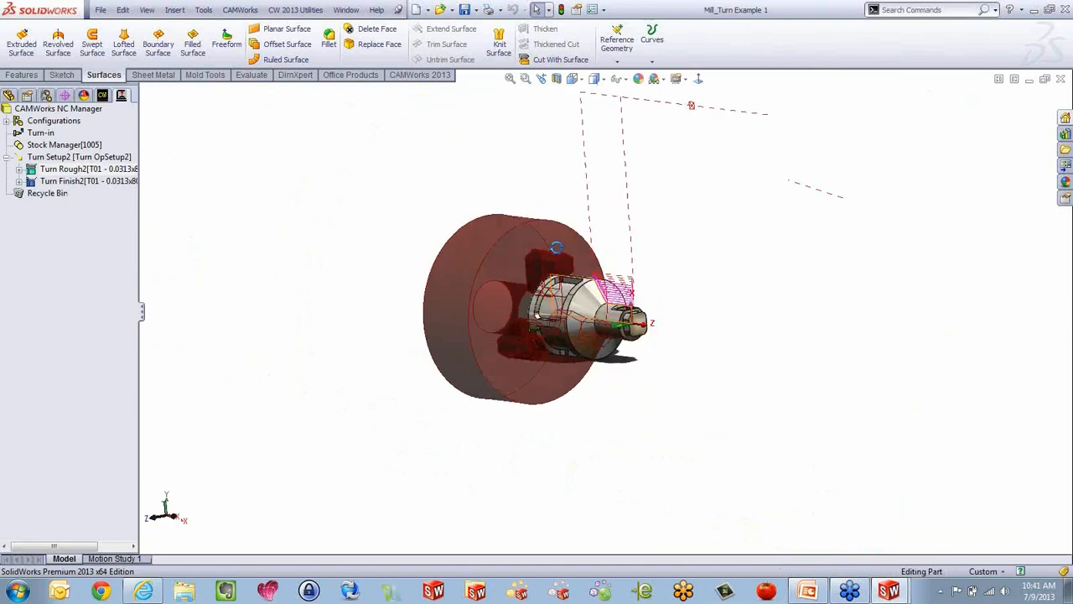
middle_click_drag(556, 247, 630, 282)
scroll(624, 300, "down", 3)
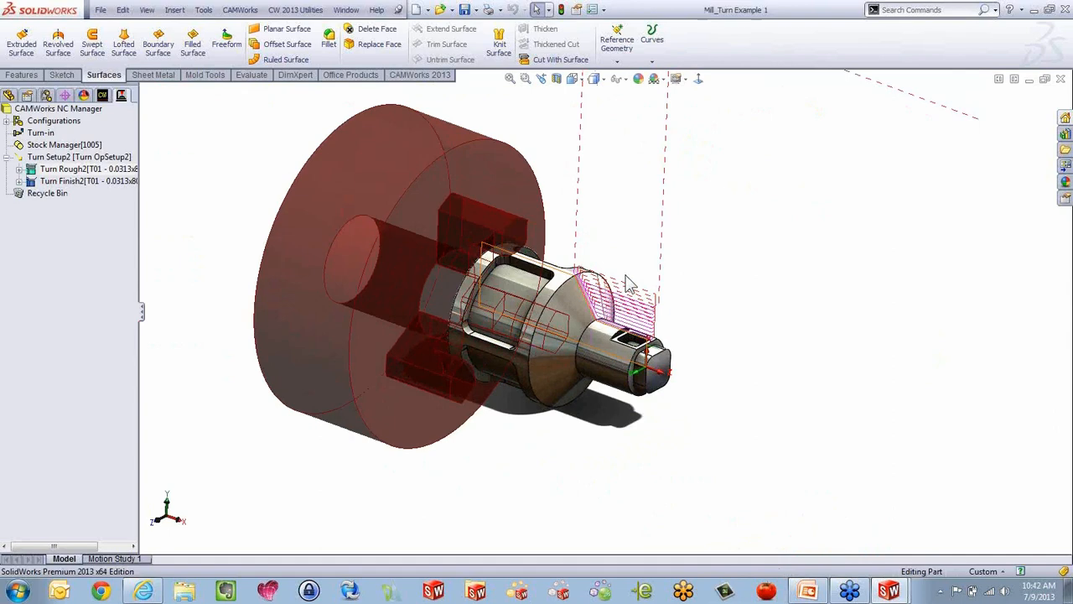
middle_click_drag(680, 331, 701, 347)
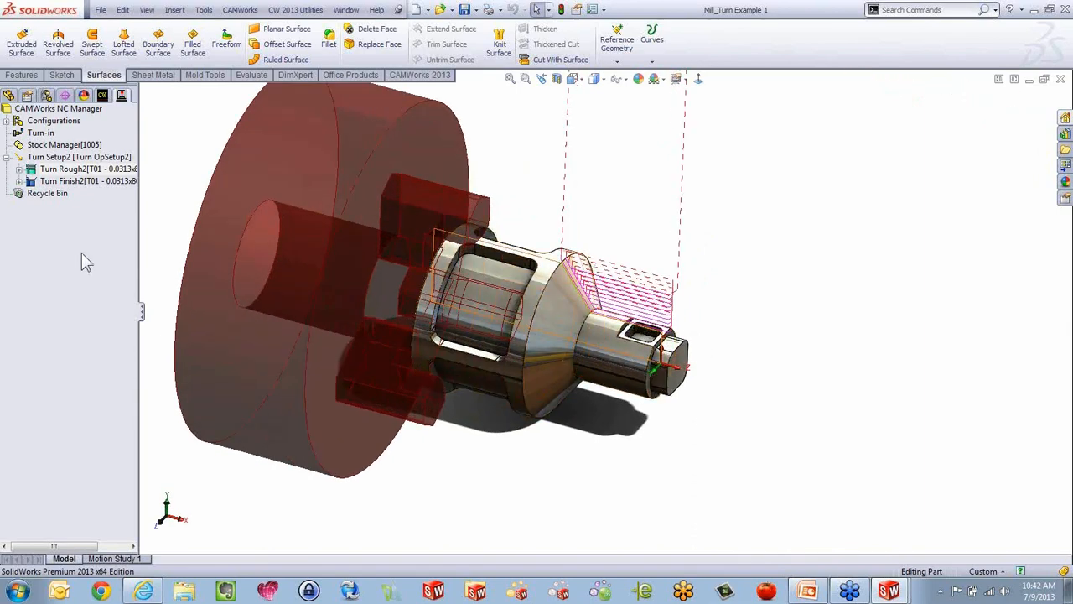
Change the part's machine to Mill/Turn-in 4ax (2+2).
left_click(42, 134)
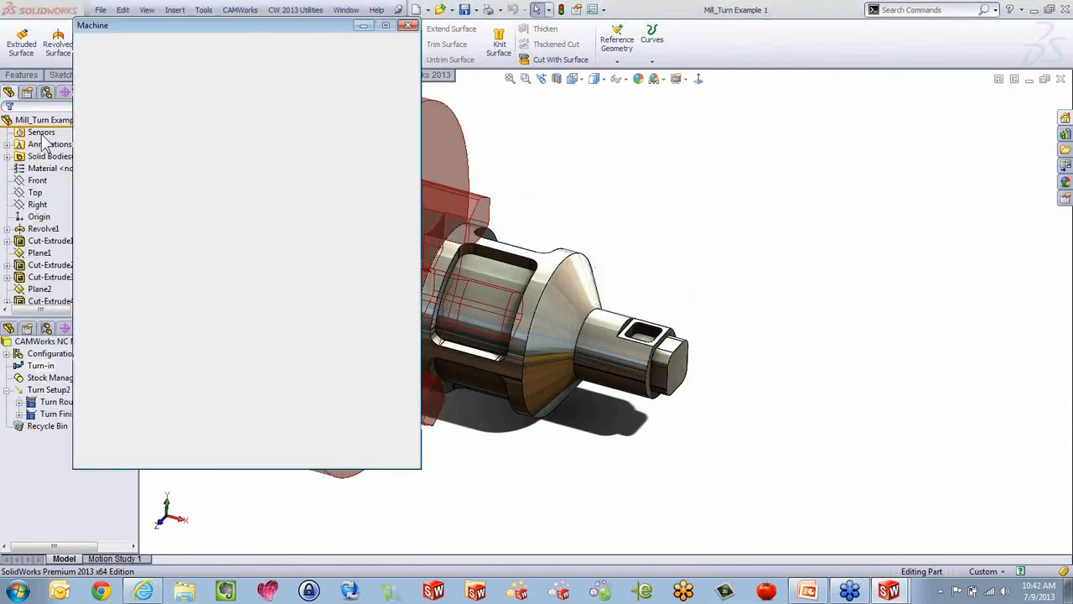
left_click(97, 46)
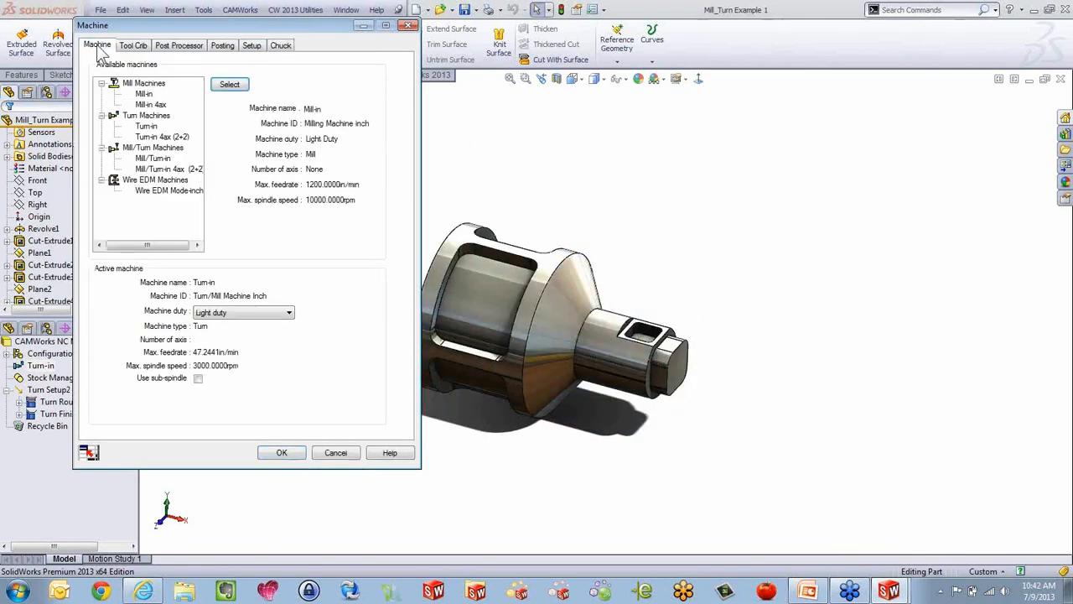
left_click(171, 170)
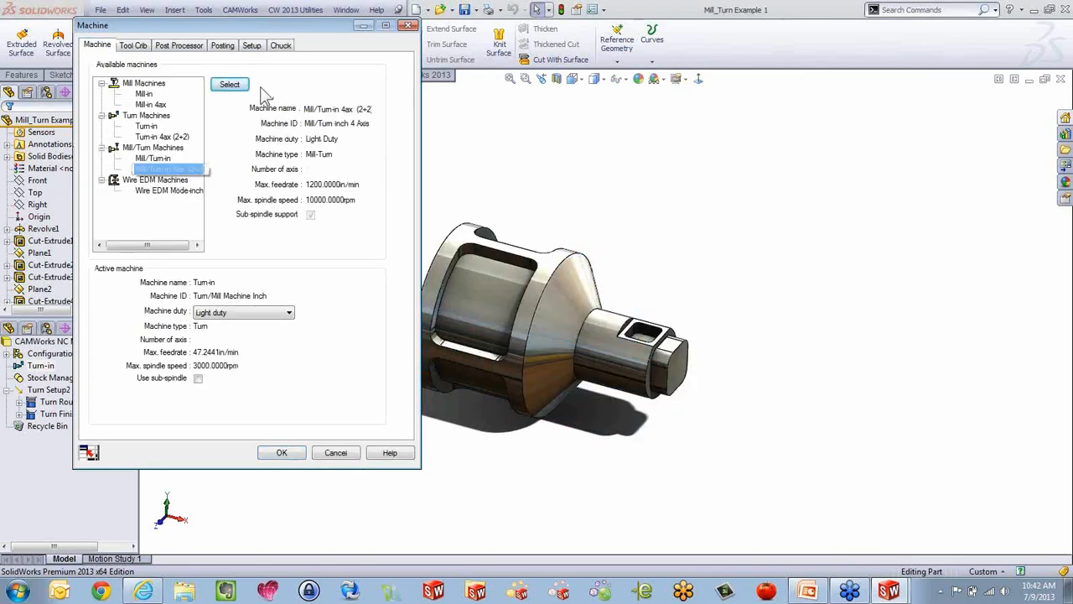
left_click(231, 85)
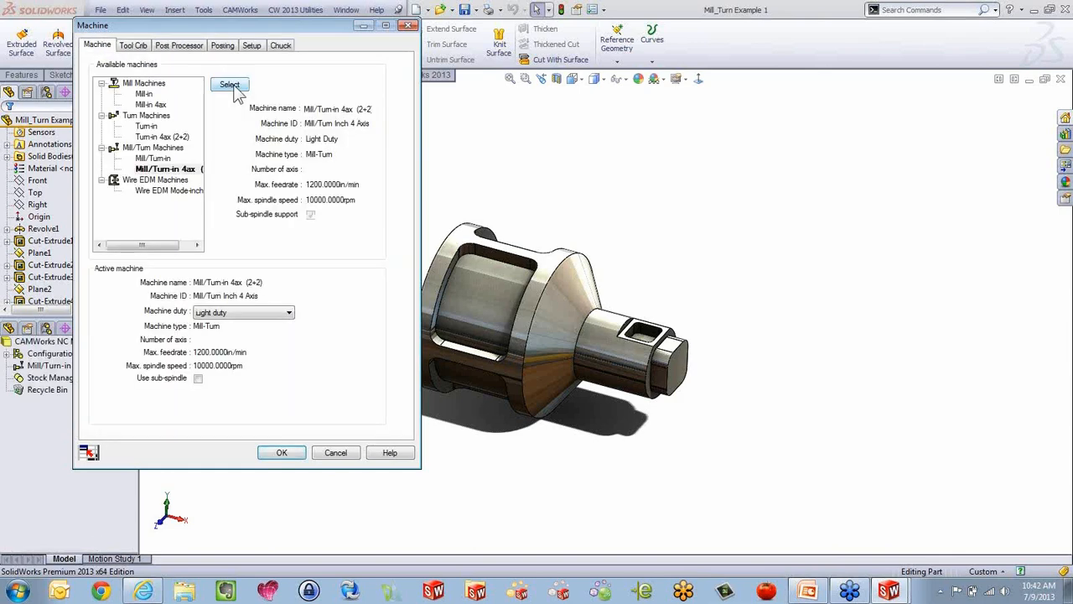
left_click(279, 454)
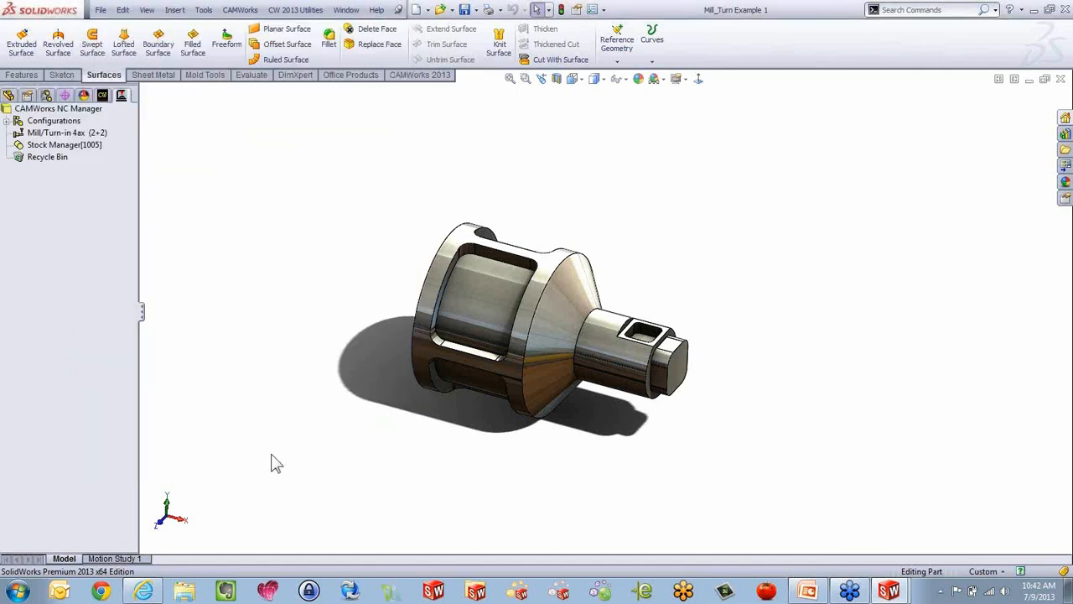
Extract the machinable turn and mill features of the part from the CAMWorks feature tree.
left_click(105, 99)
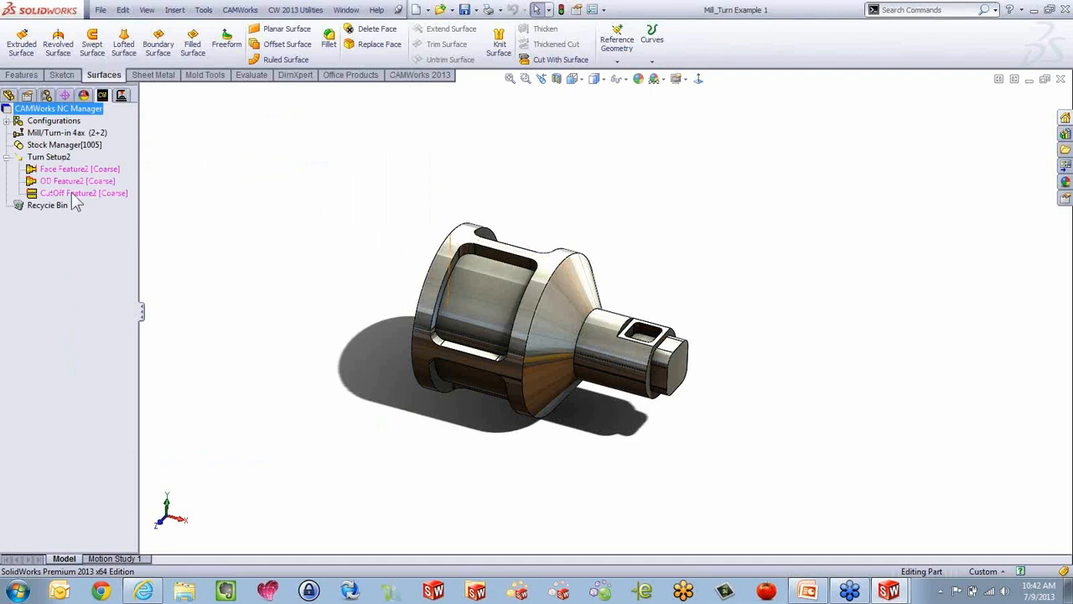
left_click(426, 77)
left_click(18, 47)
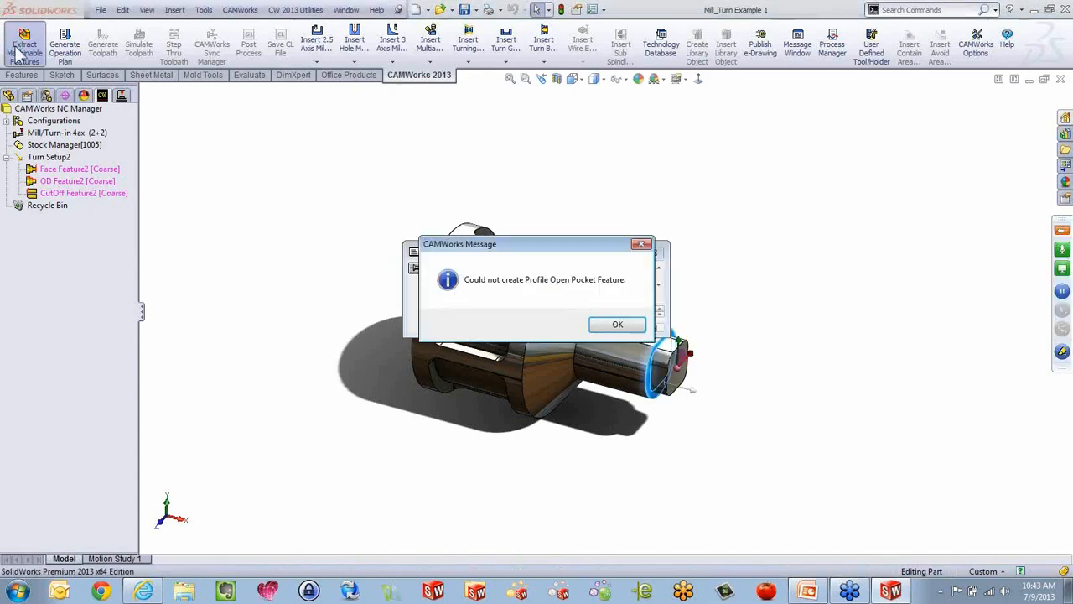
left_click(618, 323)
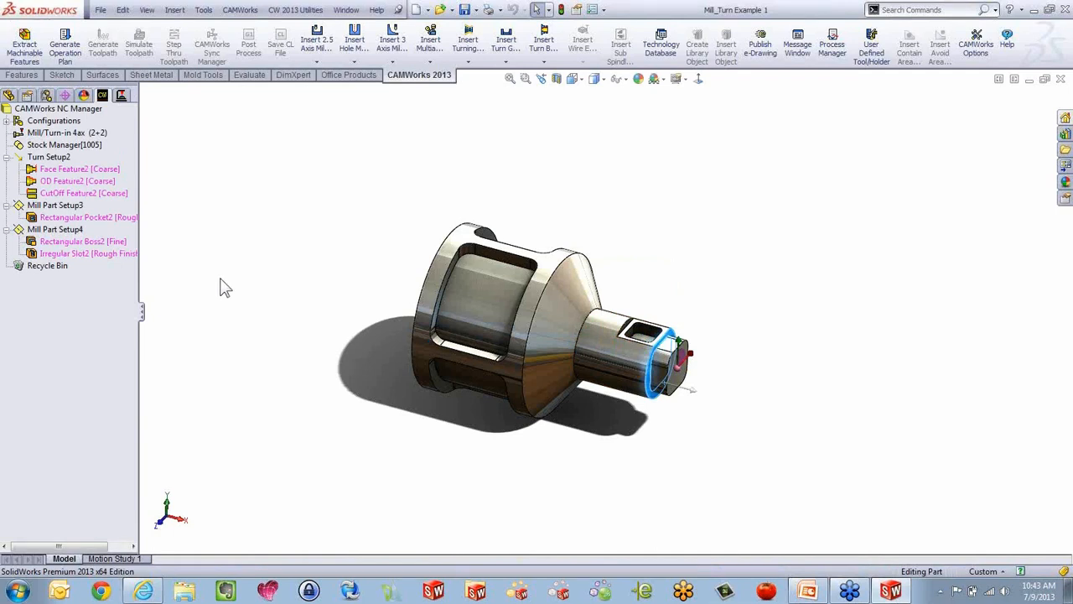
Generate the operation plan for Turn Setup2 and select its operation setup.
right_click(63, 158)
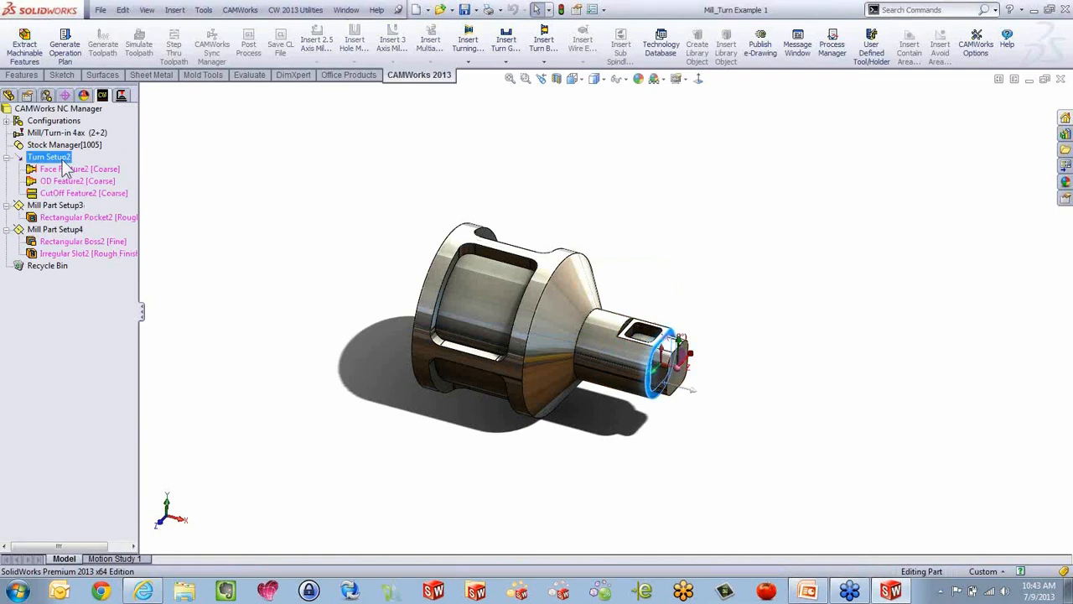
left_click(102, 190)
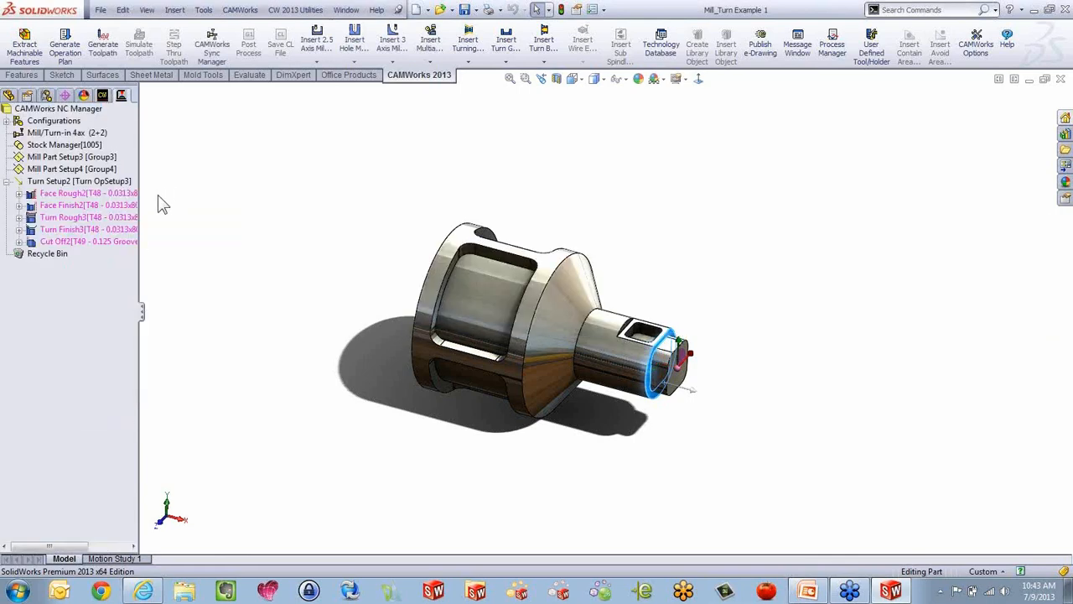
left_click(100, 181)
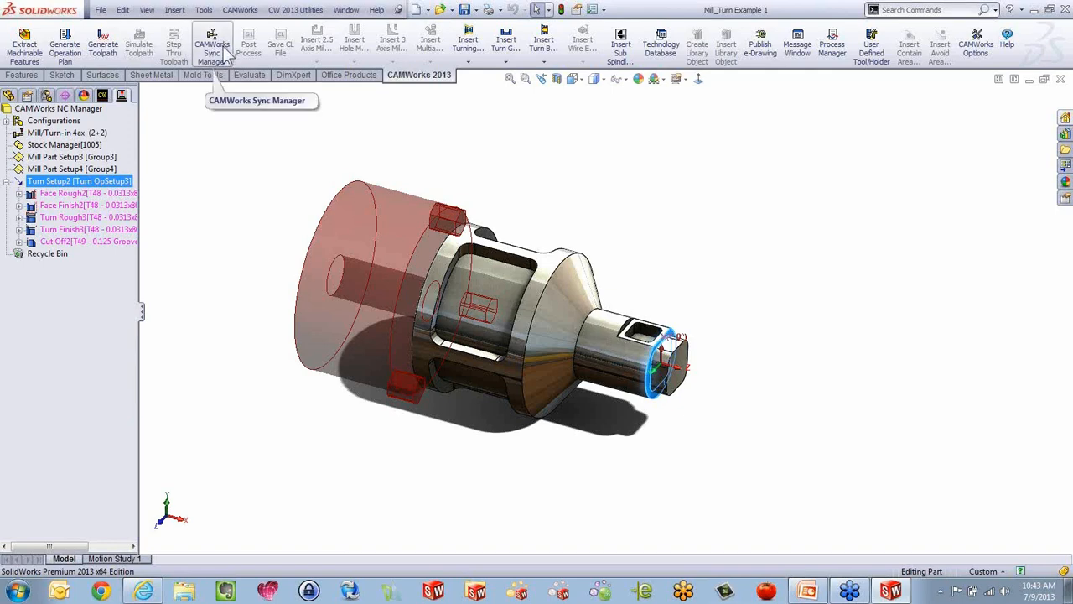
Try the Sequential syncing strategy in the CAMWorks Sync Manager, return it to User defined and cancel.
left_click(223, 52)
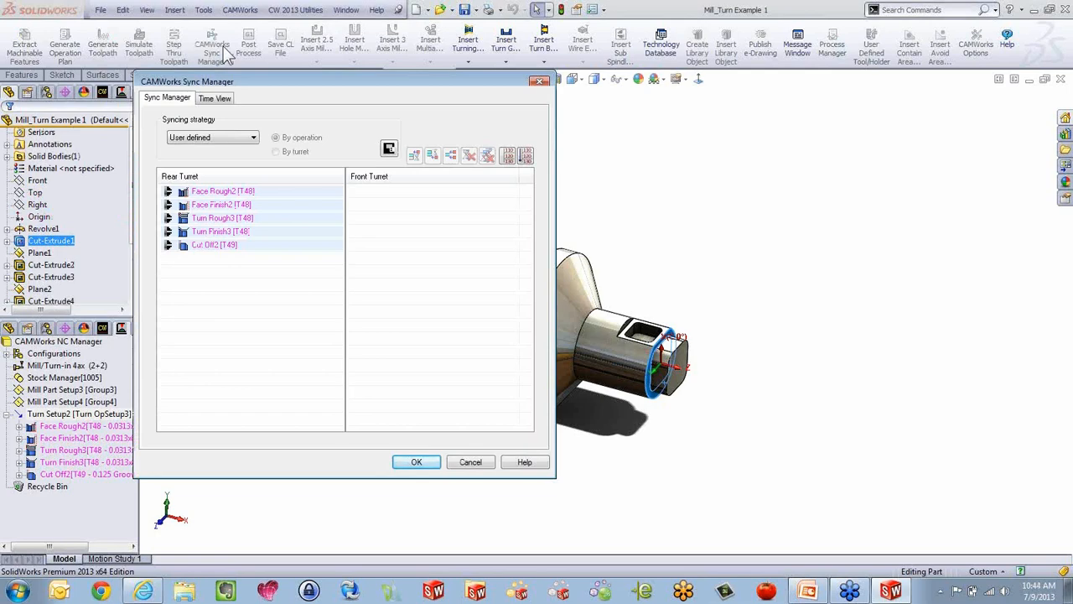
left_click(239, 137)
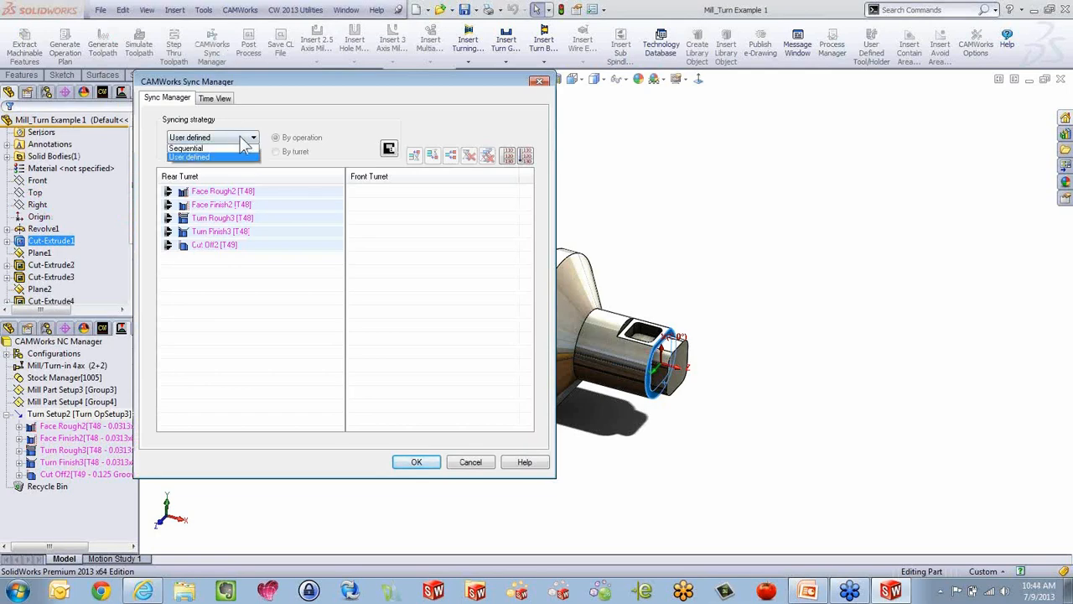
left_click(243, 157)
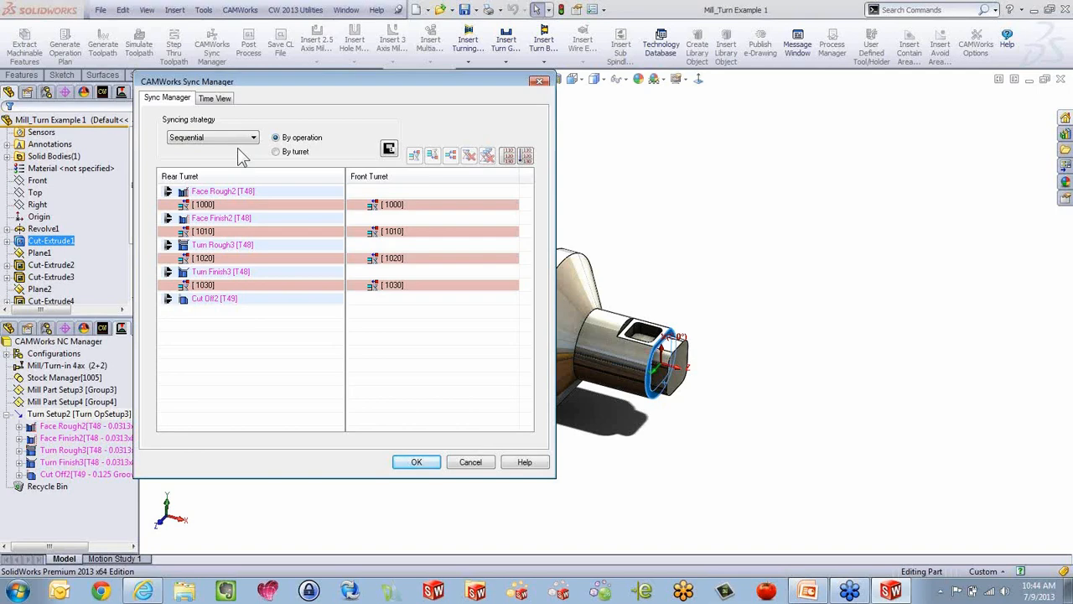
left_click(228, 139)
left_click(222, 159)
left_click(466, 466)
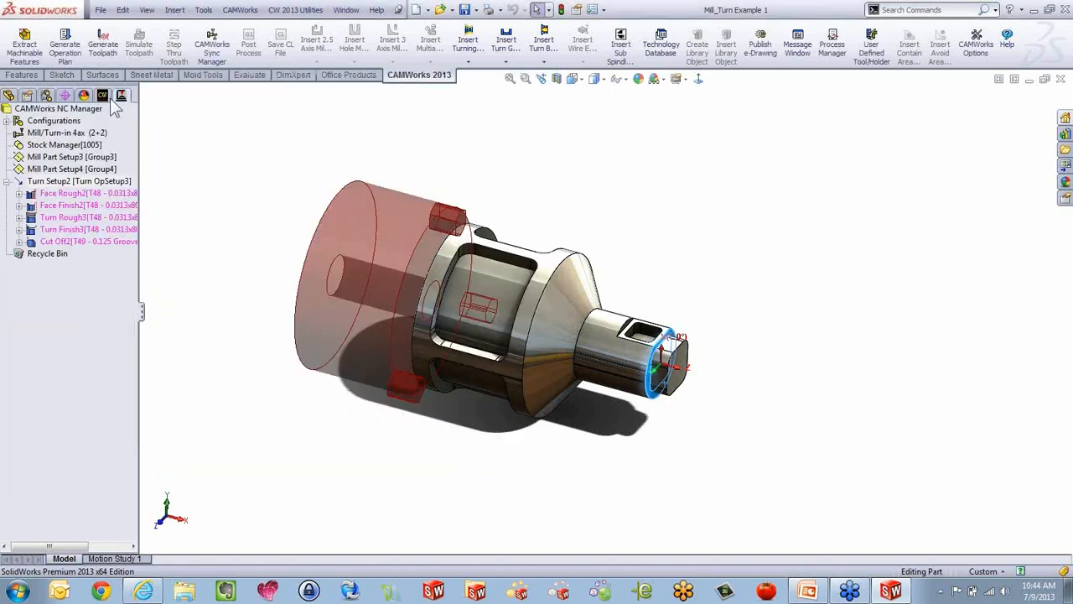
Insert an additional turn setup with a reversed setup direction and compare its orientation with Turn Setup2.
left_click(102, 96)
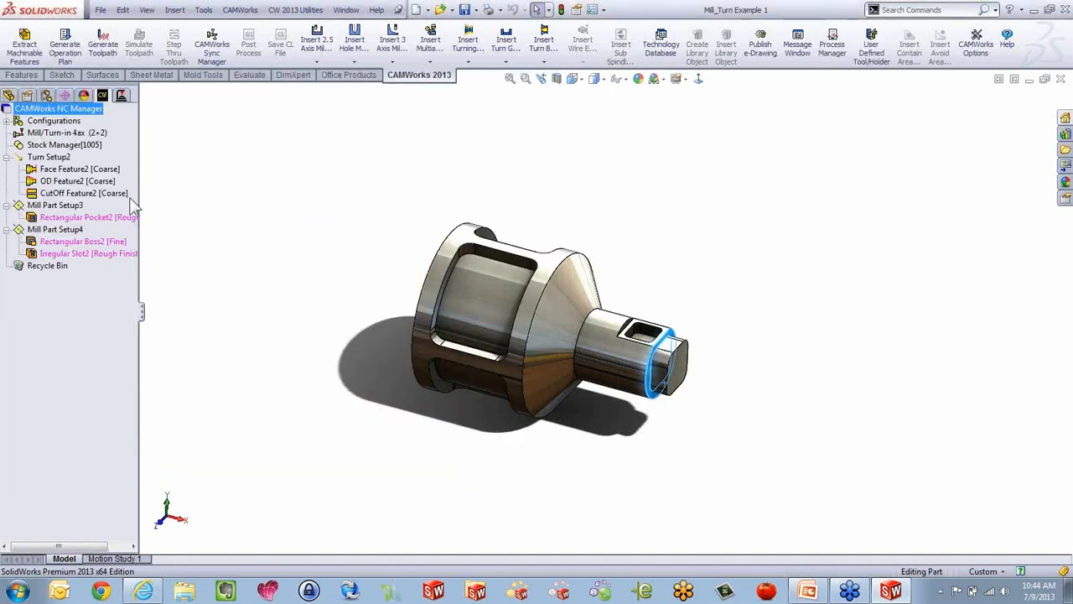
right_click(55, 147)
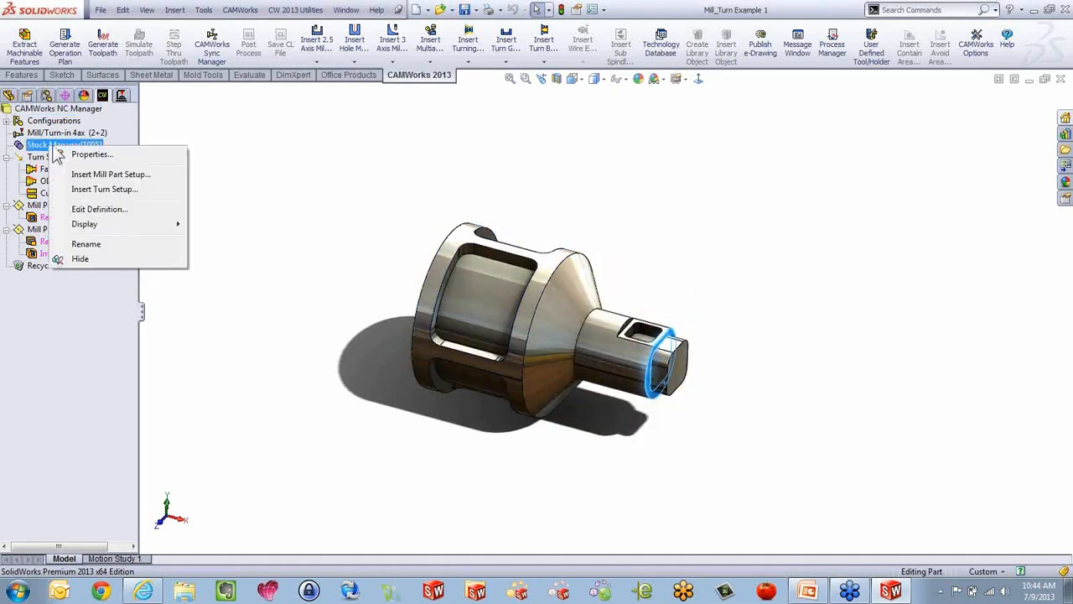
left_click(116, 188)
left_click(9, 163)
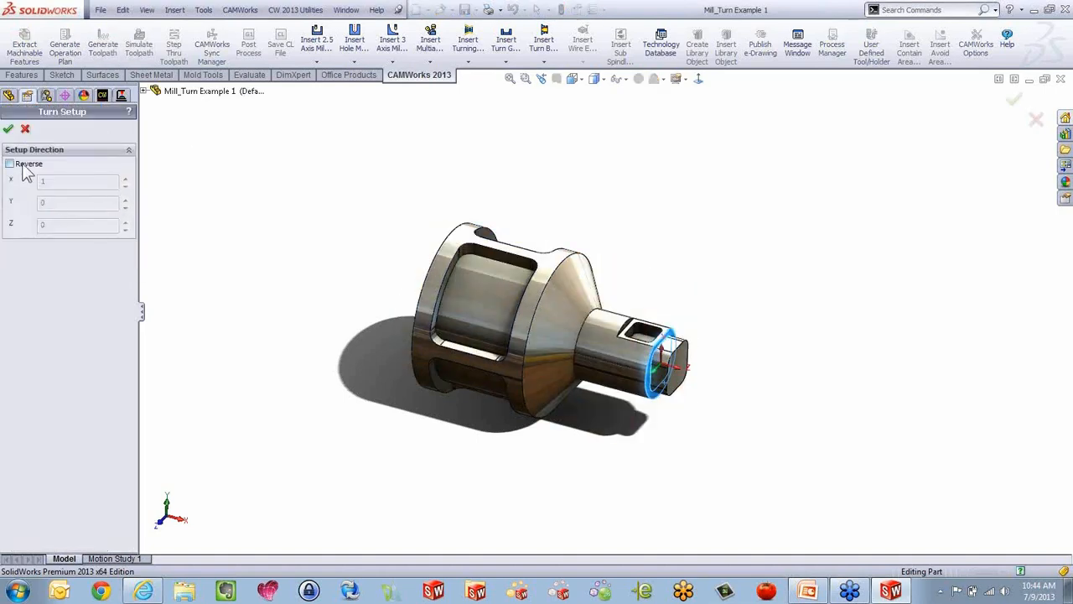
left_click(8, 129)
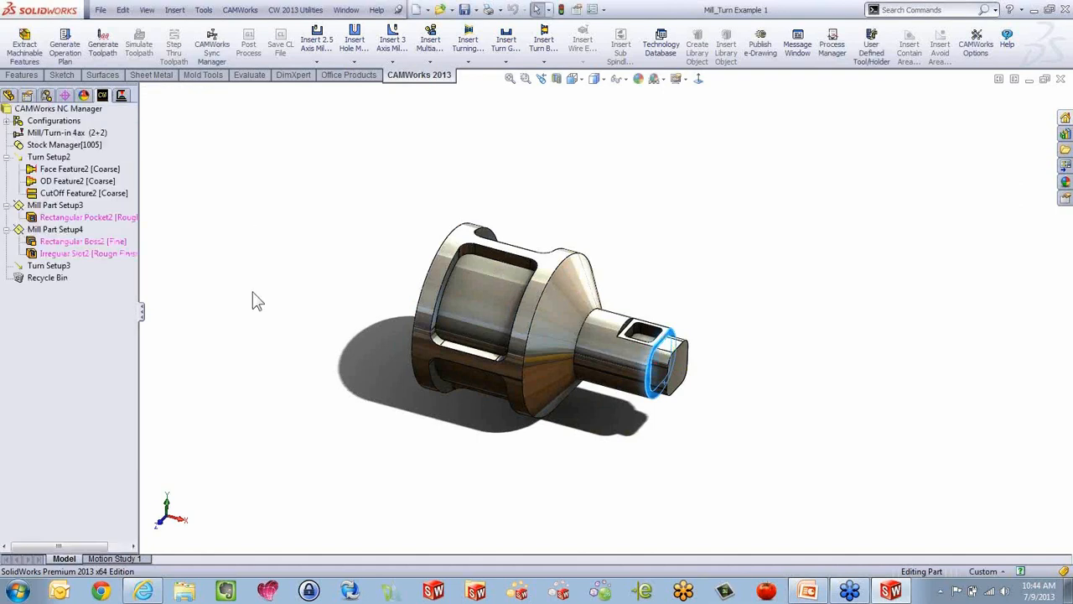
left_click(53, 279)
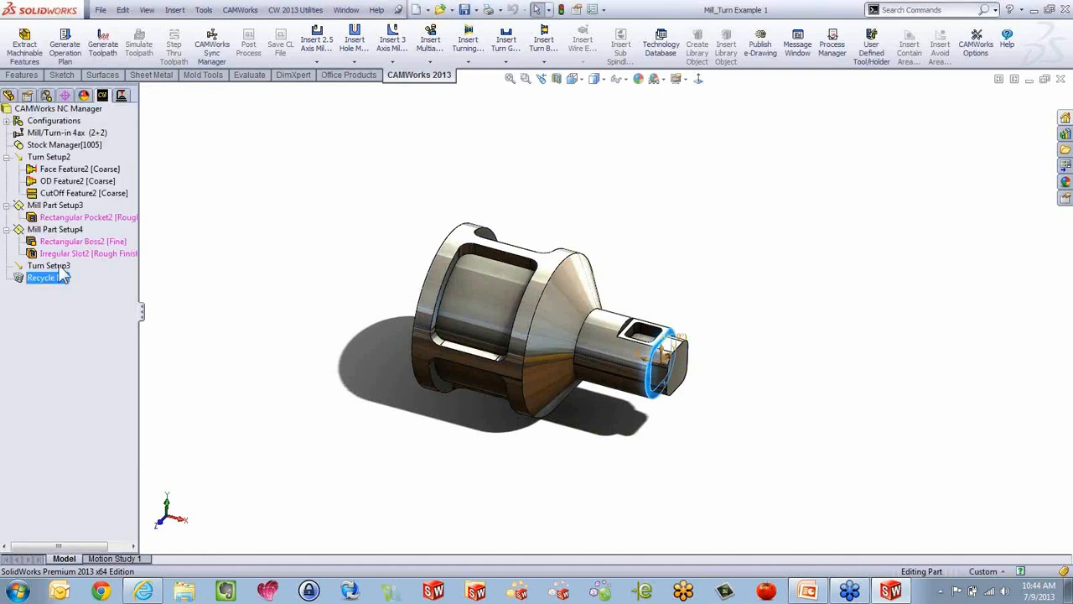
left_click(60, 267)
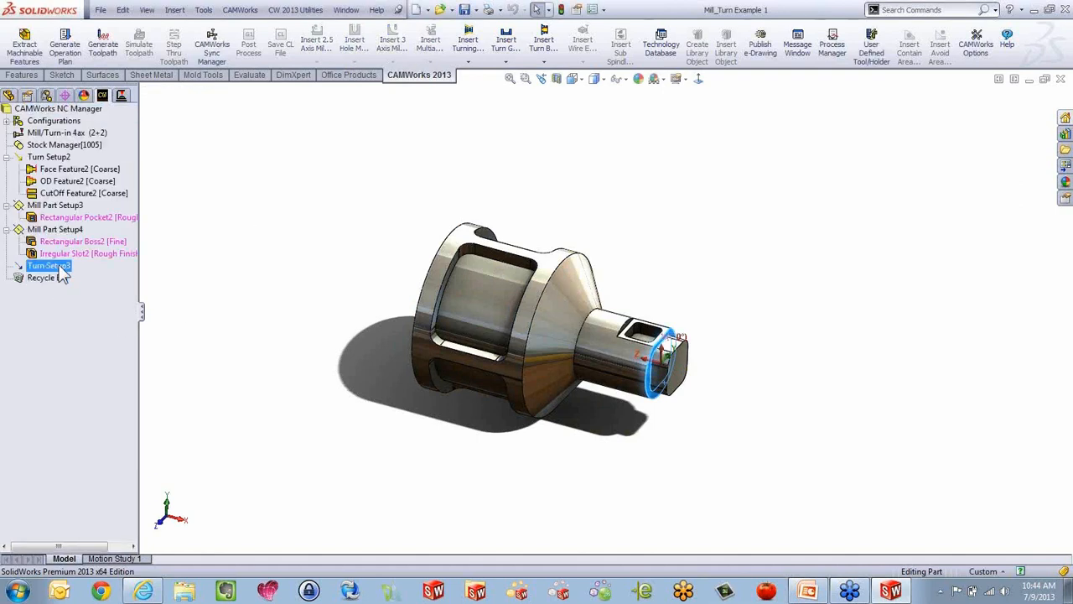
left_click(48, 158)
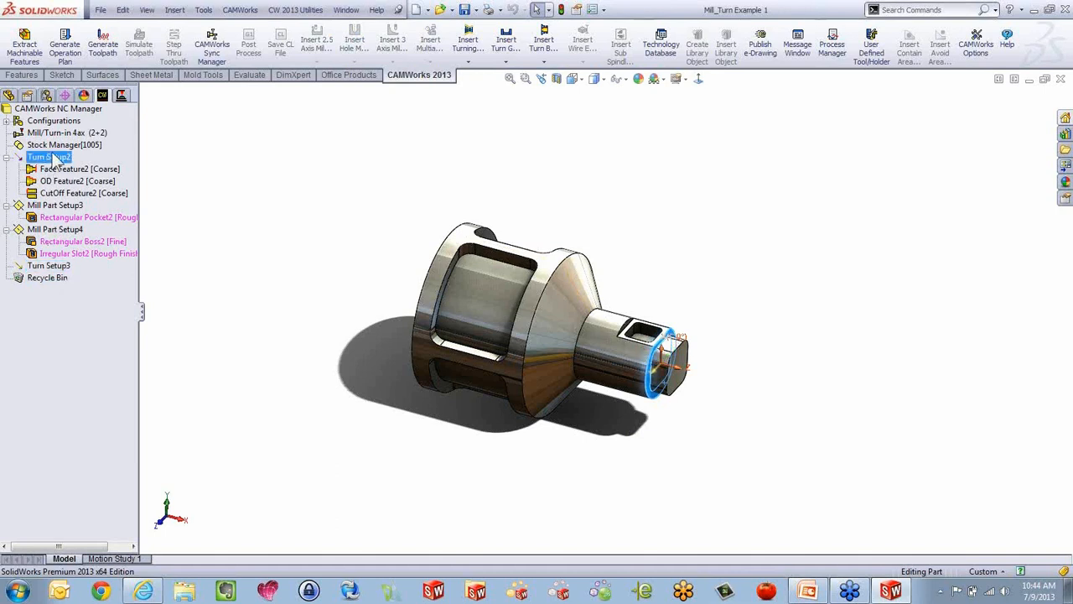
Copy OD Feature2 from Turn Setup2 into Turn Setup3.
left_click(83, 183)
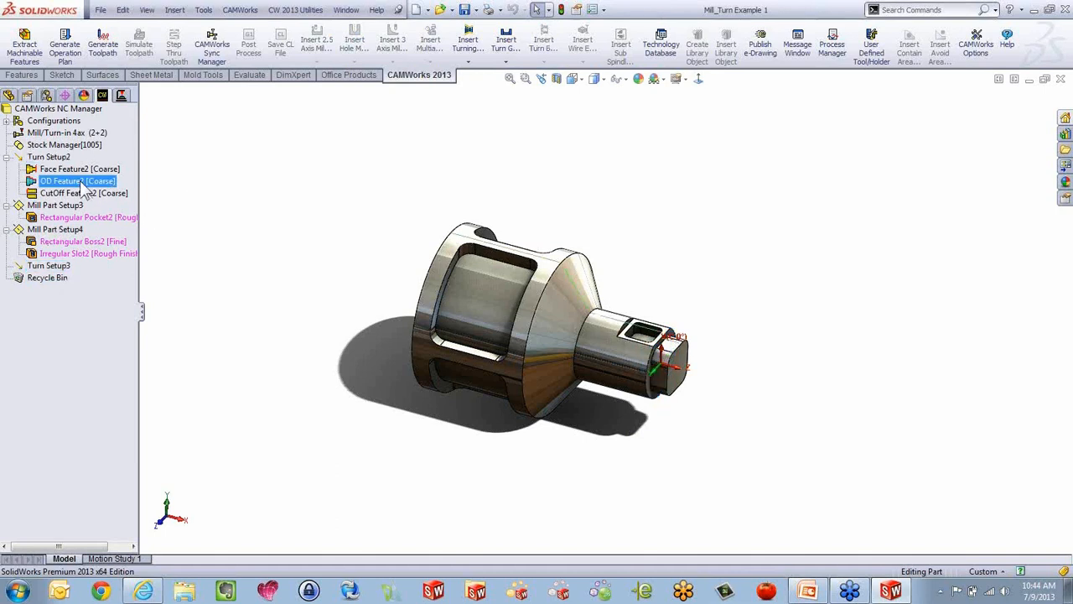
left_click_drag(81, 181, 65, 278, "ctrl")
right_click(66, 280)
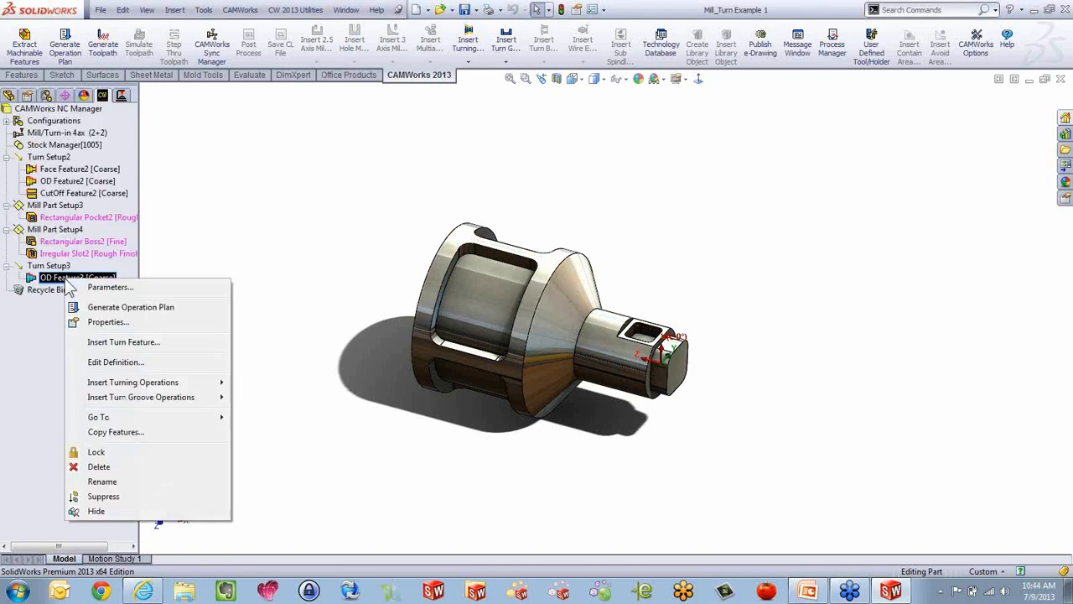
left_click(209, 232)
Edit OD Feature3 under Turn Setup3, removing two of its selected profile entities.
left_click(75, 275)
double_click(75, 277)
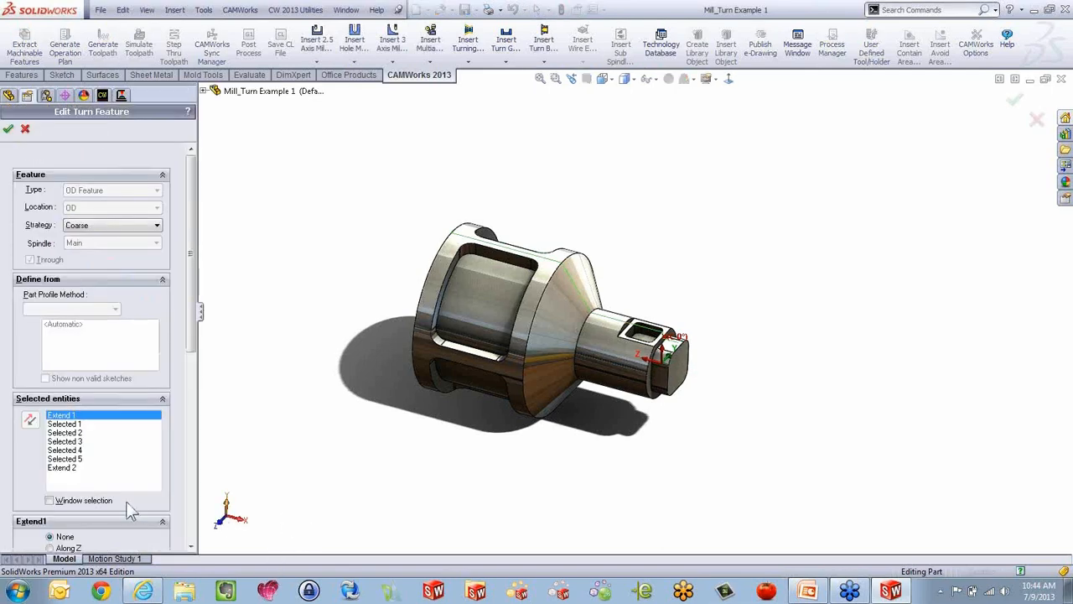
left_click(74, 460)
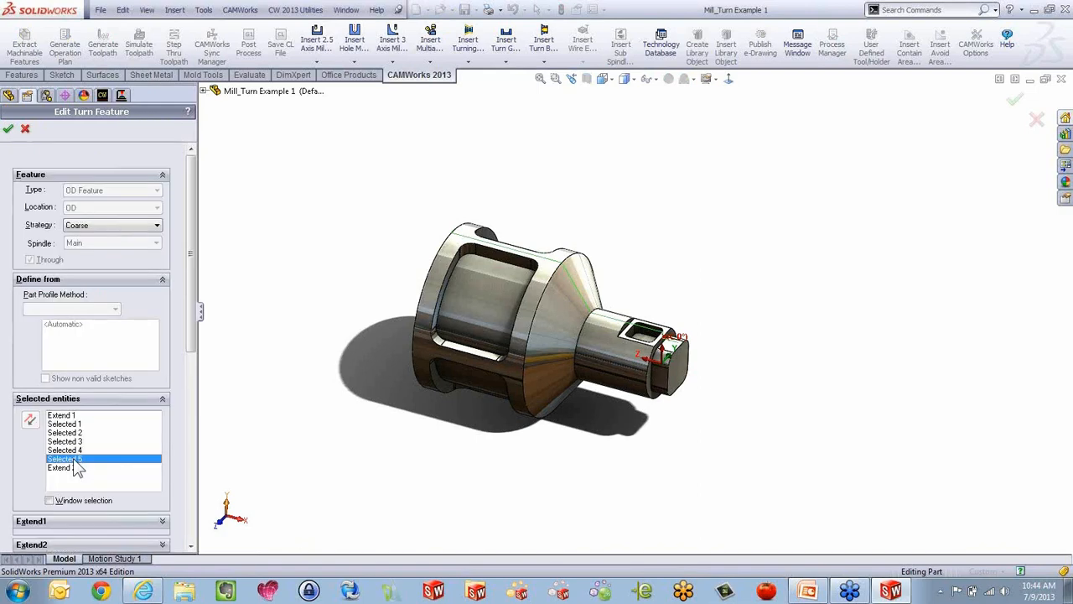
left_click(75, 424)
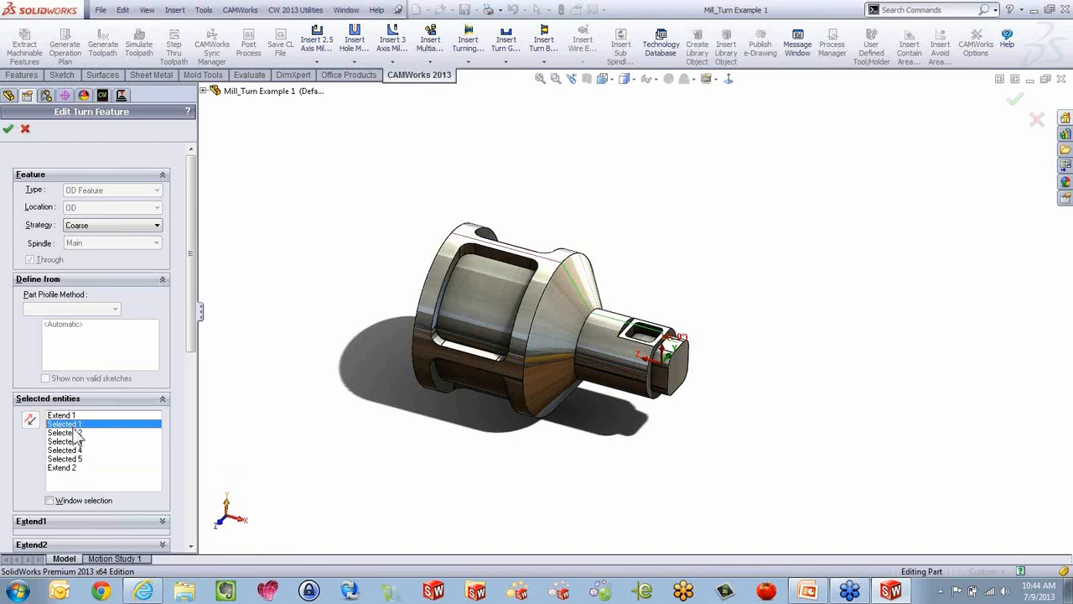
left_click(74, 434, "ctrl")
key("Delete")
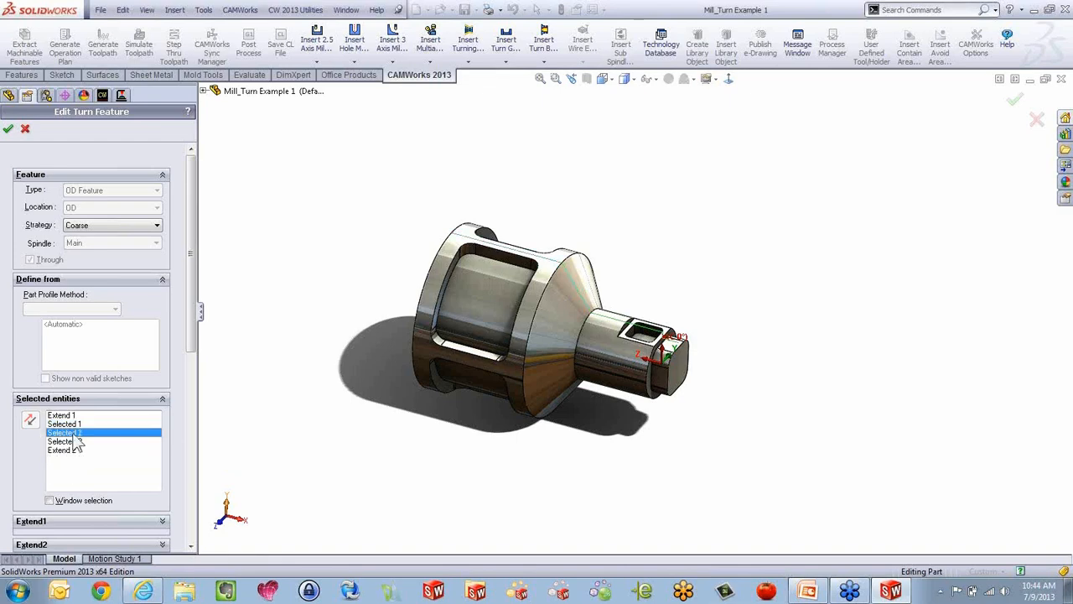
left_click(7, 131)
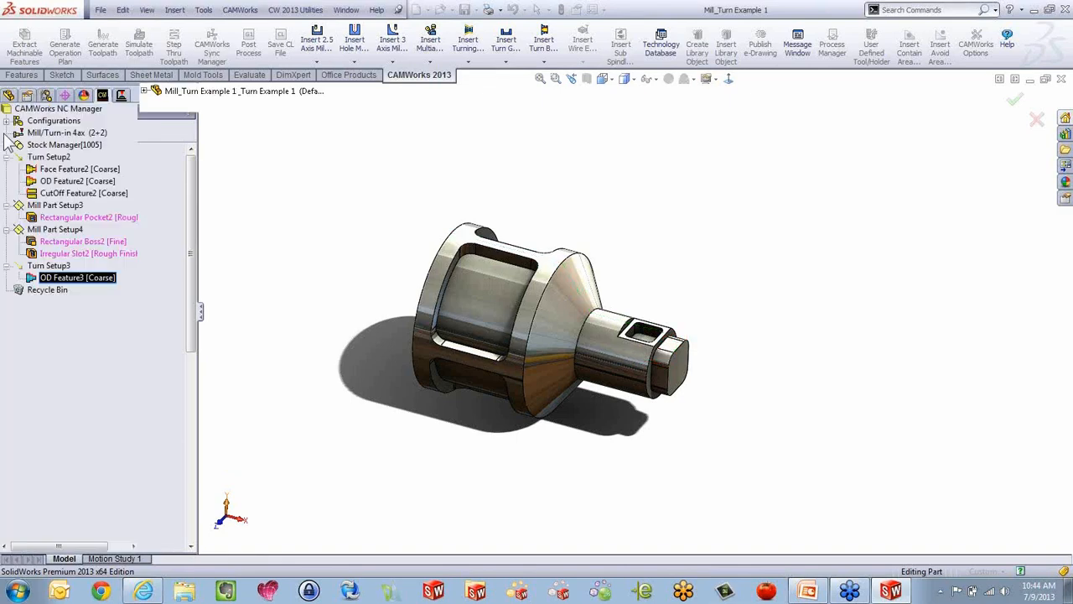
Edit OD Feature2 under Turn Setup2, selecting the profile entities Selected 1 and Selected 2, and accept the feature.
double_click(40, 183)
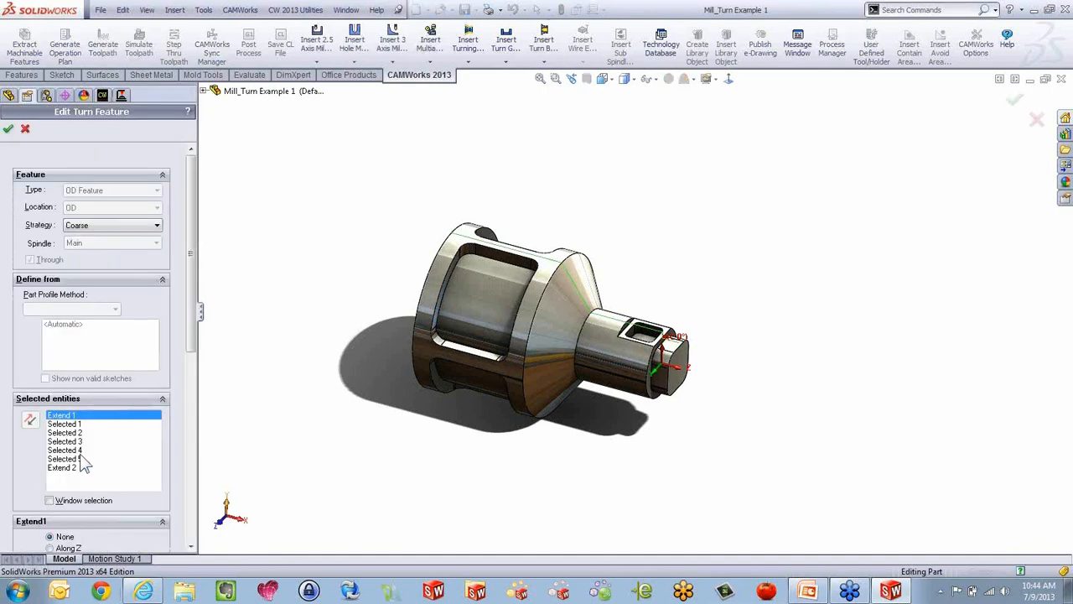
left_click(73, 459)
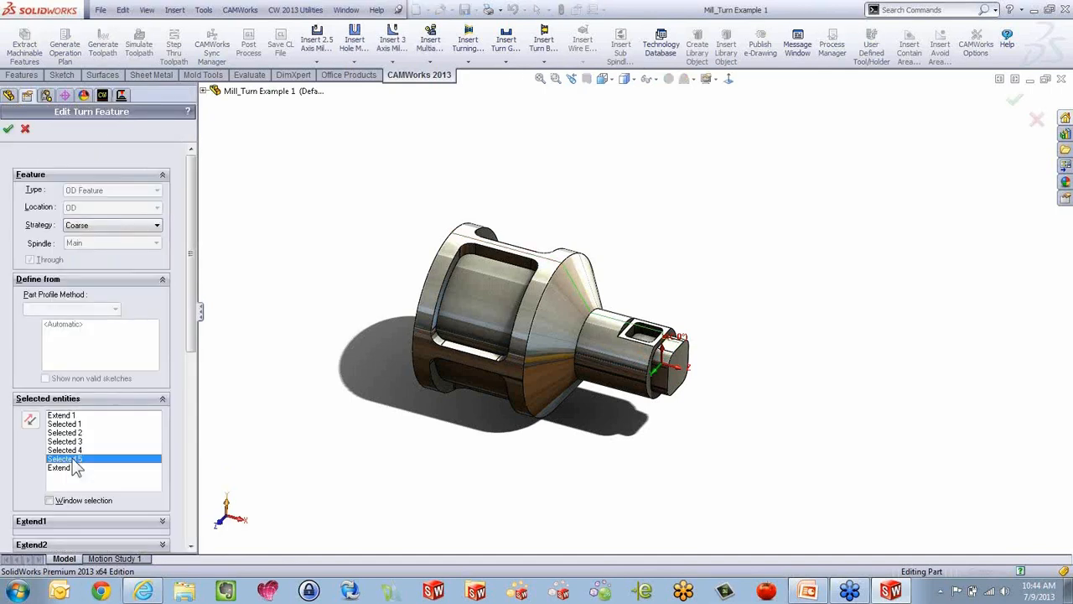
left_click(72, 425)
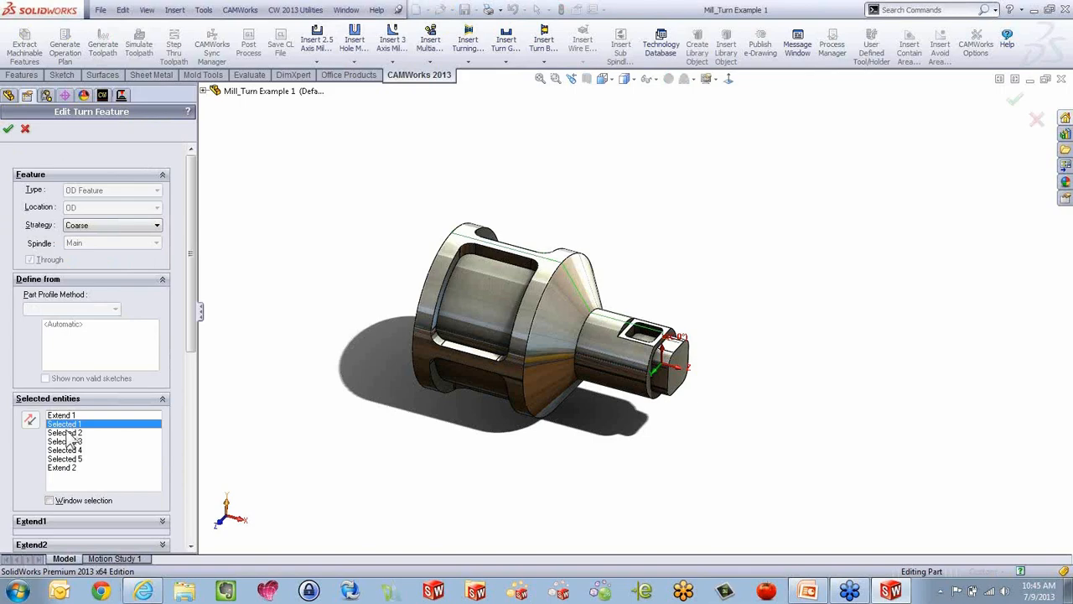
left_click(67, 433, "ctrl")
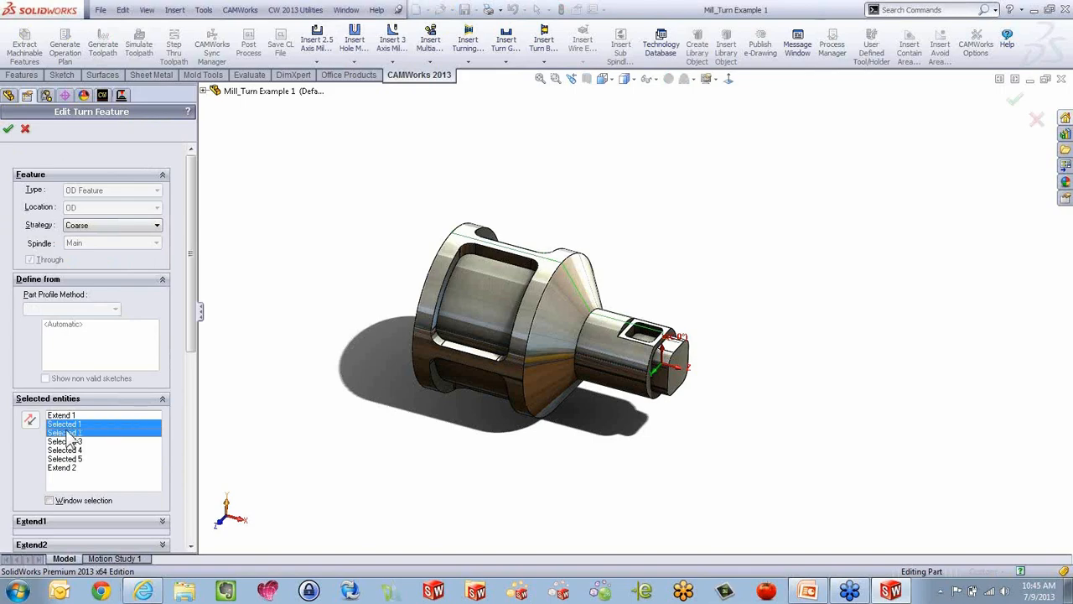
left_click(7, 130)
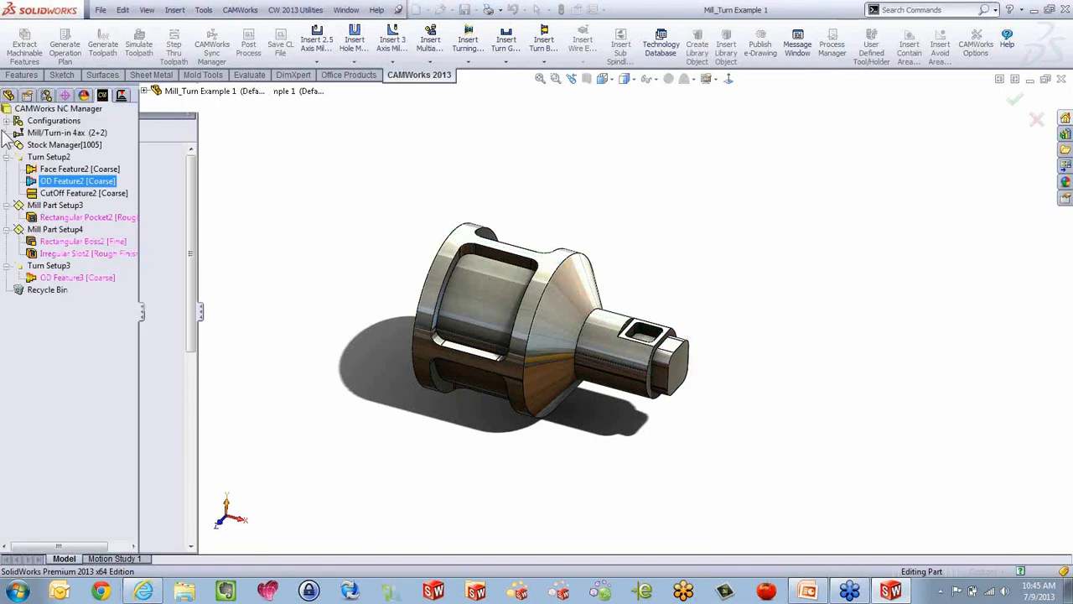
Generate the operation plan for Turn Setup3 and compare its chuck orientation with that of Turn Setup2.
right_click(50, 266)
left_click(112, 299)
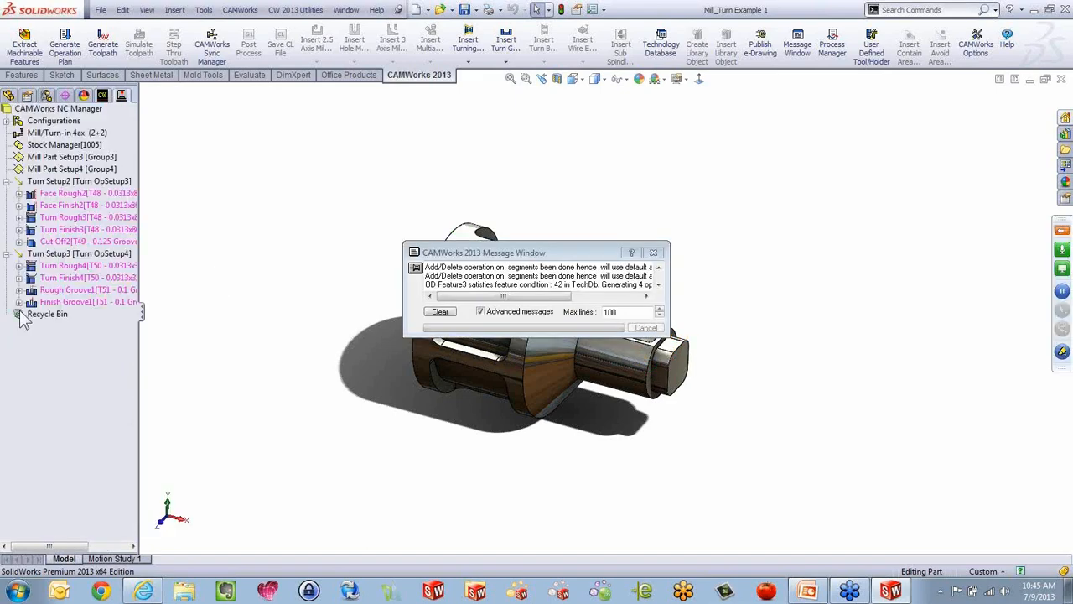
left_click(64, 254)
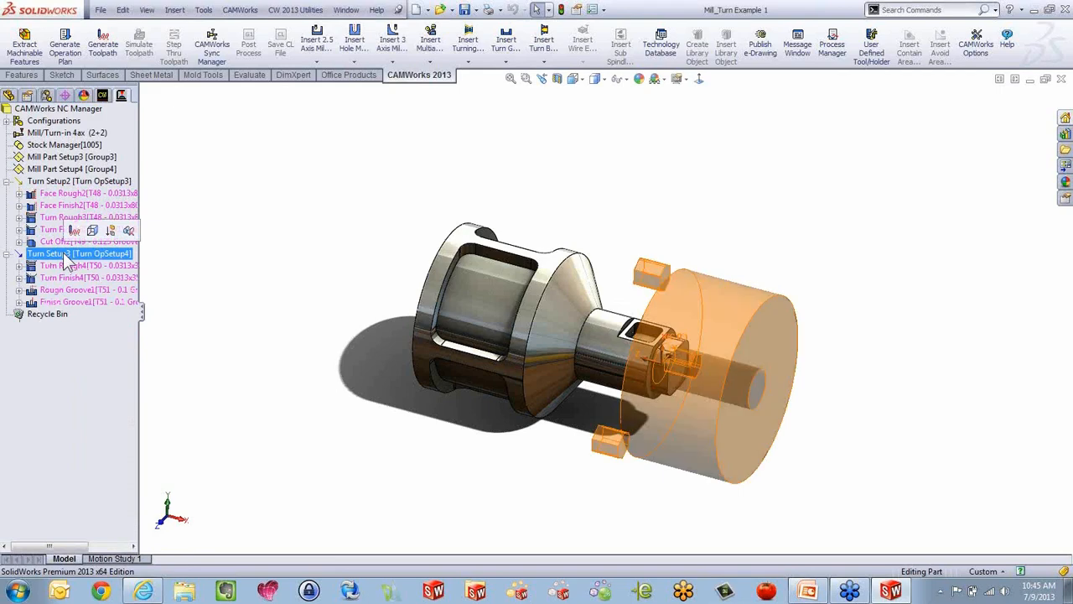
left_click(64, 183)
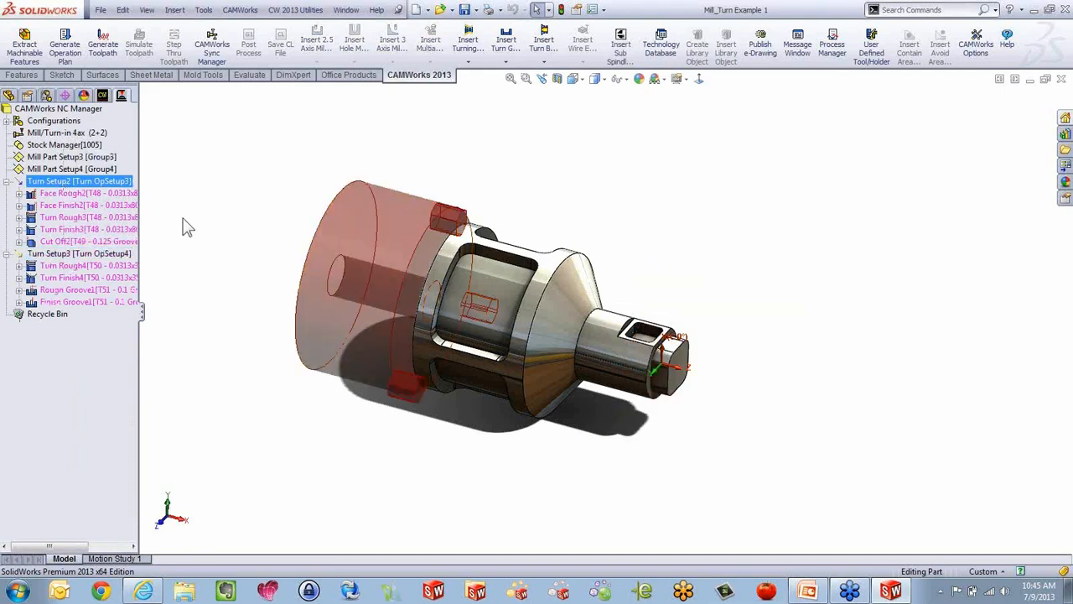
Apply the Sequential syncing strategy to the turret operations in the CAMWorks Sync Manager and switch the strategy back to User defined.
left_click(211, 46)
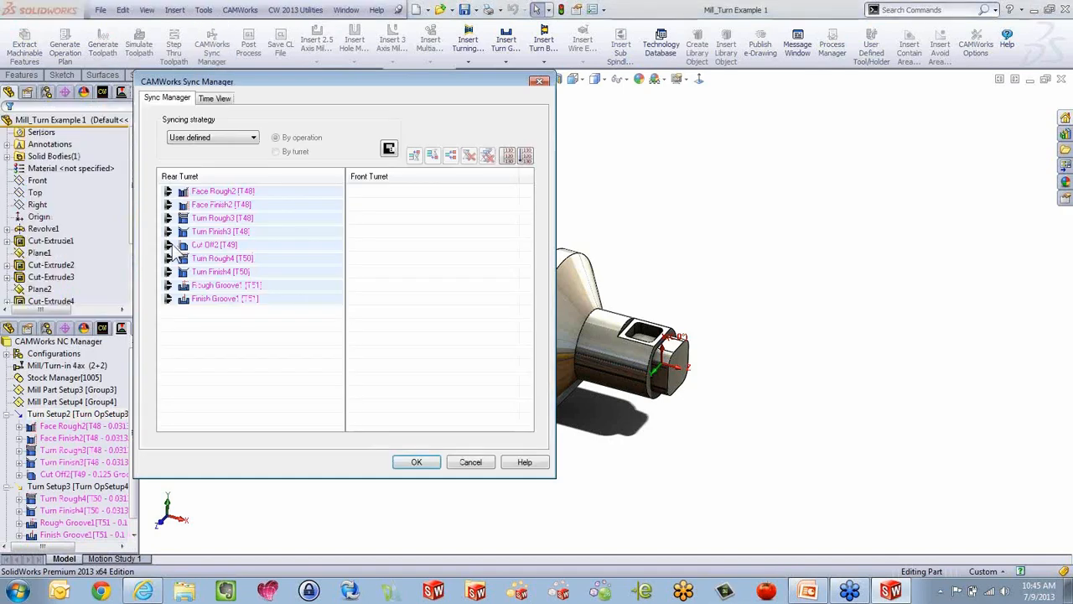
left_click(229, 139)
left_click(226, 147)
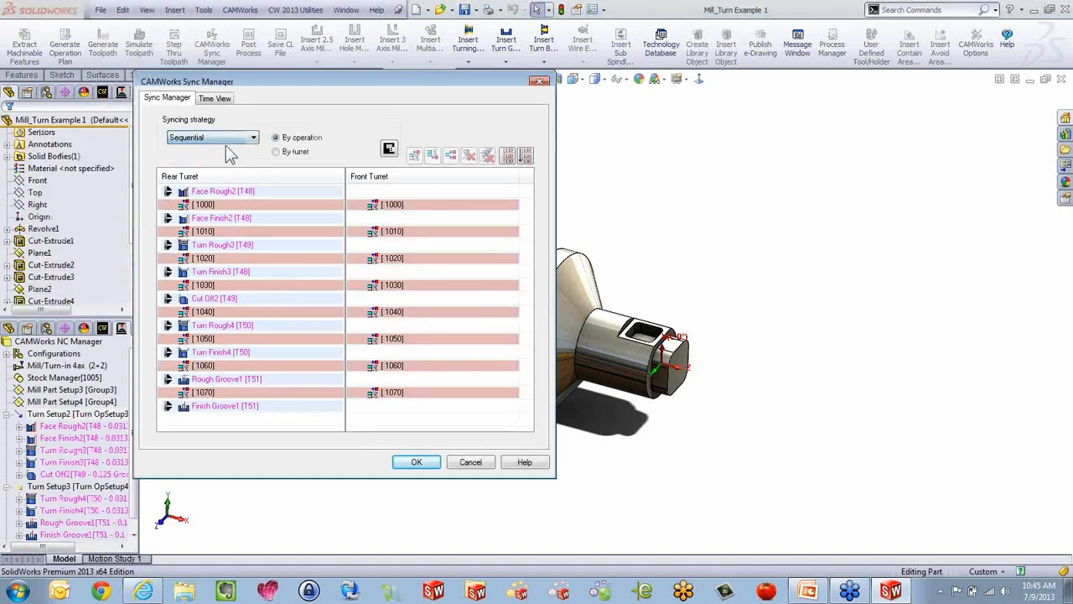
left_click(238, 408)
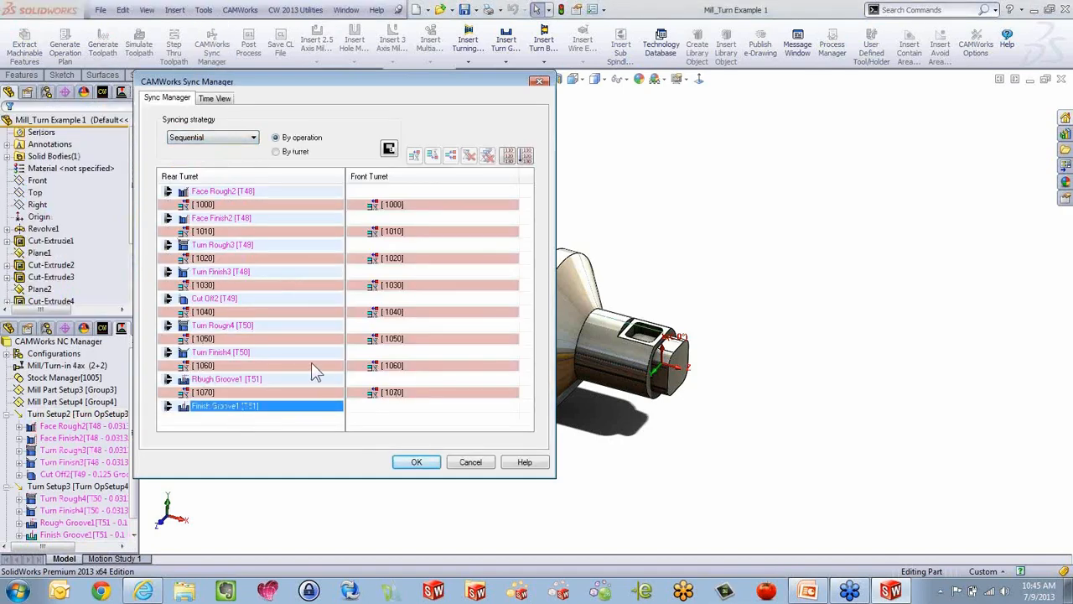
left_click(226, 139)
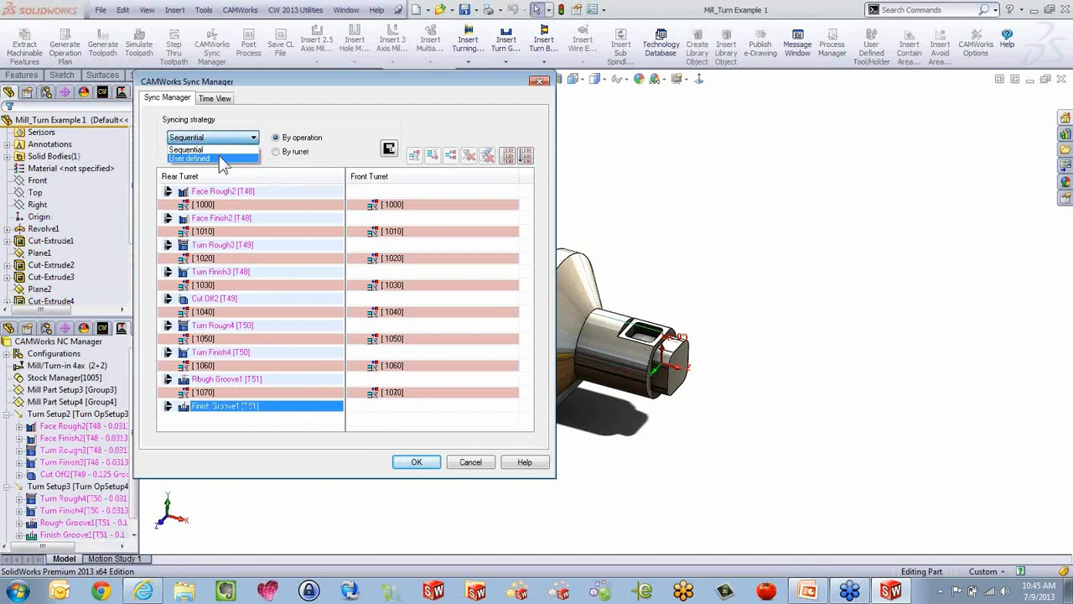
left_click(219, 154)
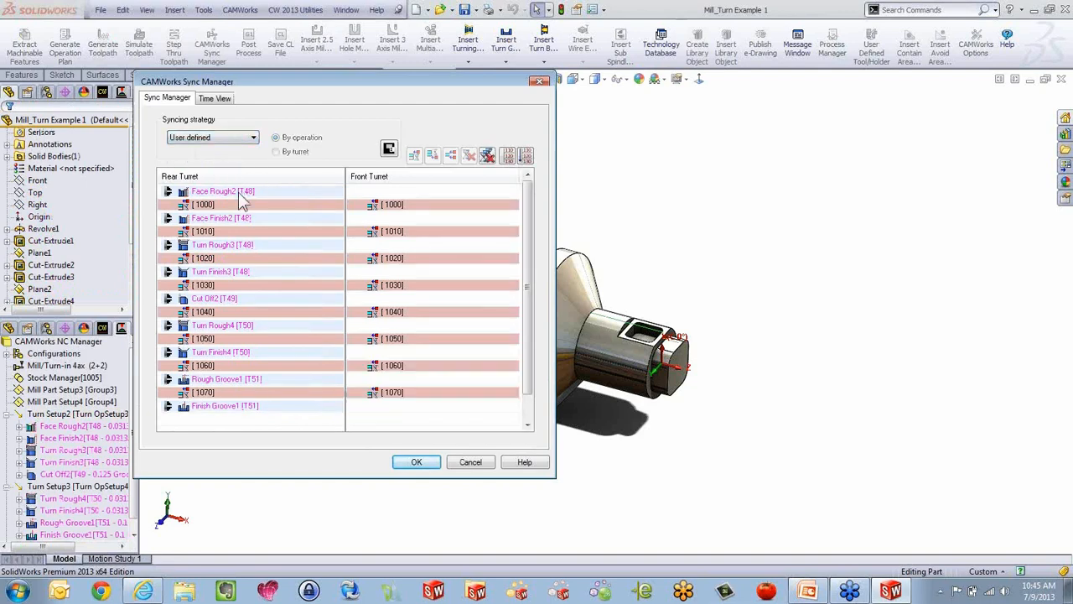
Examine Face Rough2, Turn Rough3 and Face Finish2 in the rear turret list and accept the Sync Manager settings.
left_click(241, 193)
left_click(238, 231)
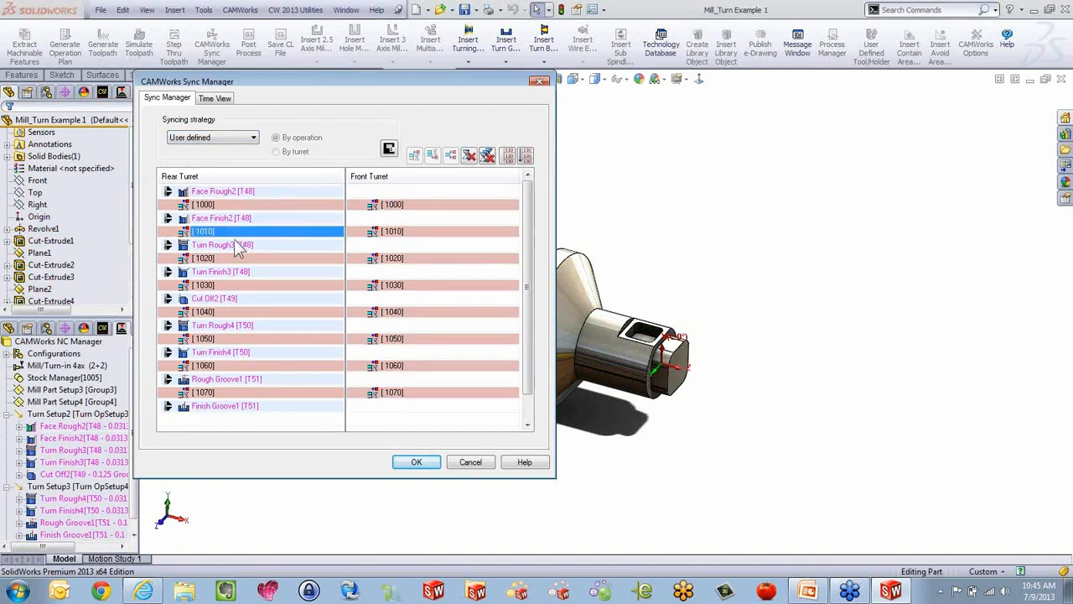
left_click(235, 245)
left_click(231, 218)
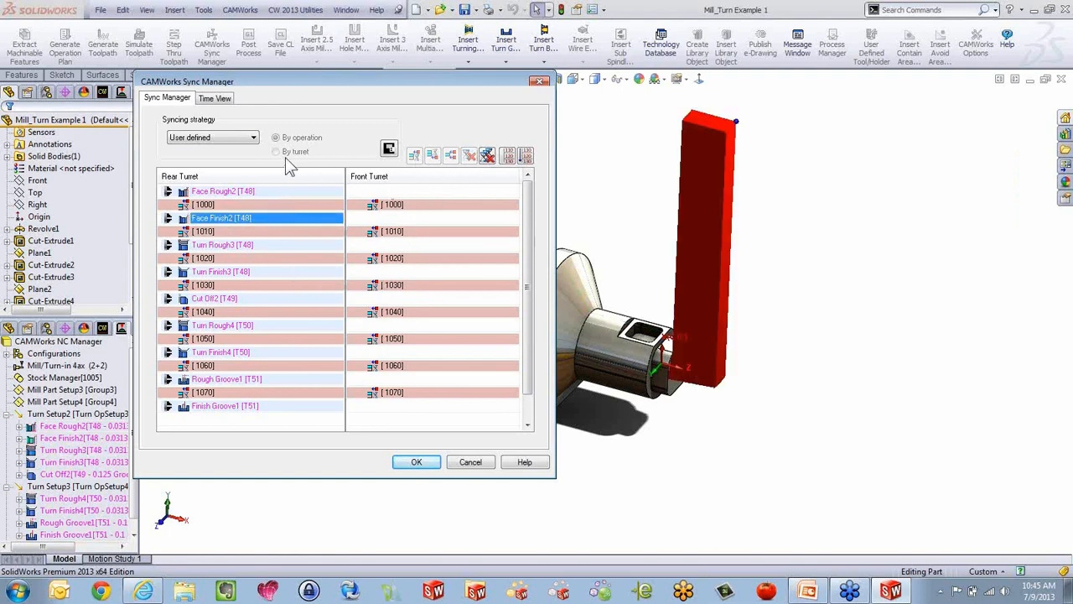
left_click(414, 462)
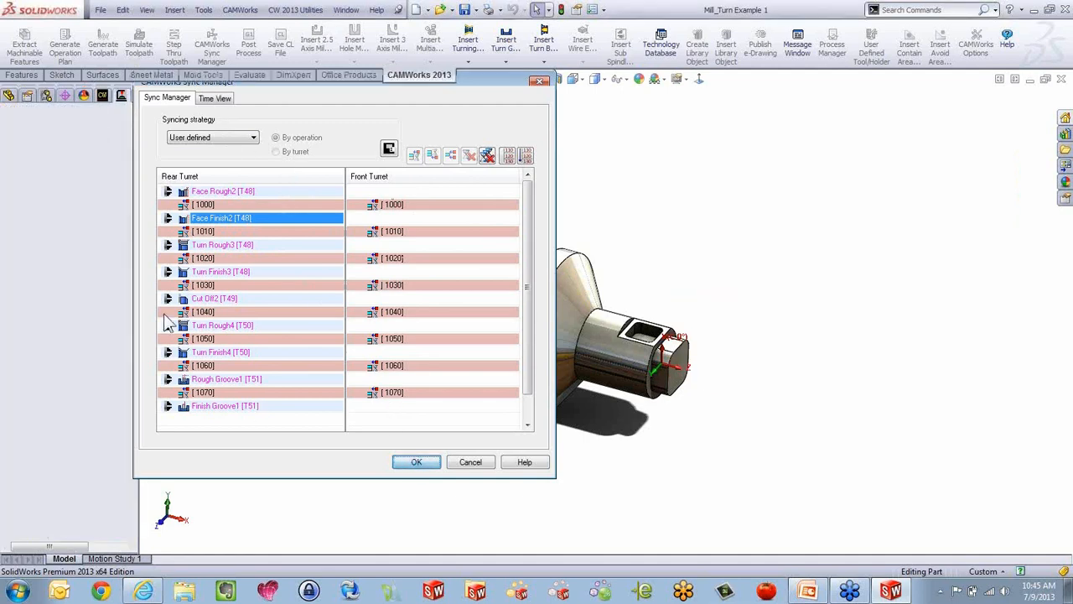
Generate the toolpaths for the operations of Turn Setup2 and Turn Setup3.
right_click(68, 182)
left_click(151, 208)
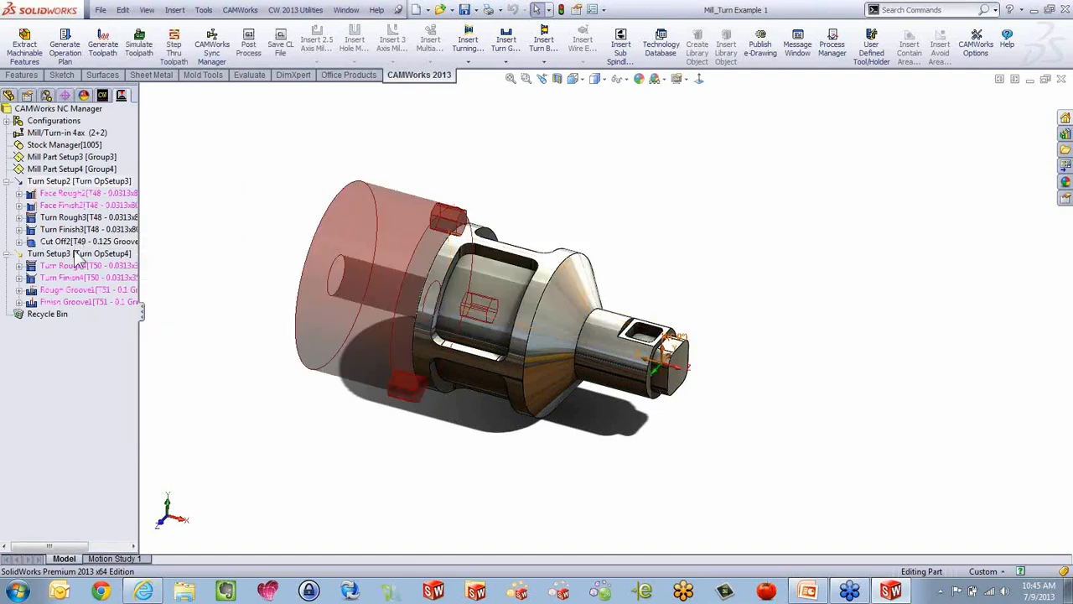
right_click(75, 254)
left_click(130, 280)
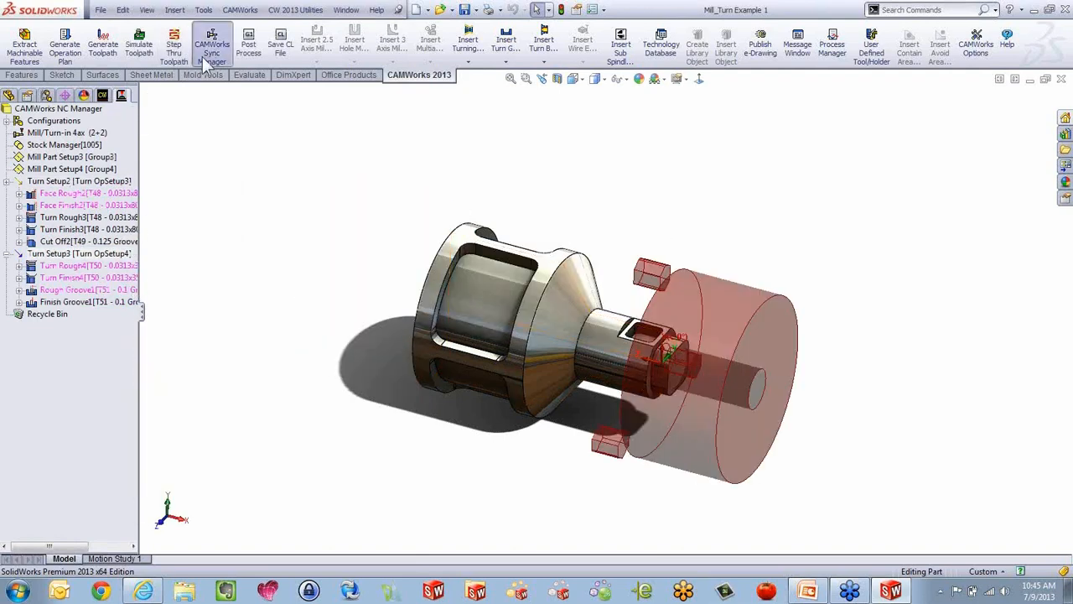
Reopen the Sync Manager, reapply the Sequential strategy by operation and return it to User defined.
left_click(212, 50)
left_click(214, 138)
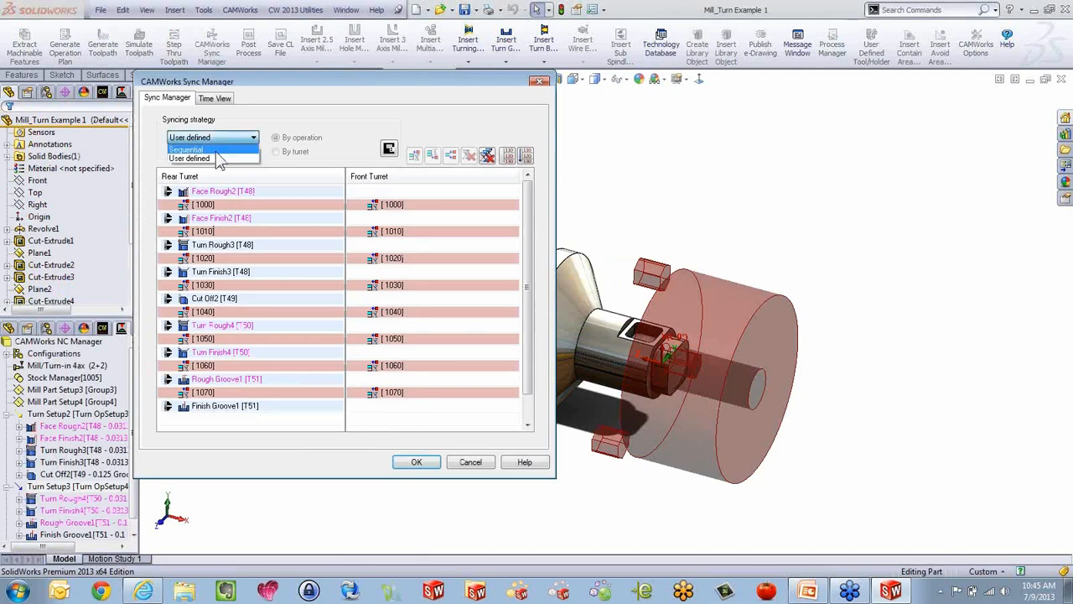
left_click(212, 150)
left_click(584, 326)
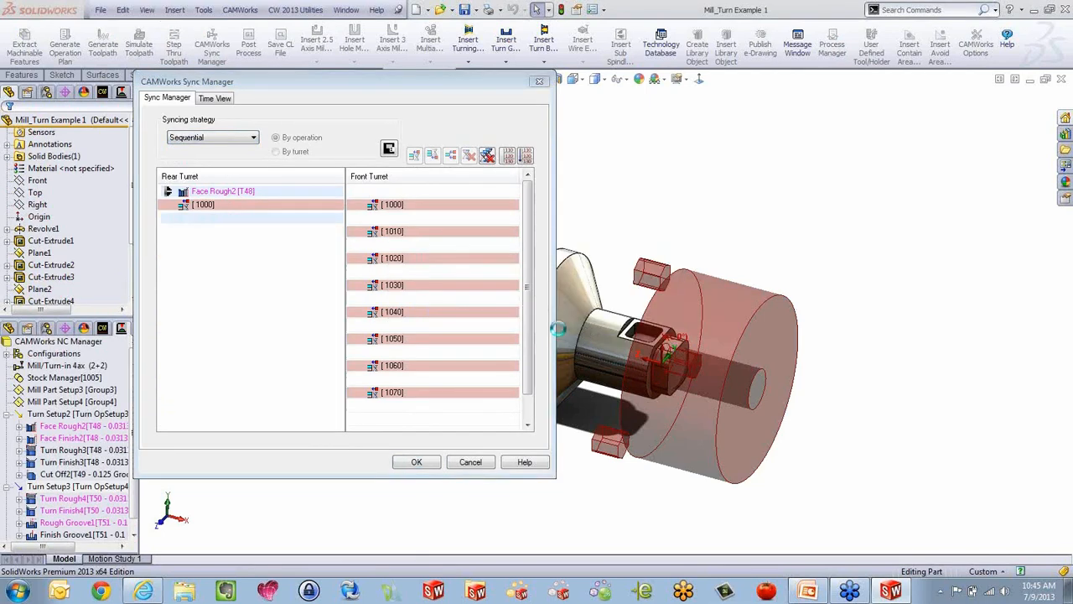
left_click(245, 139)
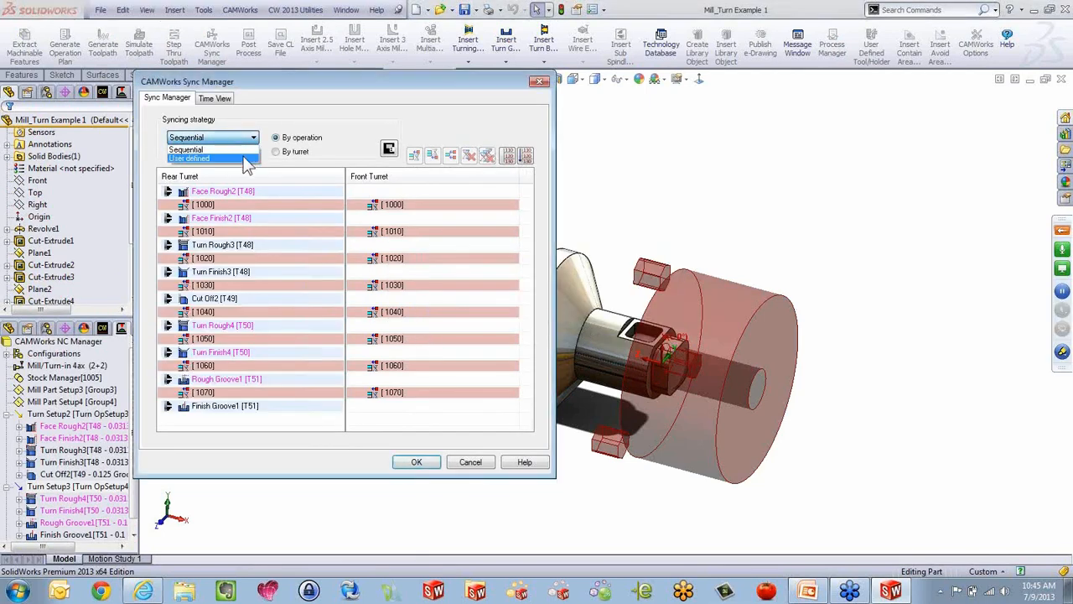
left_click(246, 159)
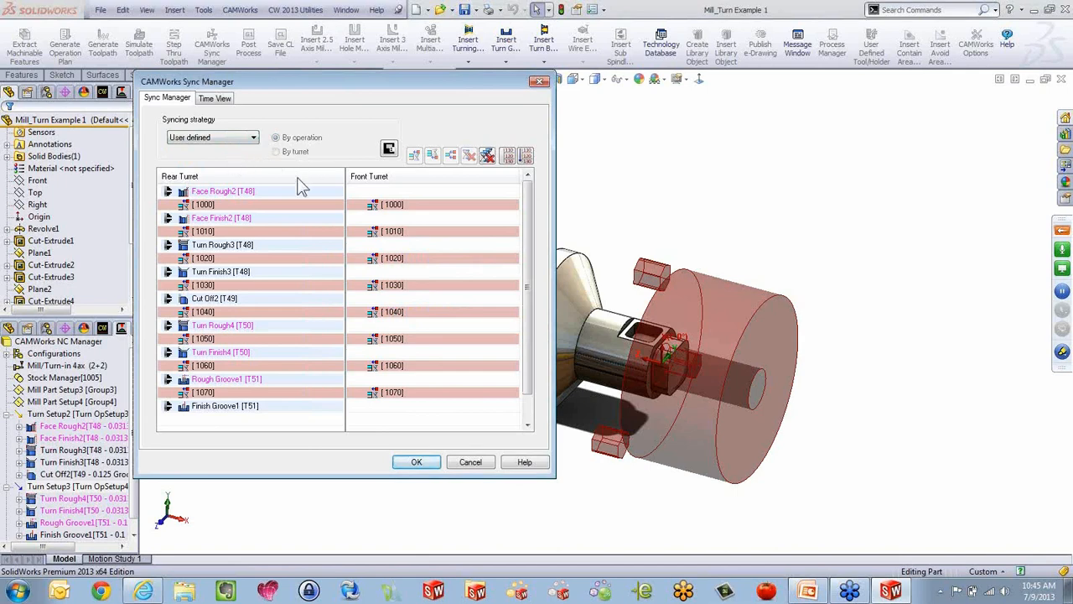
Examine the main and sub spindle timelines in the Time View, zooming in and fitting the chart again.
left_click(215, 98)
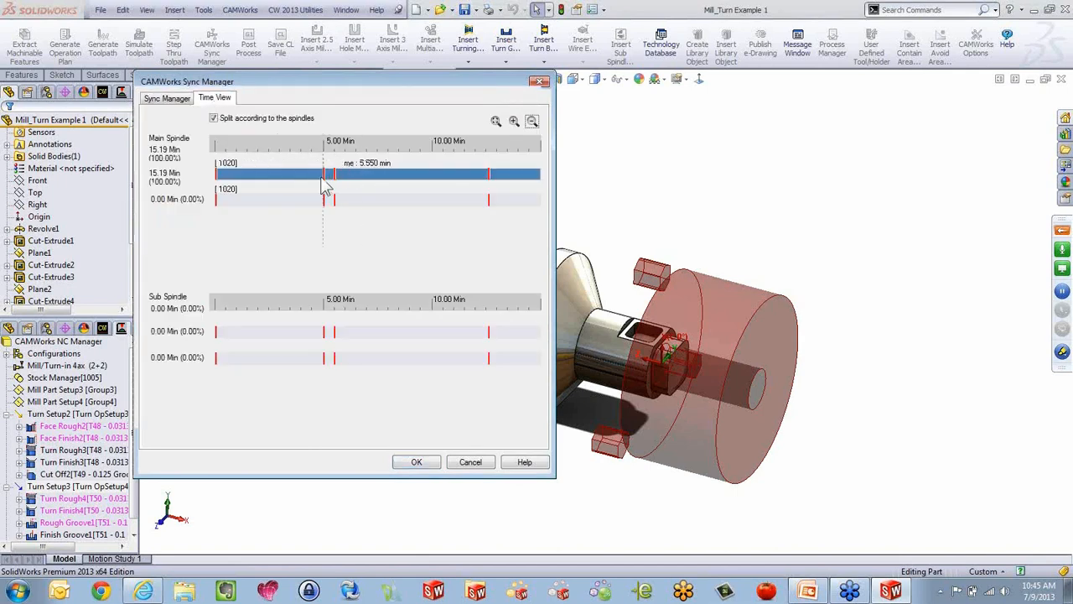
left_click(514, 121)
left_click(533, 122)
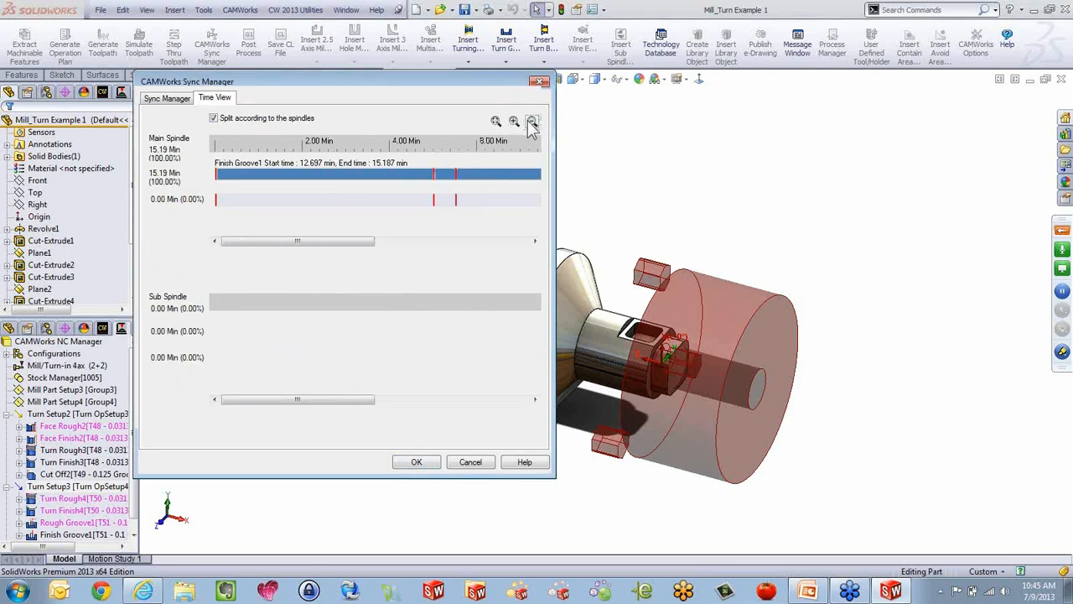
left_click(495, 120)
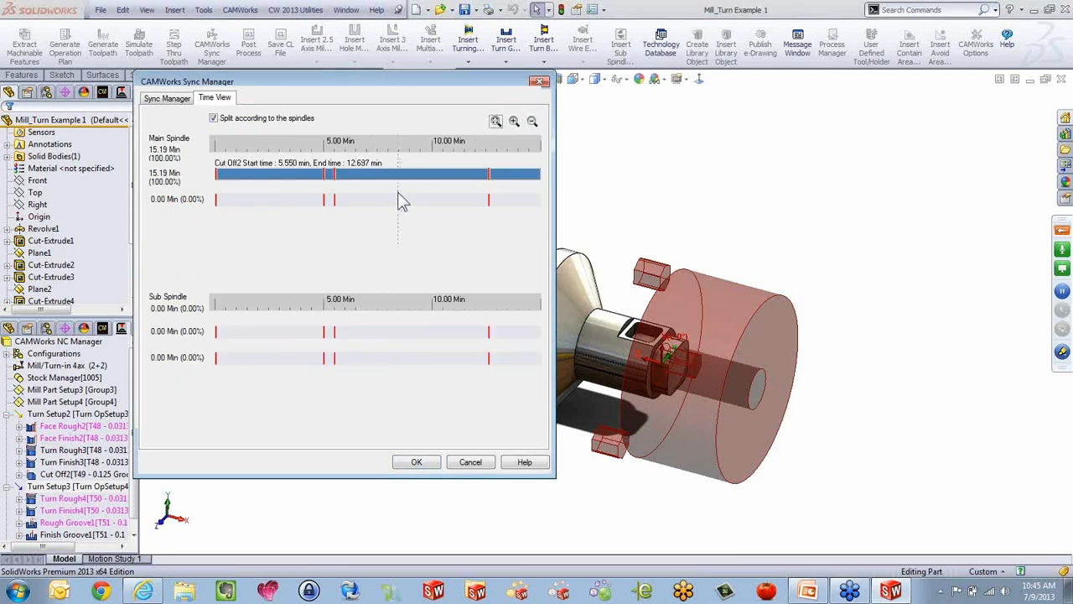
Sync the operations with the Sequential strategy by turret and set the syncing strategy back to User defined.
left_click(185, 99)
left_click(233, 140)
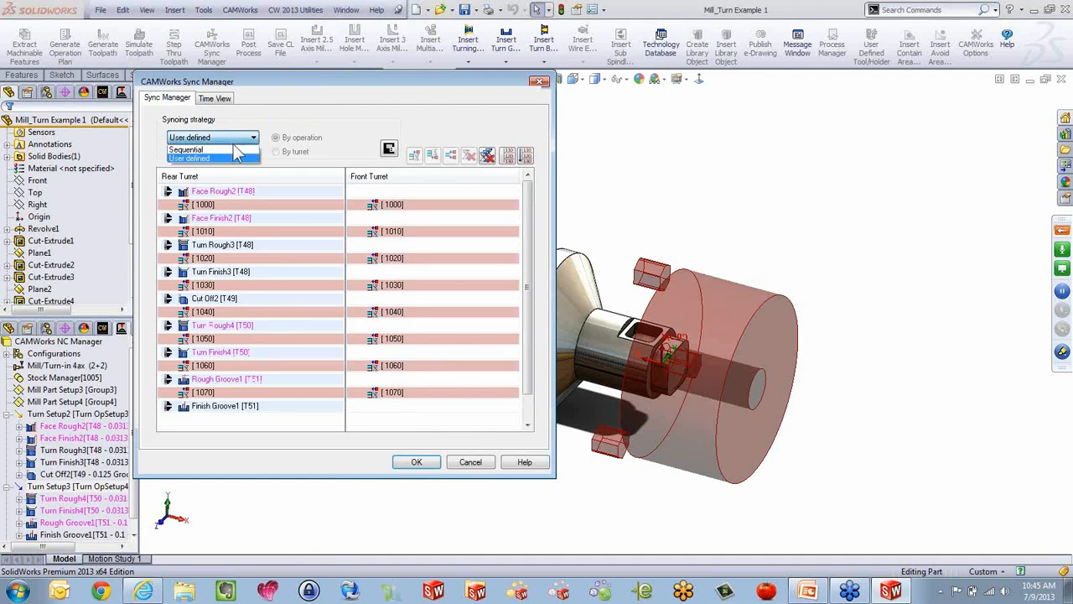
left_click(220, 151)
left_click(585, 325)
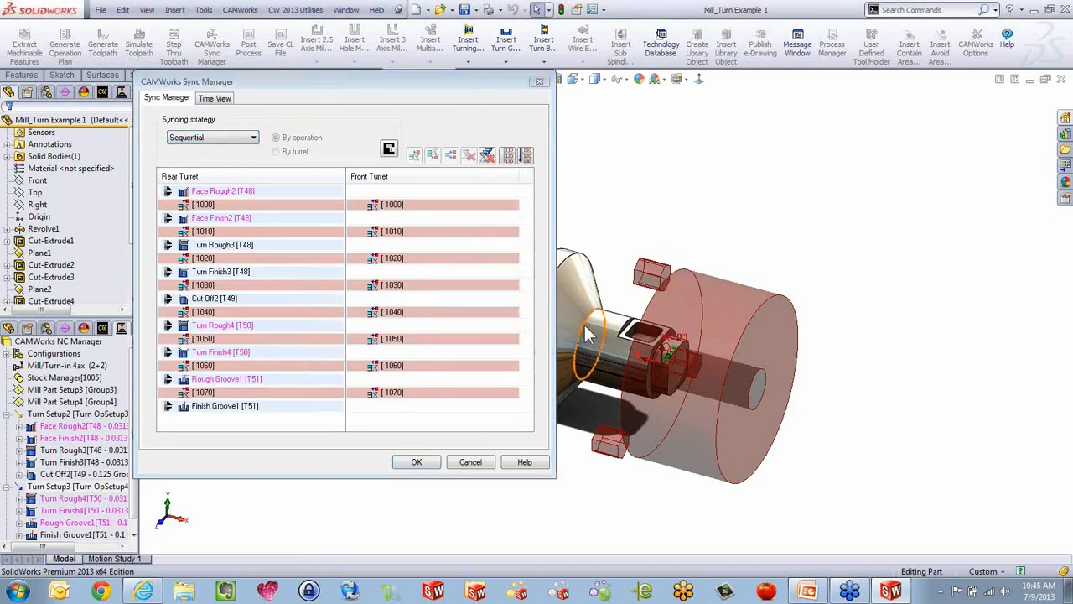
left_click(231, 137)
left_click(276, 155)
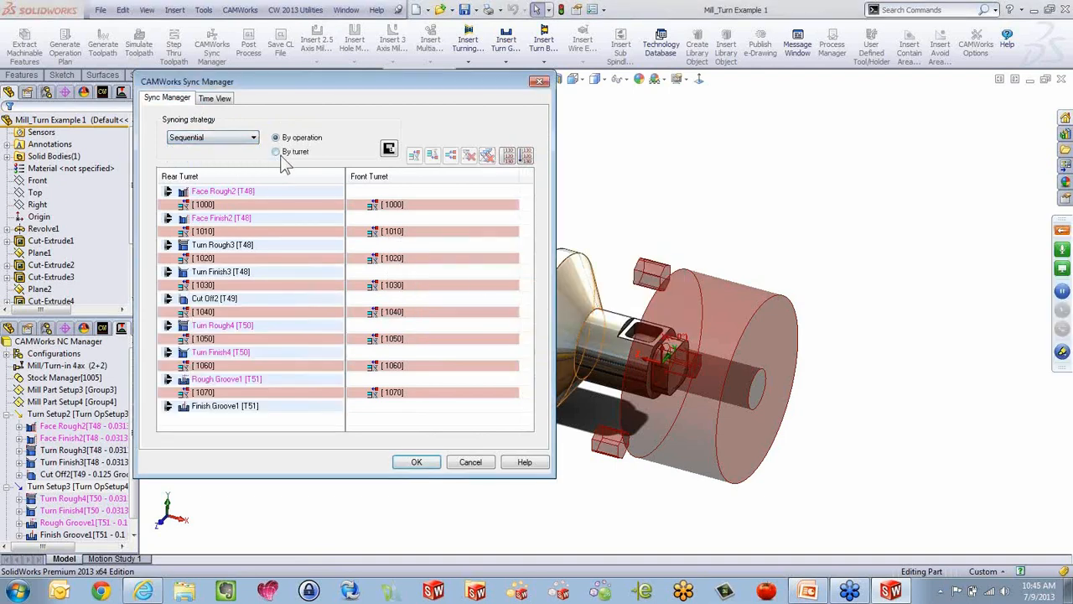
left_click(277, 154)
left_click(198, 141)
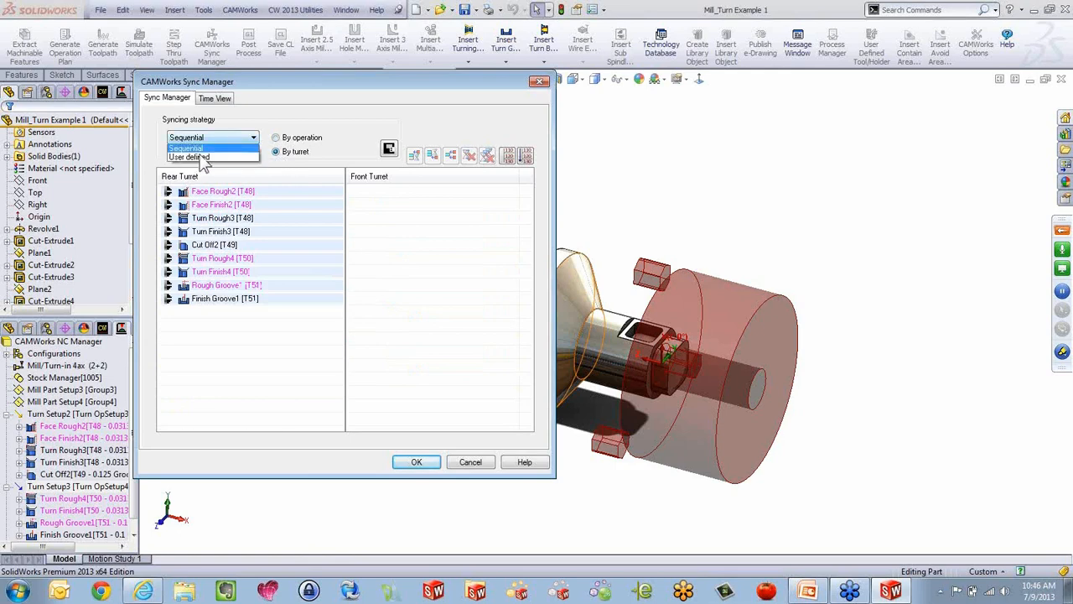
left_click(204, 159)
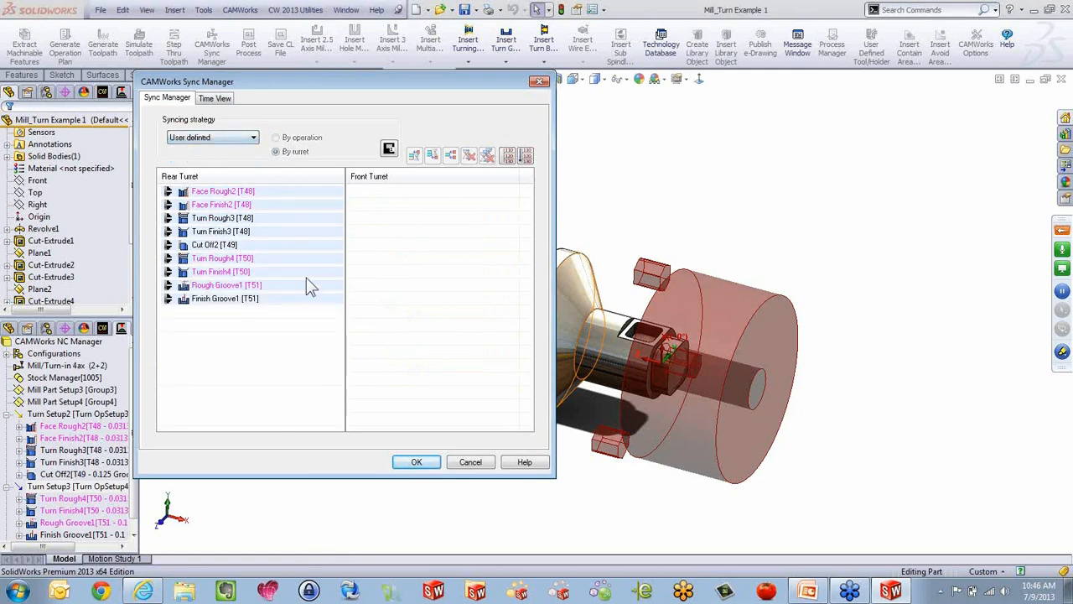
Move Rough Groove1 and Finish Groove1 from the rear turret to the front turret.
left_click(216, 298)
left_click_drag(214, 287, 384, 218)
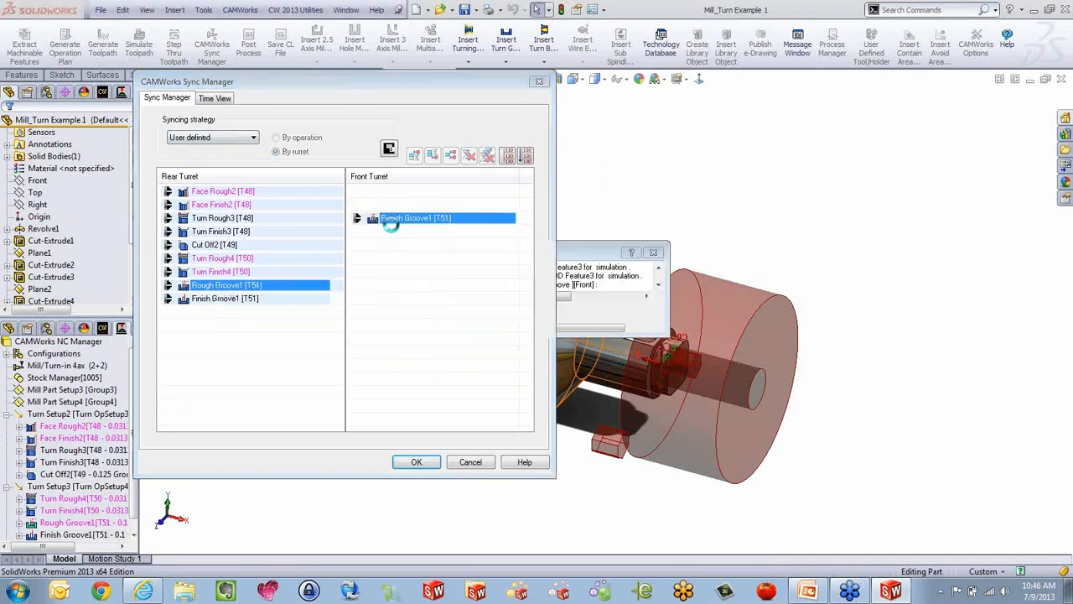
left_click_drag(258, 291, 379, 209)
Insert a sync point after Face Rough2 and Rough Groove1 and check the resulting turret timing in the Time View.
left_click(368, 192)
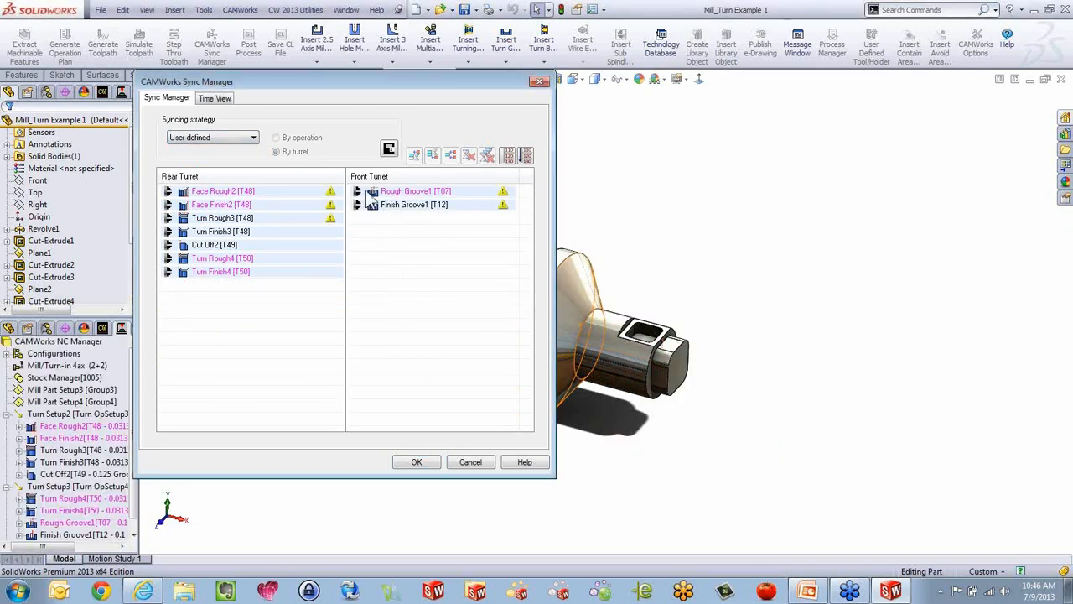
left_click(277, 192)
left_click(432, 155)
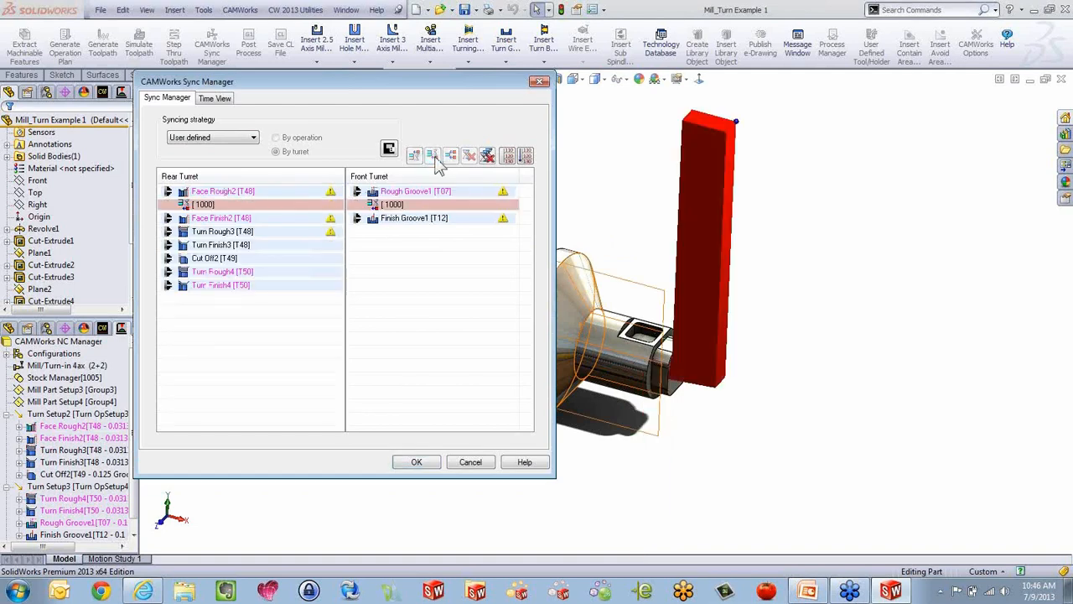
left_click(214, 99)
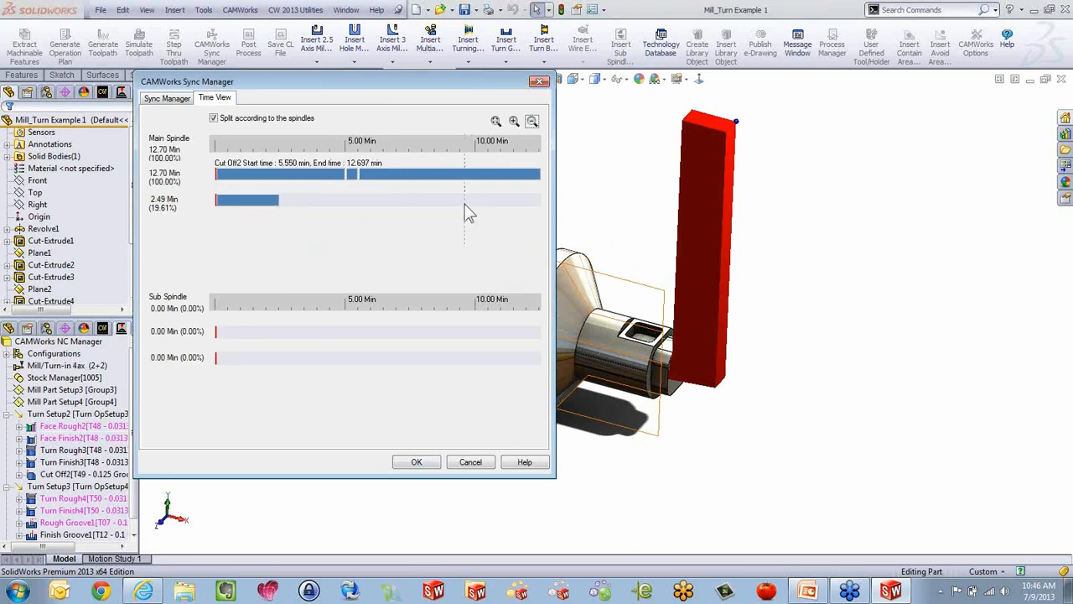
left_click(172, 100)
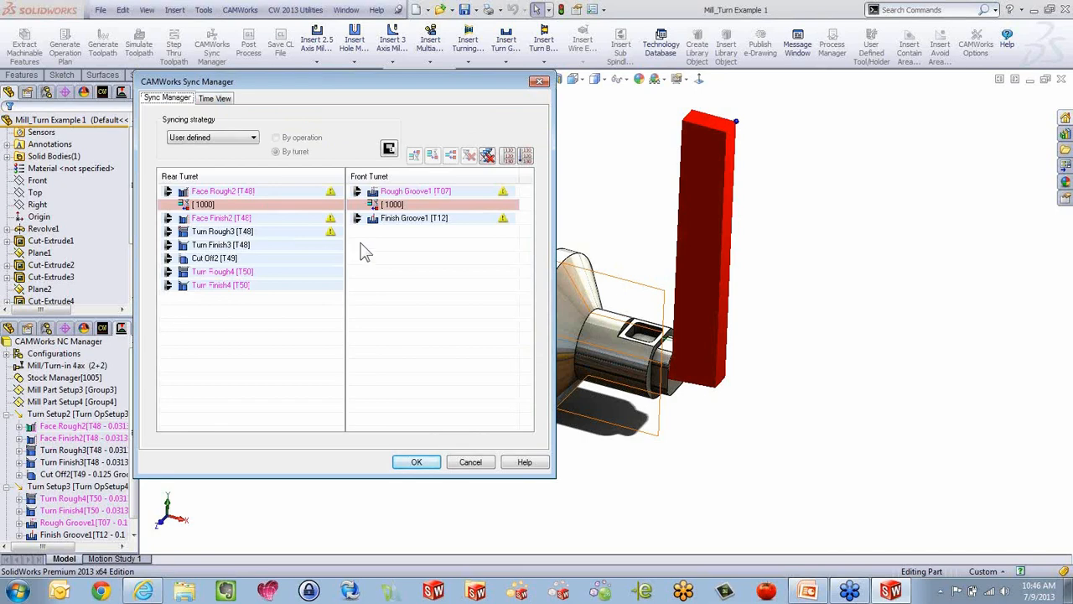
Check the wait code settings for the sync points and leave the Sync Manager without applying changes.
left_click(513, 161)
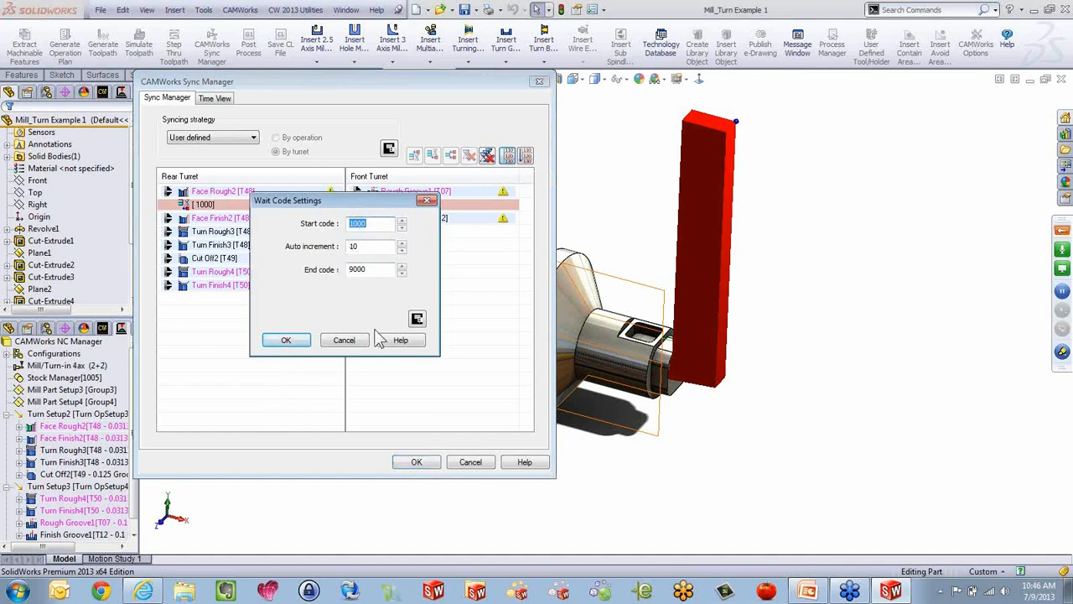
left_click(344, 341)
left_click(472, 463)
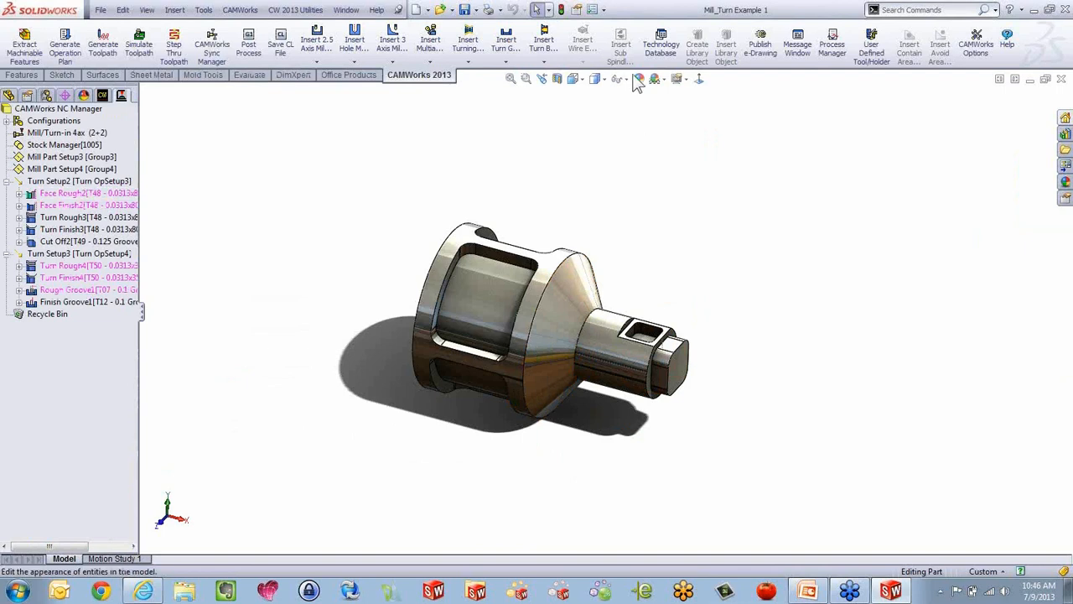
Insert a sub spindle operation in Turn Setup3 from the In Sub grab and pull template.
left_click(110, 253)
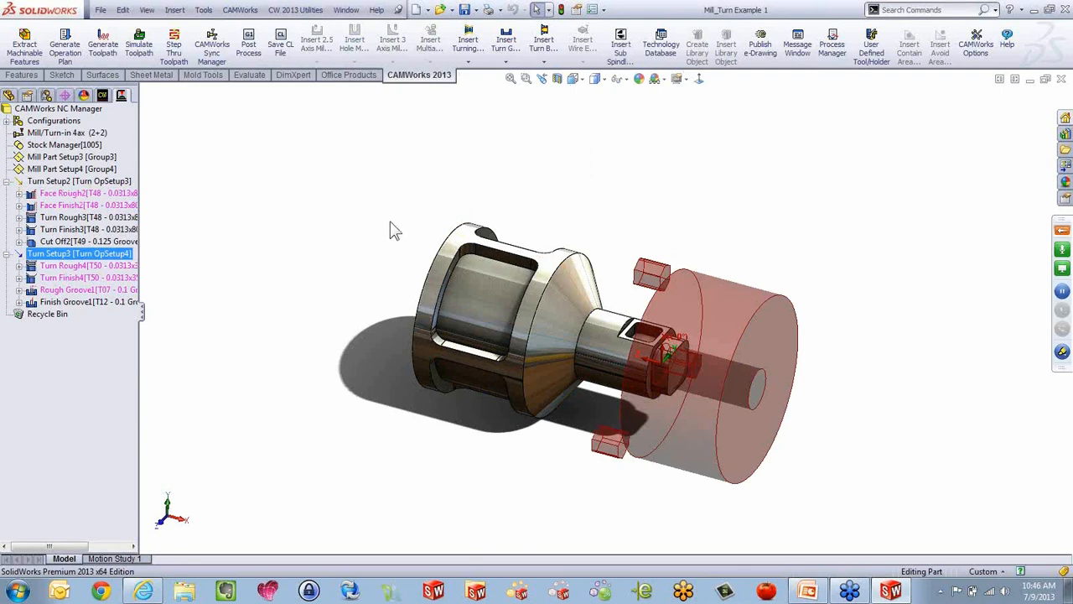
left_click(621, 46)
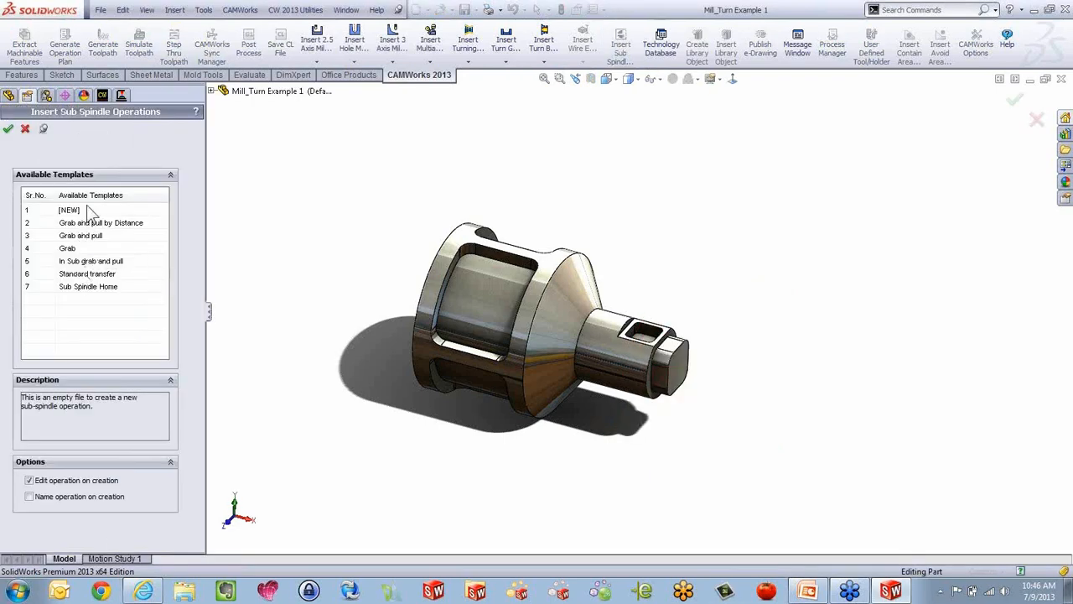
double_click(87, 266)
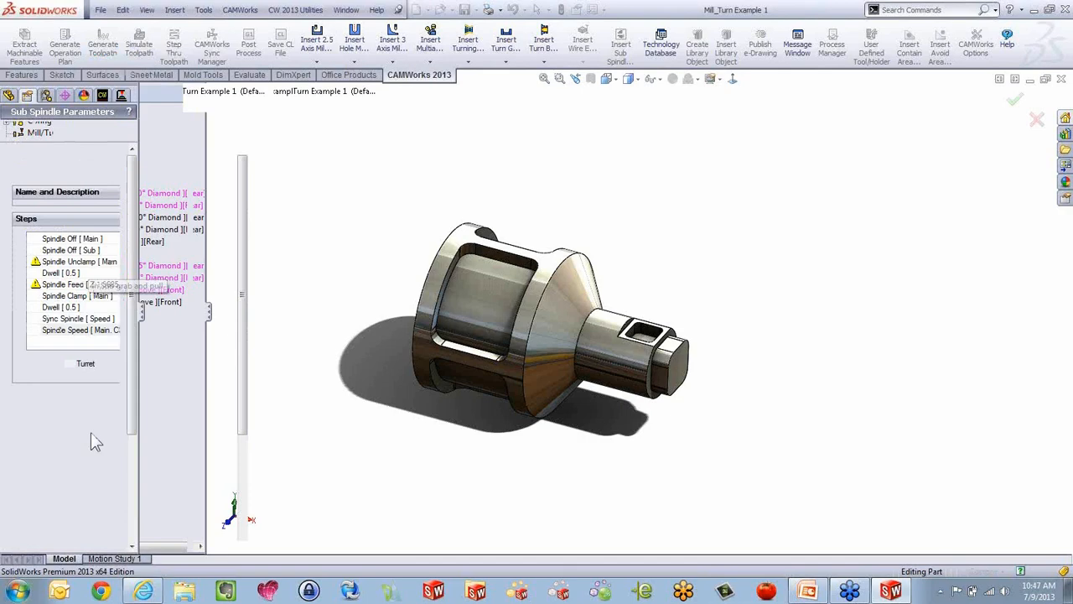
left_click_drag(143, 452, 248, 452)
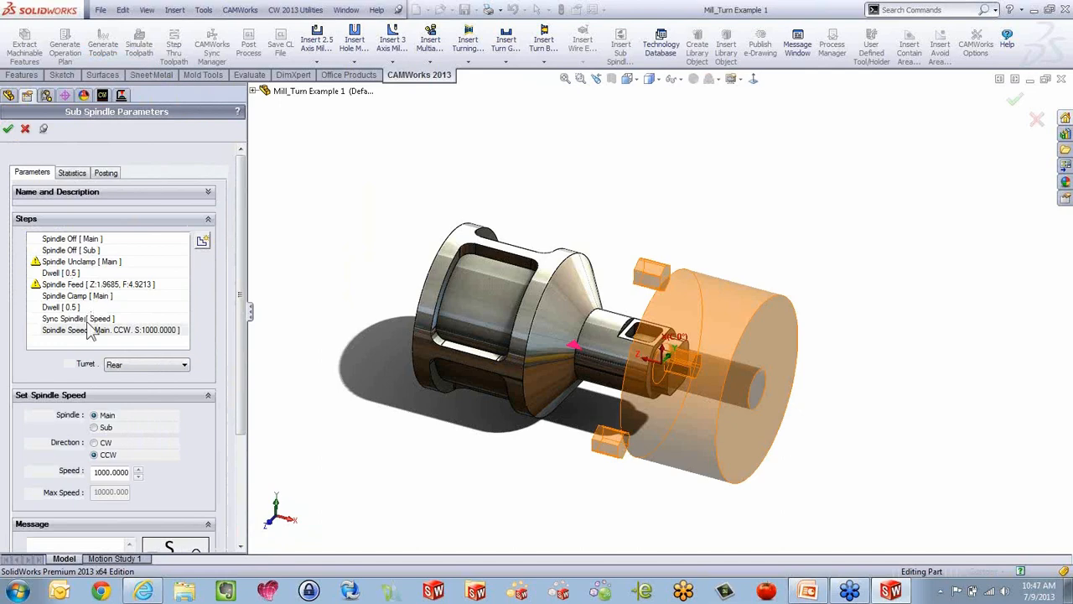
Review the sub spindle operation's steps, description, machining time statistics and posting parameters, and discard the operation.
left_click_drag(238, 243, 241, 327)
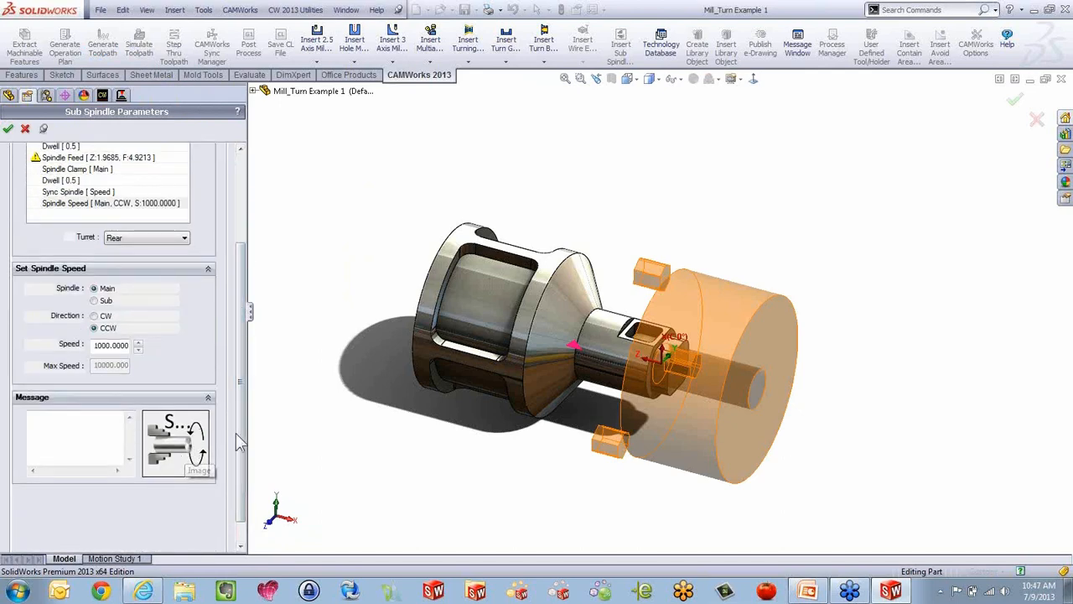
scroll(69, 231, "up", 5)
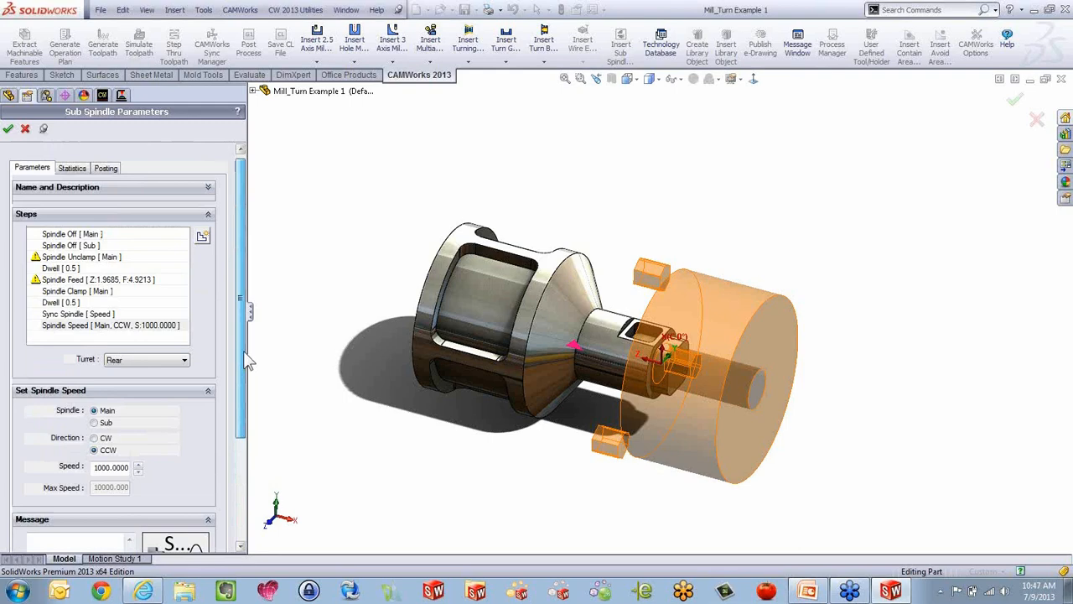
left_click(73, 194)
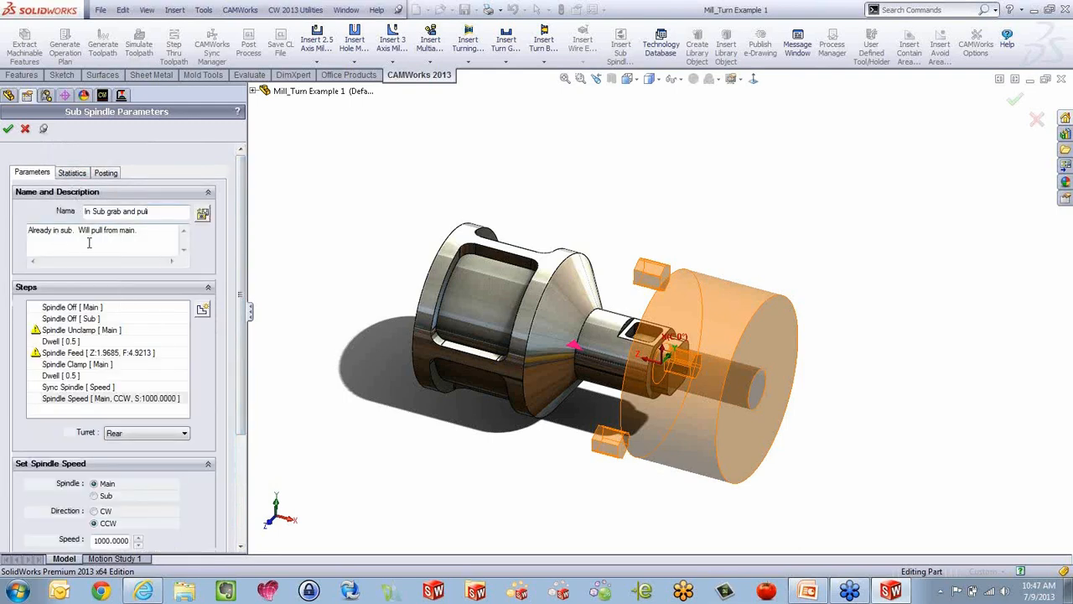
left_click(72, 174)
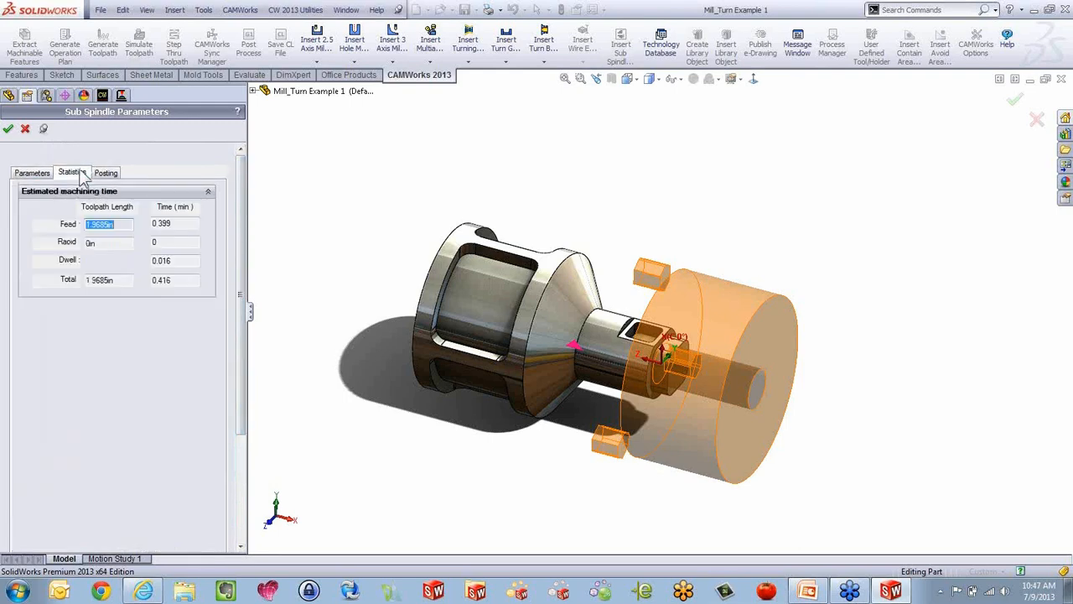
left_click(106, 173)
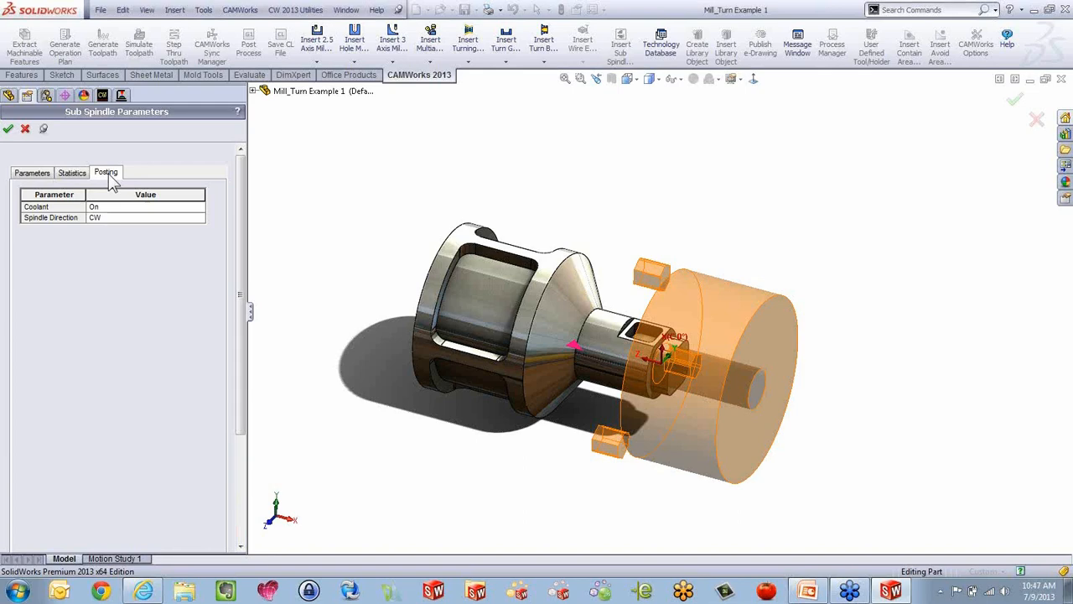
left_click(26, 129)
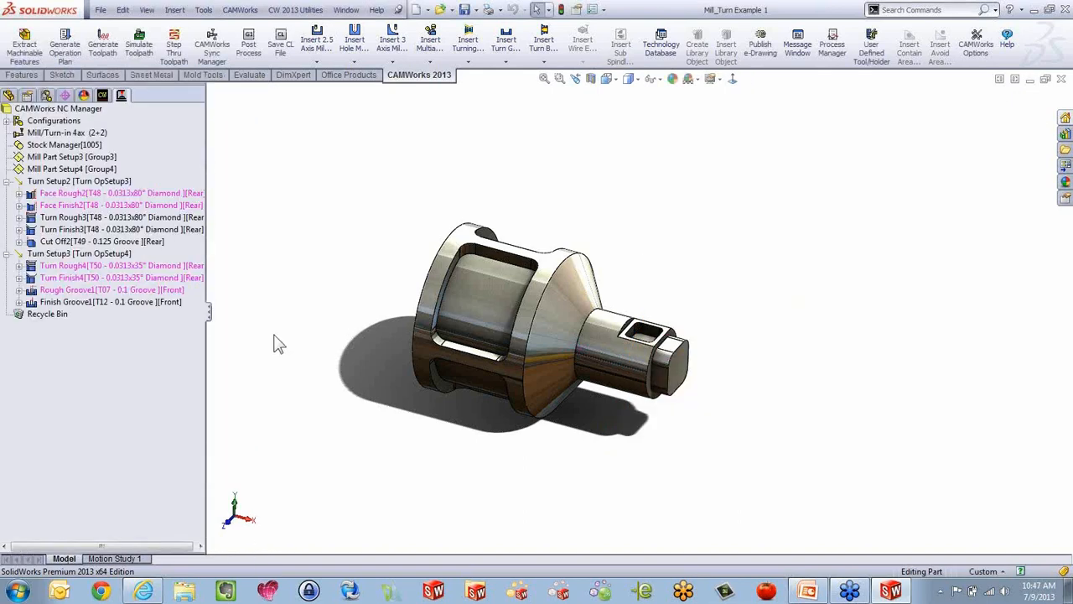
Examine the chuck of Turn Setup2 and its chuck location settings, including the available jaw steps, without changing the setup.
left_click(88, 182)
middle_click_drag(495, 336, 528, 334)
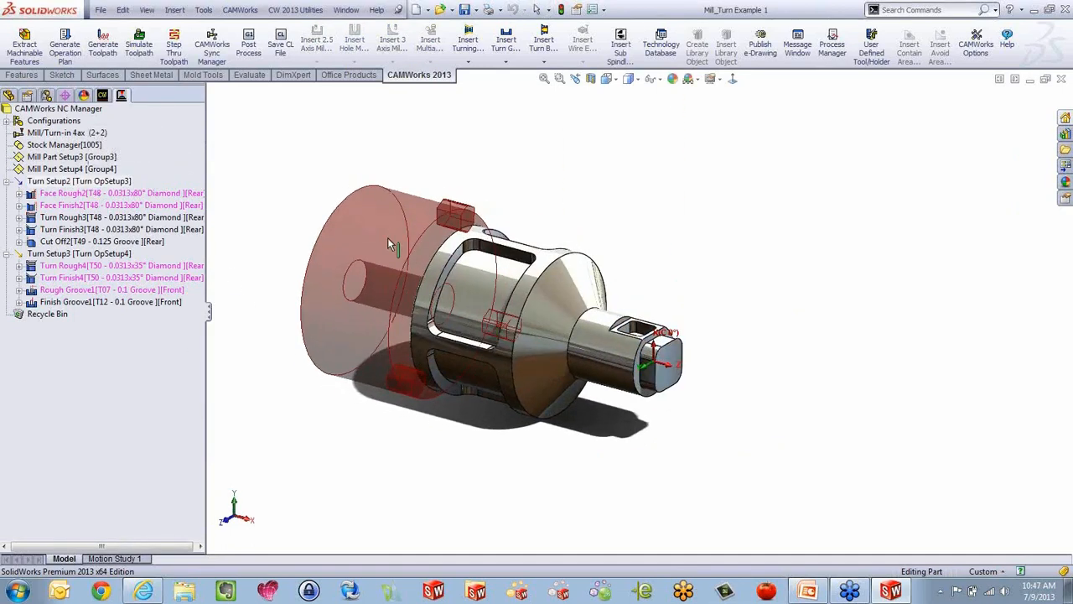
double_click(66, 183)
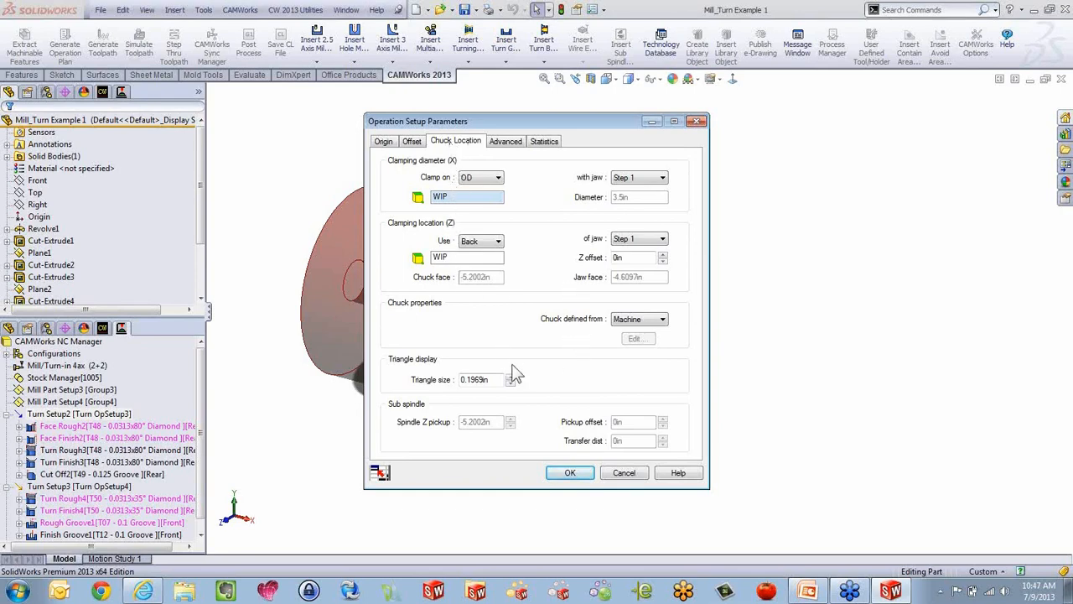
left_click(646, 177)
left_click(639, 191)
left_click_drag(503, 124, 706, 143)
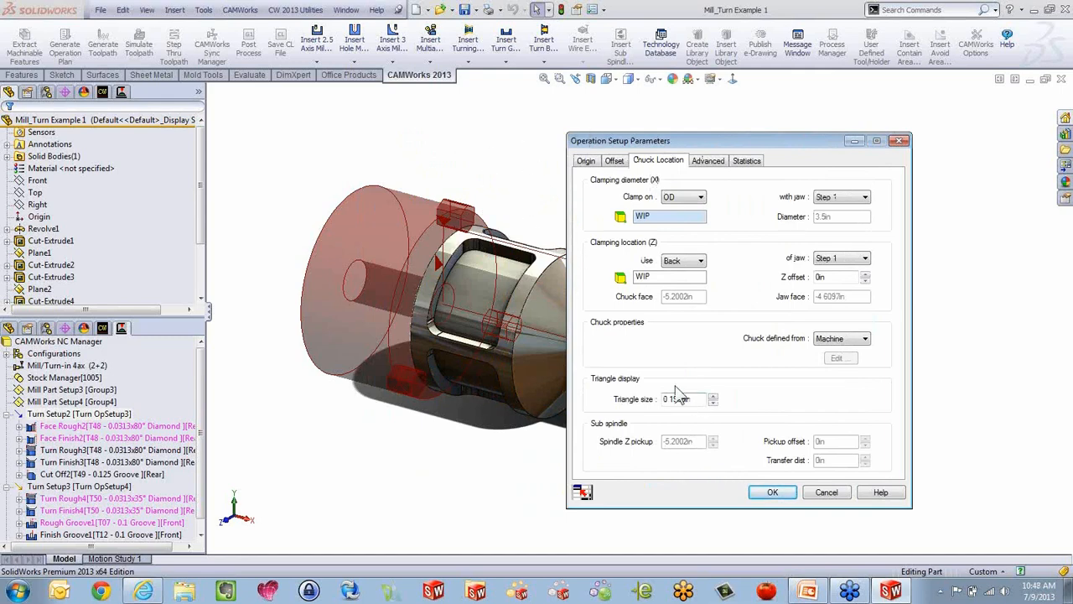
left_click(822, 494)
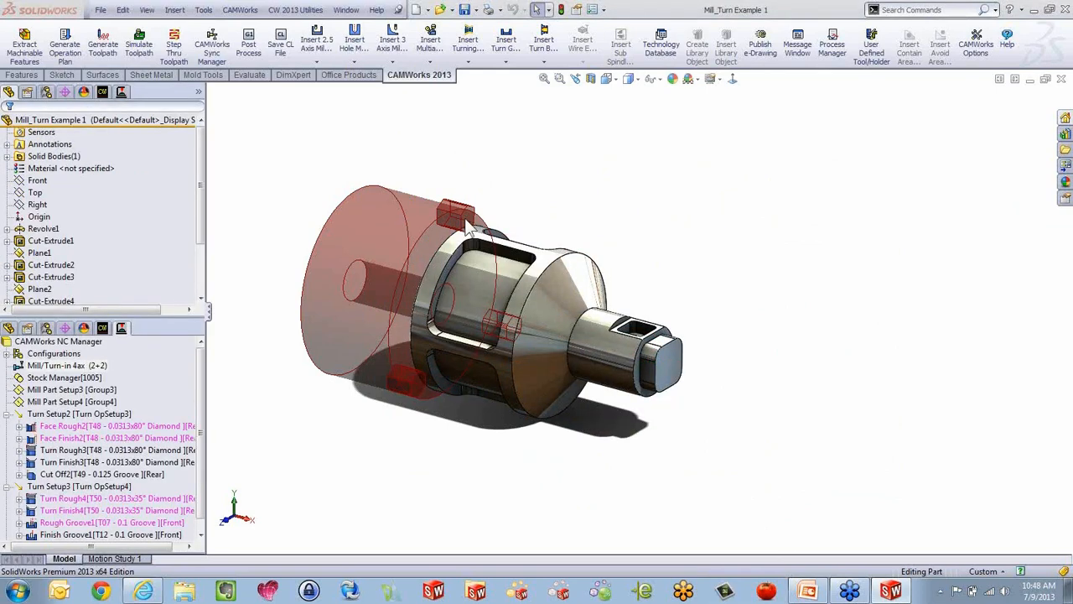
Set the main spindle chuck's orientation angle to 14 degrees in the machine definition.
left_click(273, 46)
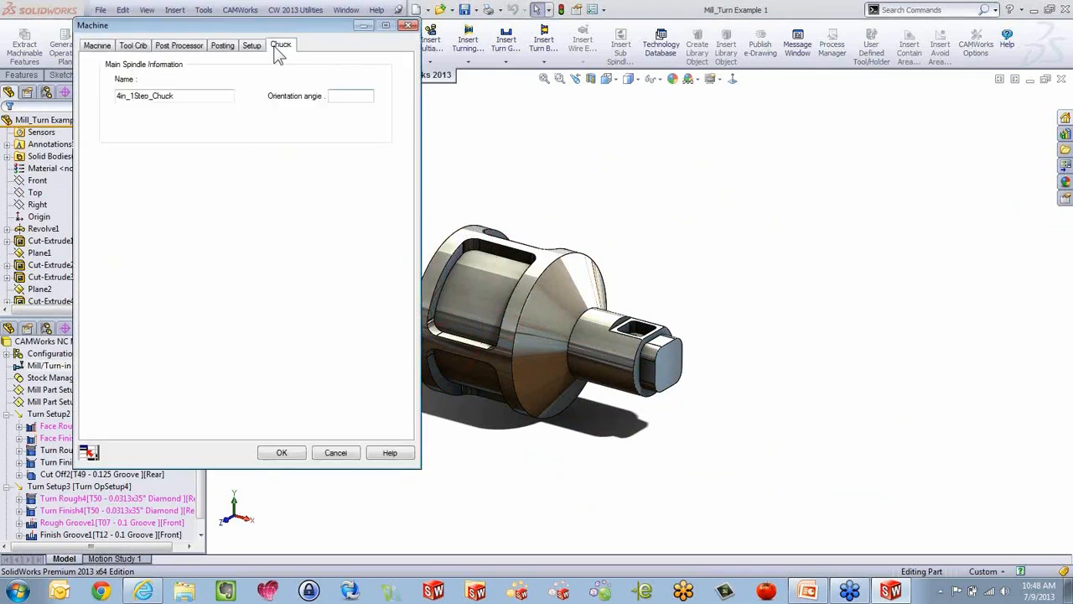
left_click_drag(282, 44, 810, 88)
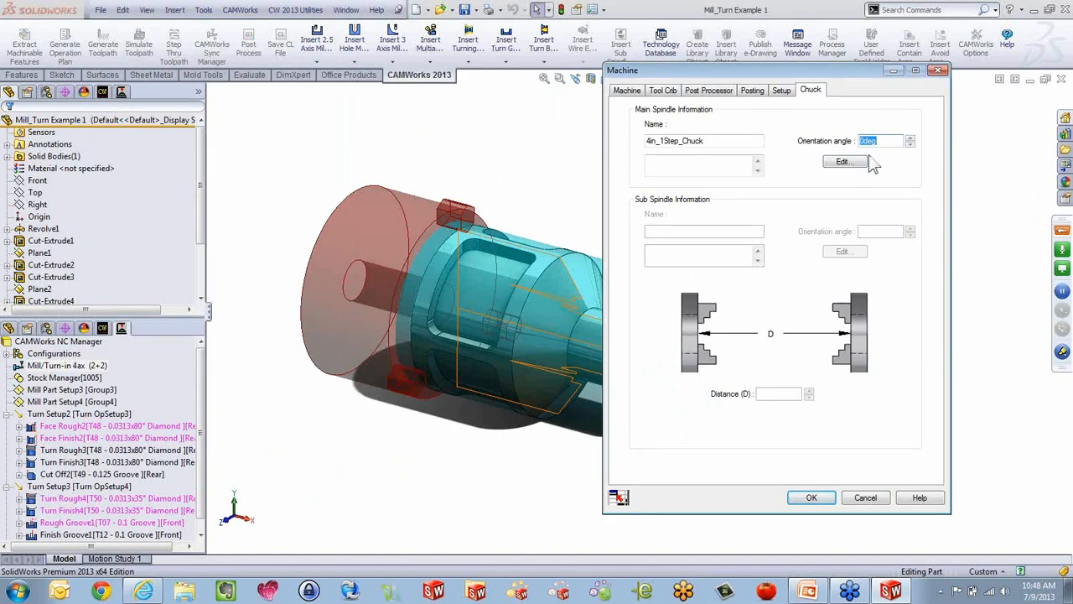
left_click(911, 138)
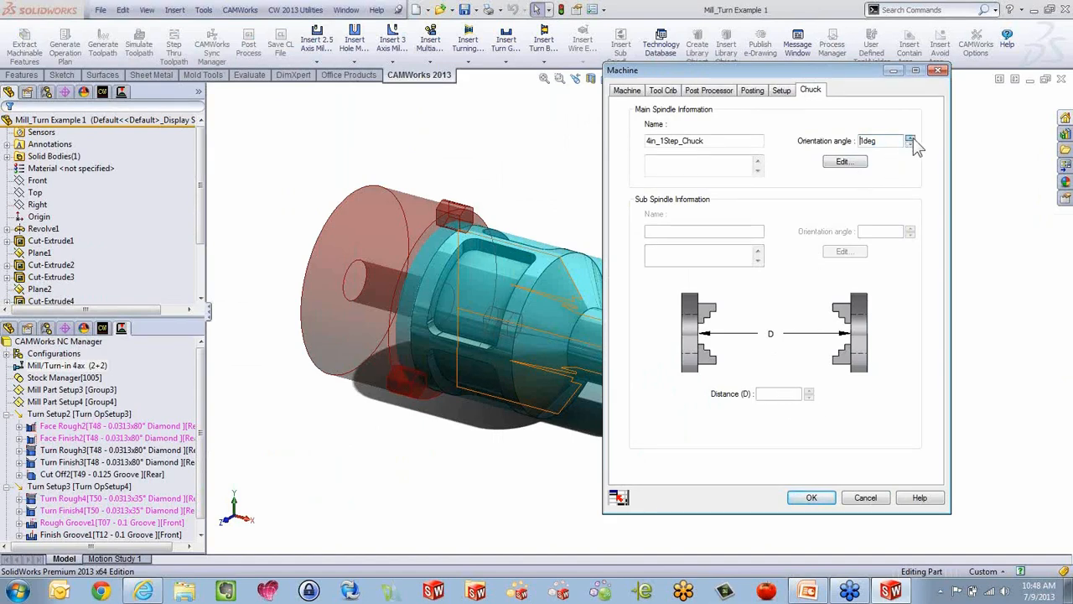
left_click(911, 138)
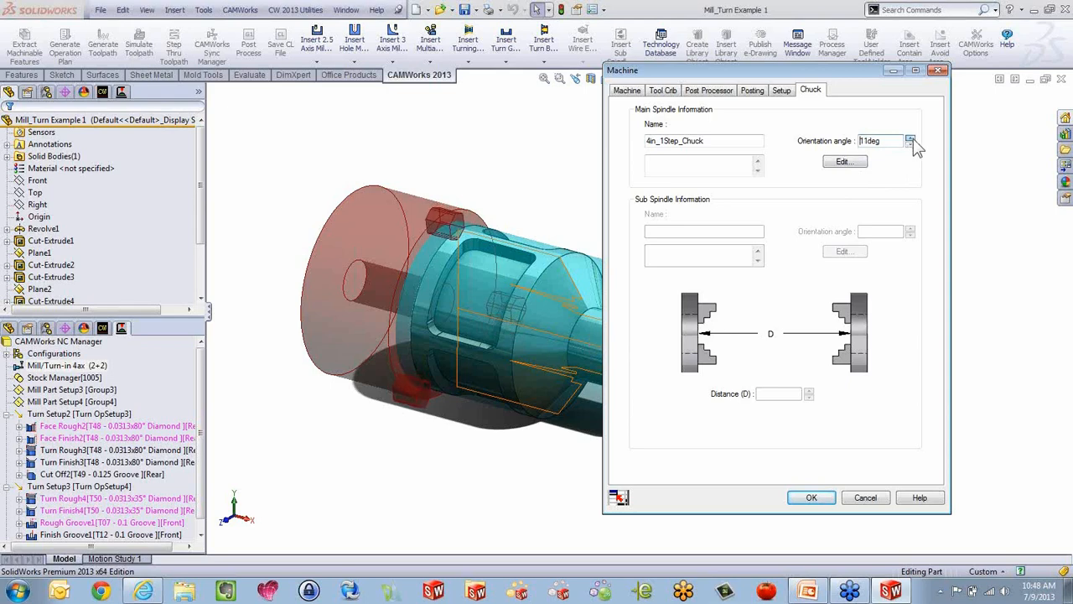
Edit the main spindle chuck and replace it with the 8in_1Step_Chuck from the available chucks.
left_click(838, 163)
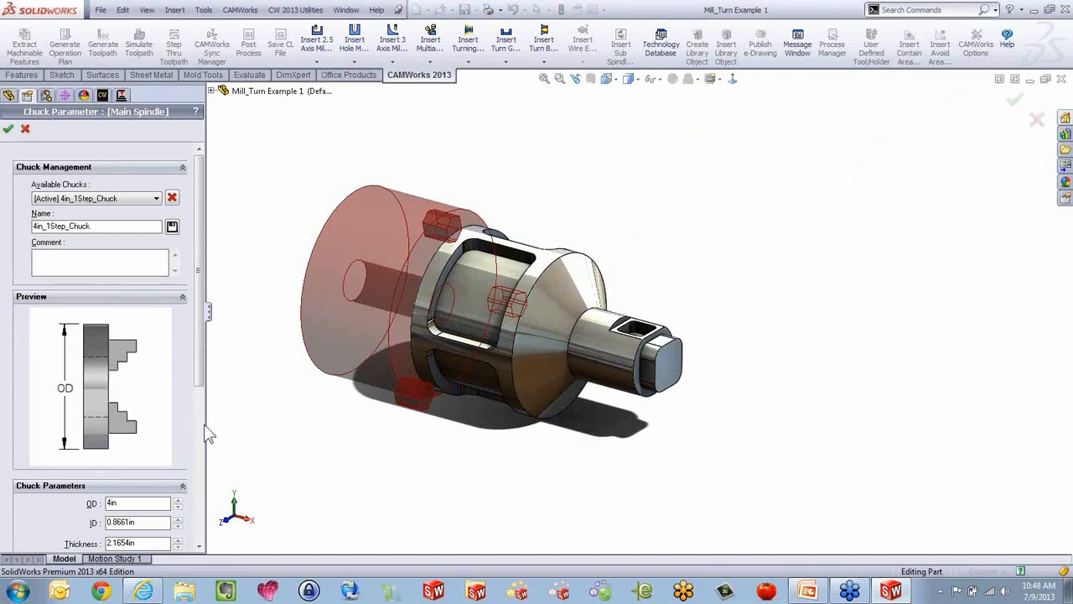
left_click_drag(205, 425, 259, 386)
left_click(135, 194)
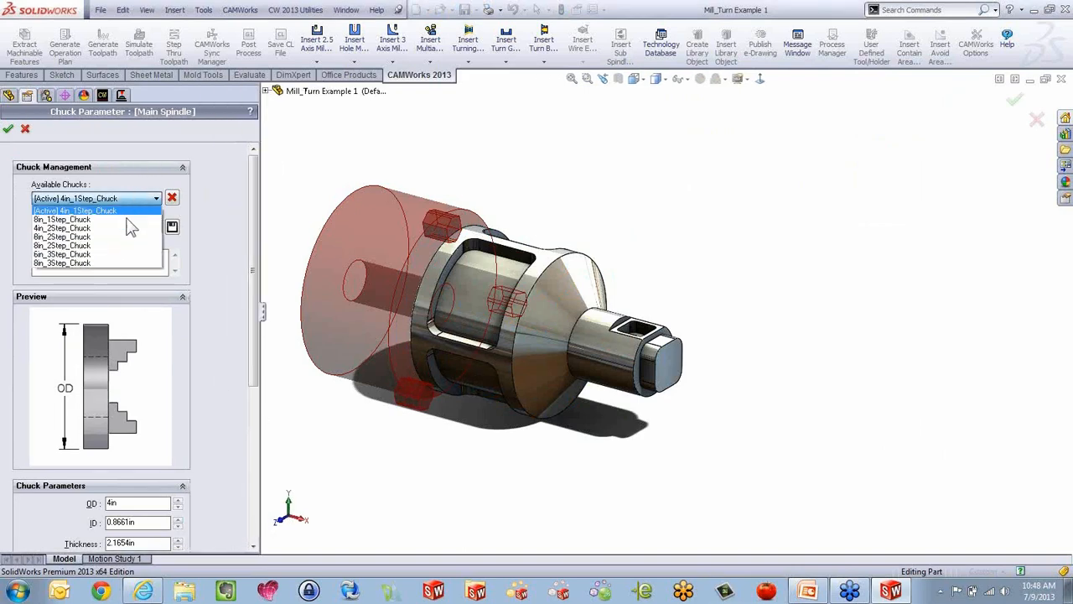
left_click(125, 221)
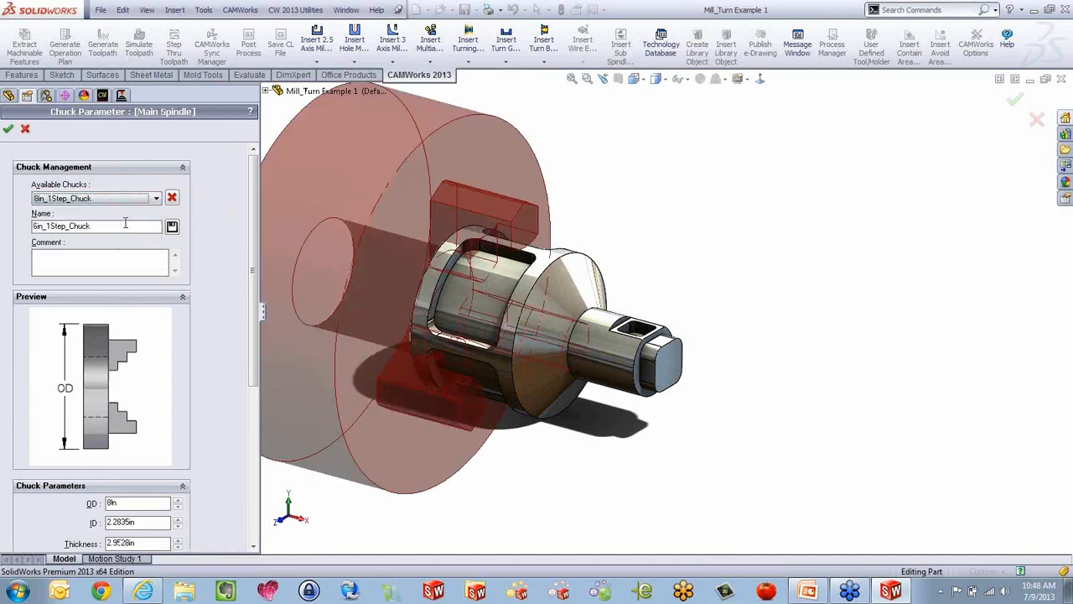
Set the chuck's number of steps to 3 and its number of jaws to 4.
left_click_drag(255, 301, 256, 440)
middle_click_drag(520, 243, 572, 233)
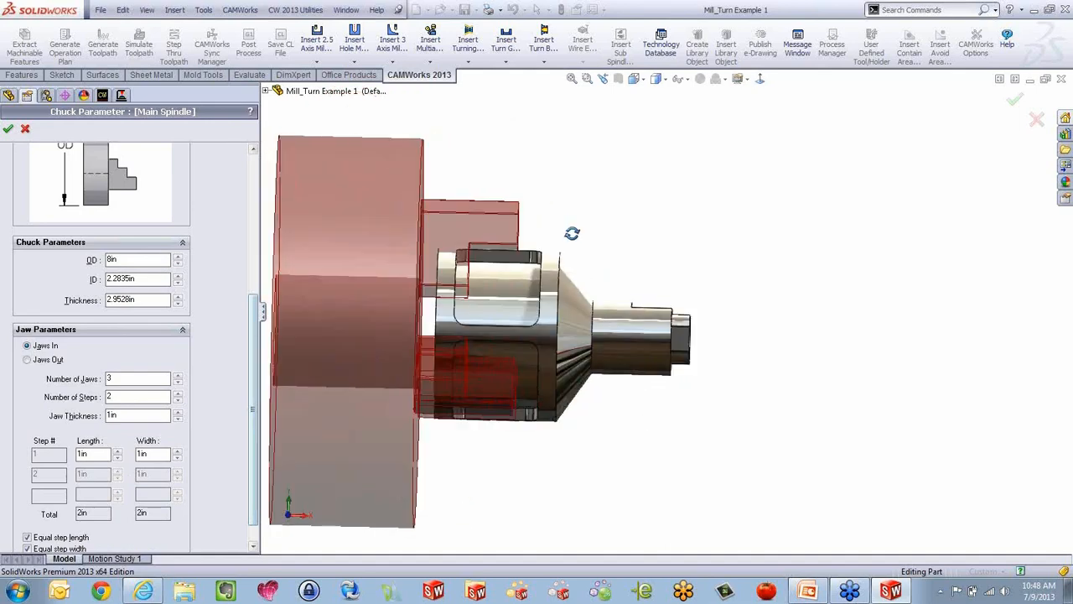
left_click(177, 394)
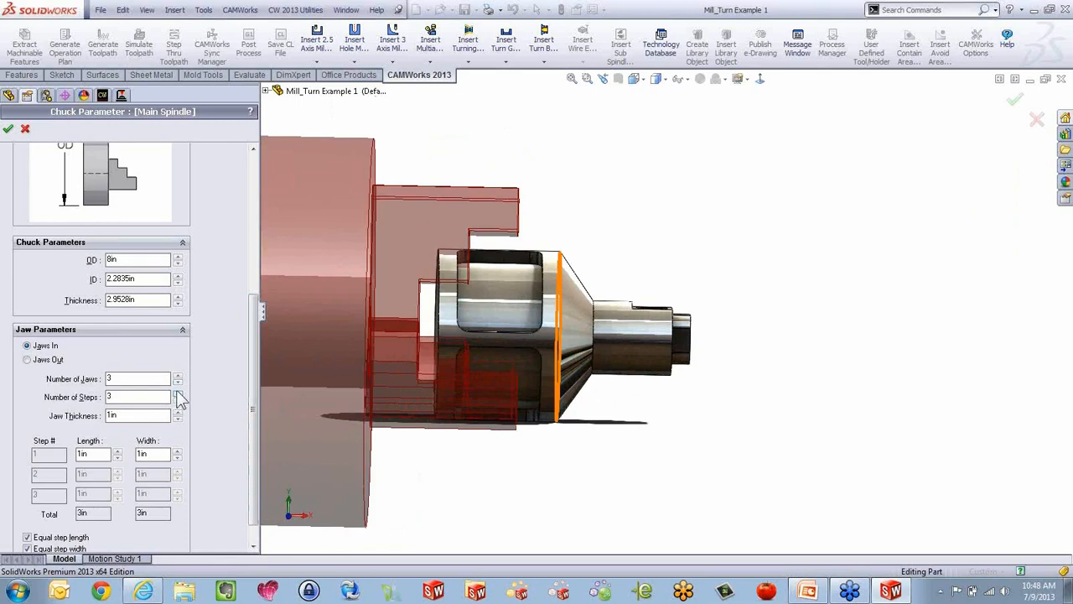
left_click(178, 376)
middle_click_drag(543, 431, 486, 451)
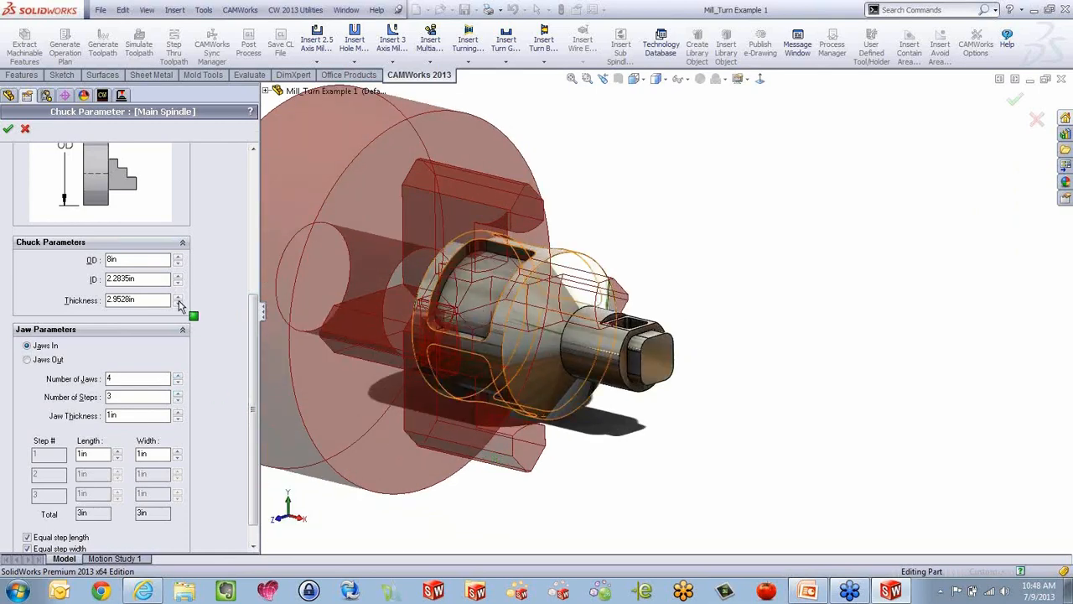
Reduce the chuck's outer diameter to 7.8 in and apply the chuck and machine changes.
left_click(178, 265)
left_click(177, 264)
scroll(250, 369, "down", 1)
left_click_drag(258, 445, 264, 249)
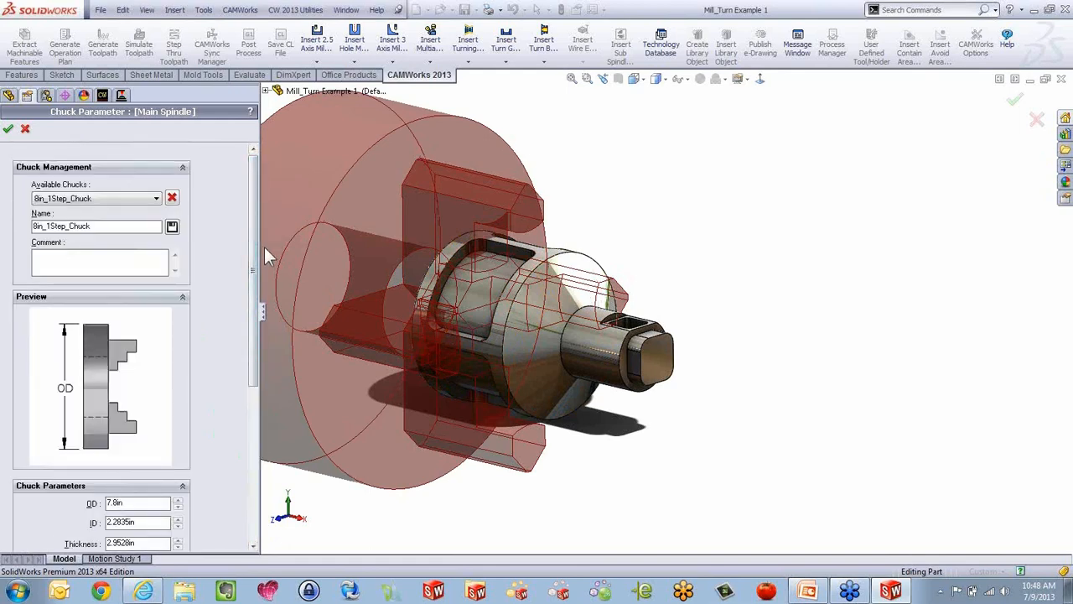
scroll(575, 300, "up", 3)
scroll(550, 288, "down", 2)
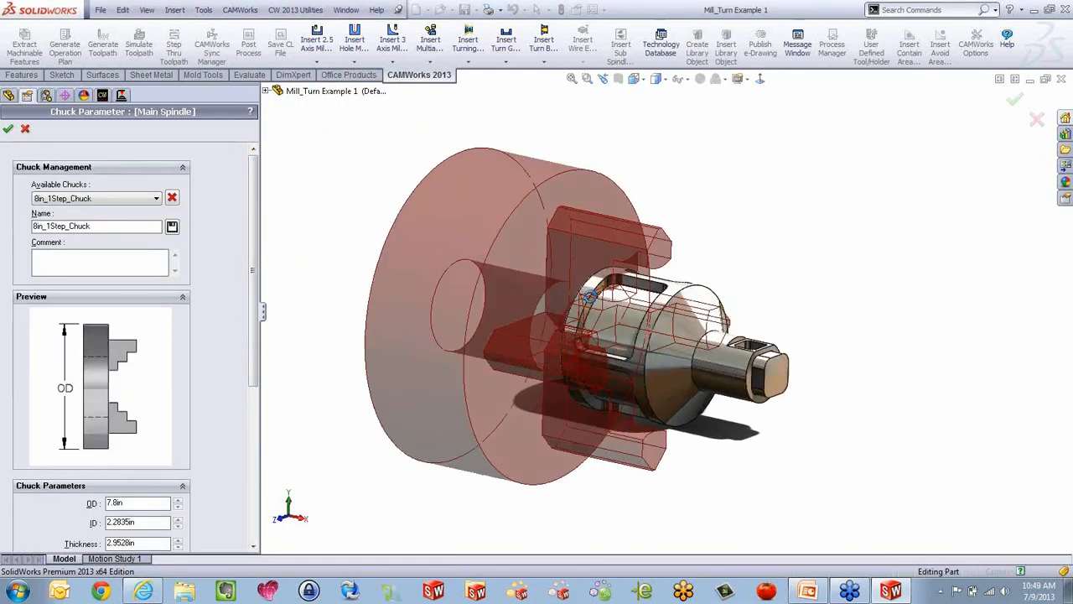
left_click(8, 128)
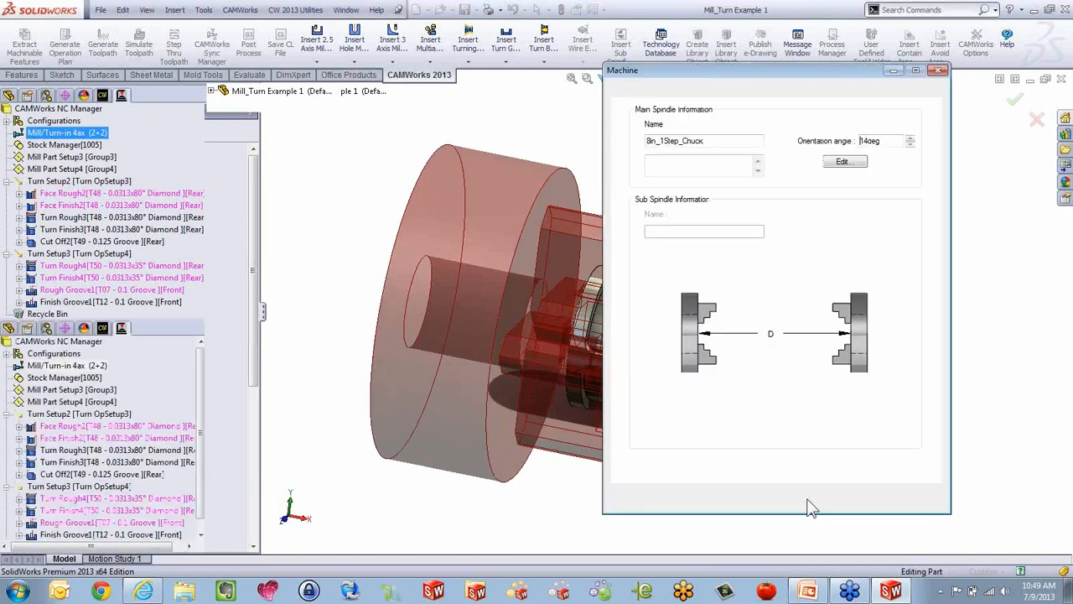
left_click(815, 497)
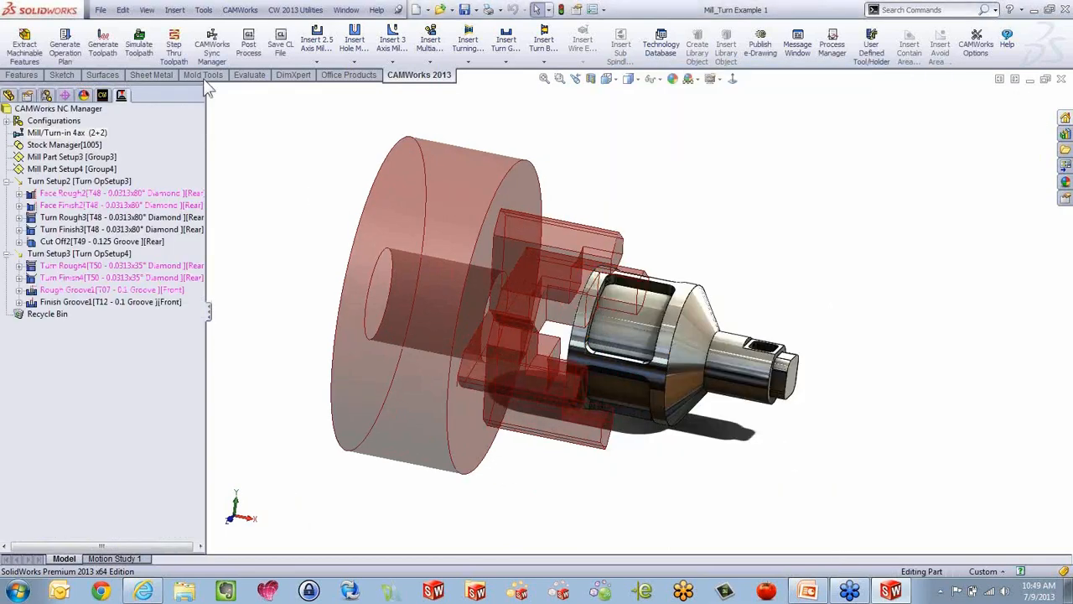
Inspect the modified chuck holding the stock in the toolpath simulation and close the simulation.
left_click(139, 43)
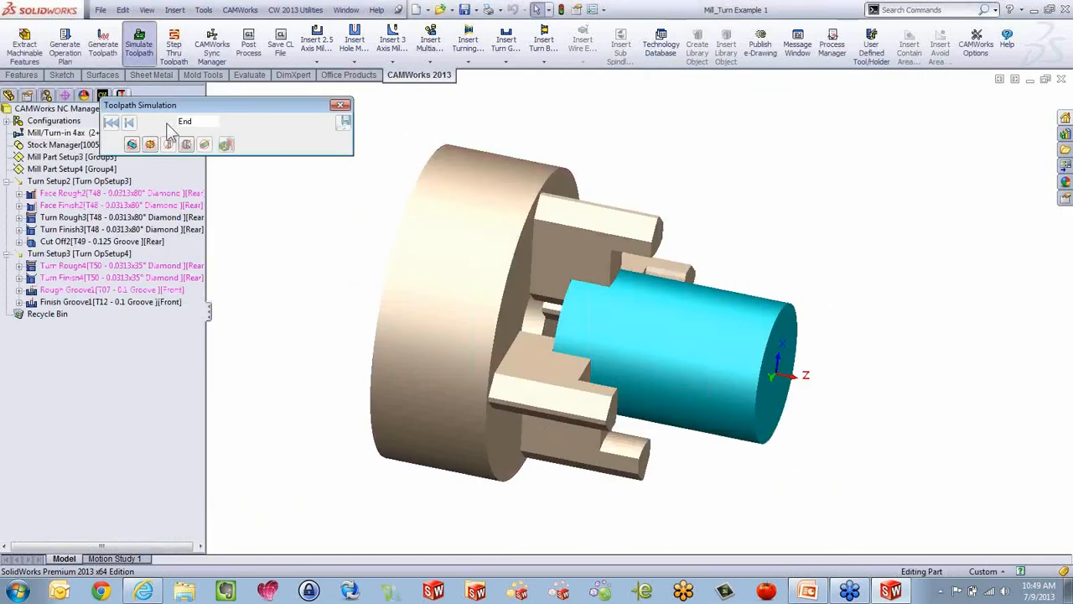
middle_click_drag(352, 206, 336, 268)
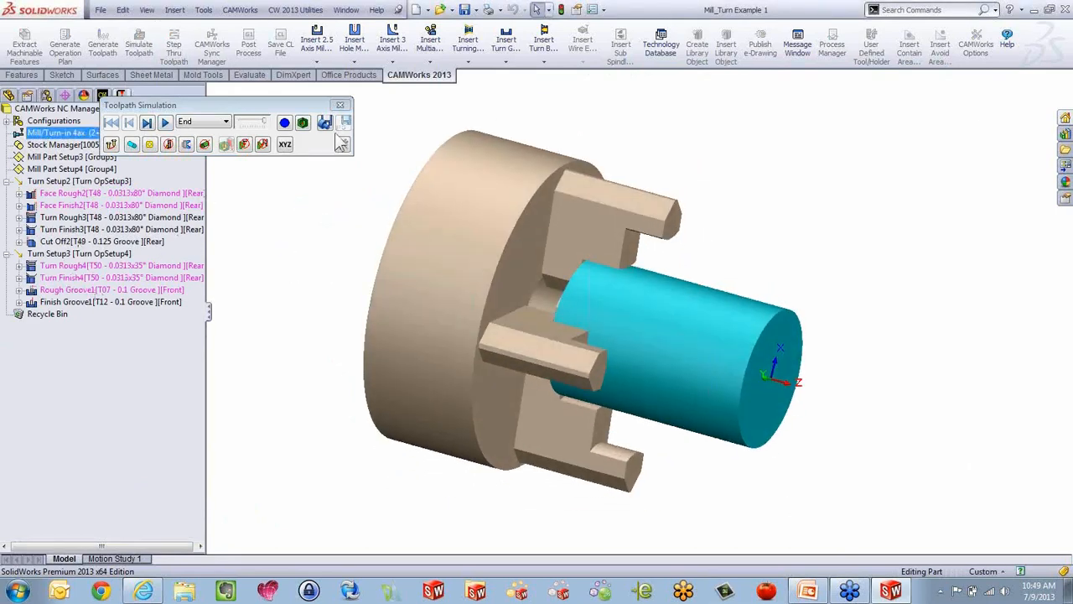
left_click(340, 105)
Review the chuck location settings of Turn Setup3 and inspect its chuck position around the part.
double_click(84, 254)
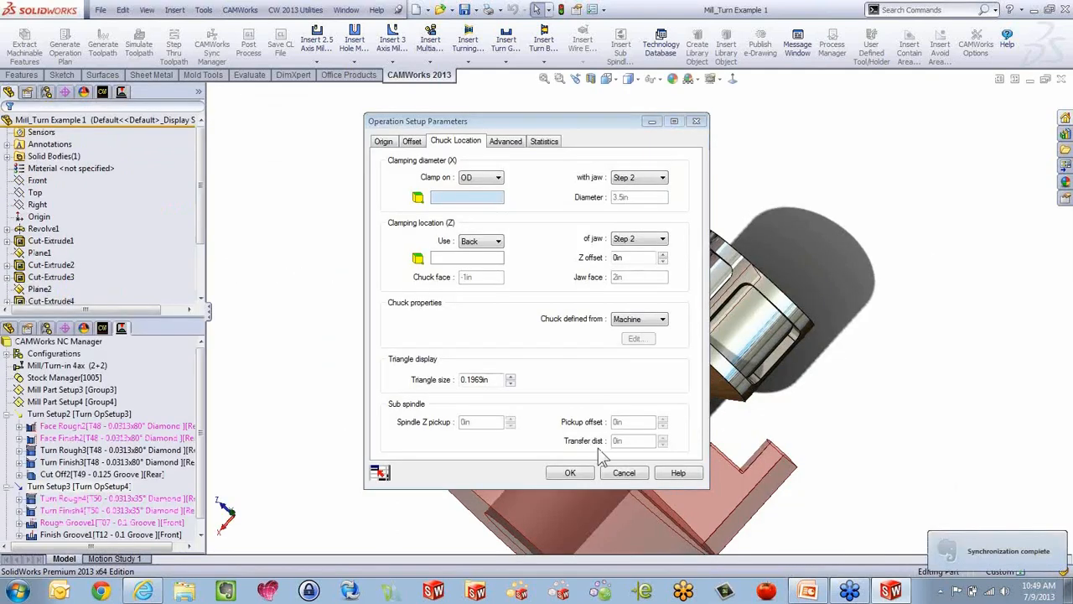
left_click(626, 486)
middle_click_drag(625, 487, 495, 336)
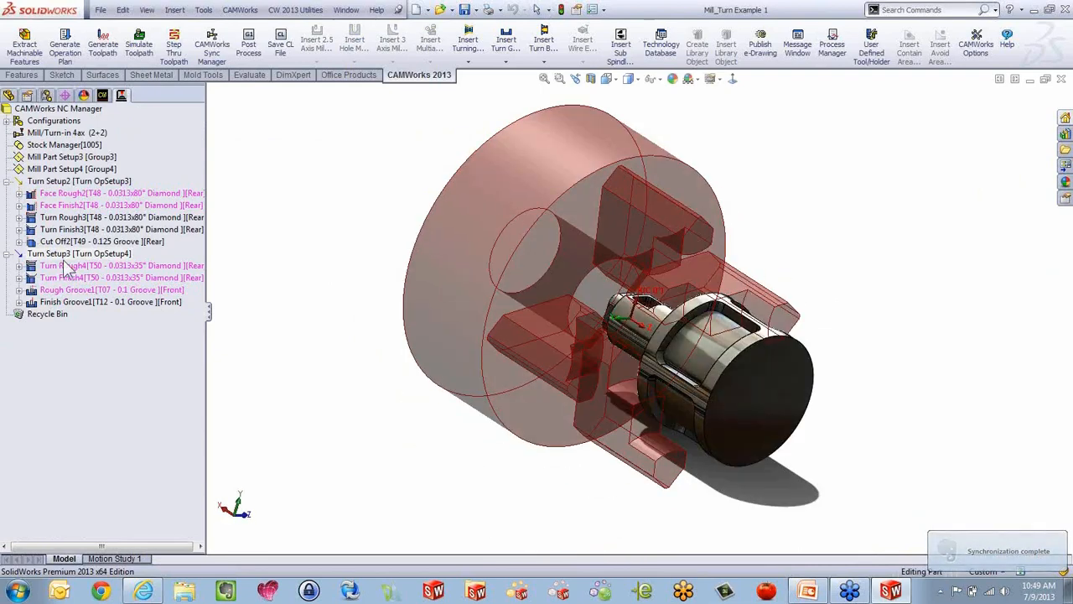
right_click(70, 254)
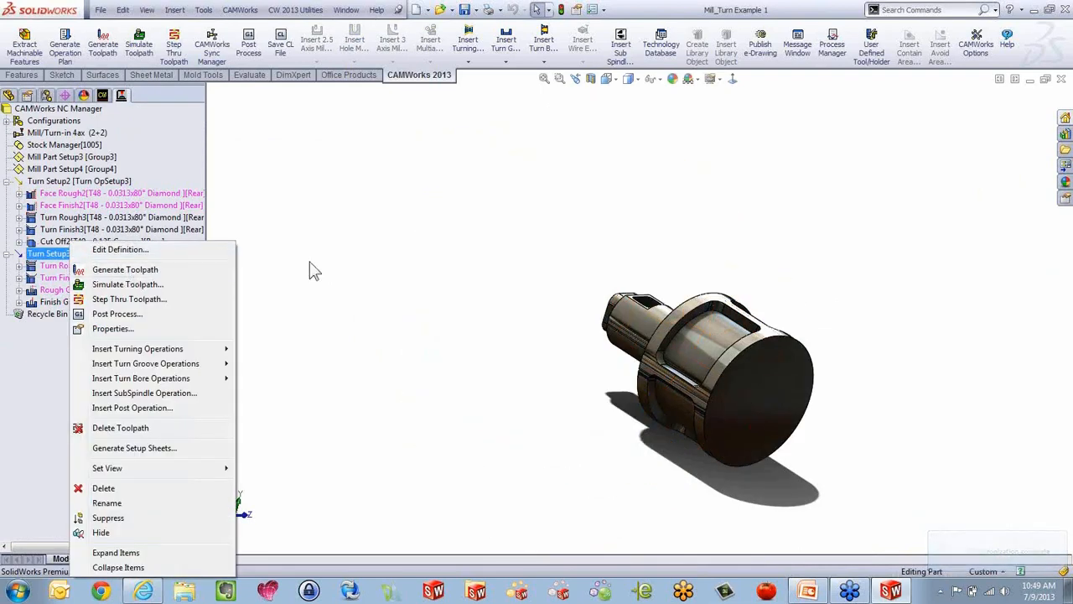
left_click(174, 272)
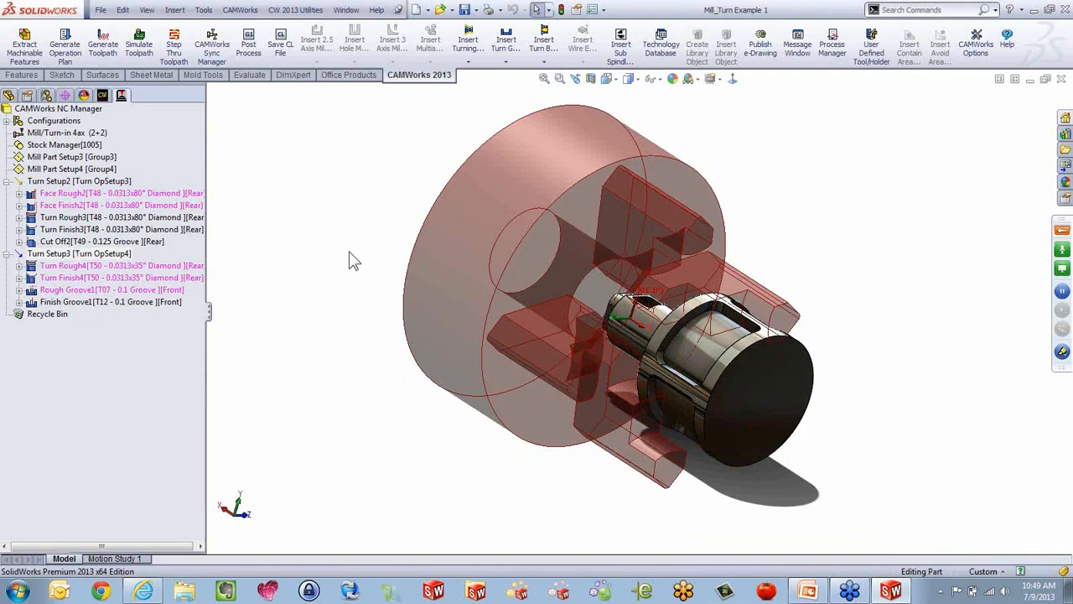
middle_click_drag(439, 338, 462, 294)
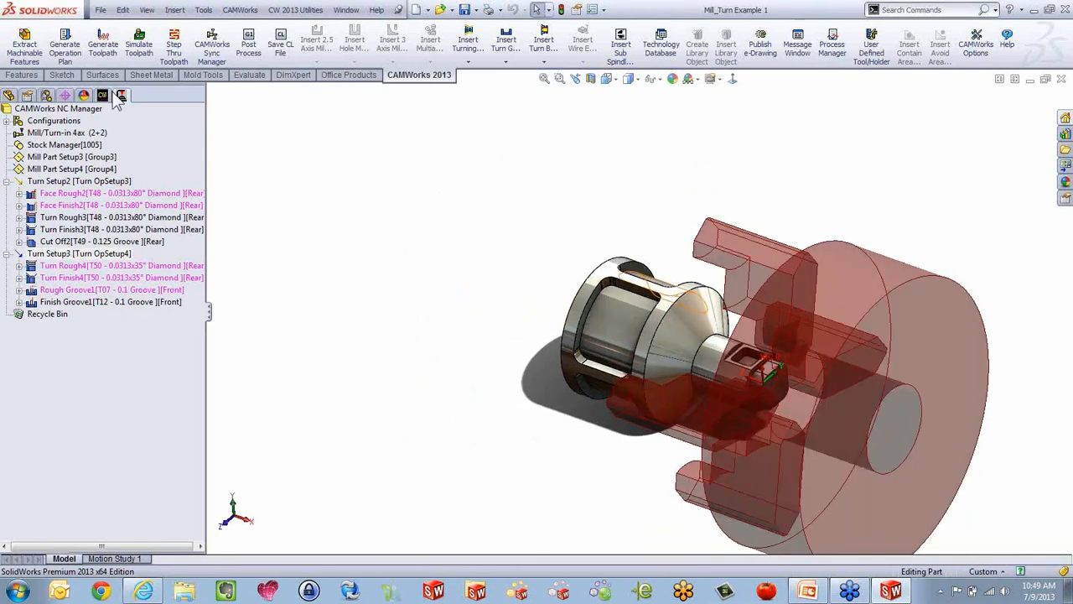
Start a new sketch on the Front plane of the part model.
left_click(103, 96)
scroll(880, 377, "down", 3)
middle_click_drag(778, 371, 479, 376)
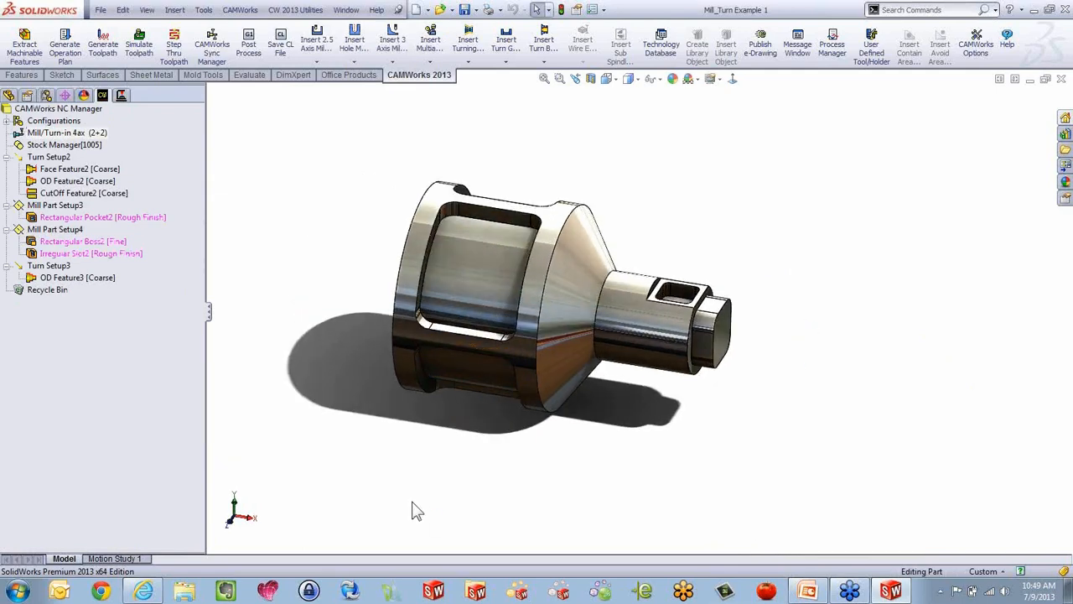
left_click(8, 95)
middle_click_drag(556, 328, 544, 239)
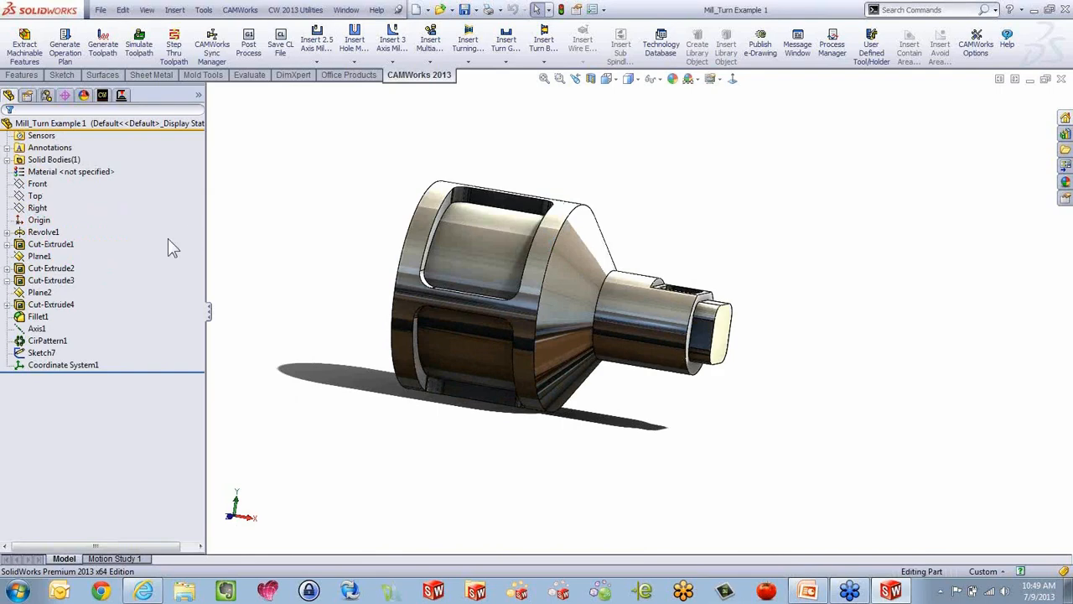
left_click(37, 184)
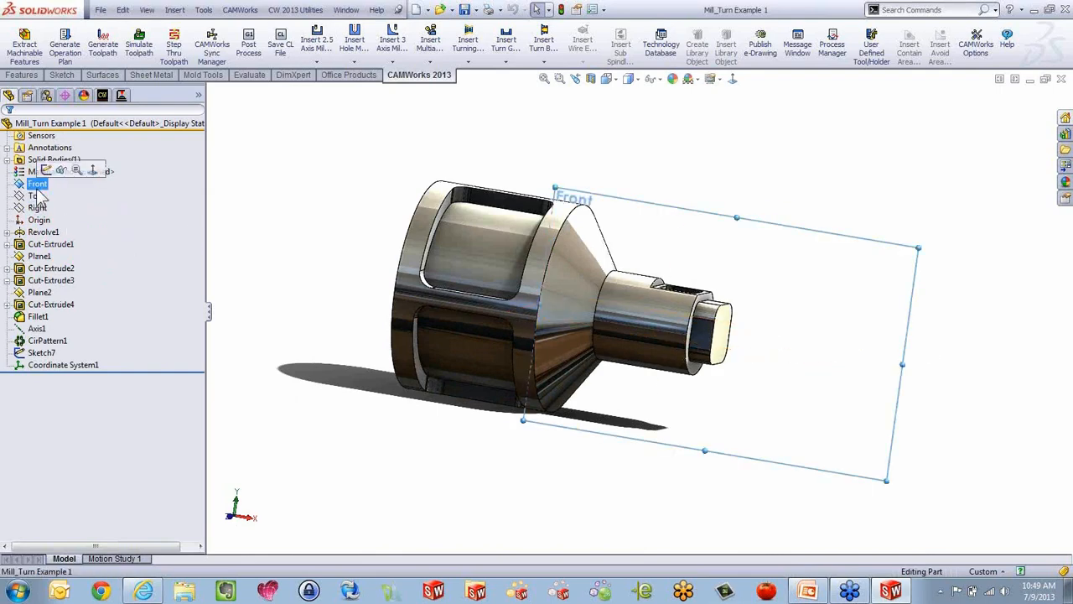
left_click(46, 170)
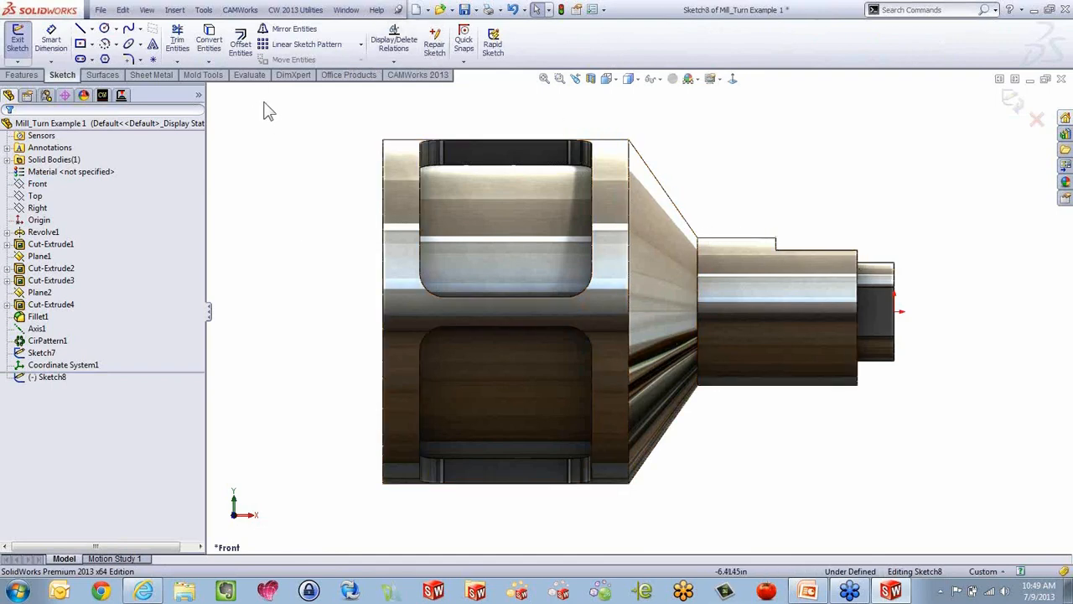
Convert the upper silhouette edges of the shaft and the cone into sketch lines and exit the sketch.
left_click(211, 36)
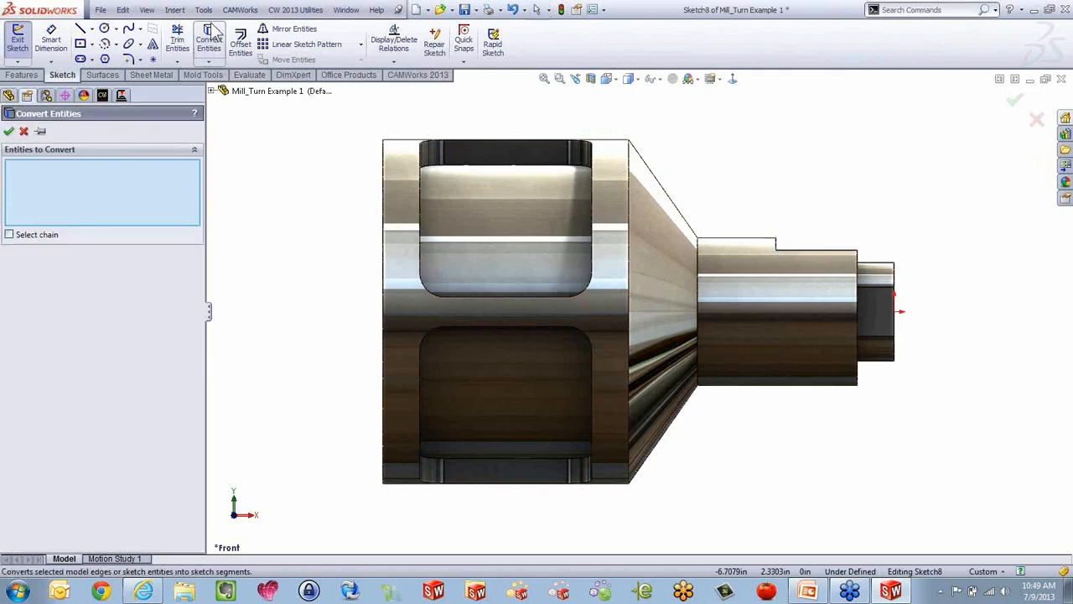
left_click(736, 242)
left_click(688, 227)
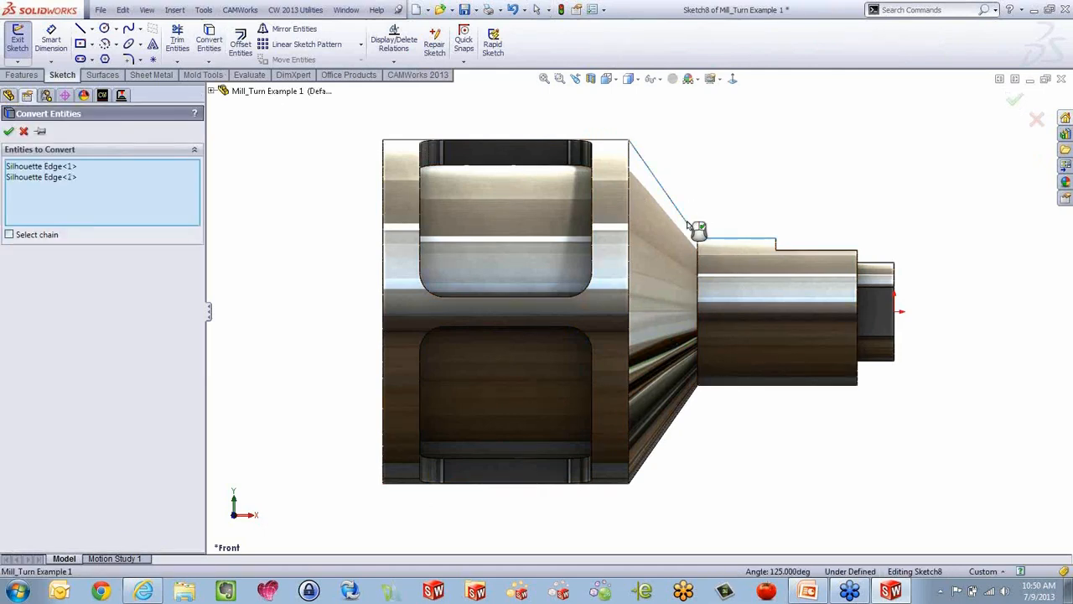
right_click(687, 224)
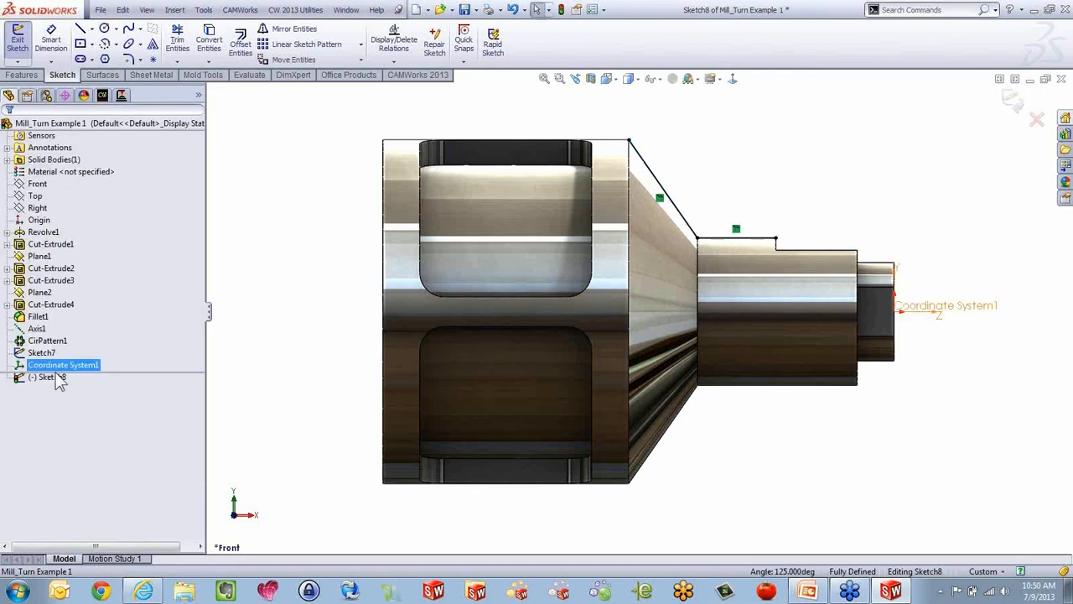
left_click(18, 40)
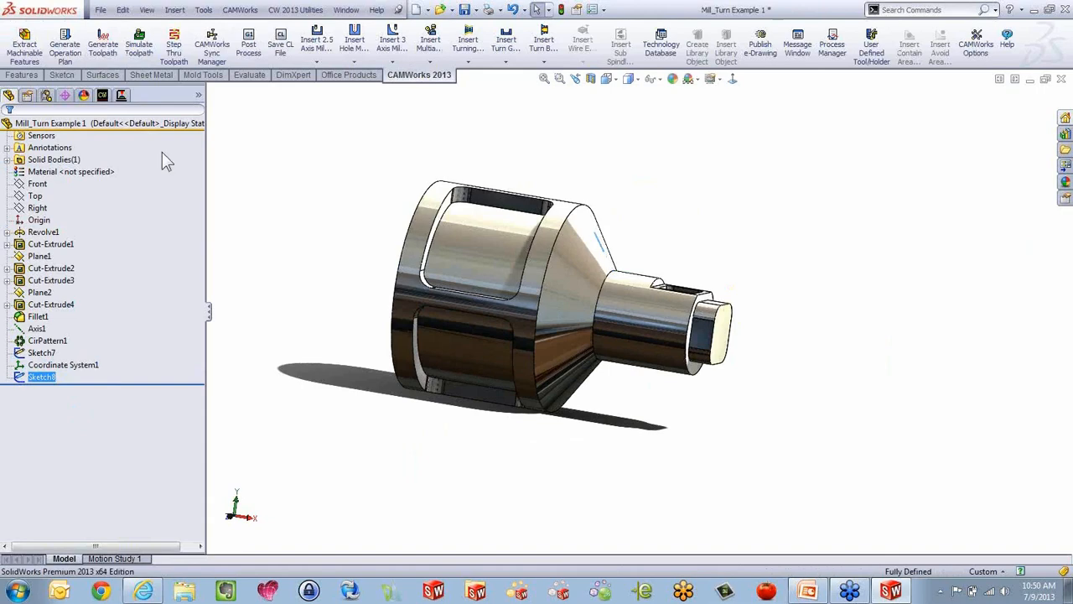
Insert an OD turn feature with Coarse strategy on the Main spindle in Turn Setup2, defined from Sketch8.
left_click(103, 97)
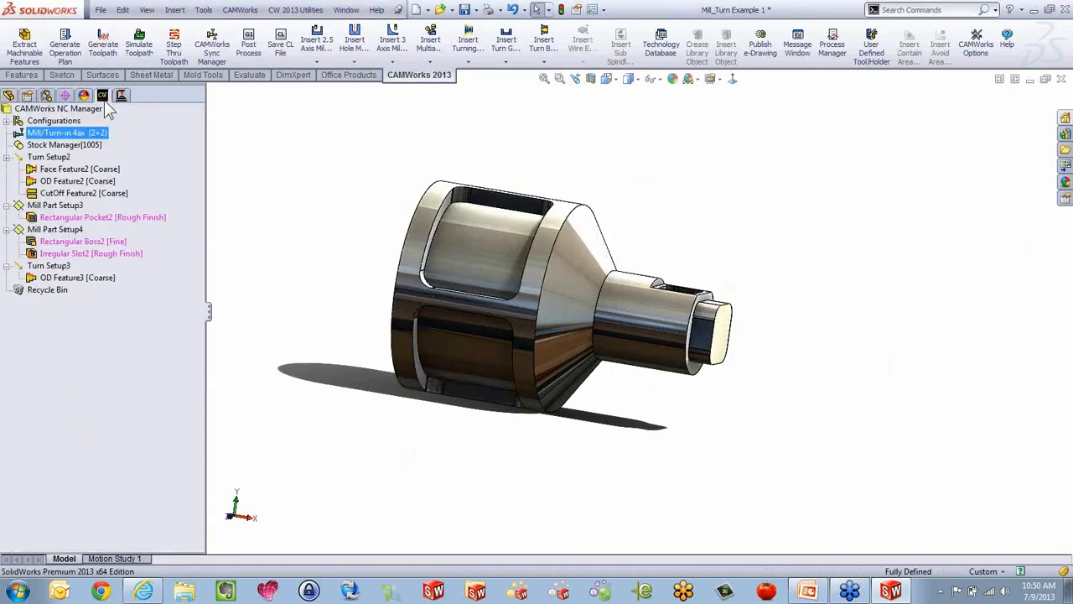
right_click(61, 158)
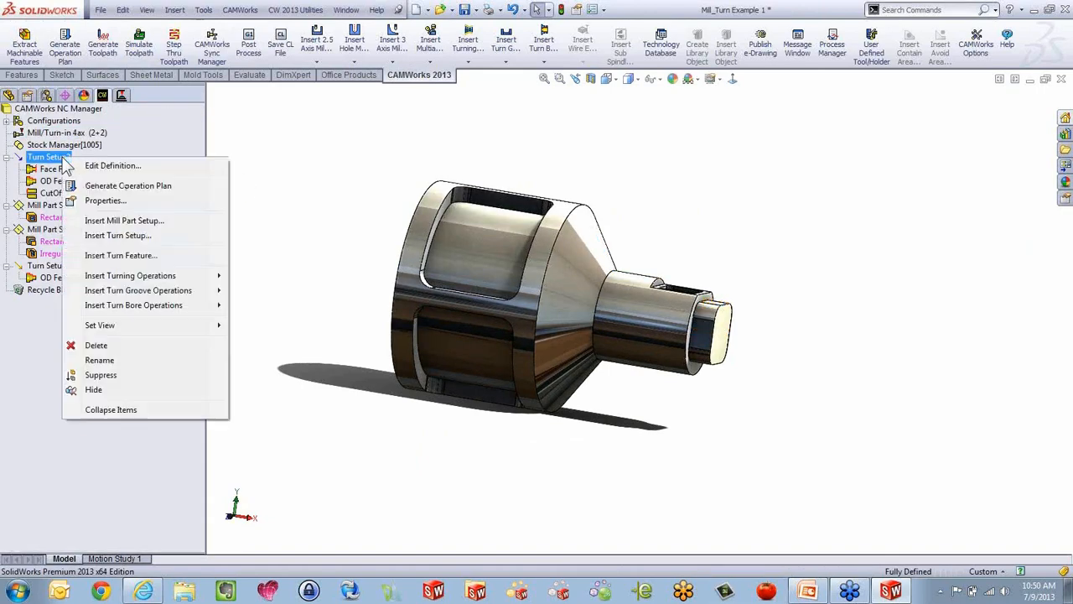
left_click(133, 256)
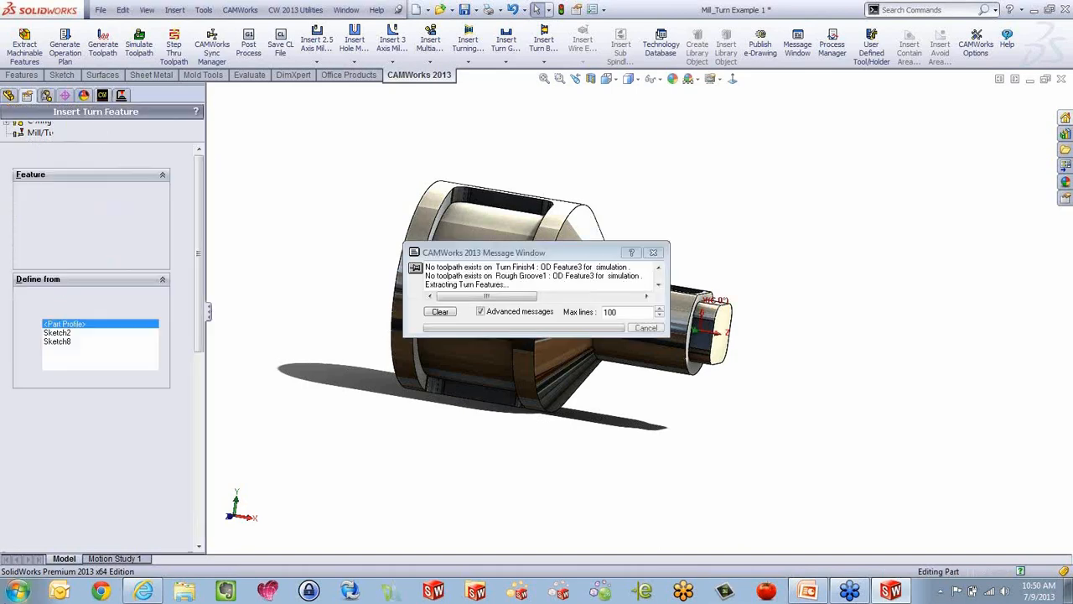
left_click(64, 343)
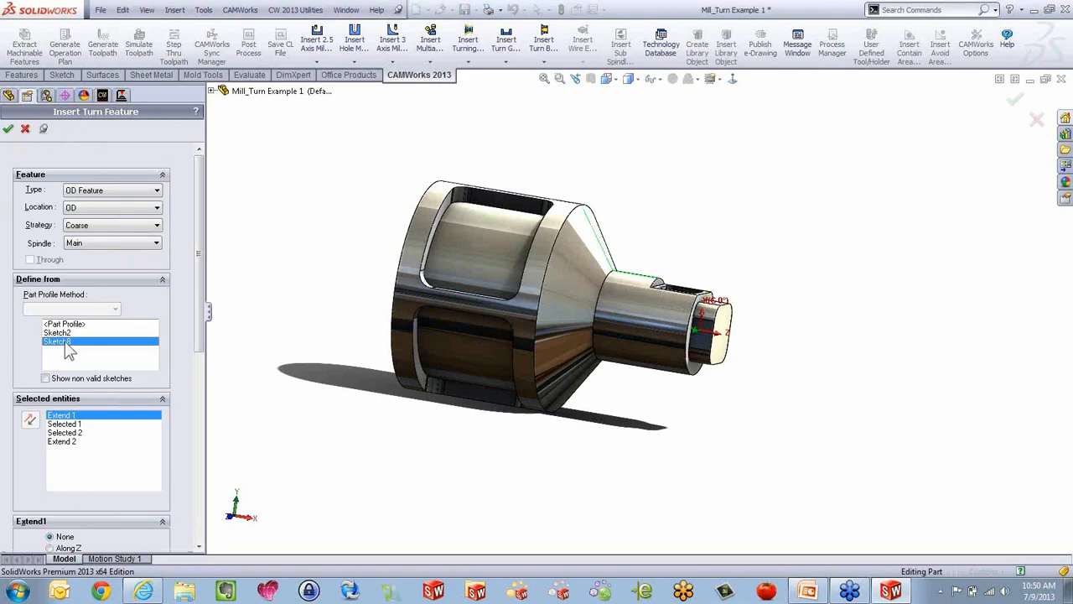
left_click(8, 129)
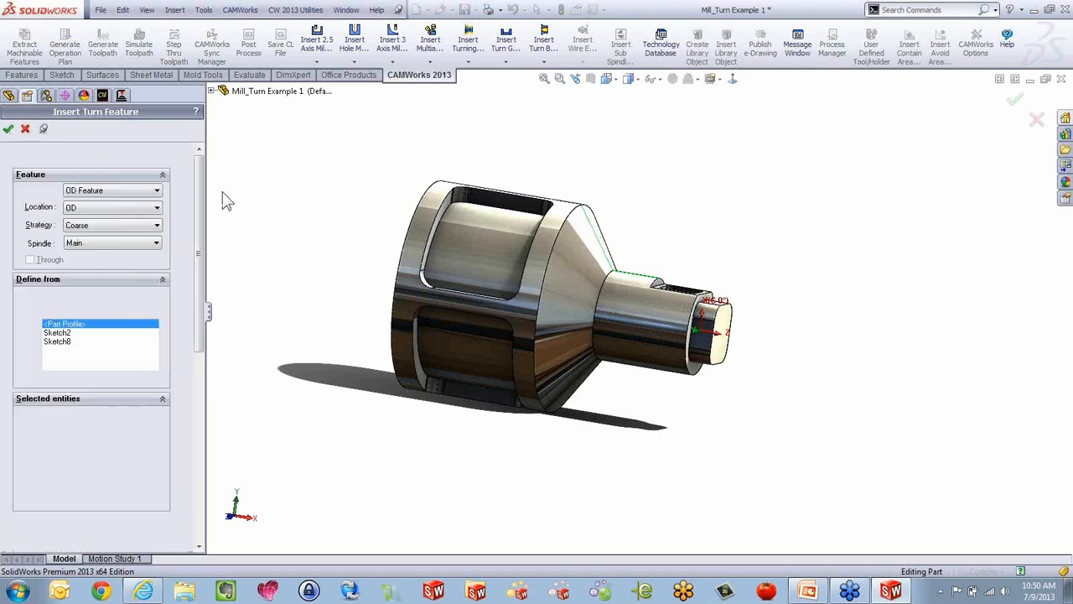
left_click(25, 129)
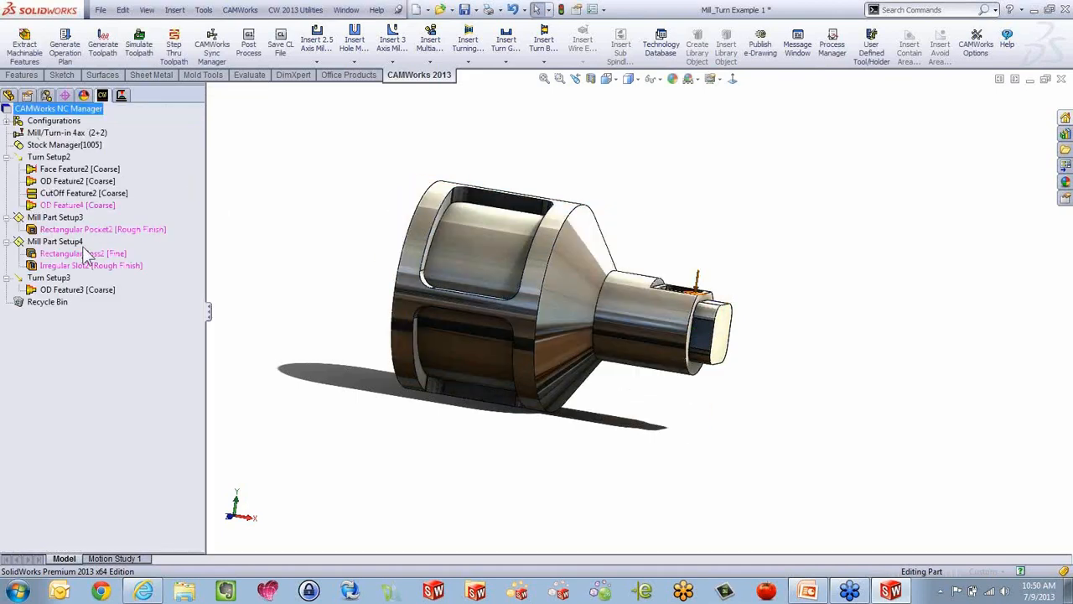
Generate the operation plan for OD Feature4 and try to generate toolpaths for Turn Finish5 and Turn Rough5.
right_click(92, 210)
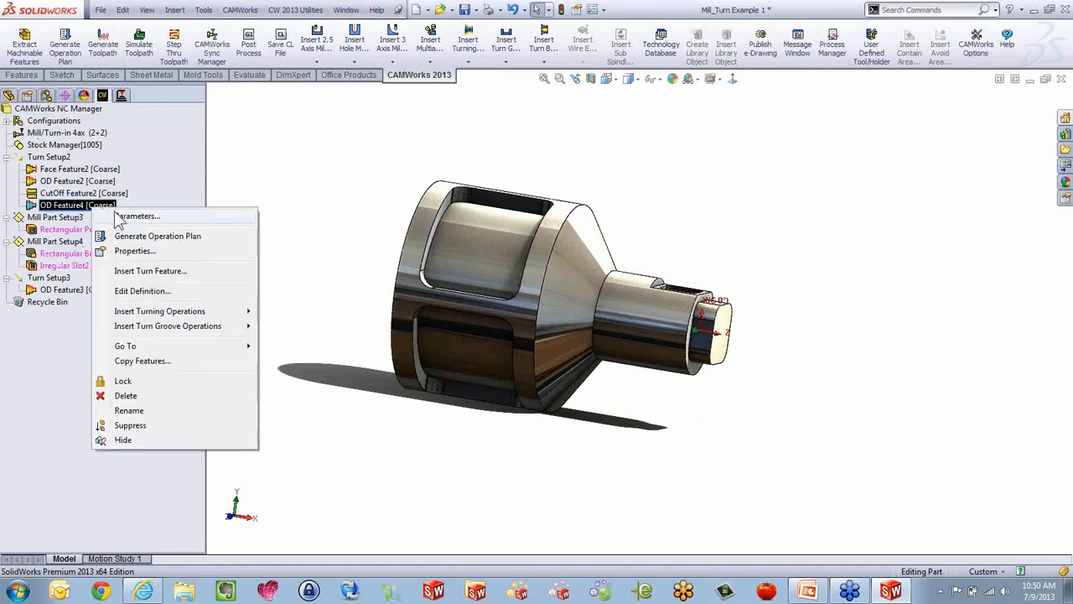
left_click(127, 237)
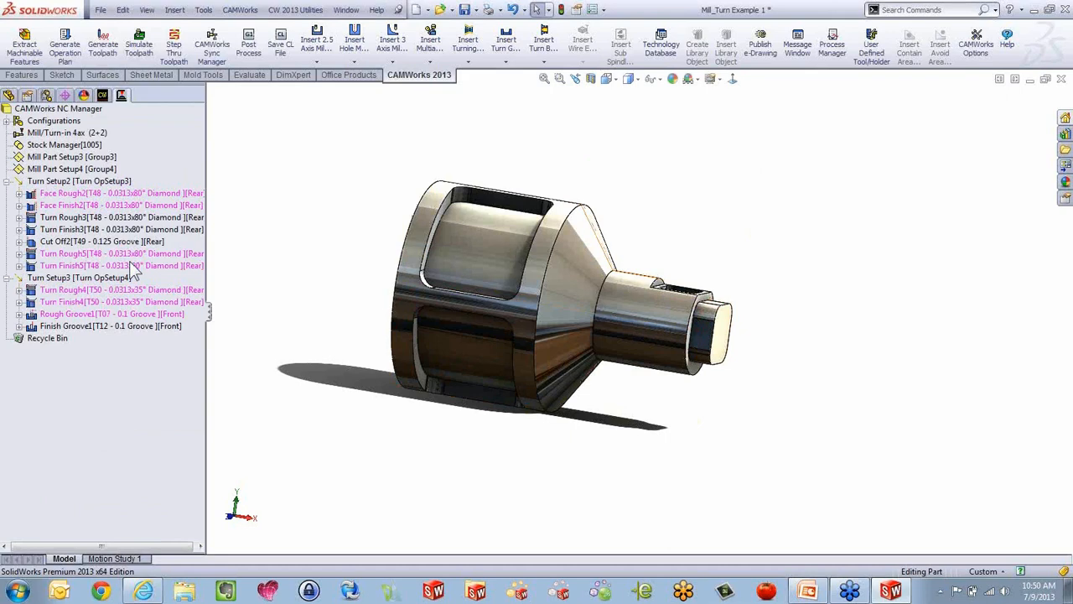
left_click(131, 268)
right_click(132, 268)
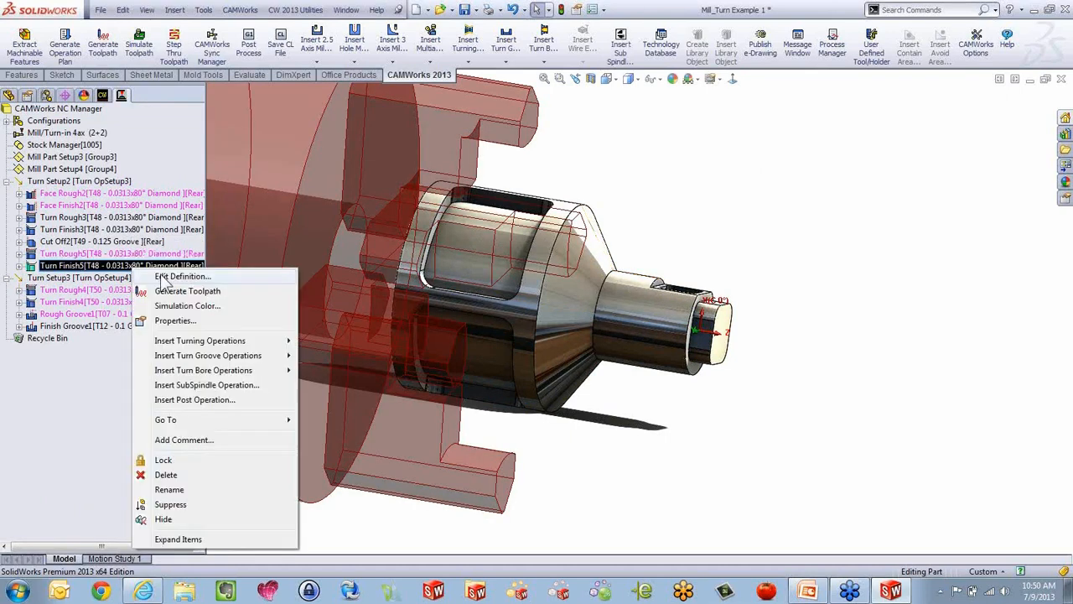
left_click(165, 291)
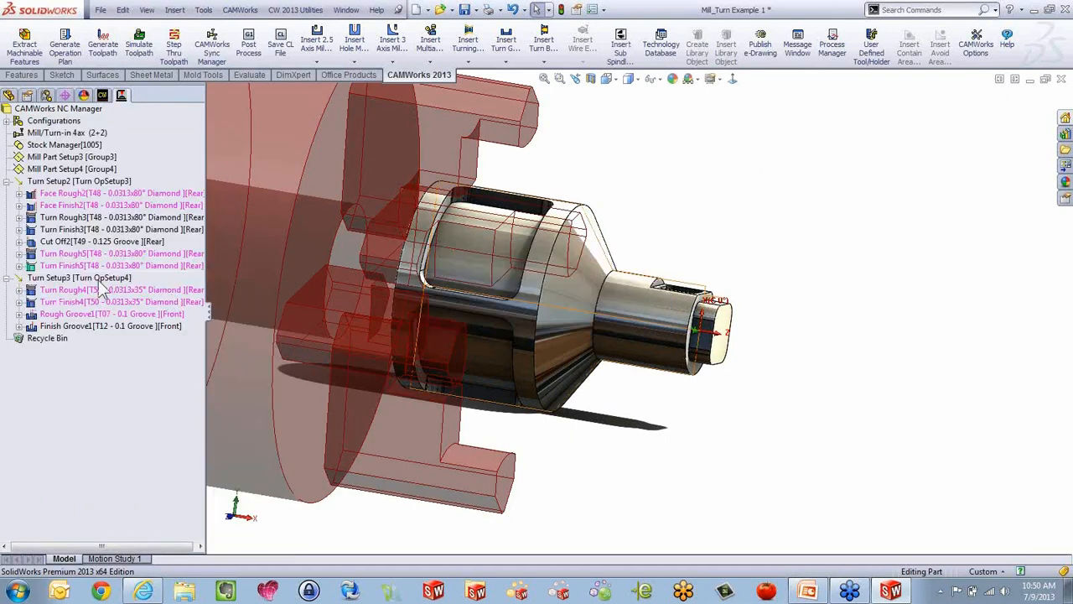
left_click(106, 255)
right_click(106, 253)
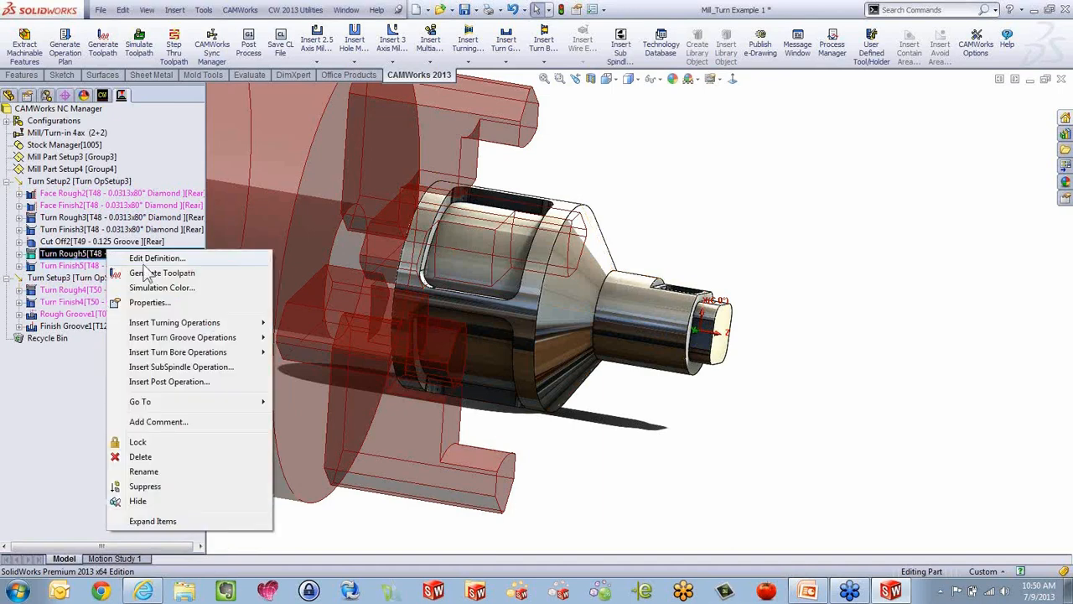
left_click(128, 273)
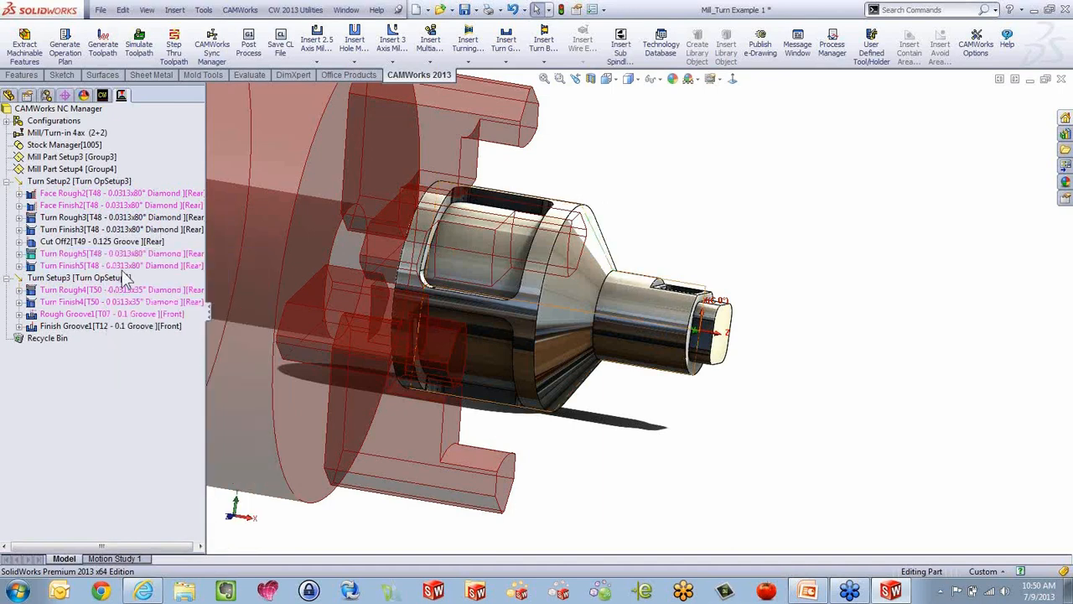
Move Turn Finish5 to the start of Turn Setup2 and generate its toolpath.
left_click(107, 205)
left_click_drag(107, 204, 100, 183)
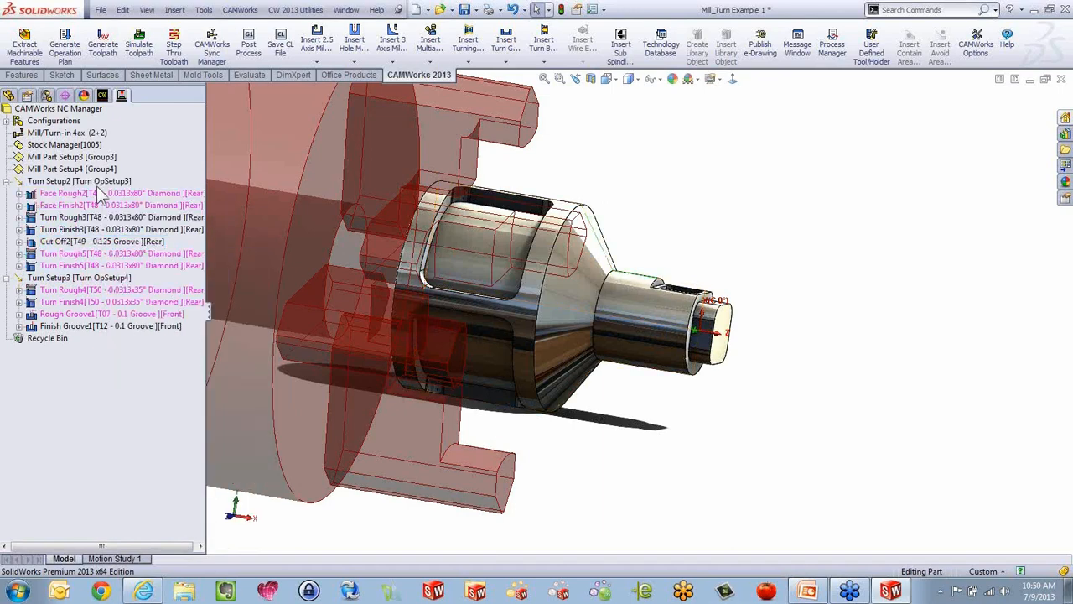
right_click(86, 196)
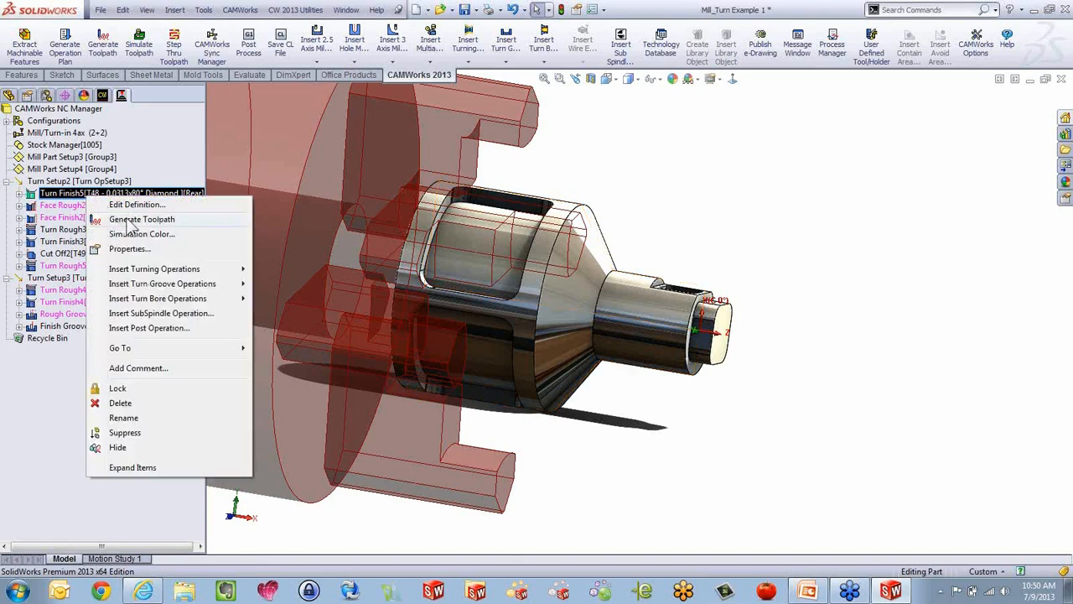
left_click(126, 219)
Step through the Turn Finish5 toolpath move by move, inspecting the tool along the shaft and cone, and close the step-through.
left_click(124, 195)
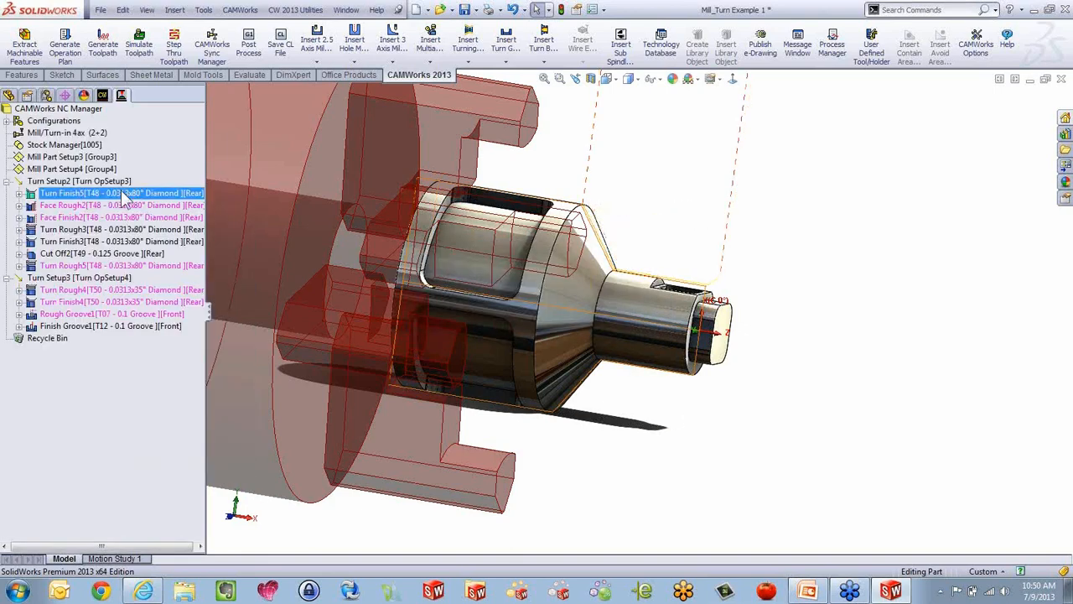
right_click(123, 193)
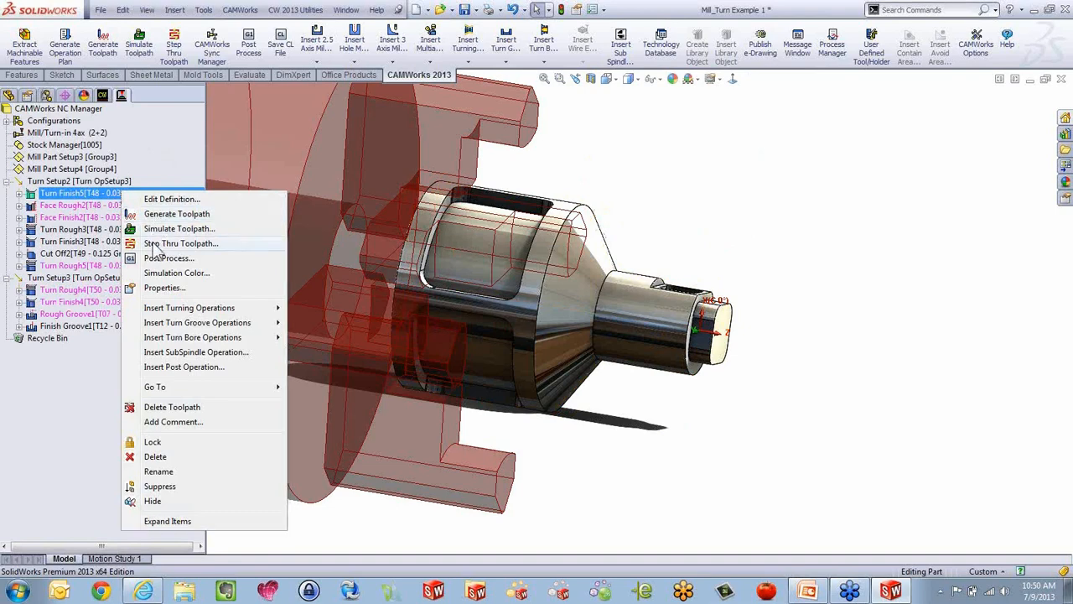
left_click(172, 244)
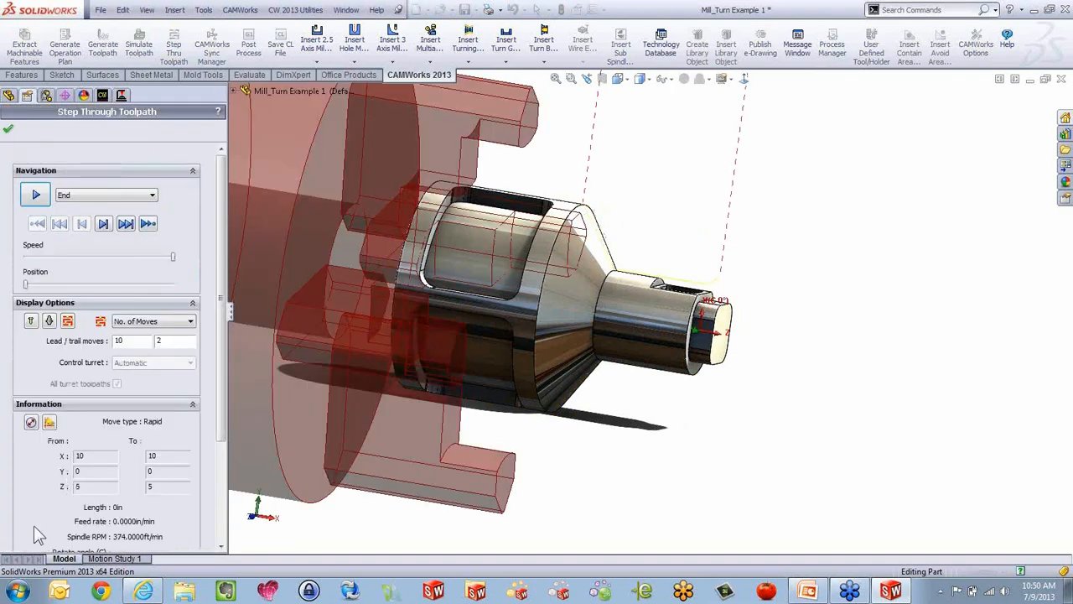
left_click(103, 223)
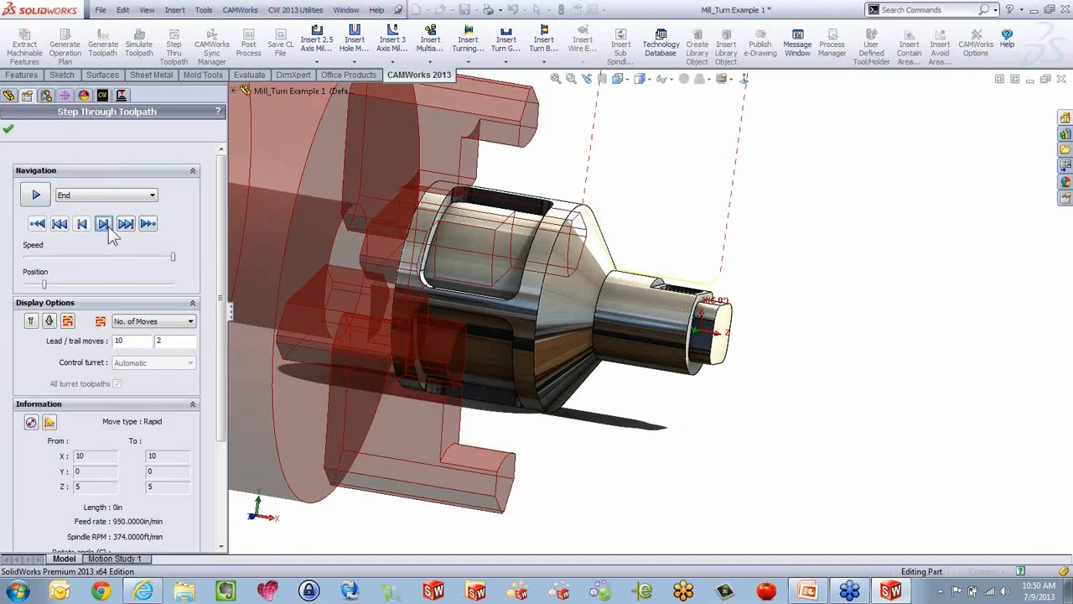
left_click(108, 226)
left_click(109, 227)
left_click(108, 226)
left_click(108, 227)
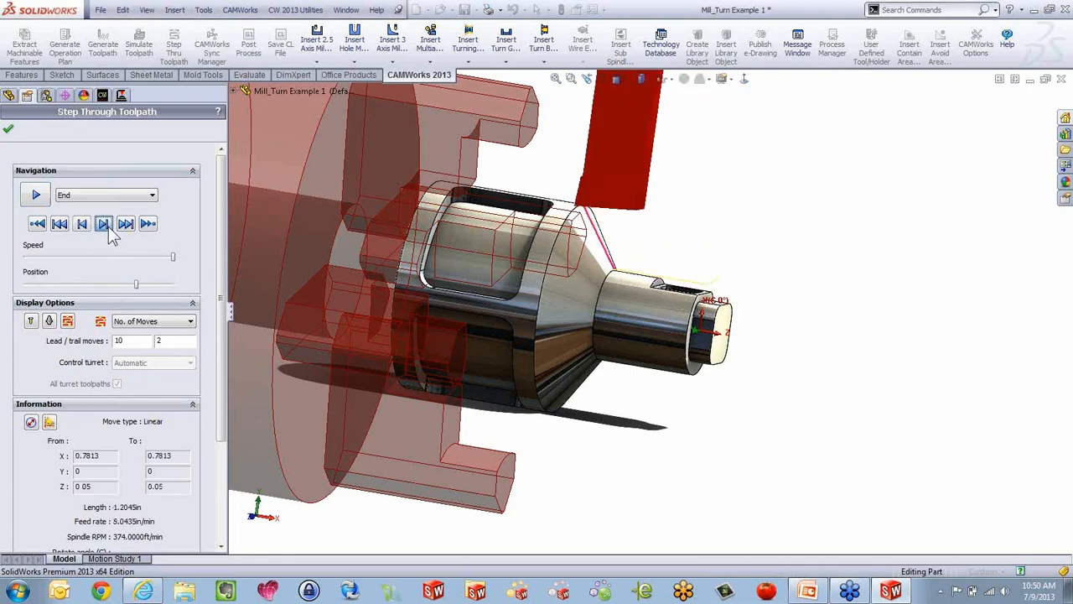
middle_click_drag(662, 377, 723, 373)
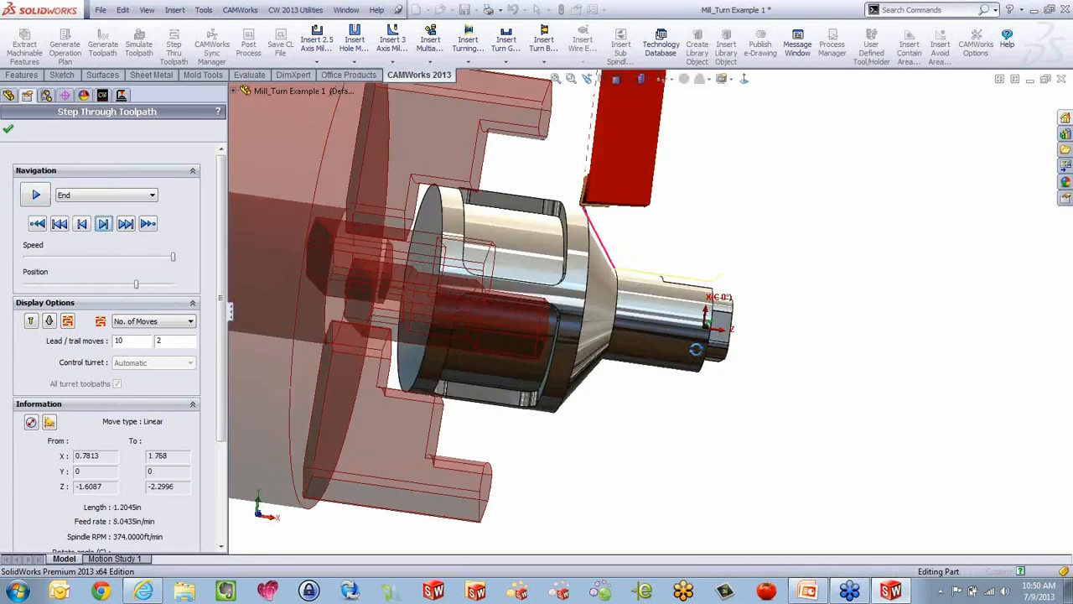
left_click_drag(136, 284, 81, 285)
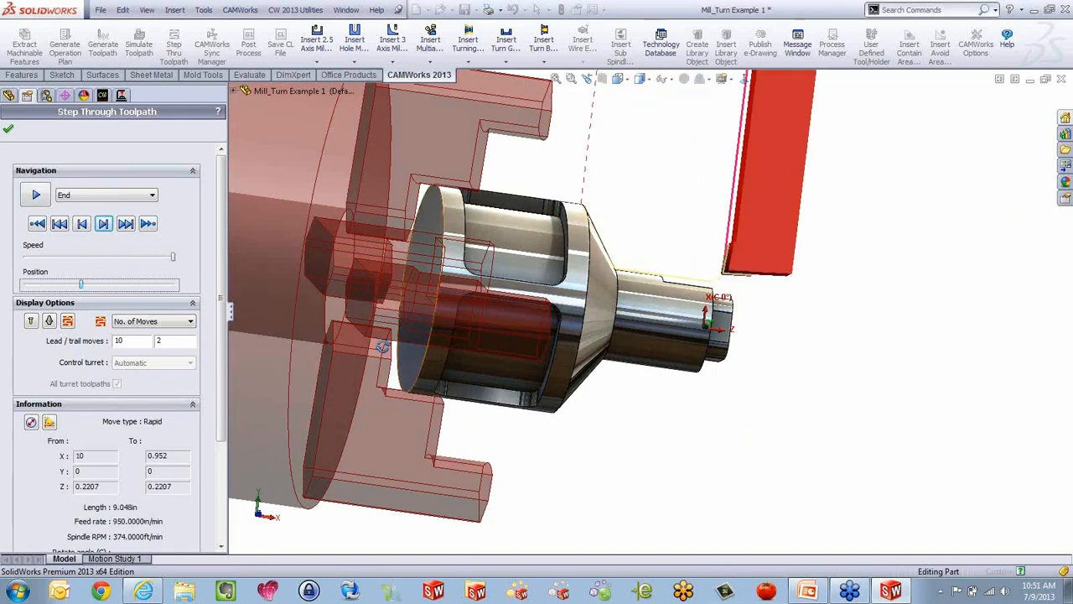
middle_click_drag(365, 345, 348, 427)
left_click(10, 131)
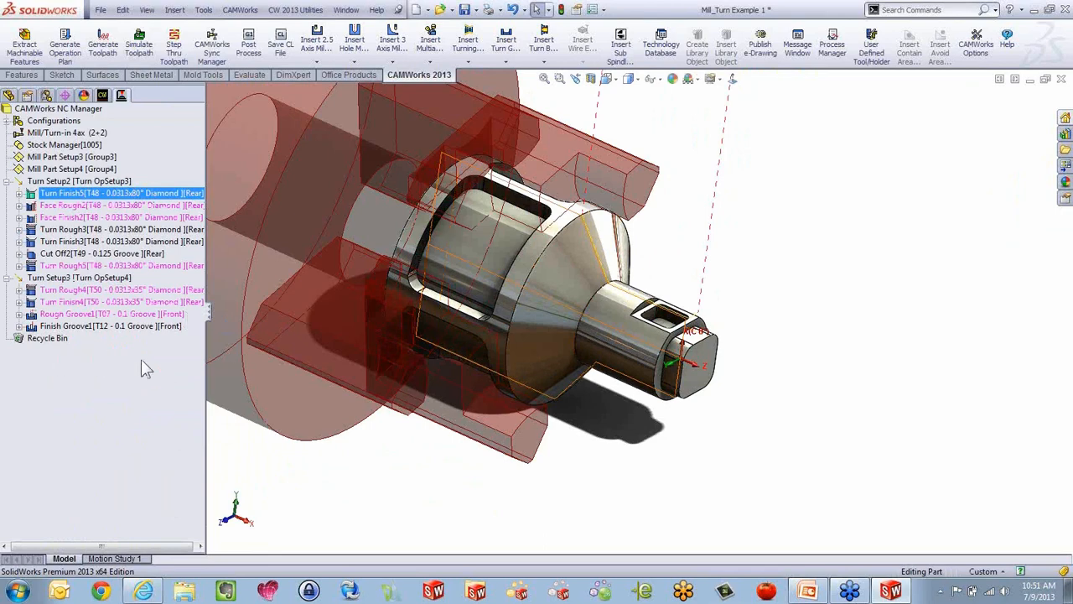
Review the chuck location and work coordinate offset options of Turn Setup3, and switch back to the PowerPoint presentation.
double_click(74, 280)
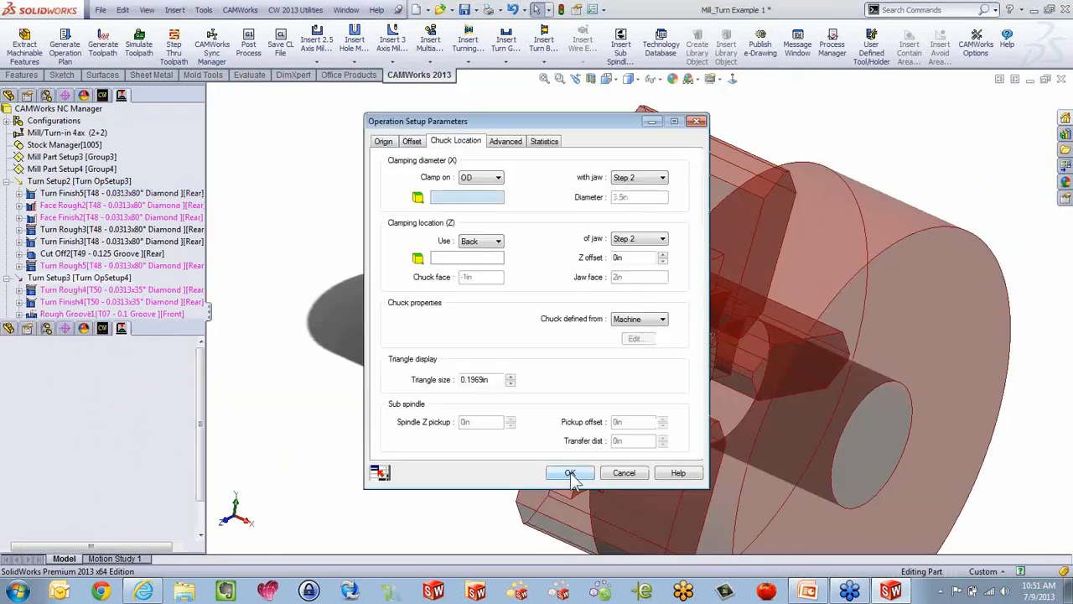
left_click(412, 141)
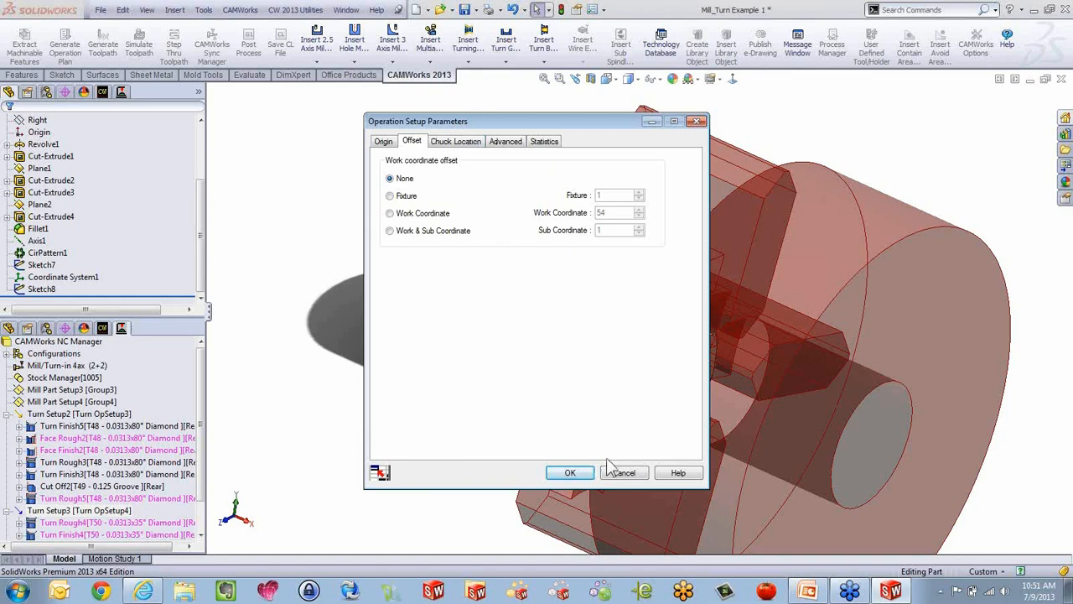
left_click(561, 473)
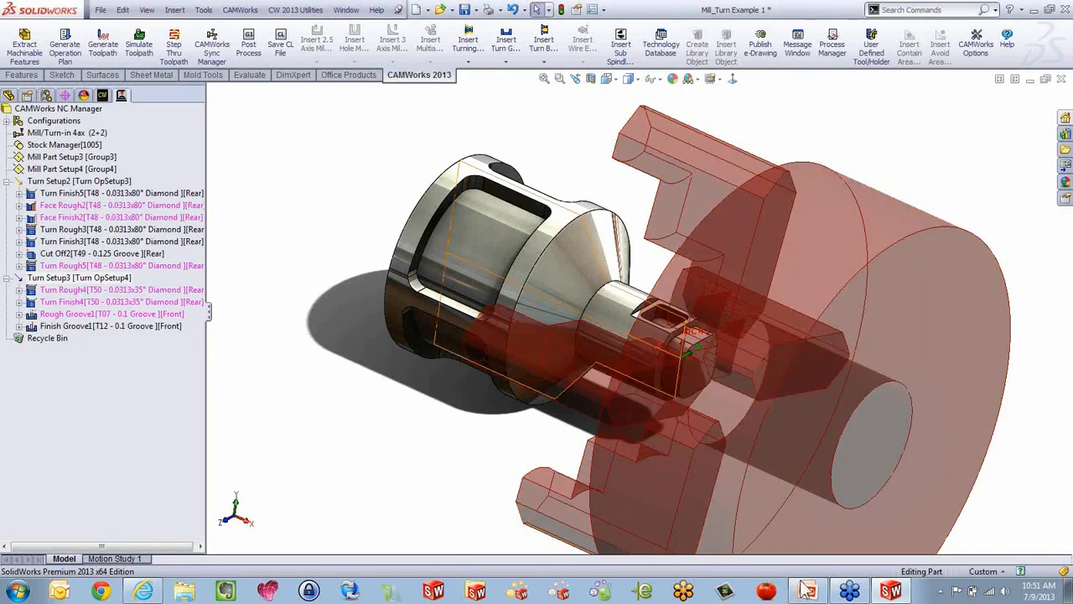
left_click(792, 591)
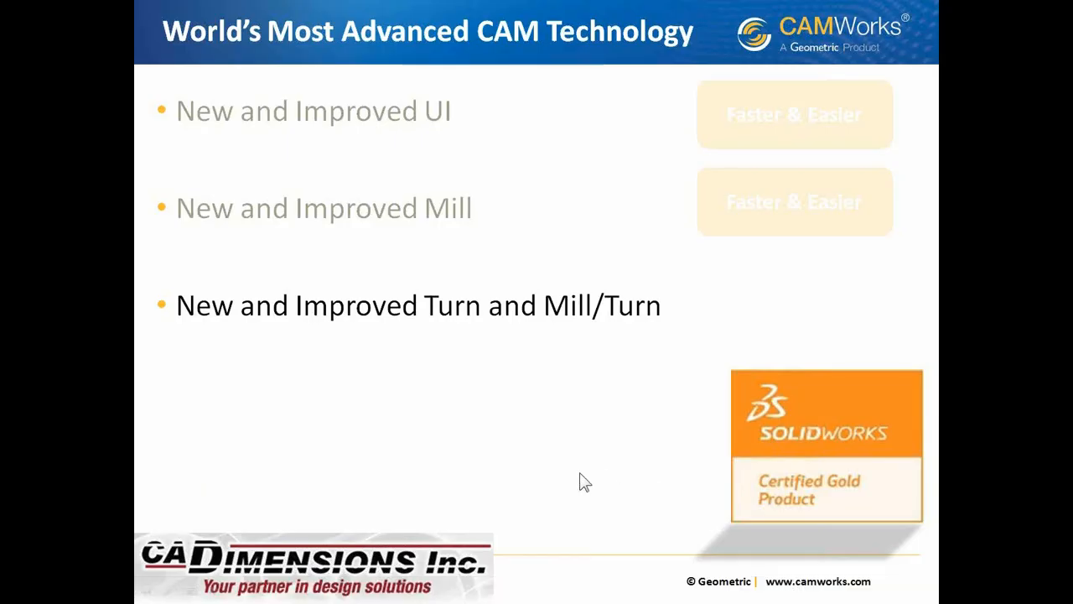